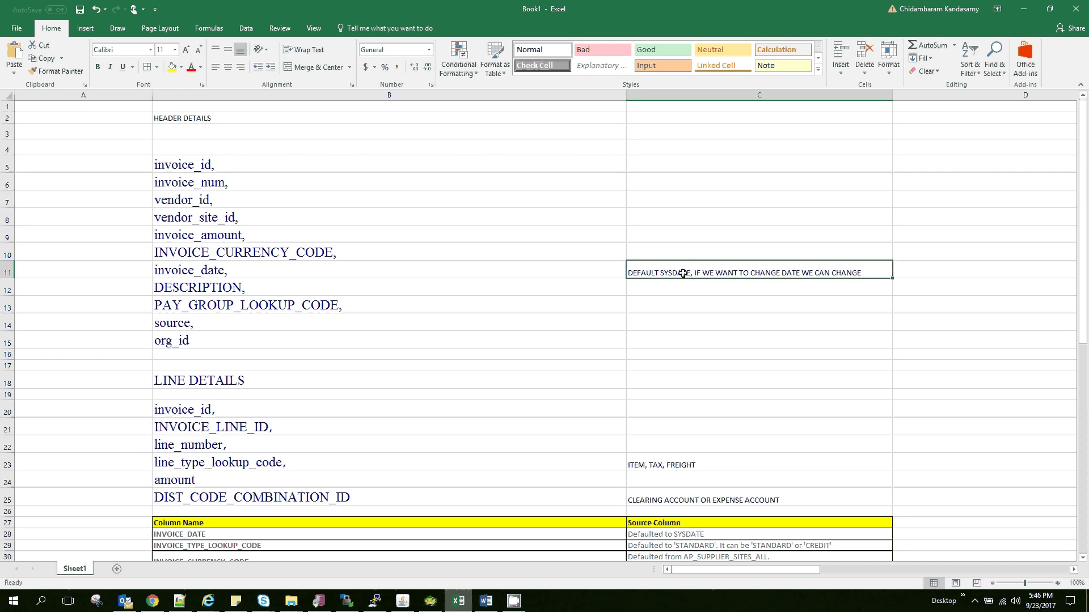
Step: Switch to Toad for Oracle and run the ap_lookup_codes query for lookup_type 'SOURCE'
{"action": "left_click", "coordinate": [439, 303]}
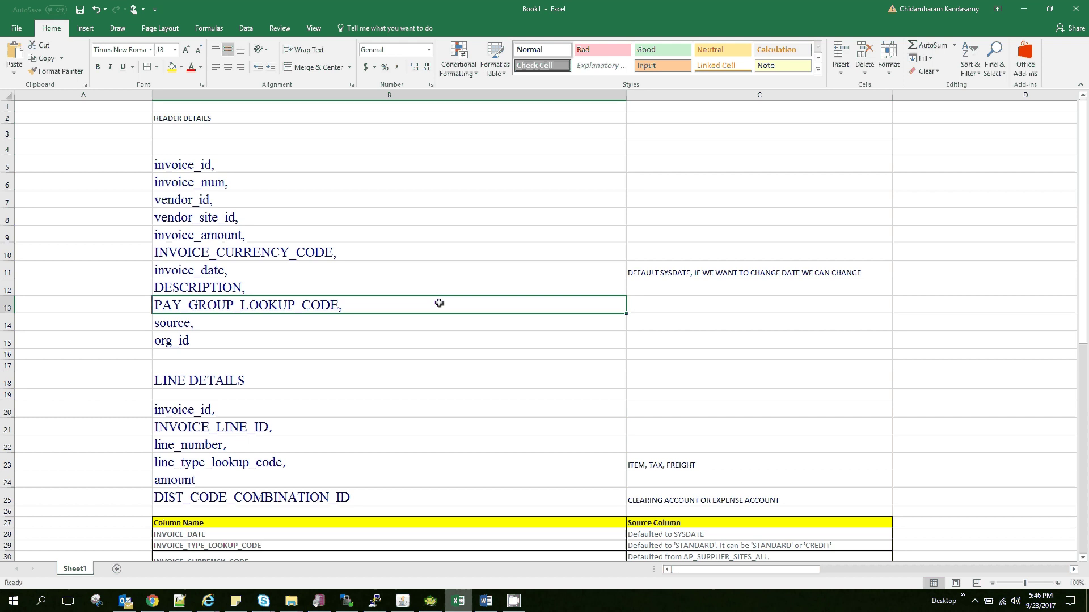
{"action": "left_click", "coordinate": [423, 322]}
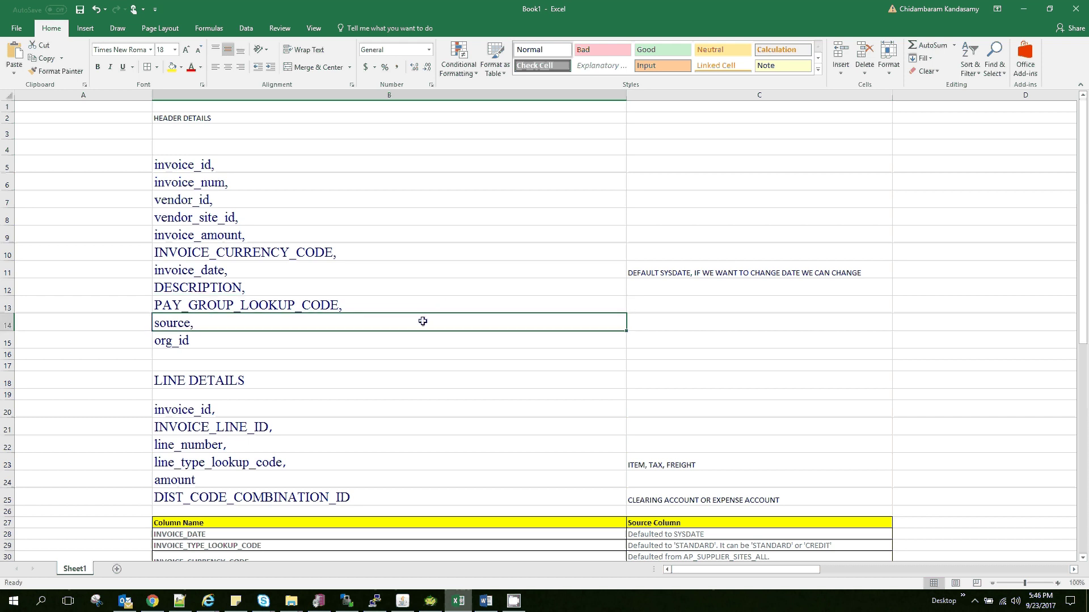
{"action": "left_click", "coordinate": [486, 596]}
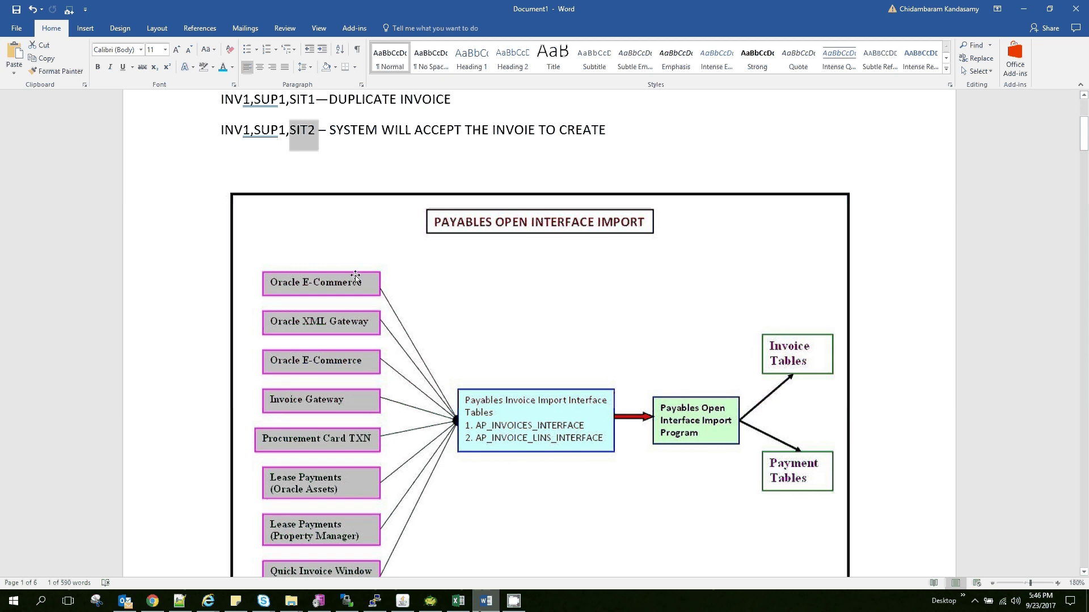
{"action": "left_click", "coordinate": [430, 601]}
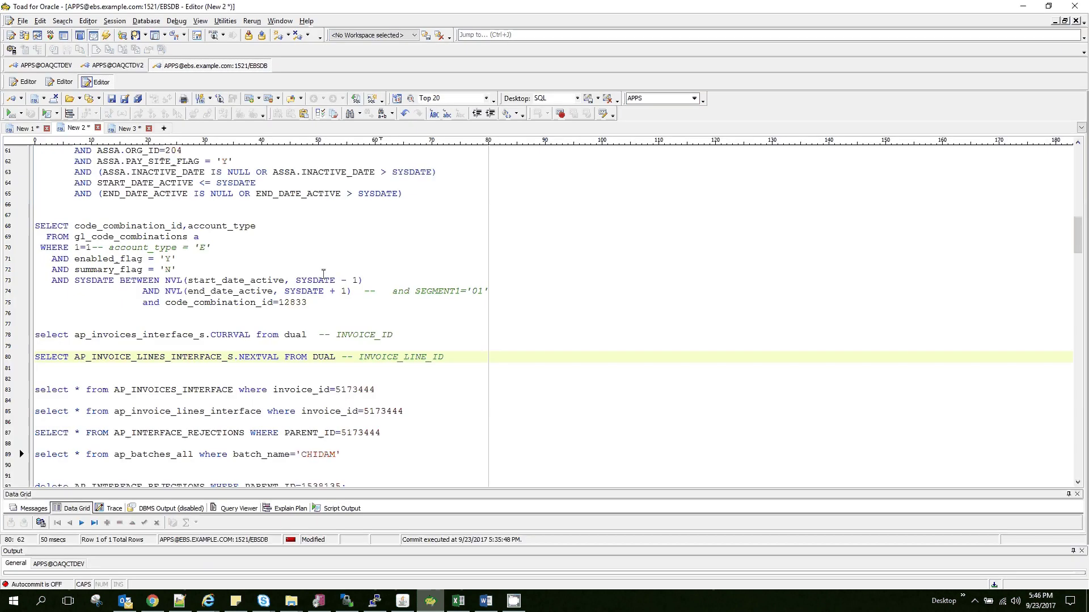
{"action": "scroll", "coordinate": [384, 327], "scroll_direction": "up", "scroll_amount": 12}
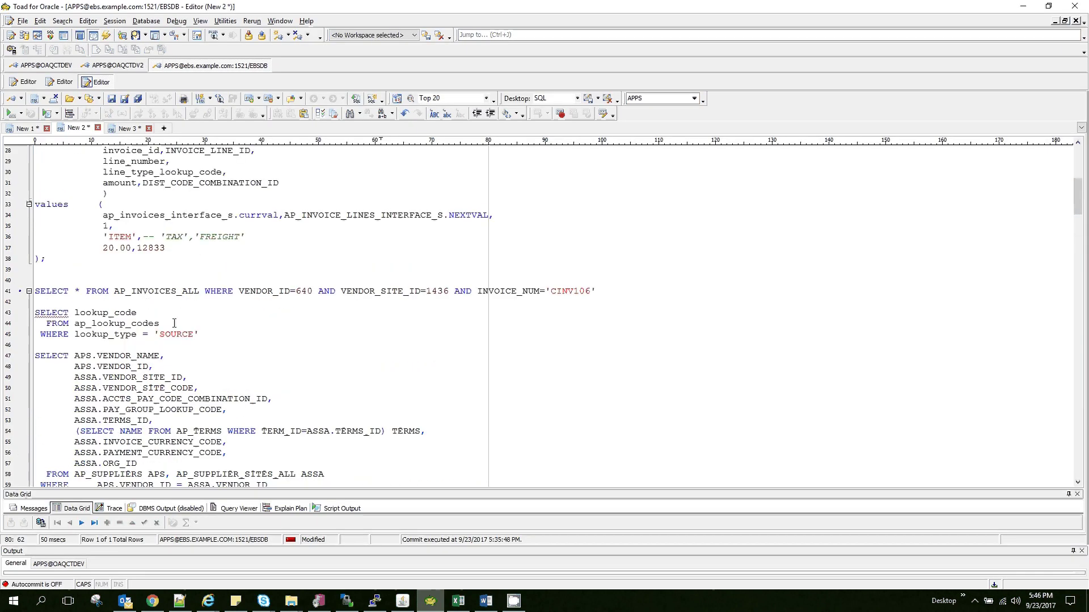
{"action": "left_click", "coordinate": [174, 323]}
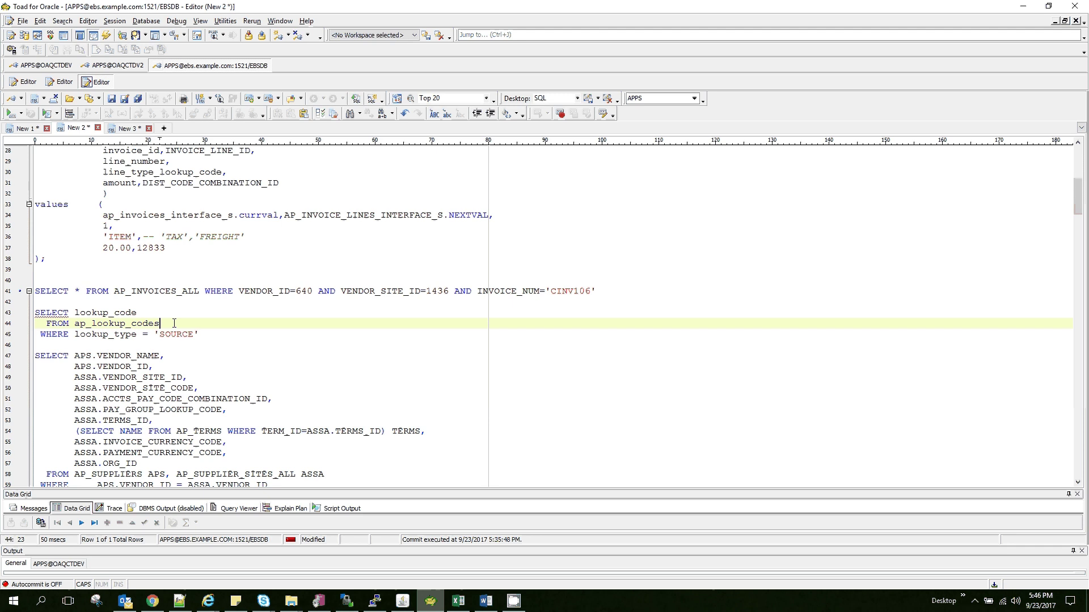
{"action": "key", "text": "F9"}
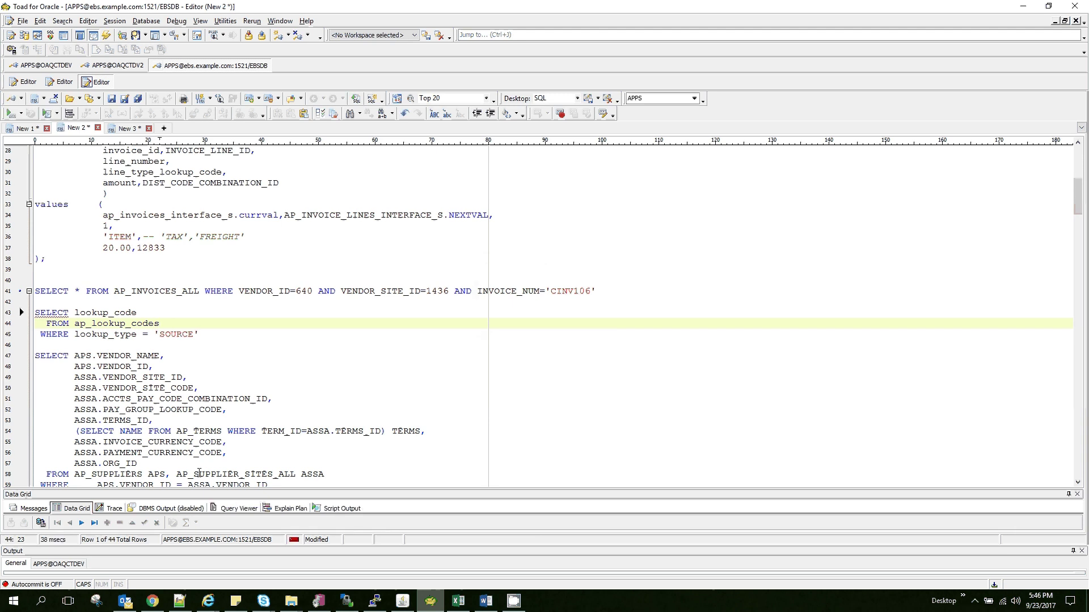
Step: Enlarge the query result grid and browse through the available source lookup codes
{"action": "left_click_drag", "start_coordinate": [199, 490], "coordinate": [227, 348]}
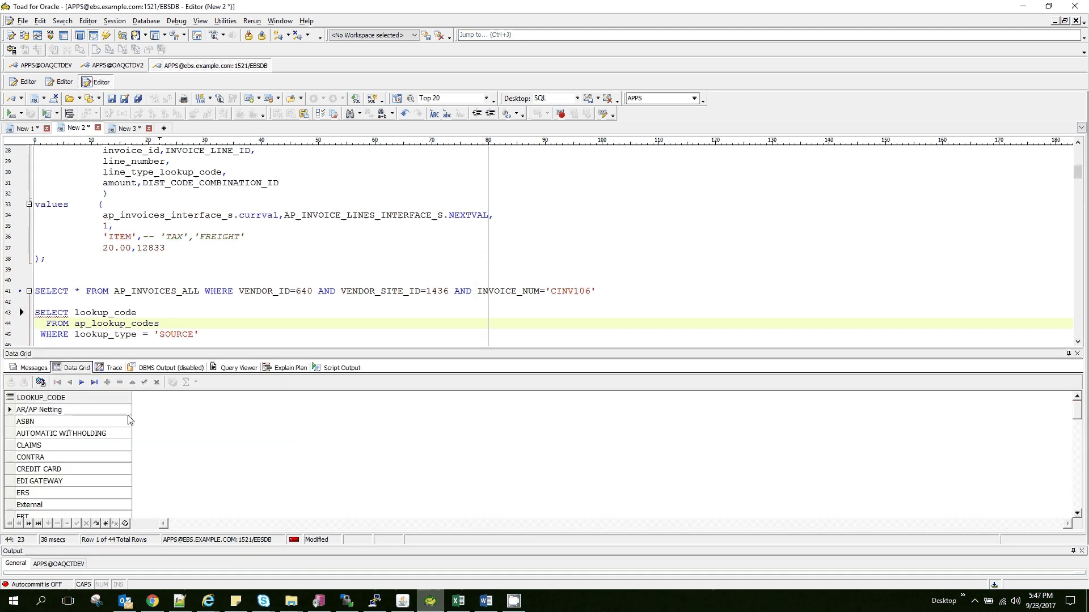
{"action": "left_click", "coordinate": [71, 445]}
{"action": "left_click", "coordinate": [67, 469]}
{"action": "scroll", "coordinate": [68, 482], "scroll_direction": "down", "scroll_amount": 3}
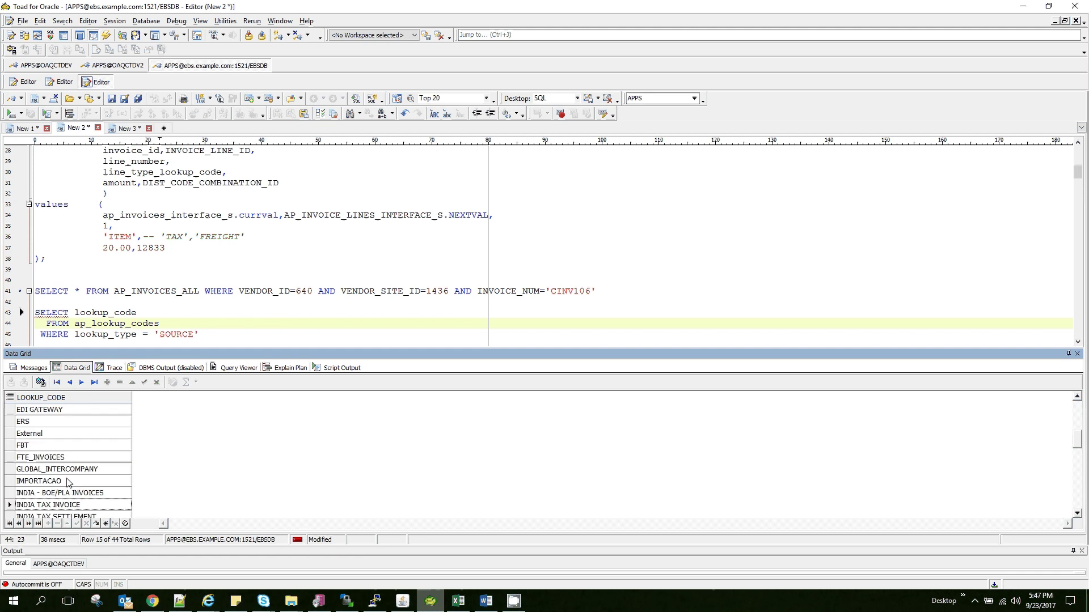
{"action": "scroll", "coordinate": [68, 482], "scroll_direction": "down", "scroll_amount": 7}
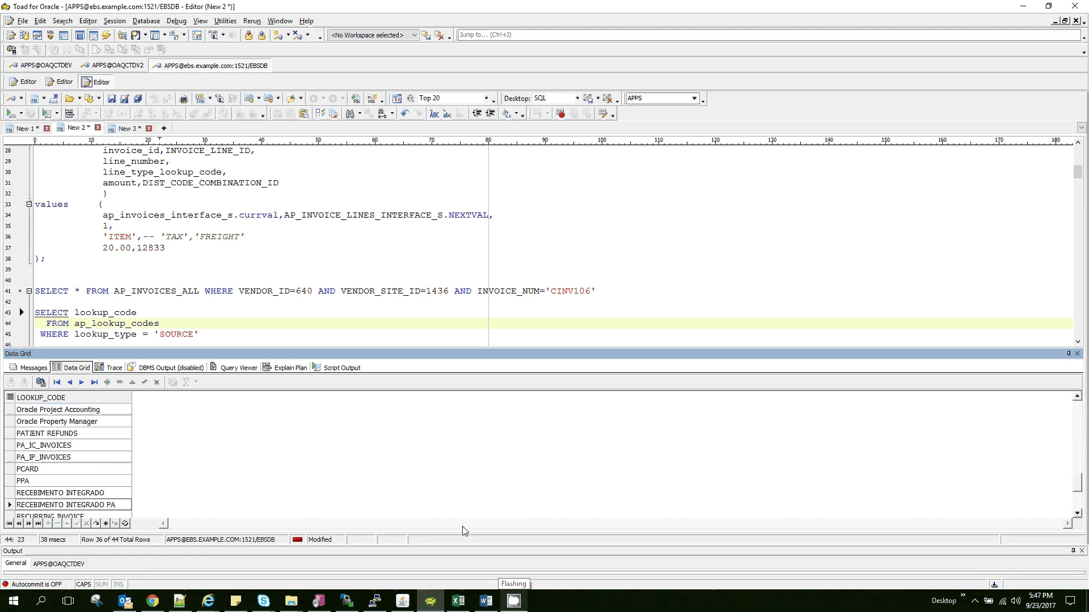
Step: Switch back to the Excel workbook and review the org_id entry at the end of the header details
{"action": "left_click", "coordinate": [459, 601]}
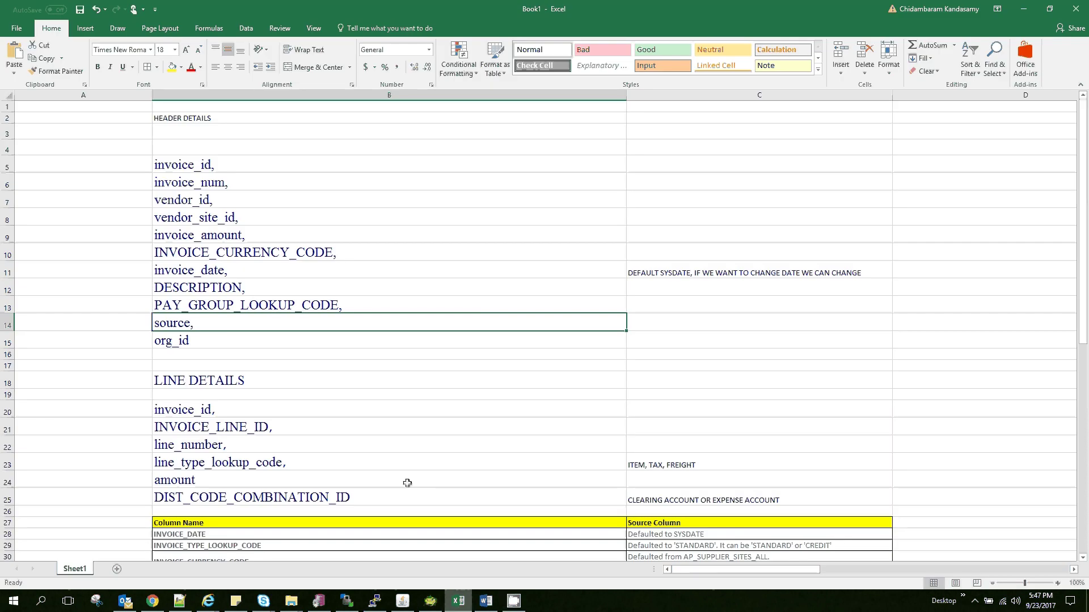
{"action": "scroll", "coordinate": [347, 426], "scroll_direction": "down", "scroll_amount": 1}
{"action": "left_click", "coordinate": [336, 302]}
{"action": "scroll", "coordinate": [336, 302], "scroll_direction": "down", "scroll_amount": 1}
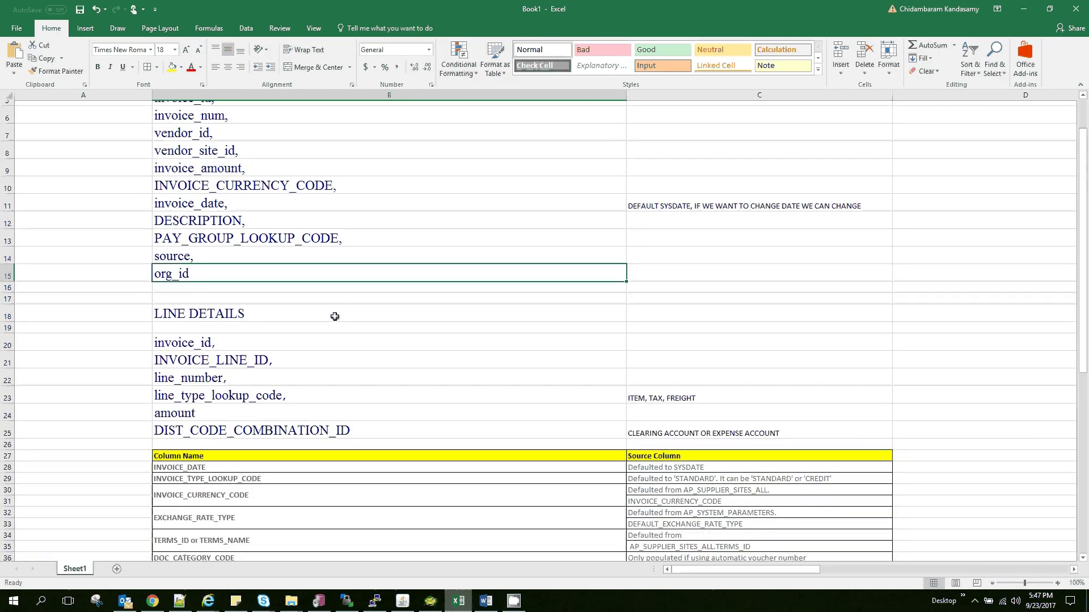
{"action": "scroll", "coordinate": [330, 276], "scroll_direction": "up", "scroll_amount": 2}
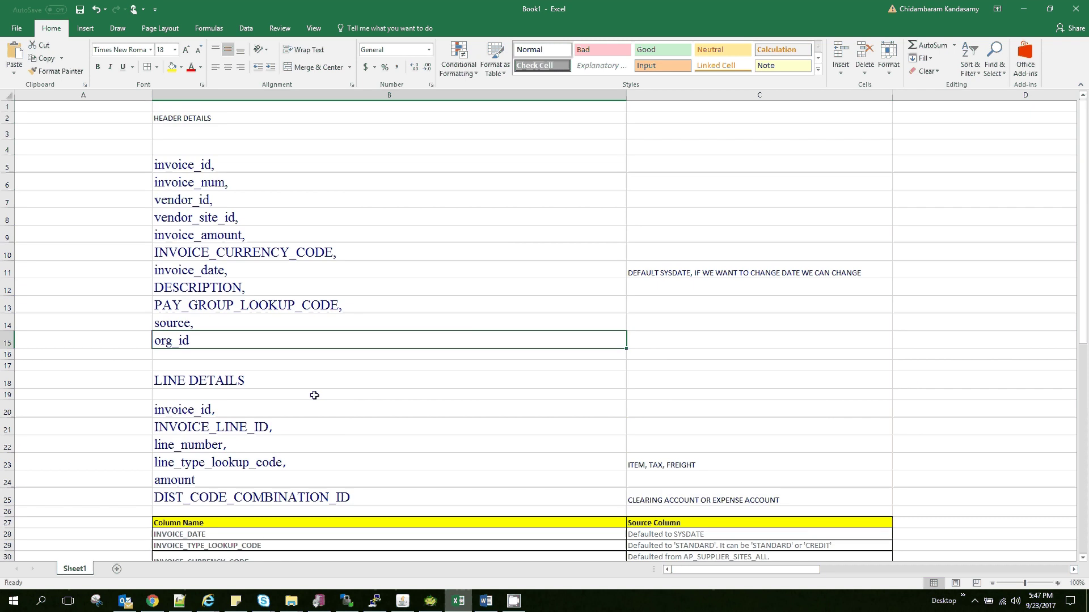
Step: Review the default sources for the terms, payment method, pay group and accounts pay code combination columns in the Column Name table
{"action": "scroll", "coordinate": [350, 375], "scroll_direction": "down", "scroll_amount": 4}
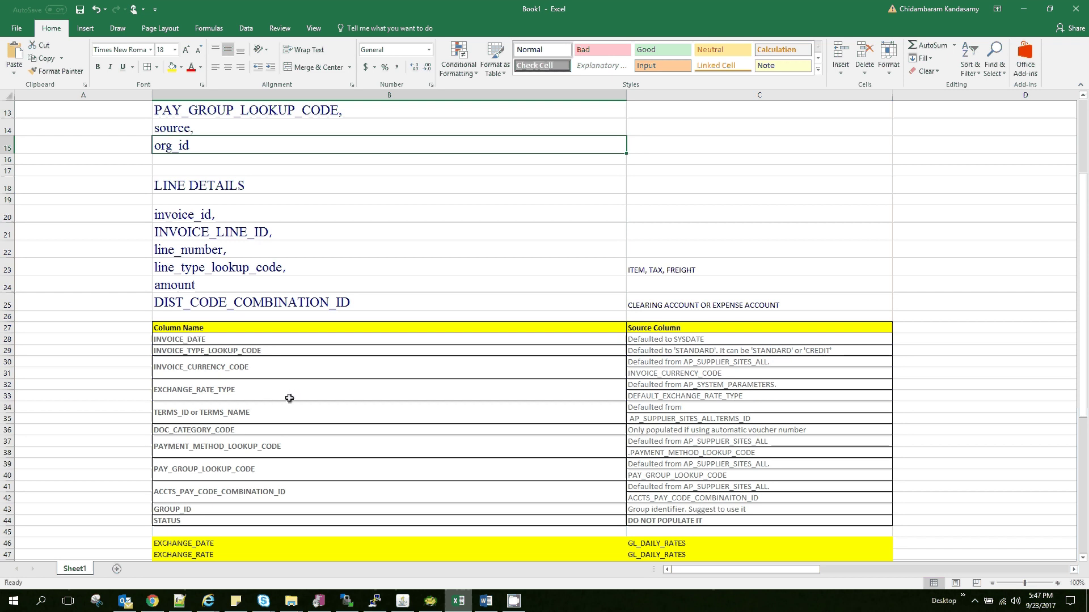
{"action": "left_click", "coordinate": [284, 422]}
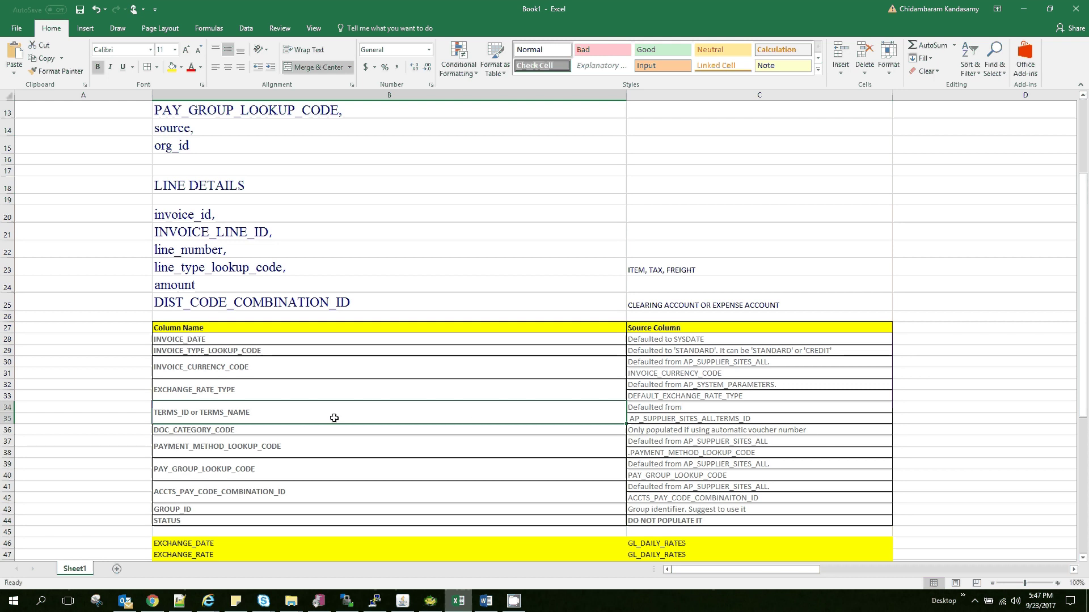
{"action": "left_click", "coordinate": [299, 450]}
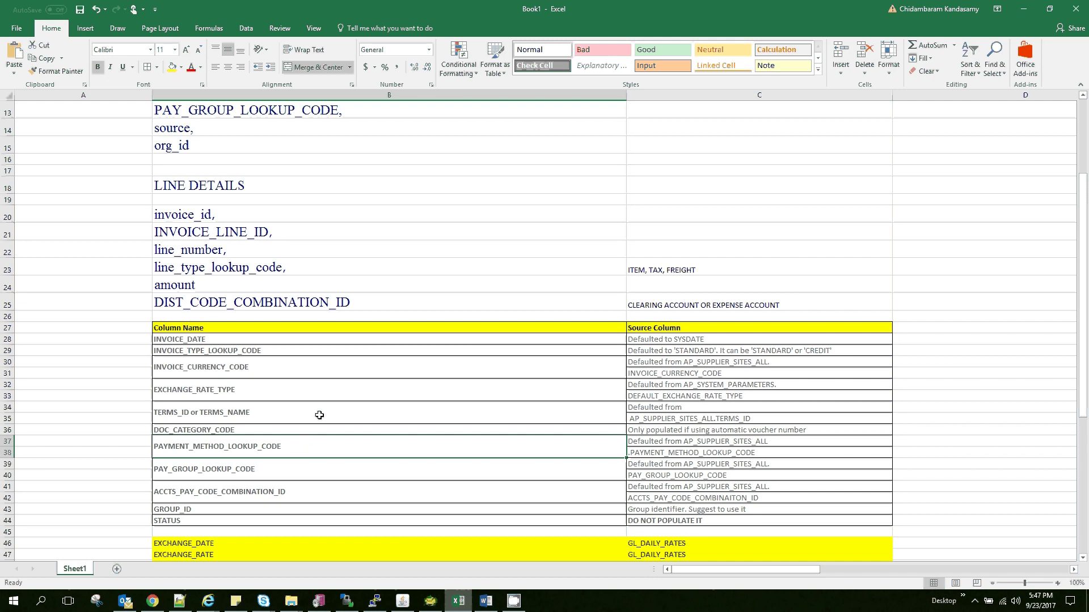
{"action": "left_click", "coordinate": [330, 468]}
{"action": "scroll", "coordinate": [329, 468], "scroll_direction": "down", "scroll_amount": 2}
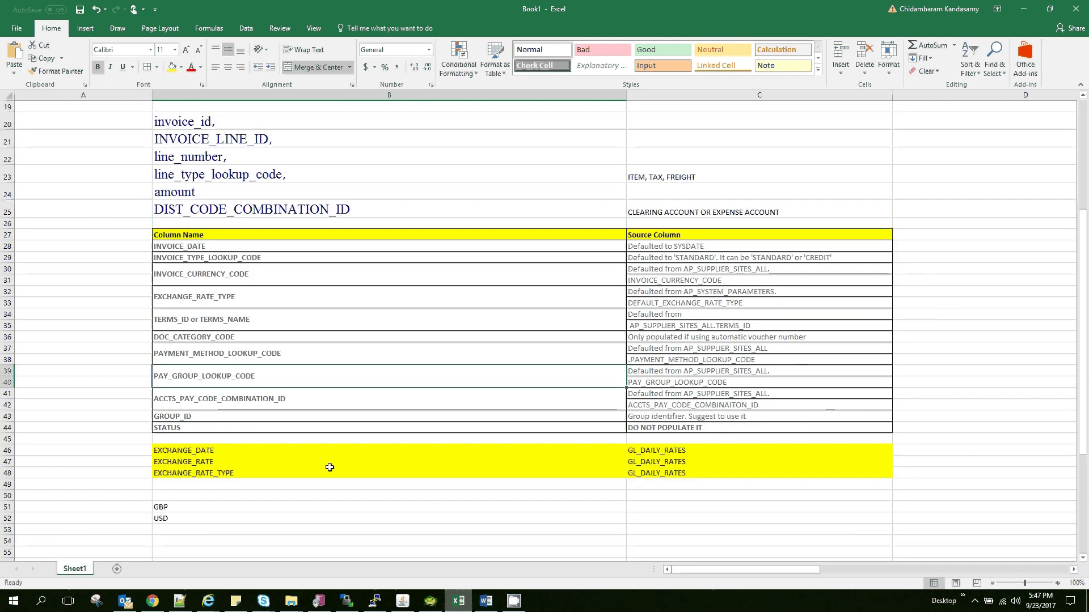
{"action": "left_click", "coordinate": [326, 401]}
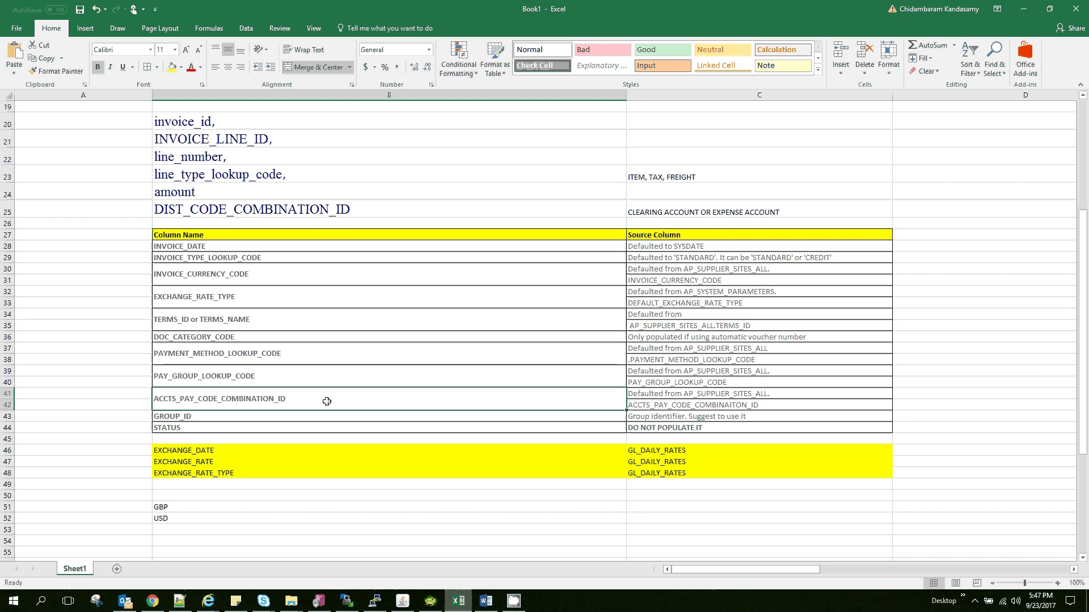
Step: Examine the EXCHANGE_DATE, EXCHANGE_RATE and EXCHANGE_RATE_TYPE rows together with the GBP and USD entries below them
{"action": "left_click", "coordinate": [283, 451]}
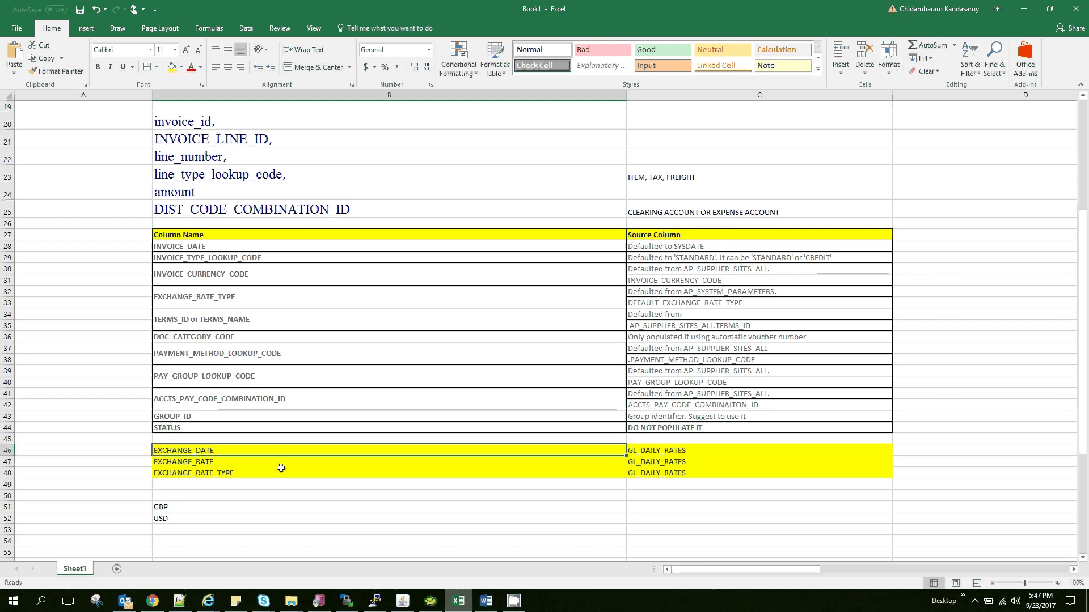
{"action": "left_click", "coordinate": [281, 462]}
{"action": "left_click", "coordinate": [280, 474]}
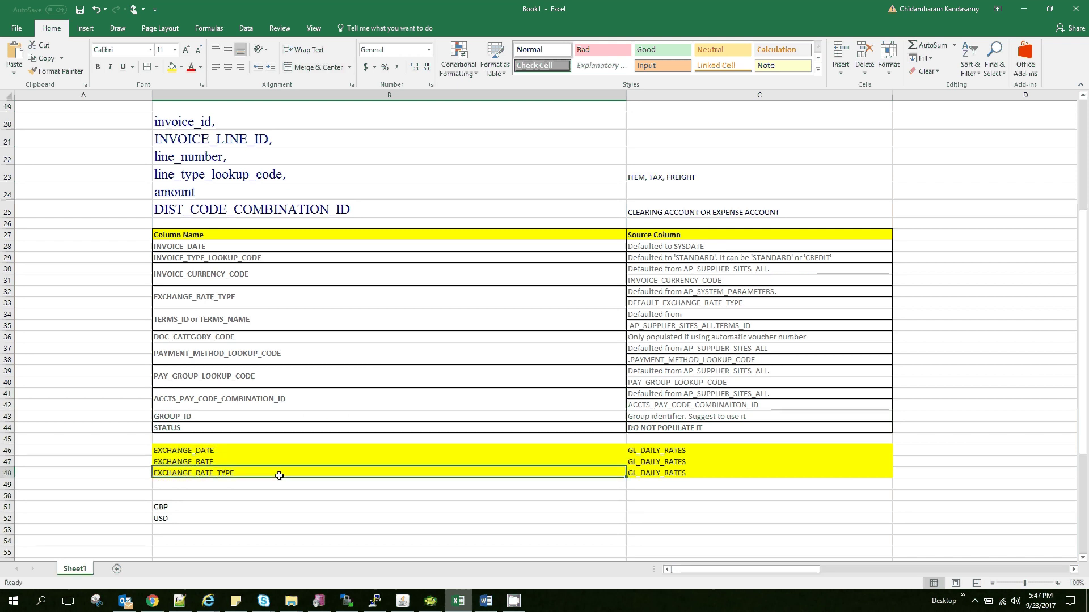
{"action": "left_click", "coordinate": [288, 451]}
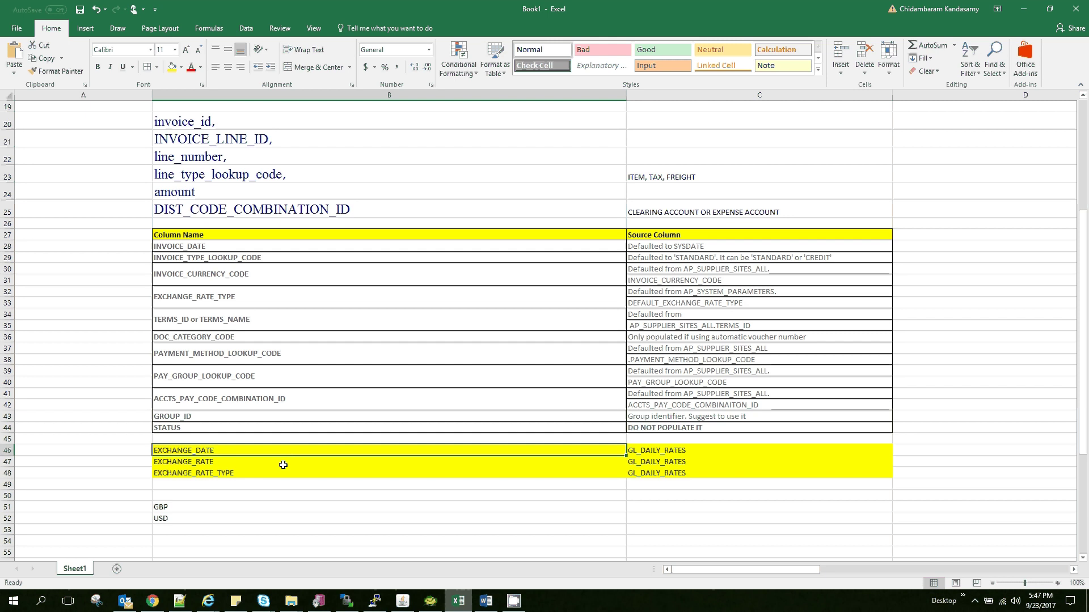
{"action": "left_click", "coordinate": [282, 462]}
{"action": "left_click", "coordinate": [279, 472]}
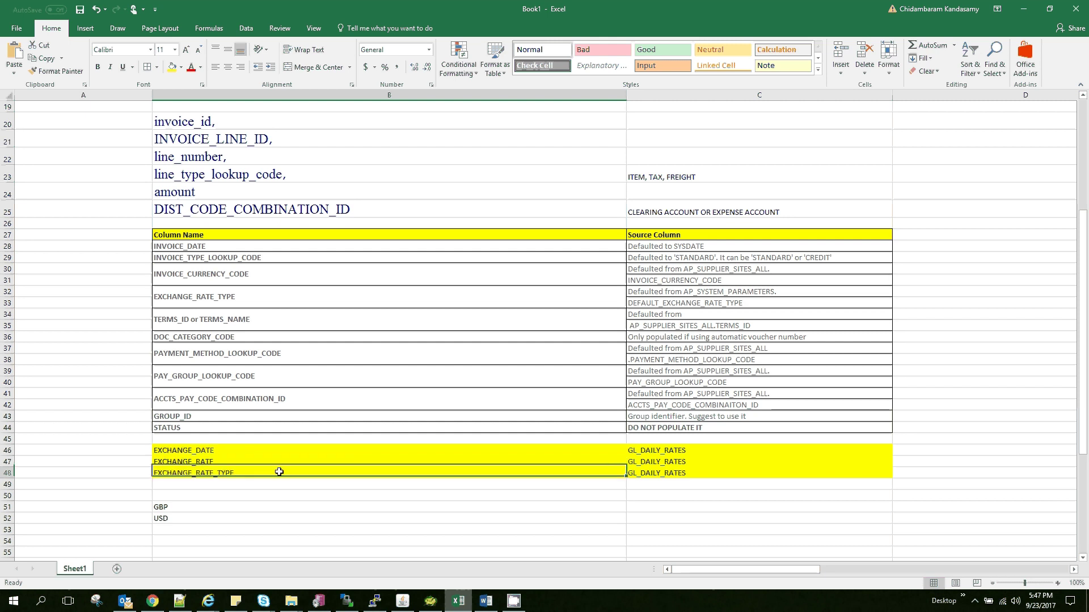
{"action": "left_click", "coordinate": [269, 507]}
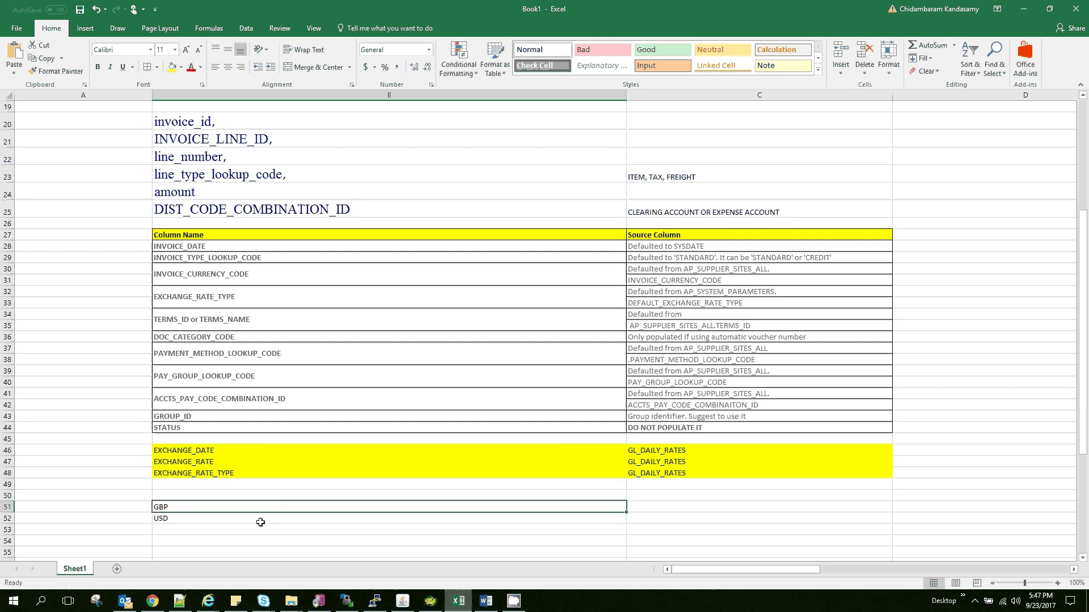
{"action": "left_click", "coordinate": [260, 519]}
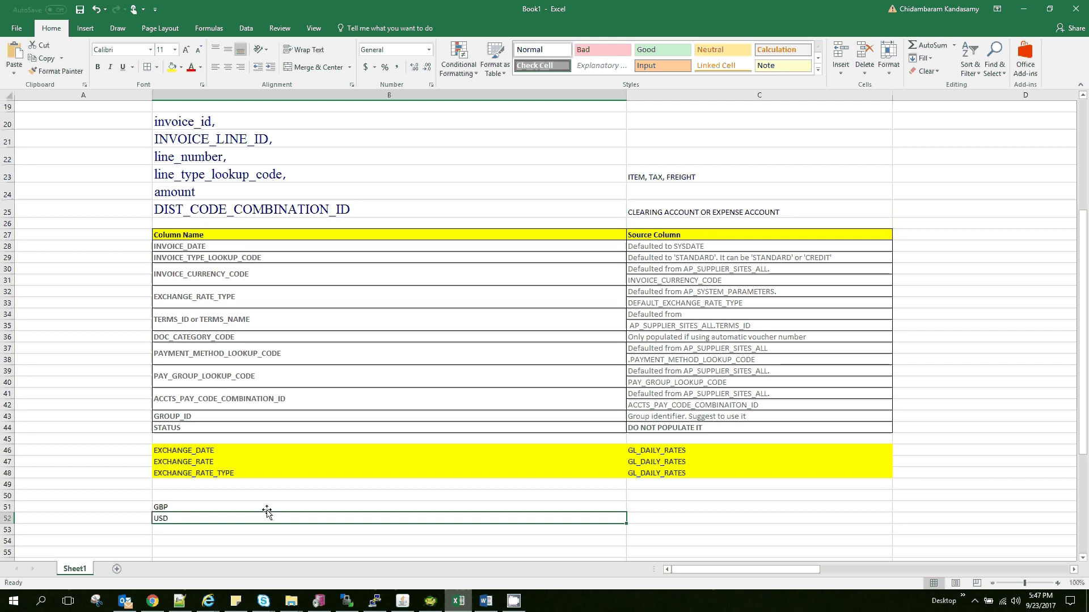
{"action": "left_click", "coordinate": [261, 529]}
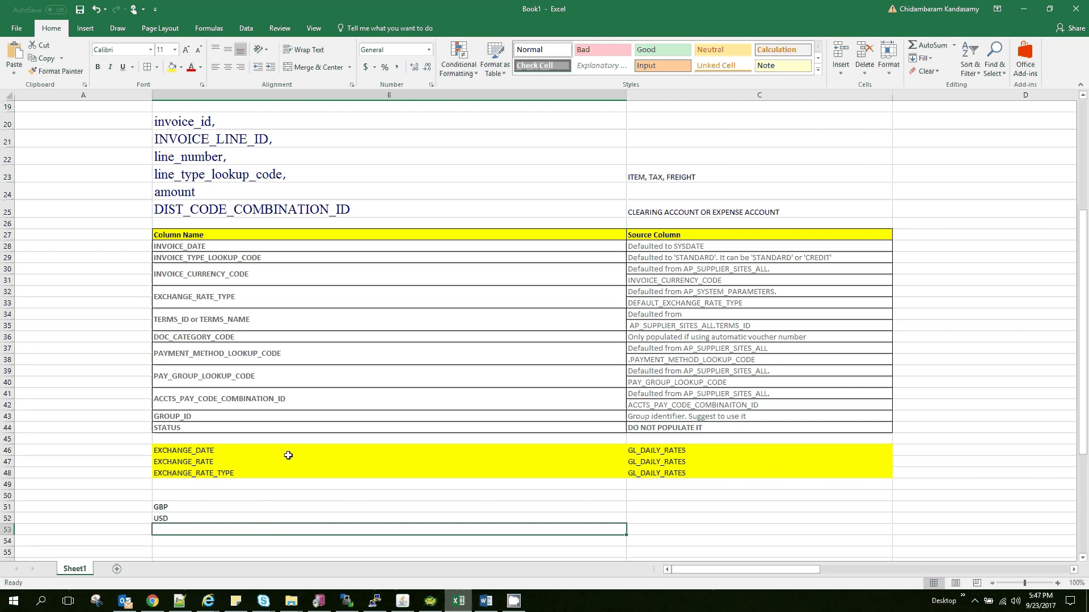
Step: Select the three highlighted exchange columns and check the GL_DAILY_RATES source listed for EXCHANGE_DATE
{"action": "left_click_drag", "start_coordinate": [288, 455], "coordinate": [287, 462]}
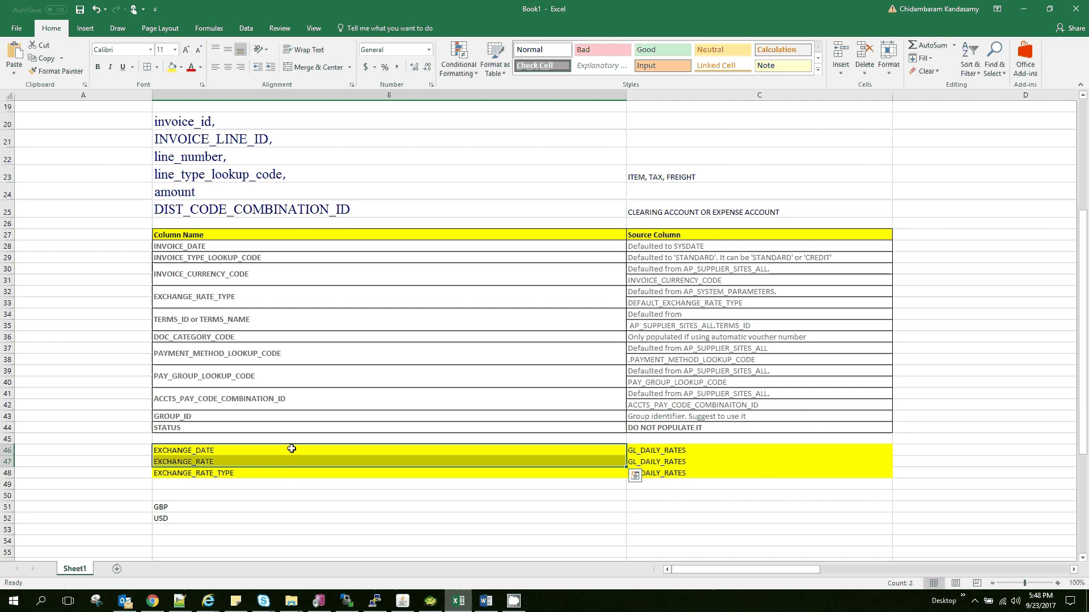
{"action": "left_click", "coordinate": [289, 448]}
{"action": "left_click", "coordinate": [281, 460]}
{"action": "left_click", "coordinate": [273, 471]}
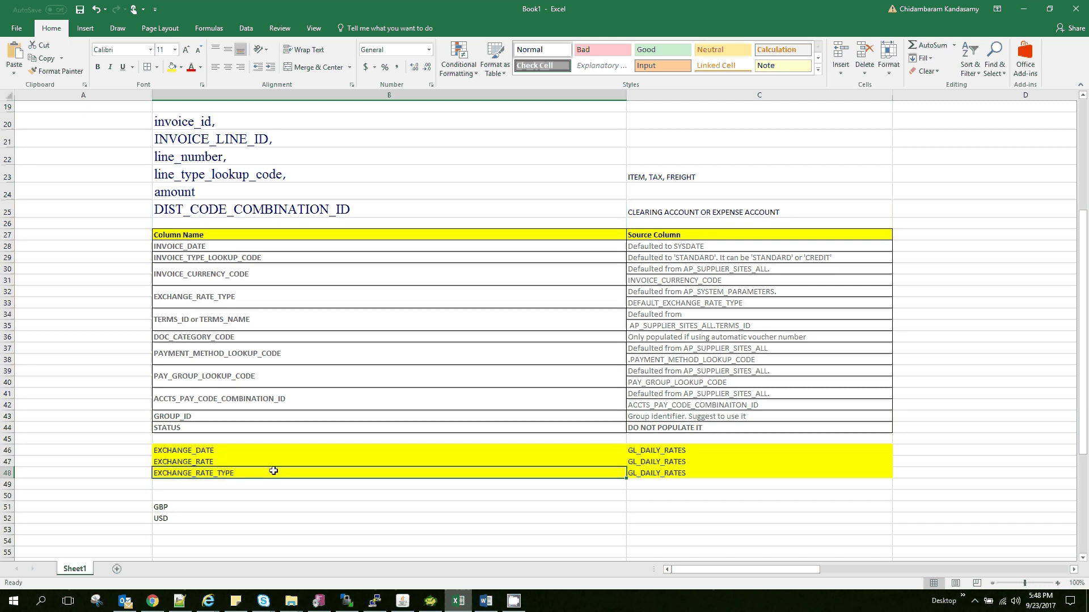
{"action": "left_click_drag", "start_coordinate": [324, 449], "coordinate": [330, 471]}
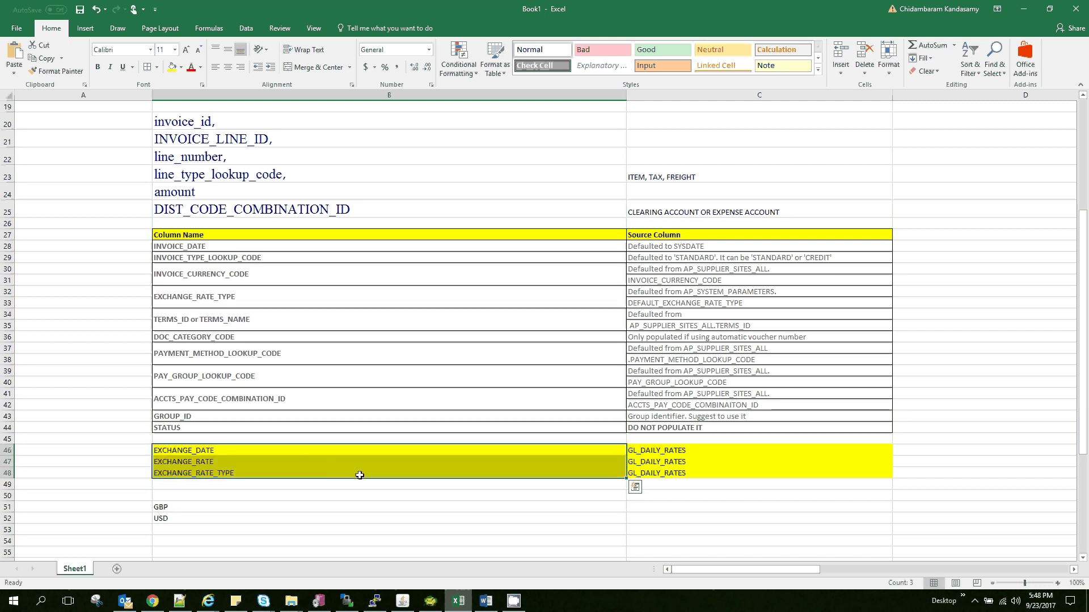
{"action": "left_click", "coordinate": [695, 453]}
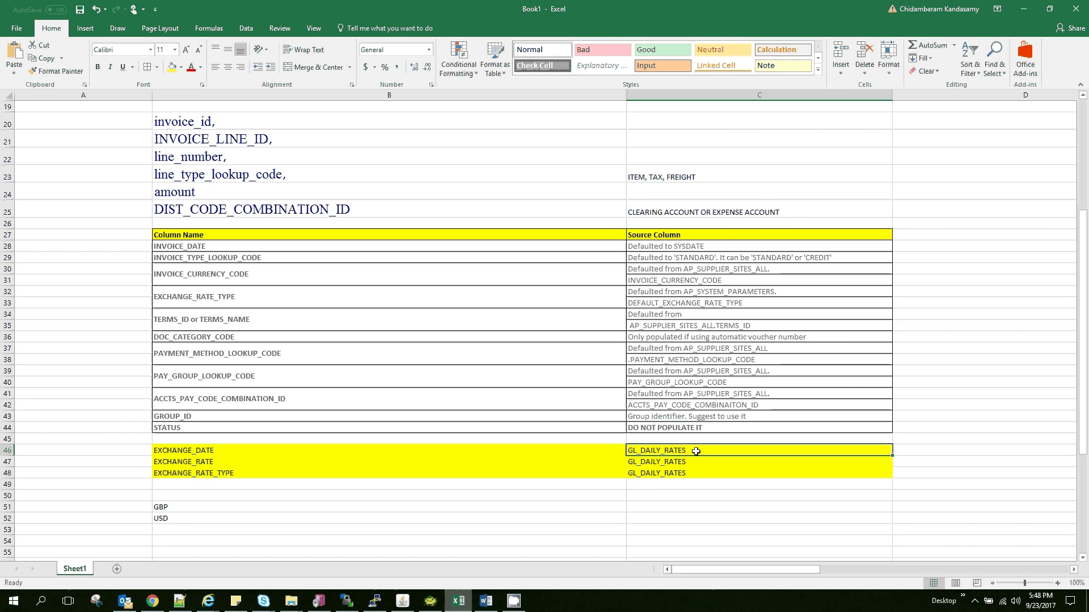
Step: Return to the LINE DETAILS section and compare its invoice_id field with the invoice_id in the header details
{"action": "scroll", "coordinate": [455, 393], "scroll_direction": "up", "scroll_amount": 2}
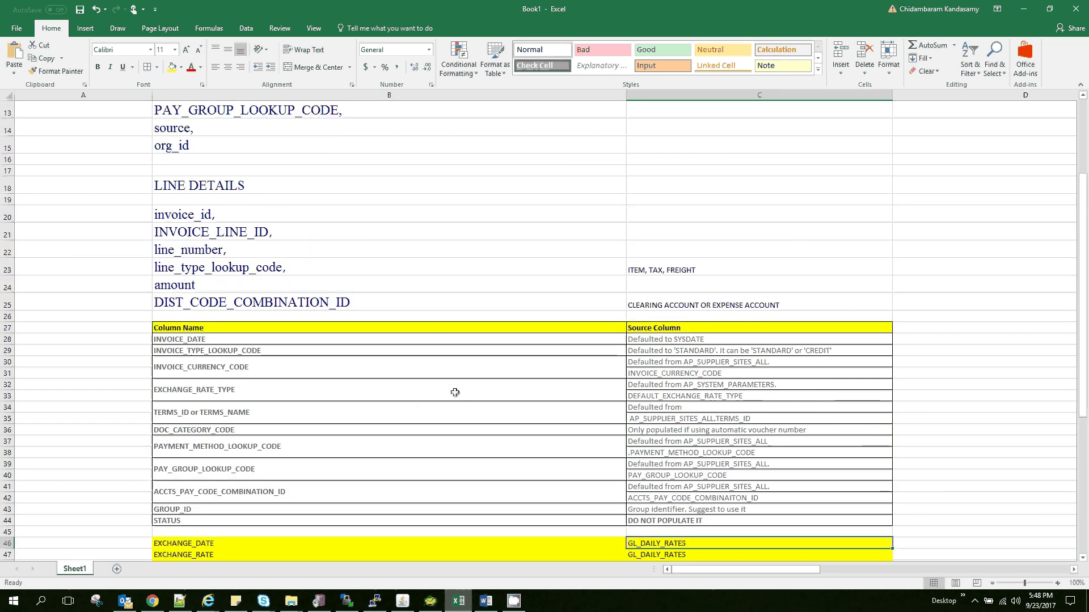
{"action": "scroll", "coordinate": [323, 306], "scroll_direction": "up", "scroll_amount": 3}
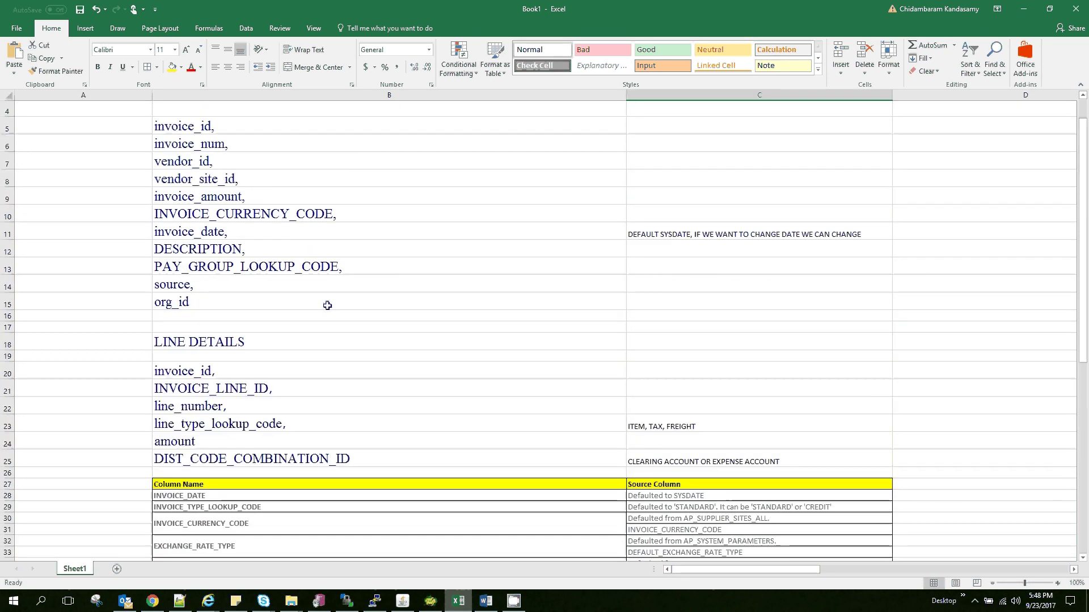
{"action": "scroll", "coordinate": [348, 486], "scroll_direction": "down", "scroll_amount": 5}
{"action": "scroll", "coordinate": [359, 436], "scroll_direction": "up", "scroll_amount": 2}
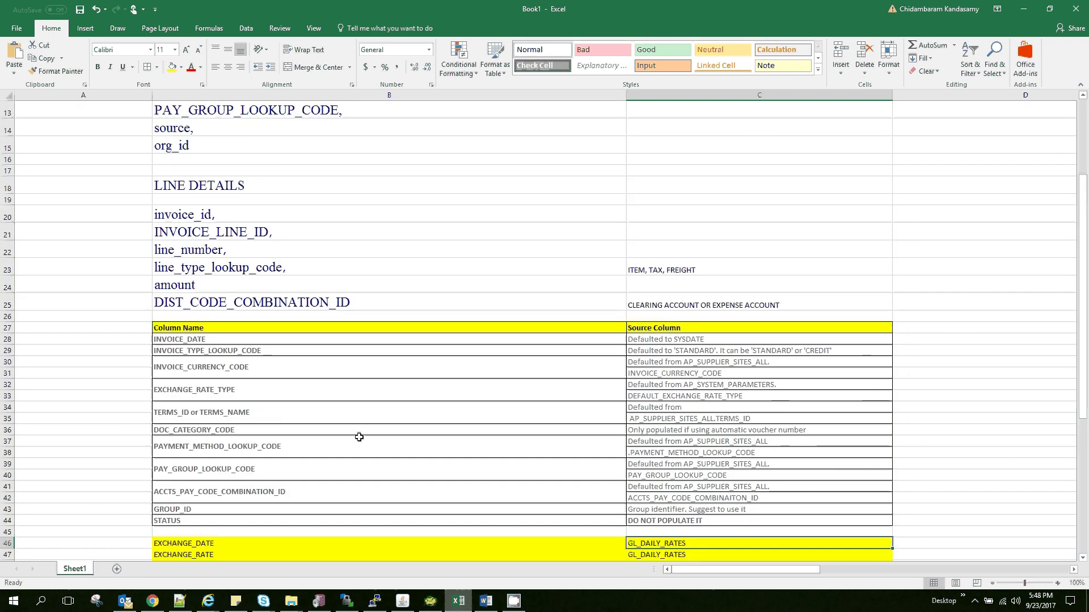
{"action": "scroll", "coordinate": [359, 437], "scroll_direction": "up", "scroll_amount": 2}
{"action": "left_click", "coordinate": [305, 294]}
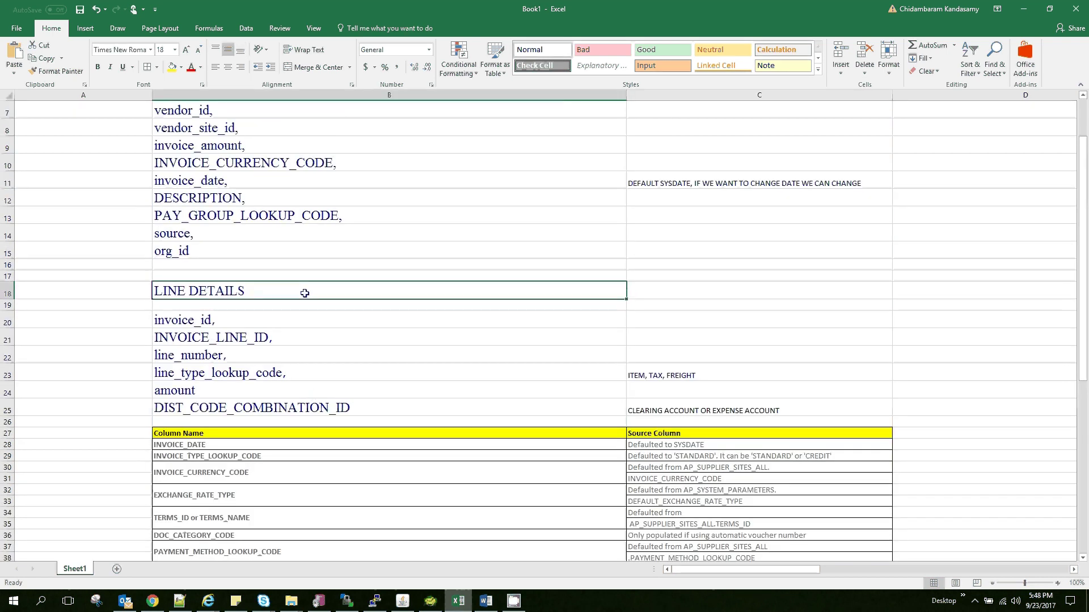
{"action": "left_click", "coordinate": [294, 323]}
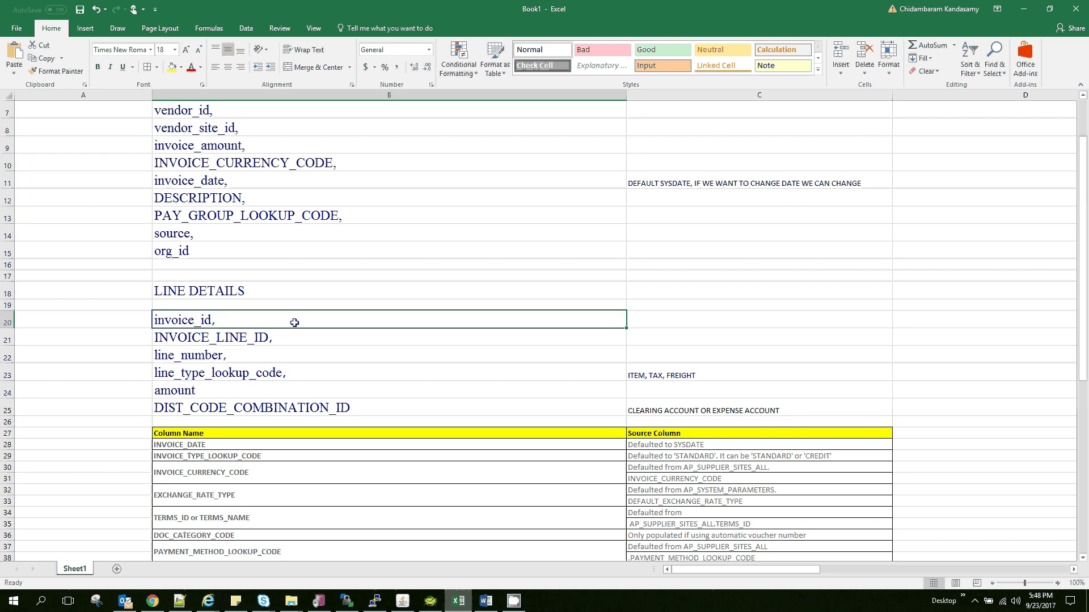
{"action": "scroll", "coordinate": [337, 189], "scroll_direction": "up", "scroll_amount": 2}
{"action": "left_click", "coordinate": [349, 165]}
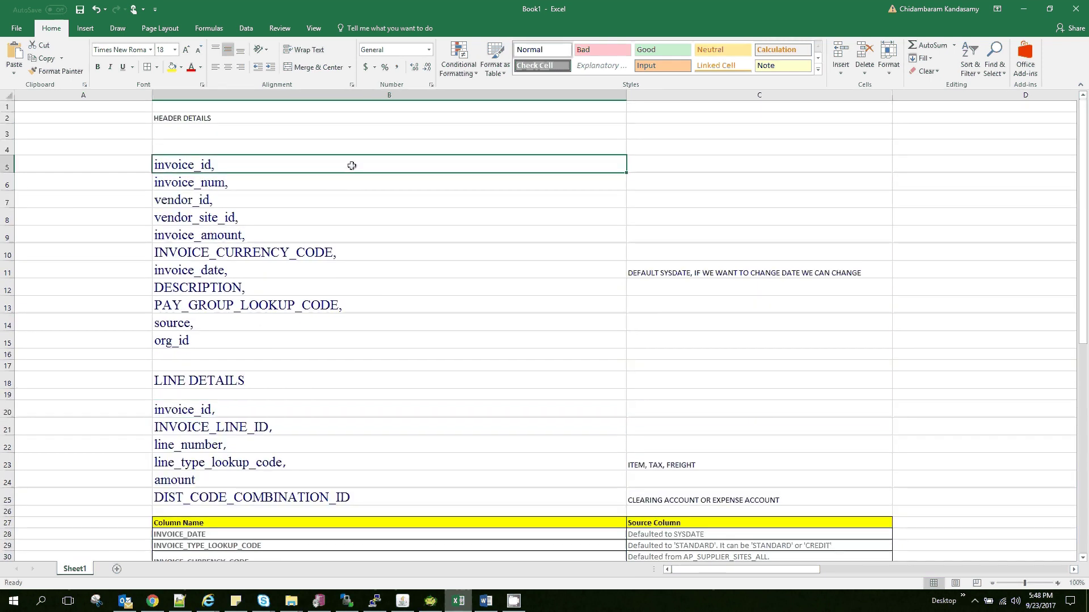
Step: Review the remaining LINE DETAILS fields from INVOICE_LINE_ID to DIST_CODE_COMBINATION_ID, including the notes on line types and accounts
{"action": "left_click", "coordinate": [275, 428]}
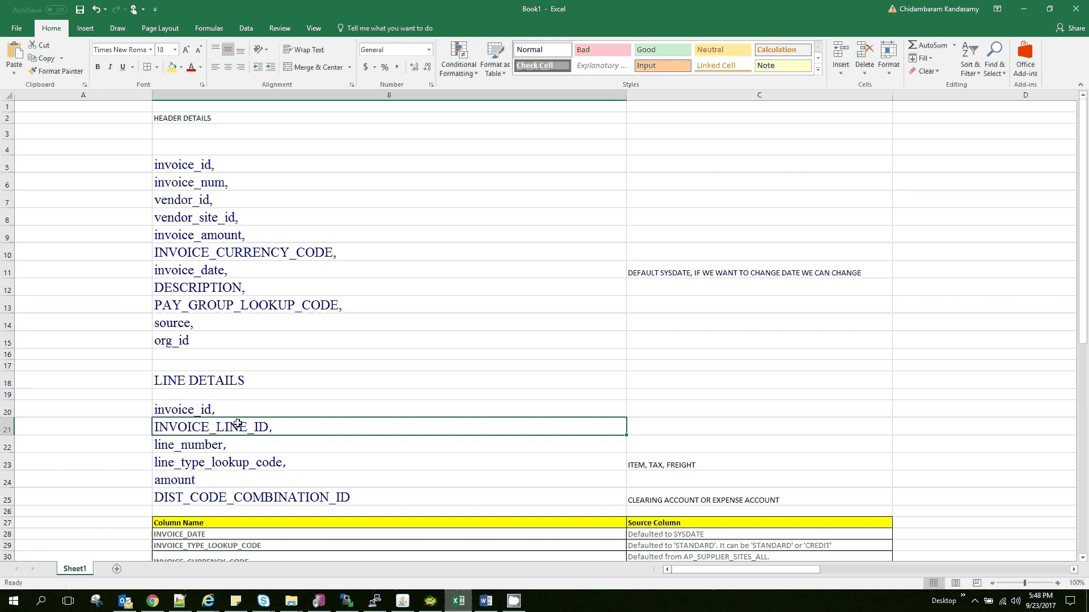
{"action": "left_click", "coordinate": [243, 446]}
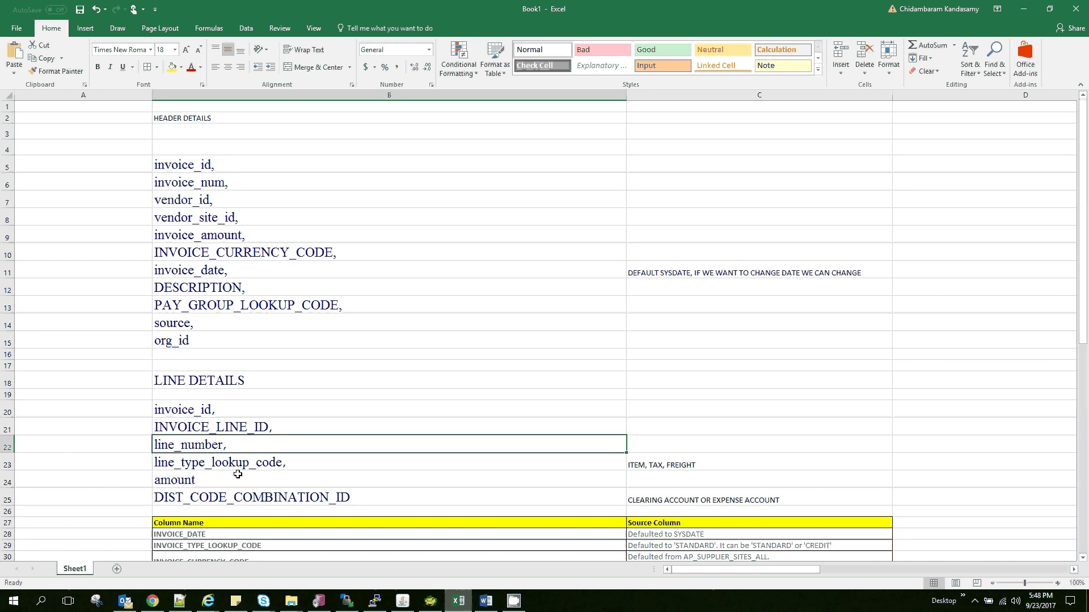
{"action": "left_click", "coordinate": [243, 464]}
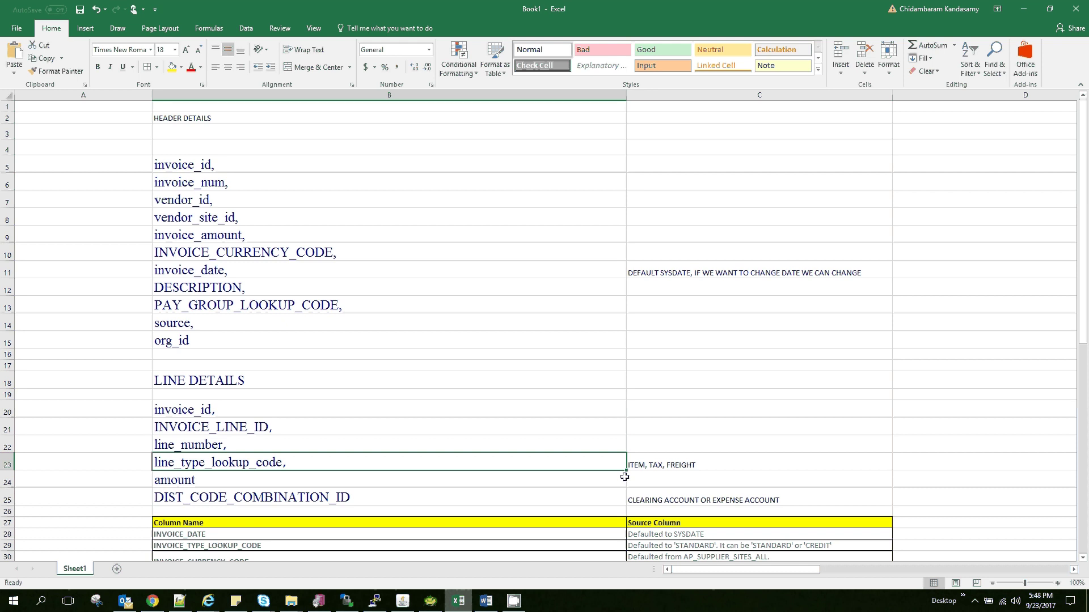
{"action": "left_click", "coordinate": [640, 464]}
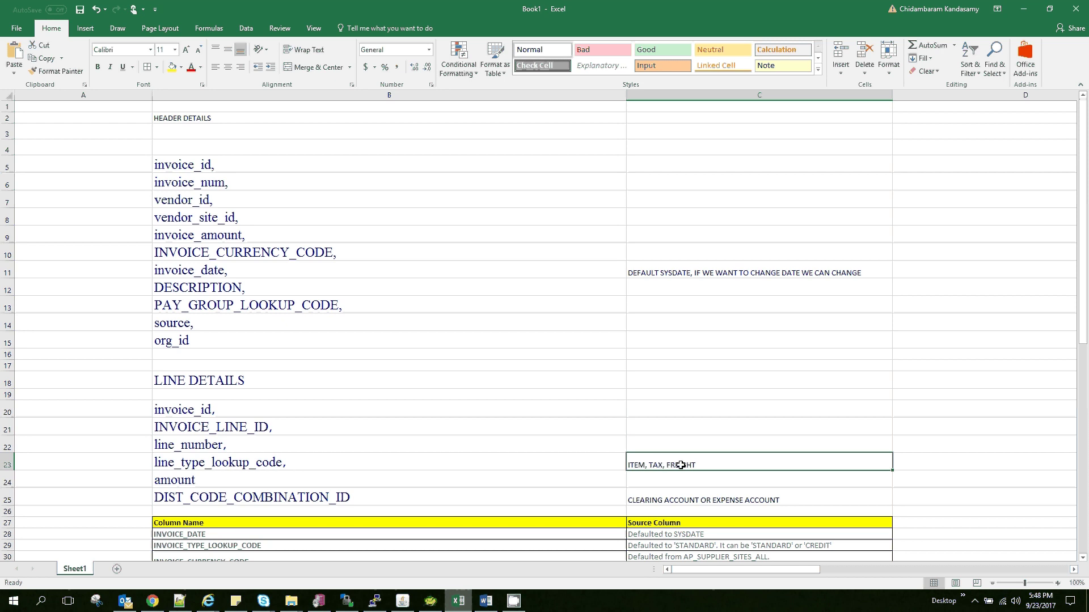
{"action": "left_click", "coordinate": [456, 482]}
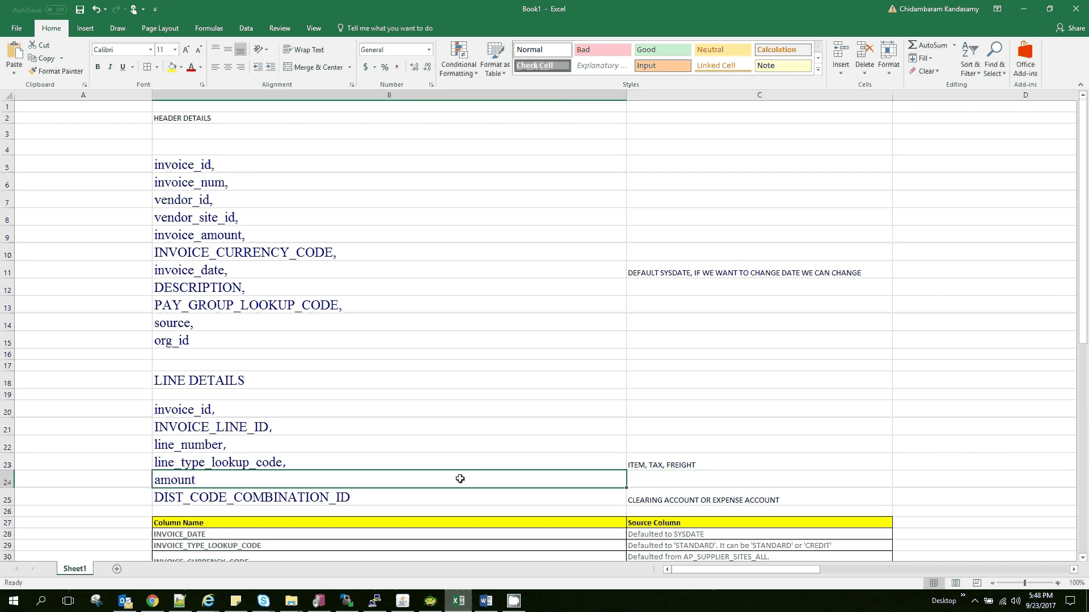
{"action": "left_click", "coordinate": [443, 496]}
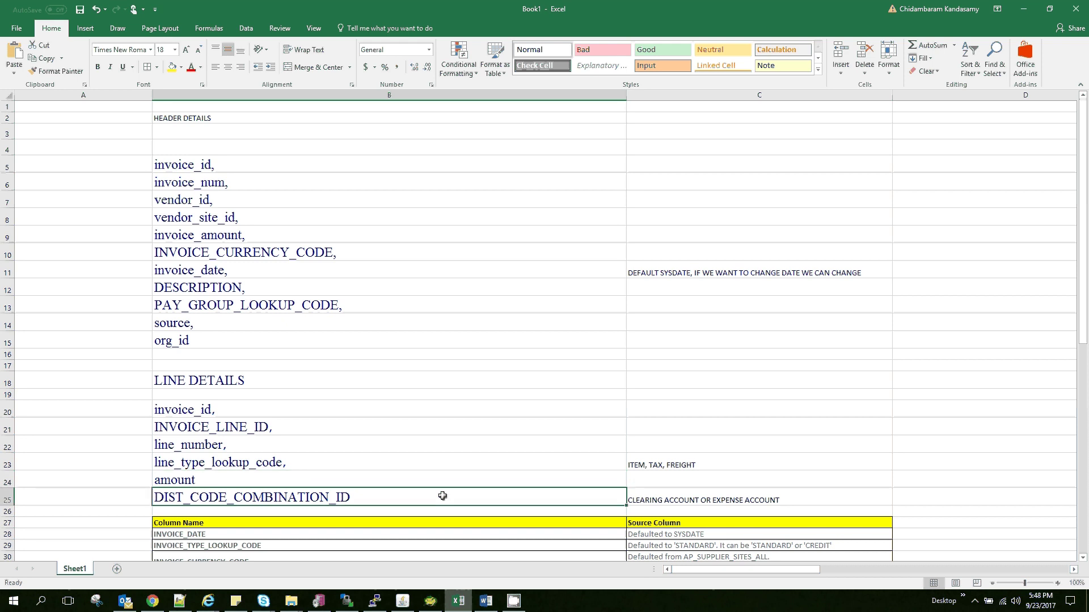
{"action": "left_click", "coordinate": [687, 500]}
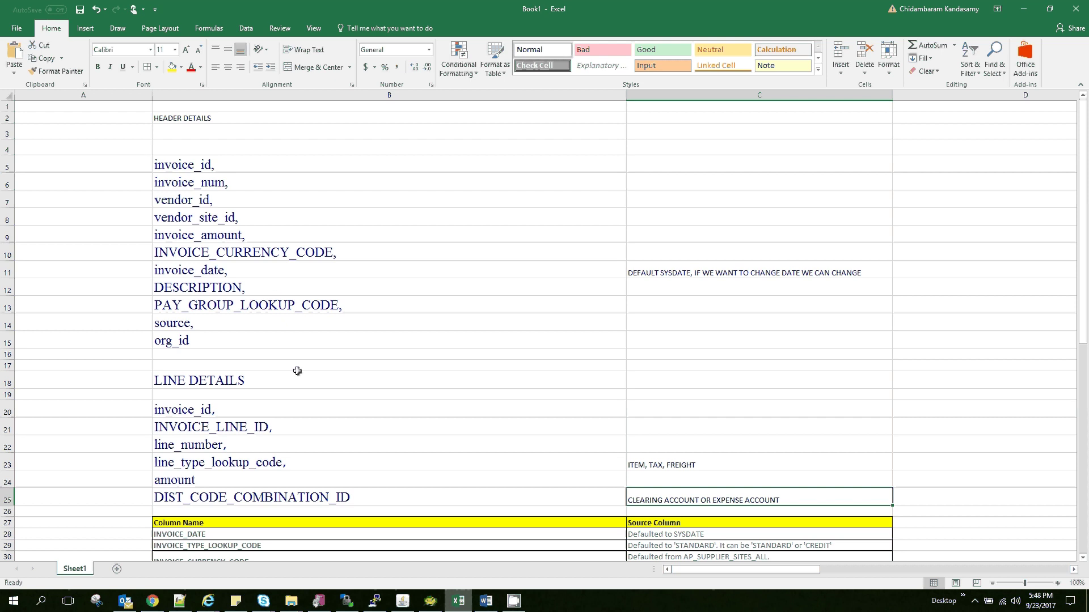
Step: Look over the defaulted columns table, including ACCTS_PAY_CODE_COMBINATION_ID, and return to the header details
{"action": "scroll", "coordinate": [297, 372], "scroll_direction": "down", "scroll_amount": 5}
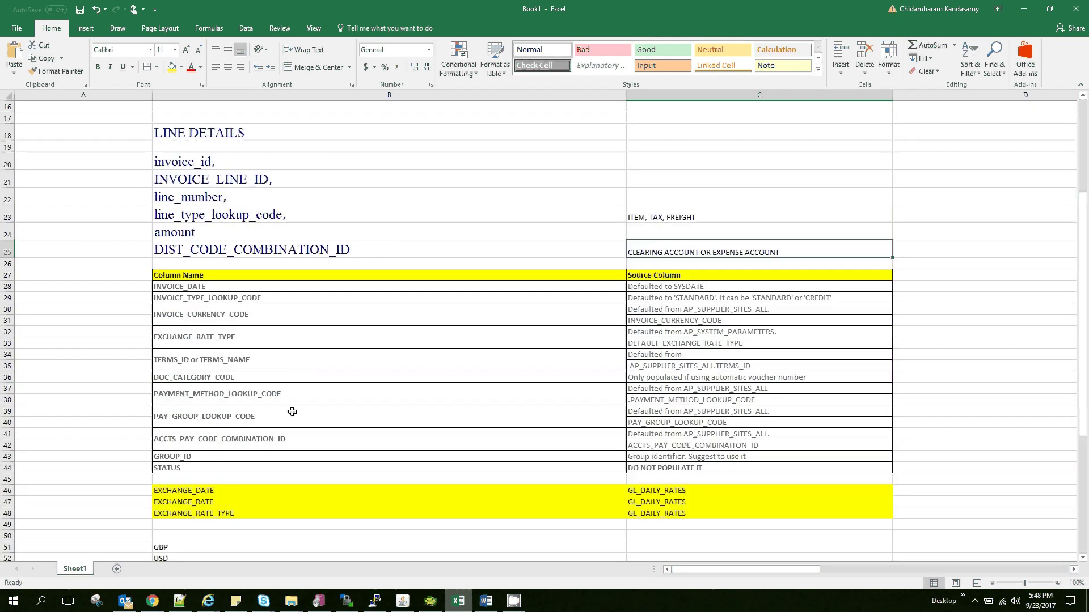
{"action": "left_click", "coordinate": [286, 439]}
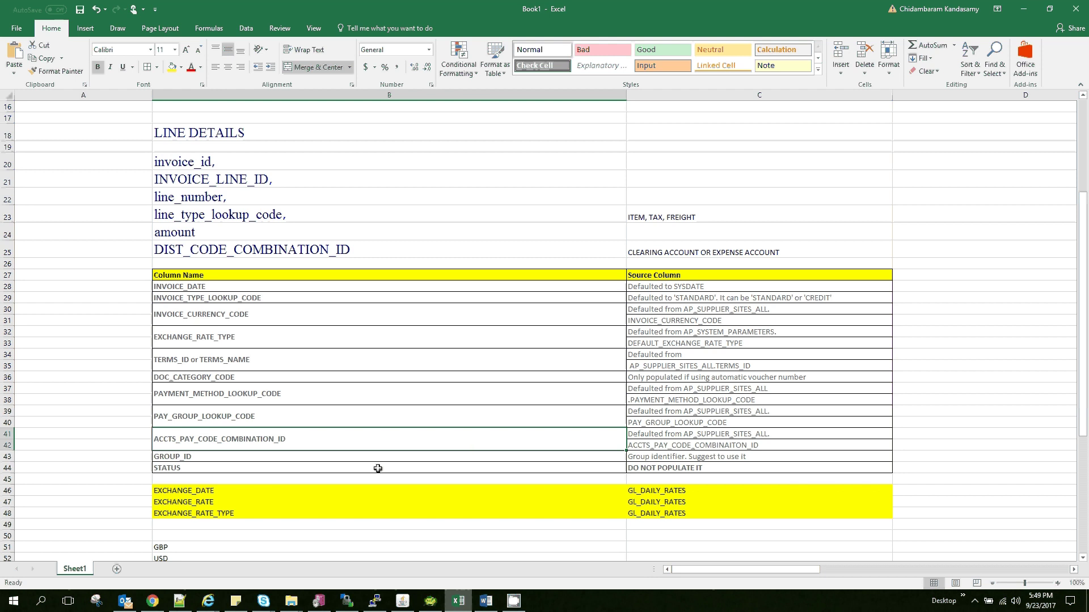
{"action": "scroll", "coordinate": [377, 469], "scroll_direction": "up", "scroll_amount": 1}
{"action": "scroll", "coordinate": [378, 468], "scroll_direction": "up", "scroll_amount": 4}
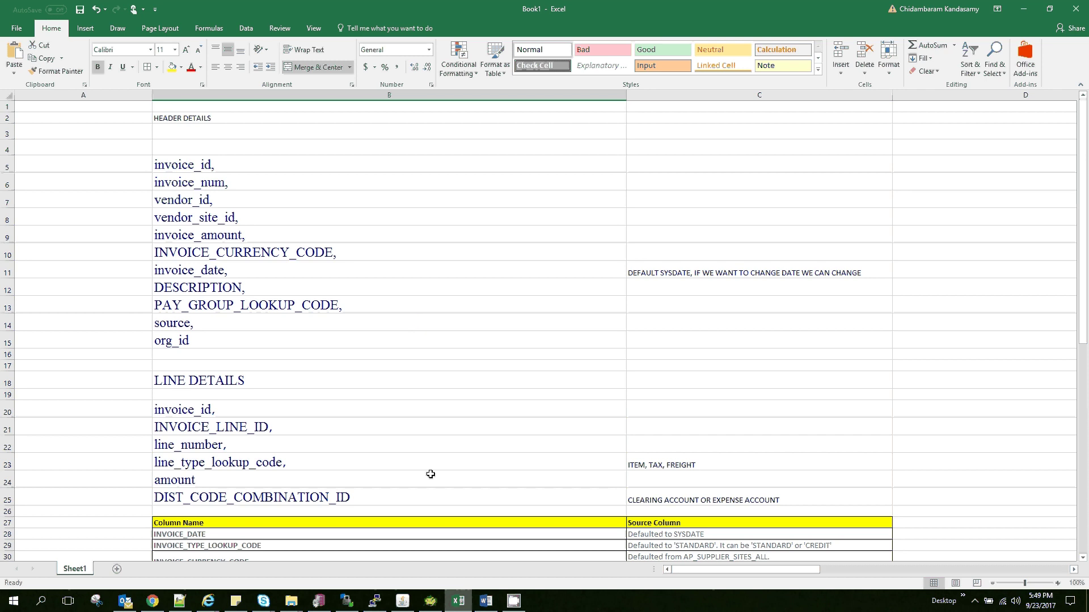
Step: Switch to Toad for Oracle, run the supplier site query for vendor McKesson General Medical and examine the returned row
{"action": "left_click", "coordinate": [430, 601]}
{"action": "left_click", "coordinate": [364, 269]}
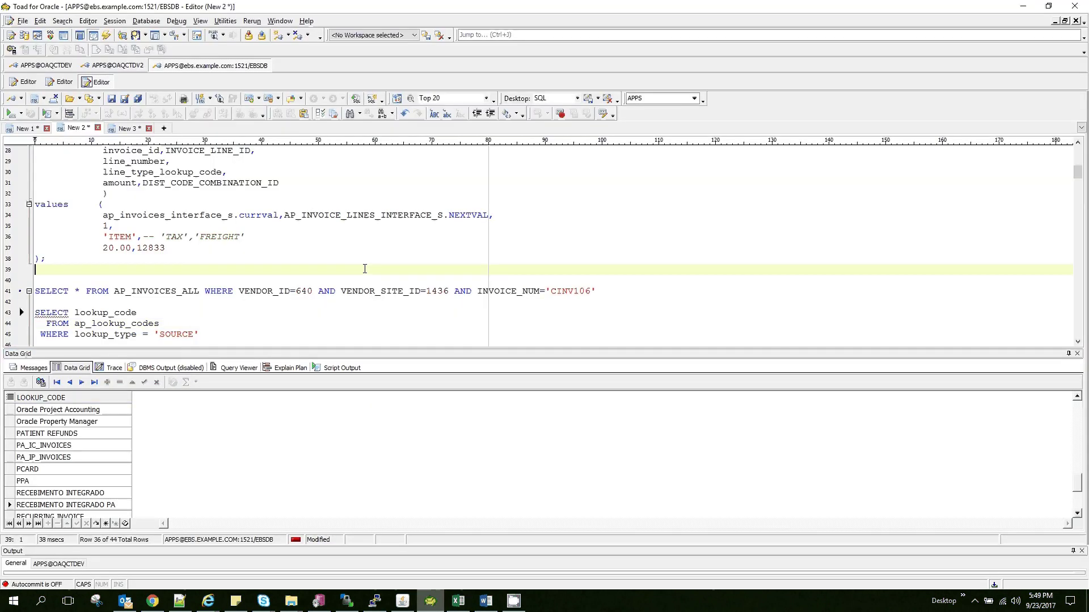
{"action": "scroll", "coordinate": [364, 269], "scroll_direction": "down", "scroll_amount": 9}
{"action": "scroll", "coordinate": [364, 273], "scroll_direction": "up", "scroll_amount": 1}
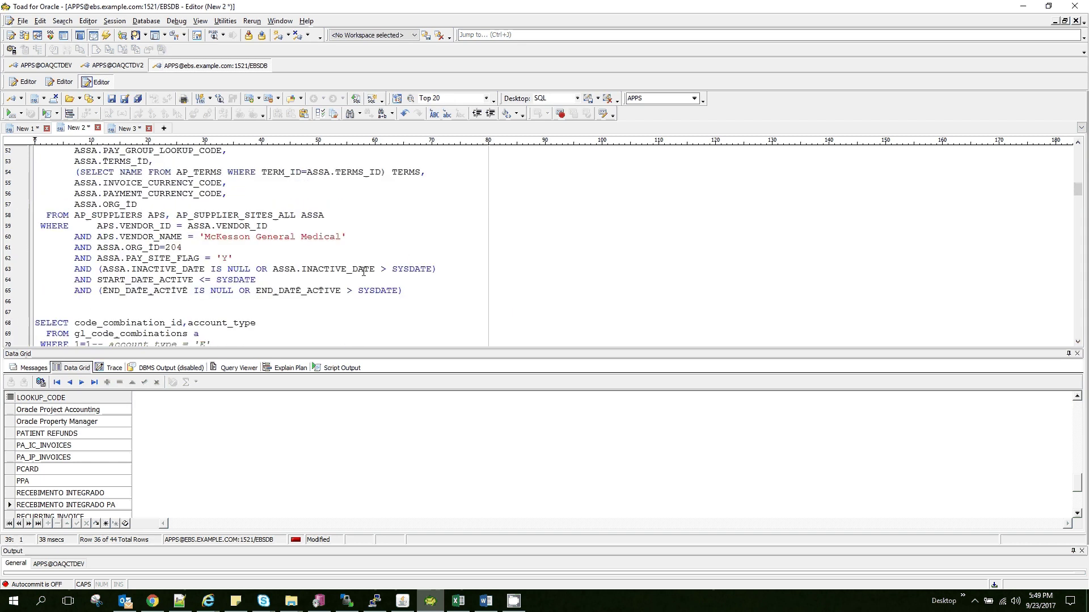
{"action": "scroll", "coordinate": [364, 271], "scroll_direction": "up", "scroll_amount": 1}
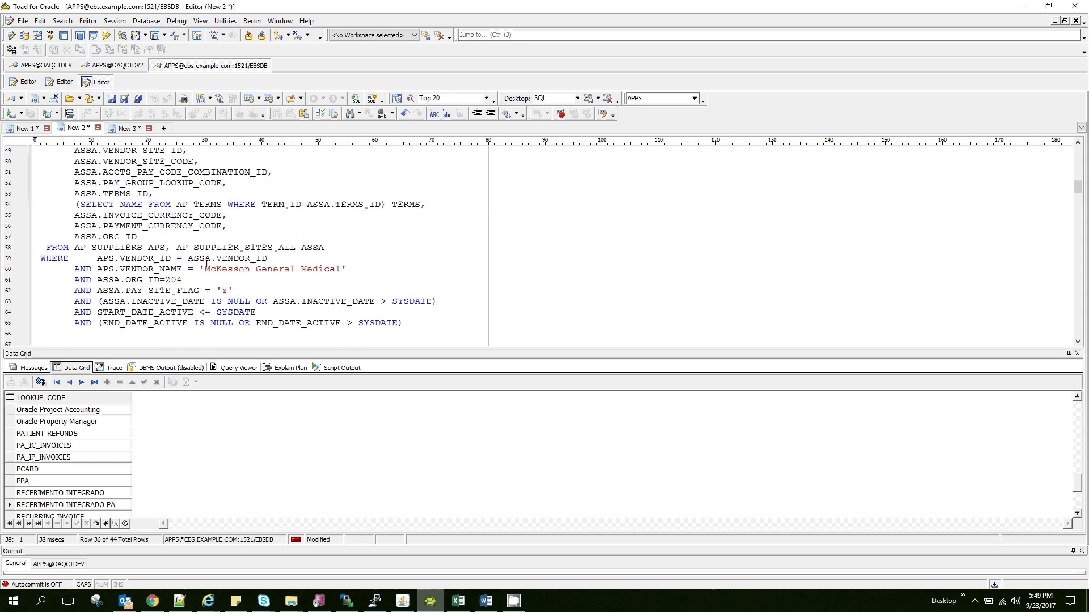
{"action": "left_click", "coordinate": [206, 269]}
{"action": "left_click_drag", "start_coordinate": [205, 269], "coordinate": [342, 270]}
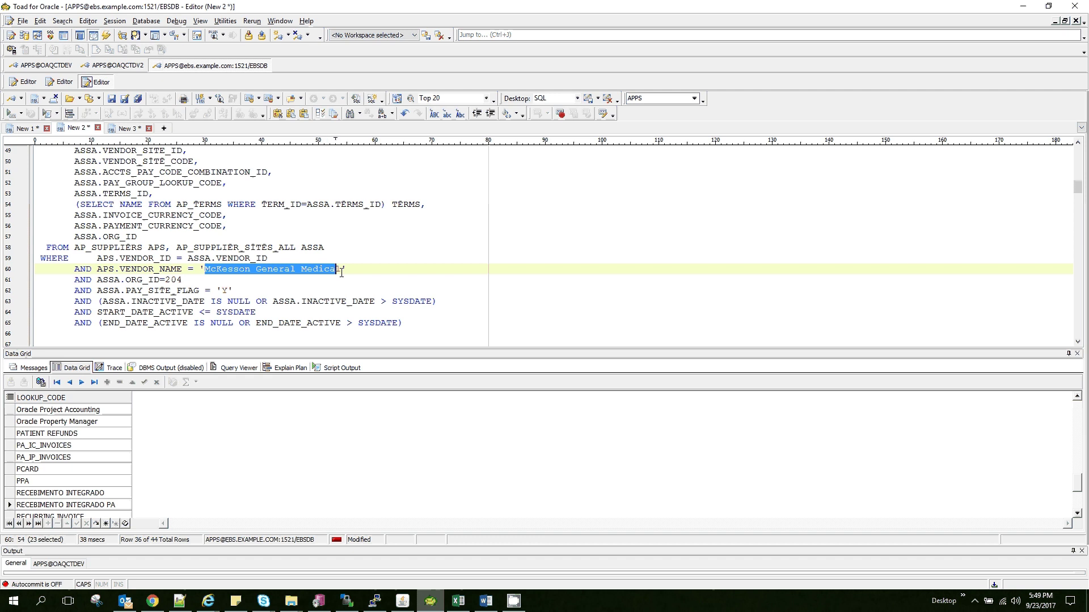
{"action": "left_click", "coordinate": [395, 273]}
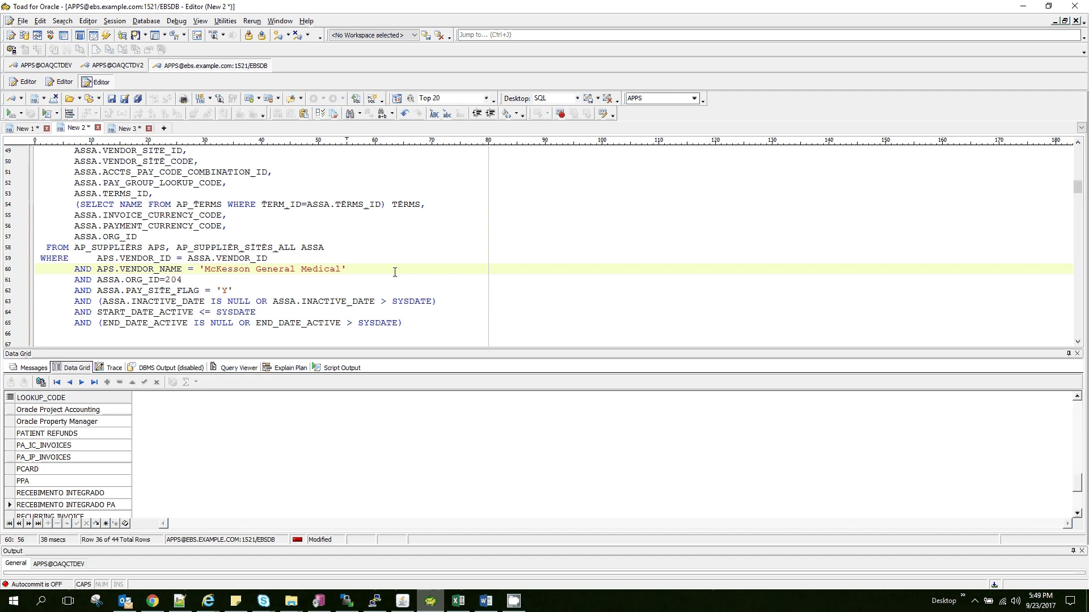
{"action": "key", "text": "F9"}
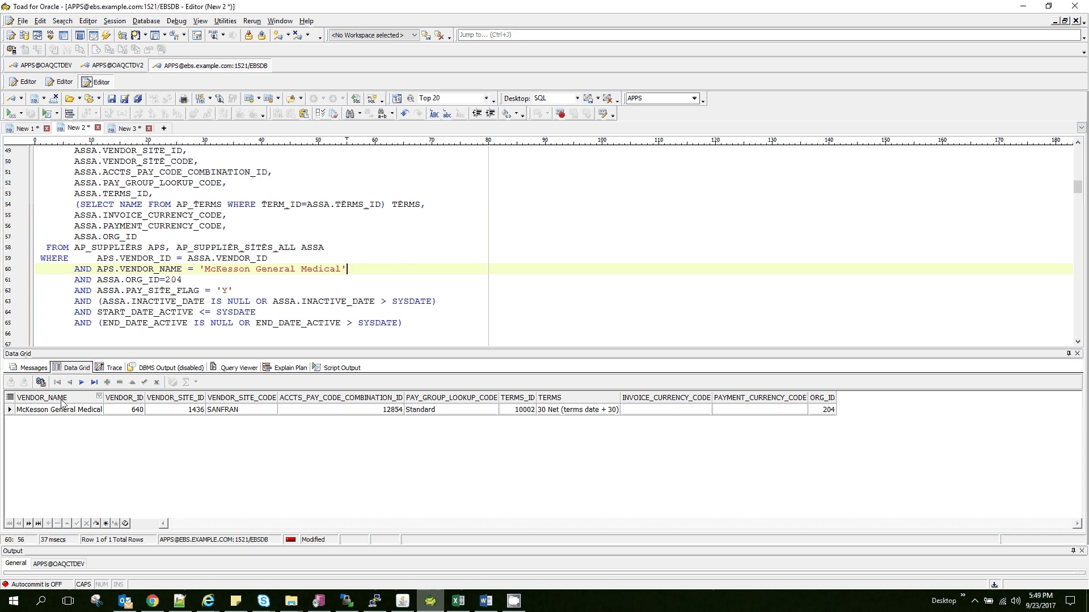
{"action": "left_click_drag", "start_coordinate": [57, 412], "coordinate": [809, 406]}
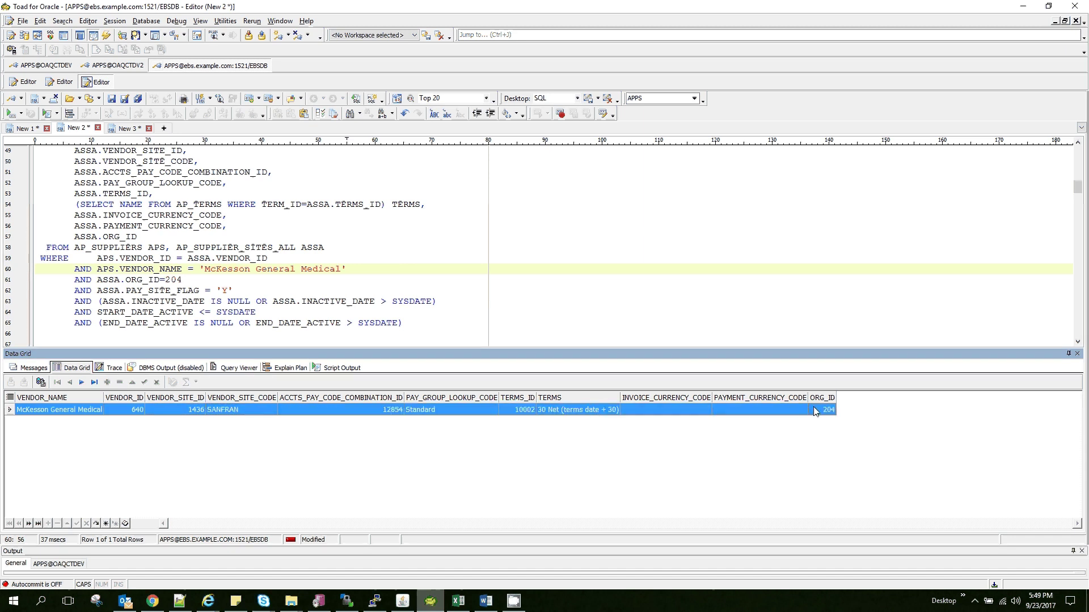
Step: Check how the AP_INVOICES_INTERFACE insert fills invoice_id from the ap_invoices_interface_s.nextval sequence
{"action": "left_click", "coordinate": [635, 277]}
{"action": "scroll", "coordinate": [636, 277], "scroll_direction": "up", "scroll_amount": 16}
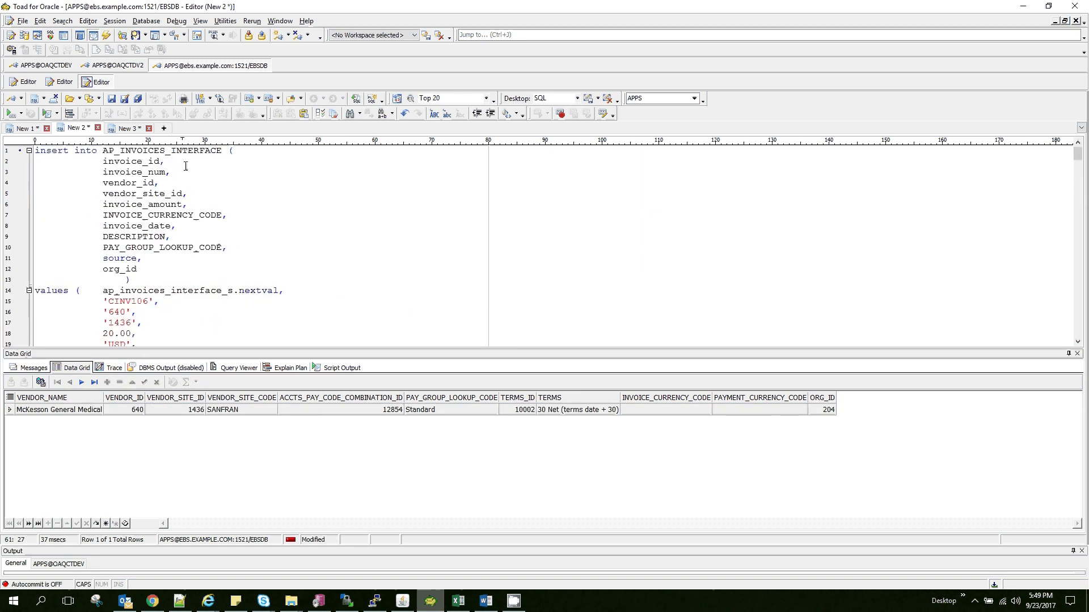
{"action": "double_click", "coordinate": [148, 162]}
{"action": "scroll", "coordinate": [126, 266], "scroll_direction": "down", "scroll_amount": 2}
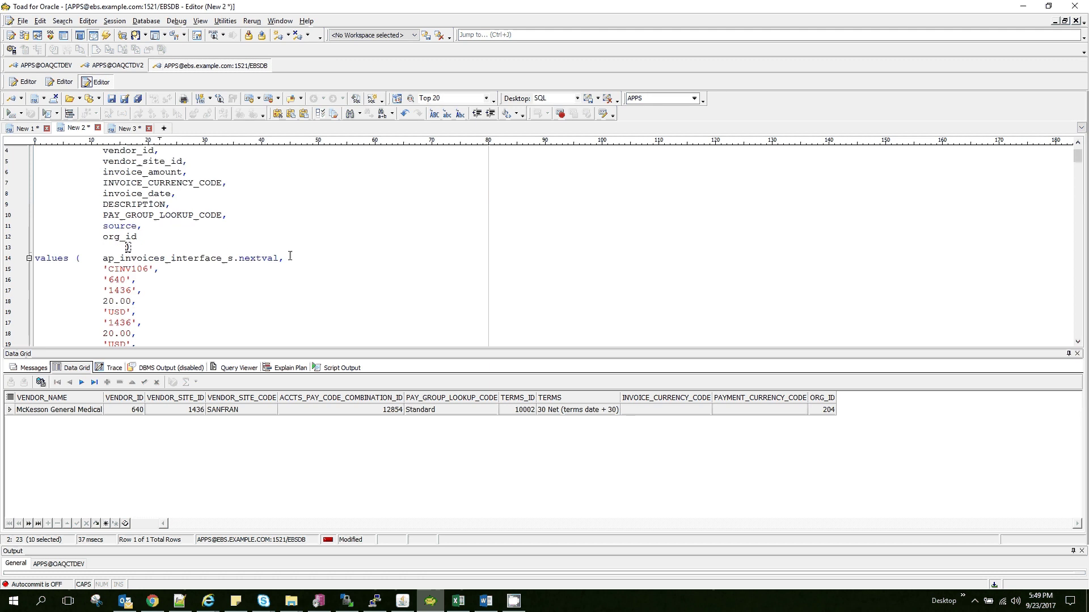
{"action": "scroll", "coordinate": [128, 250], "scroll_direction": "up", "scroll_amount": 1}
{"action": "left_click_drag", "start_coordinate": [103, 258], "coordinate": [285, 259]}
{"action": "scroll", "coordinate": [302, 261], "scroll_direction": "up", "scroll_amount": 1}
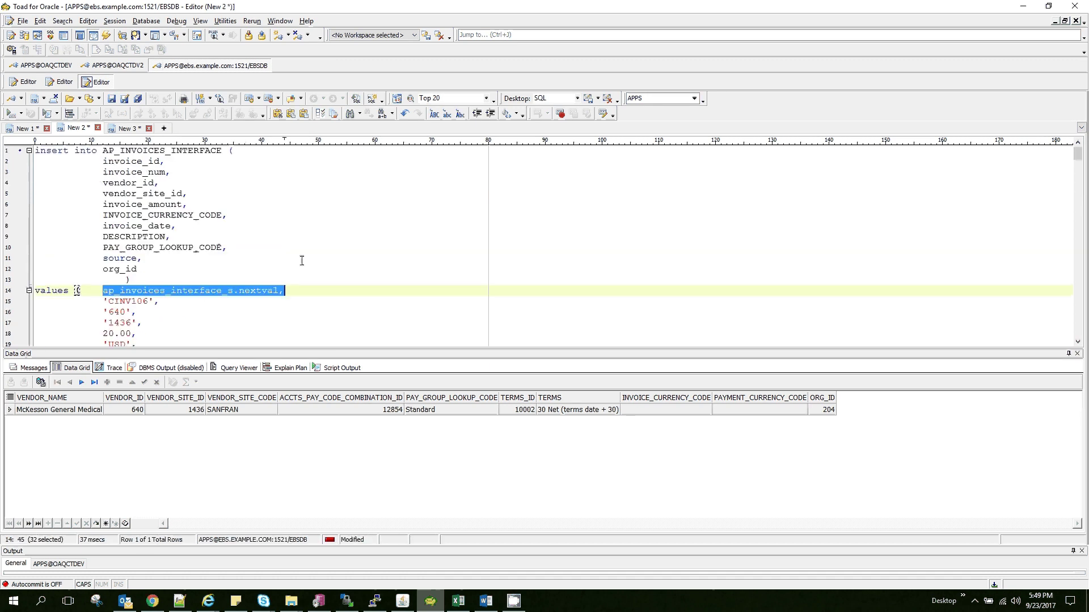
Step: Change the invoice number in the AP_INVOICES_INTERFACE insert to CINV107
{"action": "left_click", "coordinate": [143, 172]}
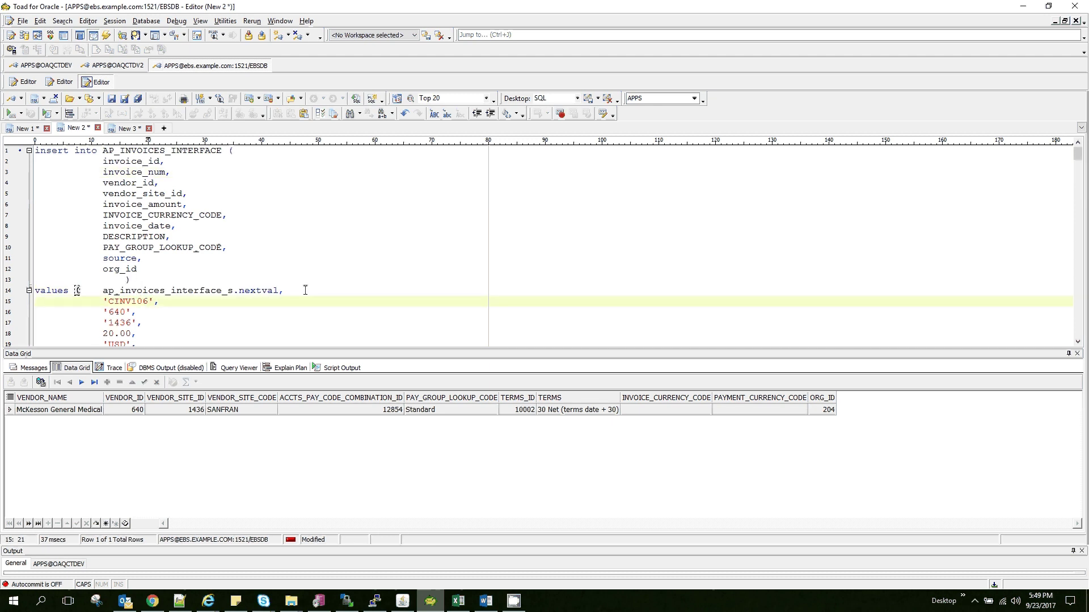
{"action": "key", "text": "BackSpace"}
{"action": "type", "text": "7"}
Step: Compare the vendor_id and vendor_site_id values in the header insert with the supplier query row, and check the invoice amount
{"action": "left_click", "coordinate": [147, 184]}
{"action": "left_click", "coordinate": [143, 193]}
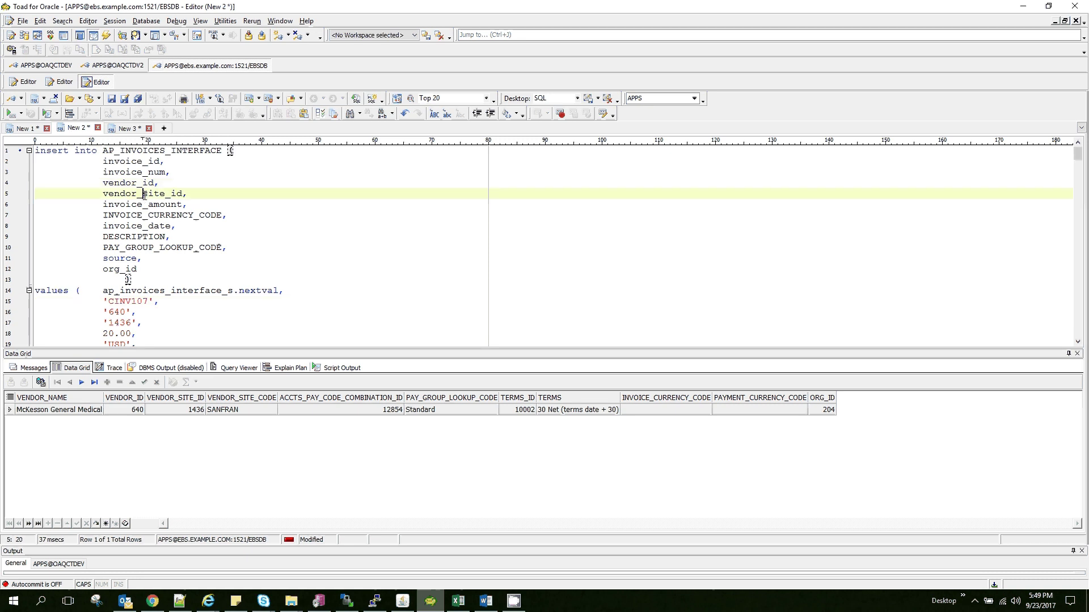
{"action": "left_click", "coordinate": [130, 409]}
{"action": "left_click", "coordinate": [178, 411]}
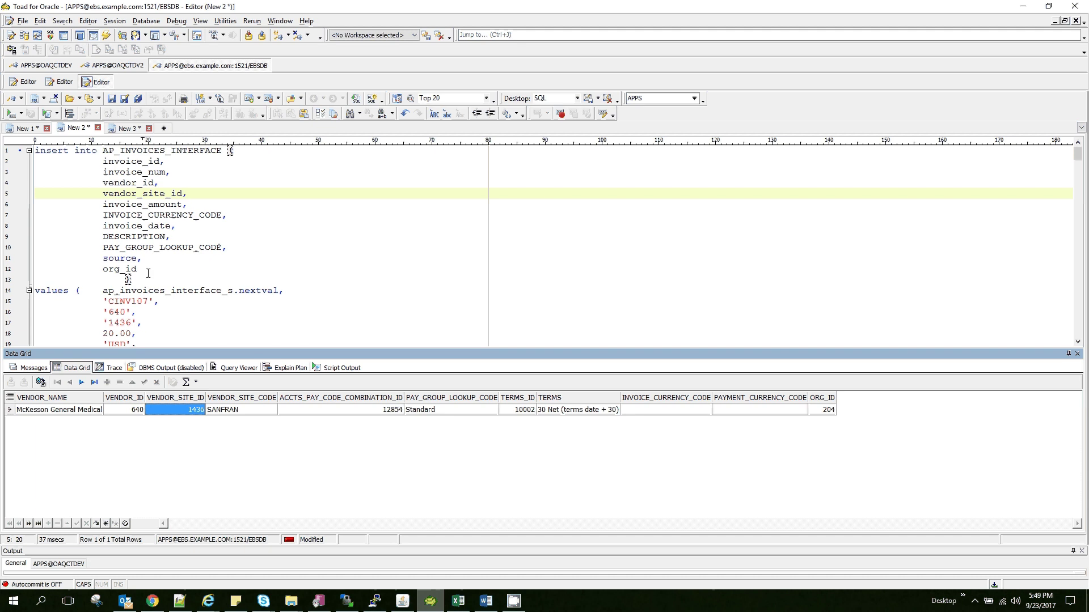
{"action": "left_click", "coordinate": [119, 313]}
{"action": "left_click", "coordinate": [120, 323]}
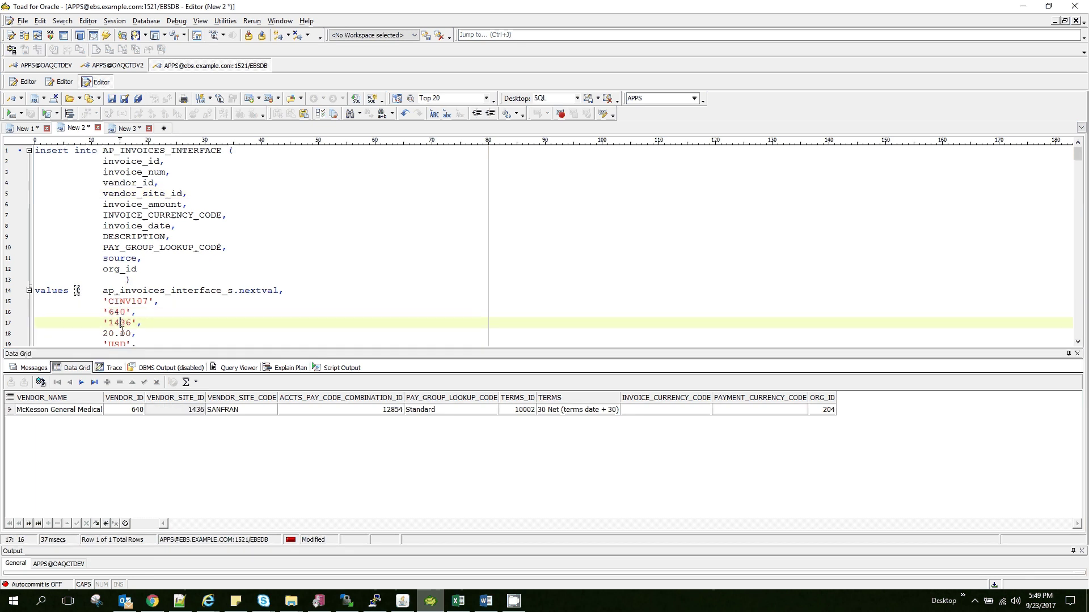
{"action": "left_click", "coordinate": [122, 335]}
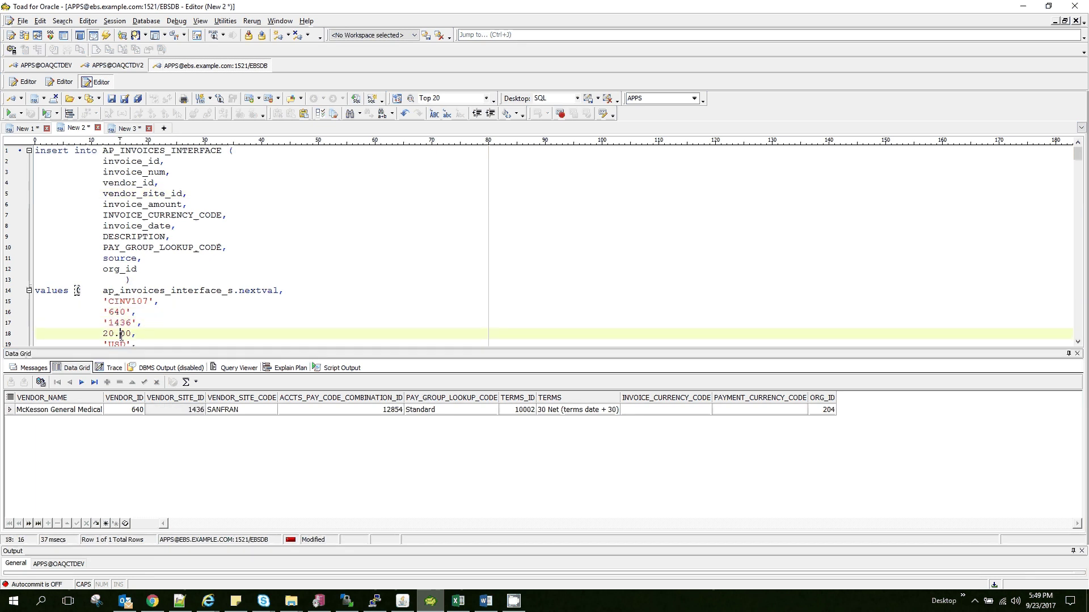
Step: Check the invoice currency code, invoice date and description values in the header insert
{"action": "left_click", "coordinate": [180, 216]}
{"action": "scroll", "coordinate": [180, 216], "scroll_direction": "down", "scroll_amount": 1}
{"action": "left_click", "coordinate": [179, 313]}
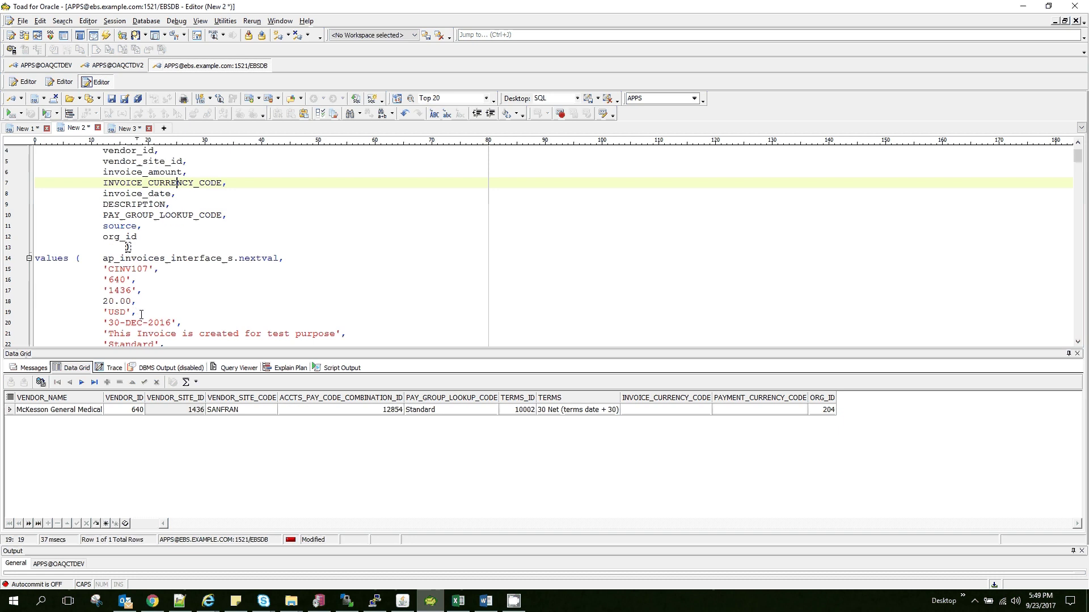
{"action": "left_click", "coordinate": [179, 323]}
{"action": "type", "text": ","}
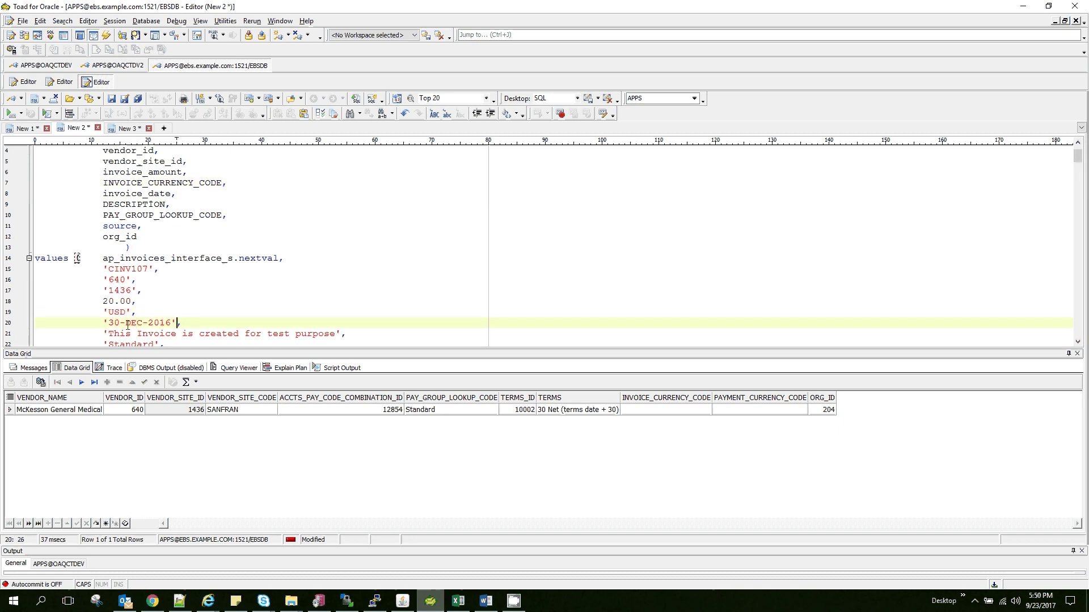
{"action": "left_click", "coordinate": [159, 328]}
{"action": "scroll", "coordinate": [160, 328], "scroll_direction": "down", "scroll_amount": 1}
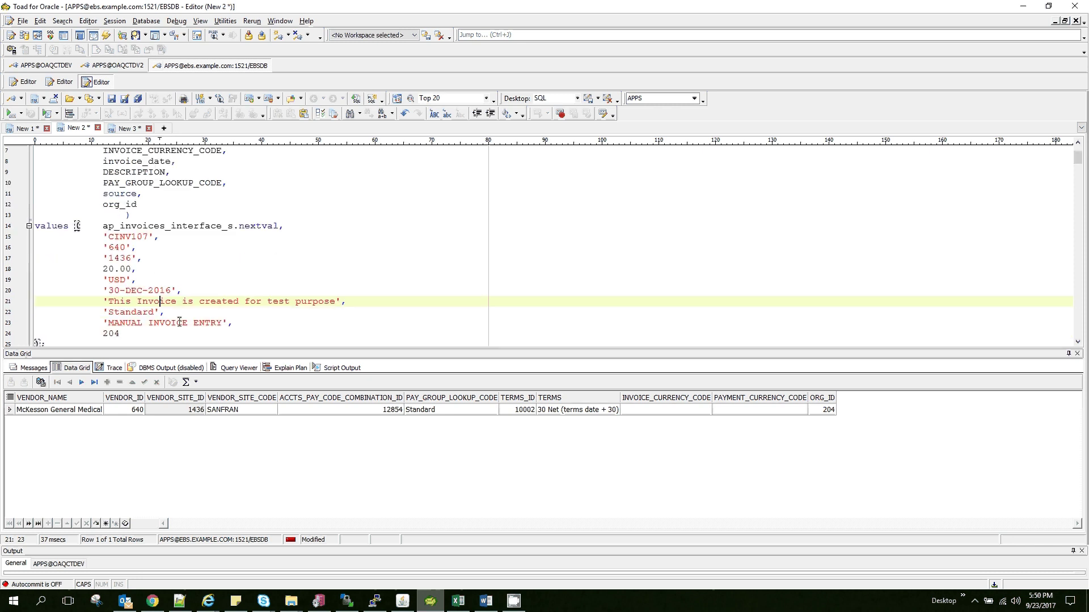
Step: Check the insert's pay group, source and org_id values, comparing pay group and org_id with the supplier query row
{"action": "left_click", "coordinate": [165, 312]}
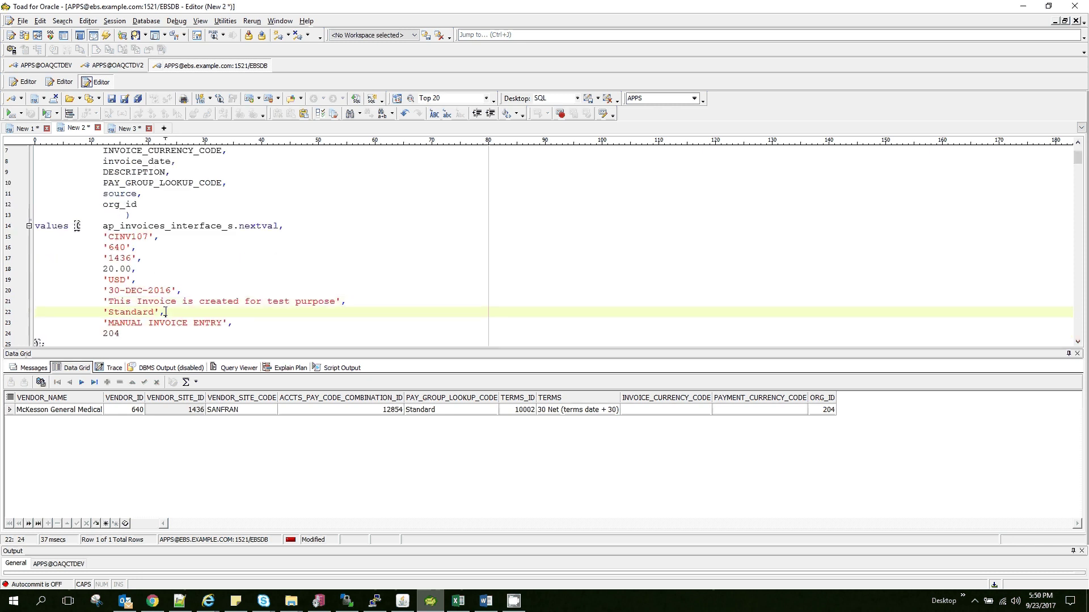
{"action": "left_click", "coordinate": [432, 411]}
{"action": "left_click", "coordinate": [179, 324]}
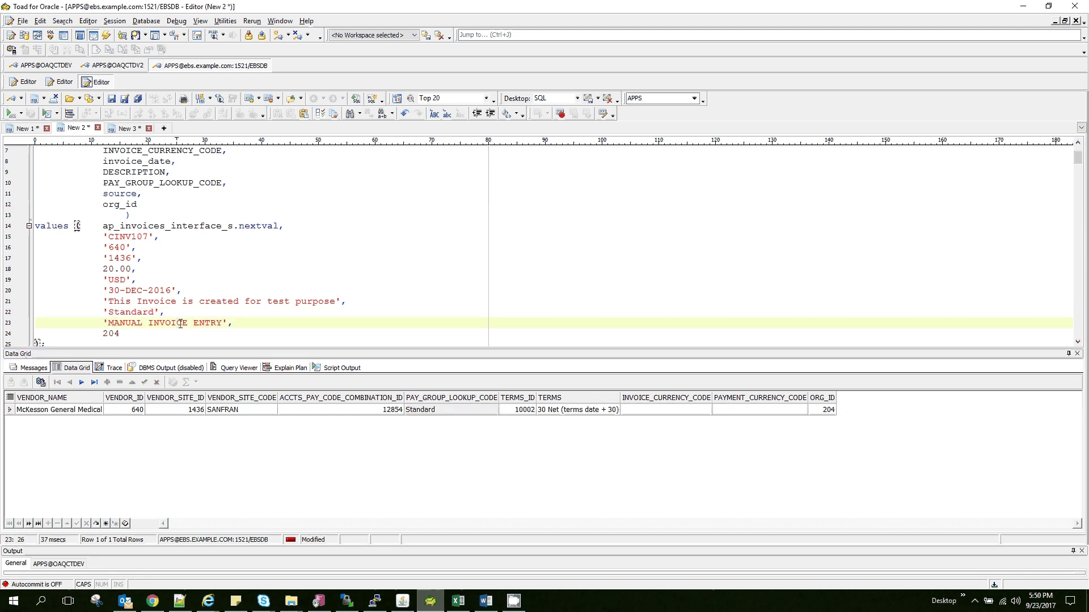
{"action": "left_click", "coordinate": [156, 336]}
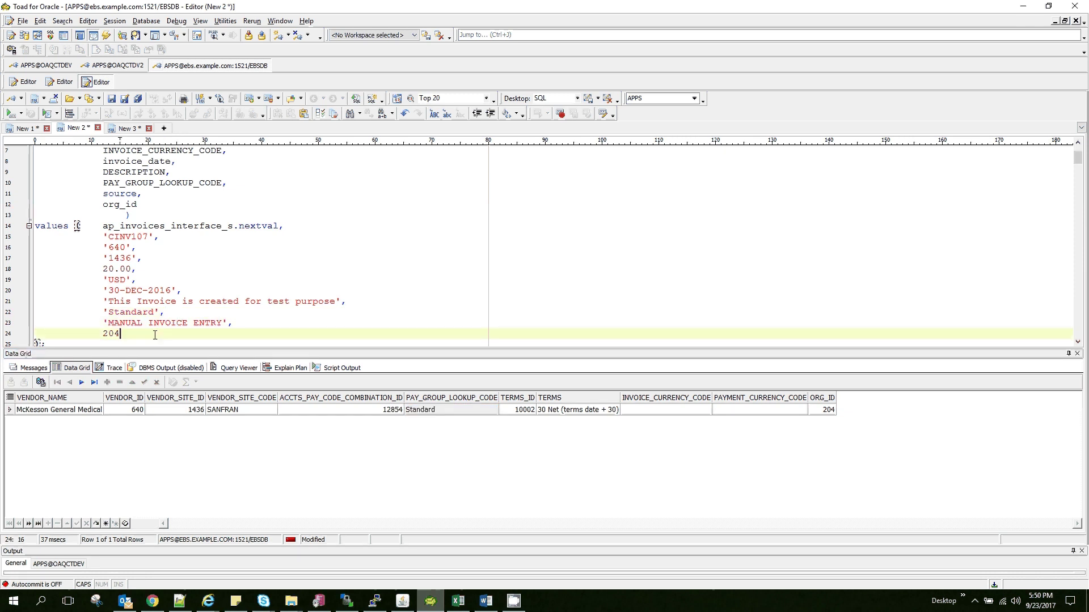
{"action": "left_click", "coordinate": [812, 411]}
{"action": "left_click", "coordinate": [532, 291]}
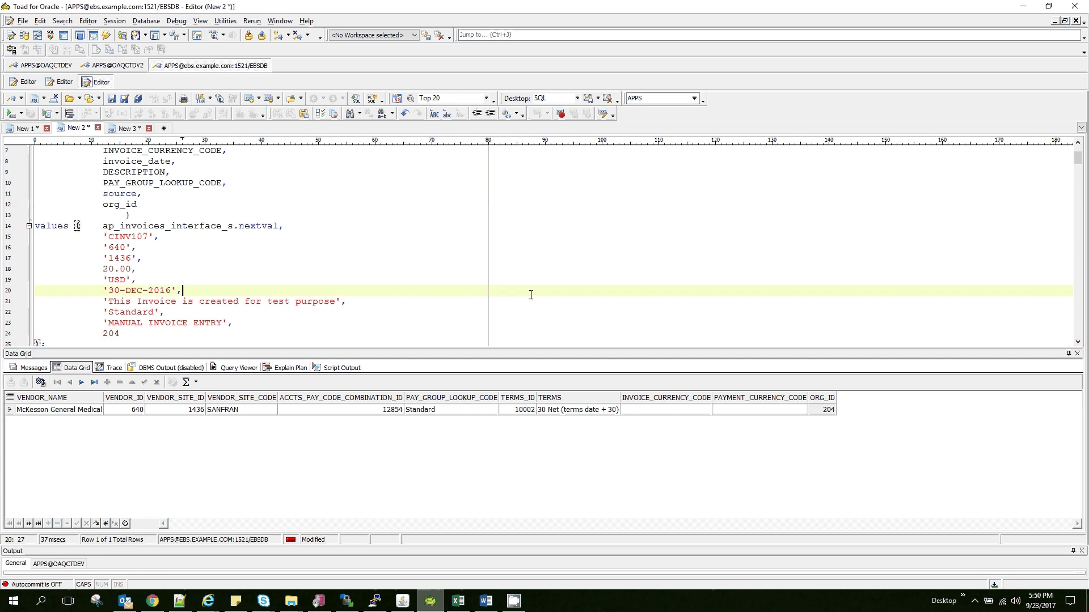
Step: Check how the AP_INVOICE_LINES_INTERFACE insert fills invoice_id from the ap_invoices_interface_s.currval sequence
{"action": "scroll", "coordinate": [530, 295], "scroll_direction": "down", "scroll_amount": 3}
{"action": "scroll", "coordinate": [531, 295], "scroll_direction": "down", "scroll_amount": 3}
{"action": "scroll", "coordinate": [531, 295], "scroll_direction": "up", "scroll_amount": 3}
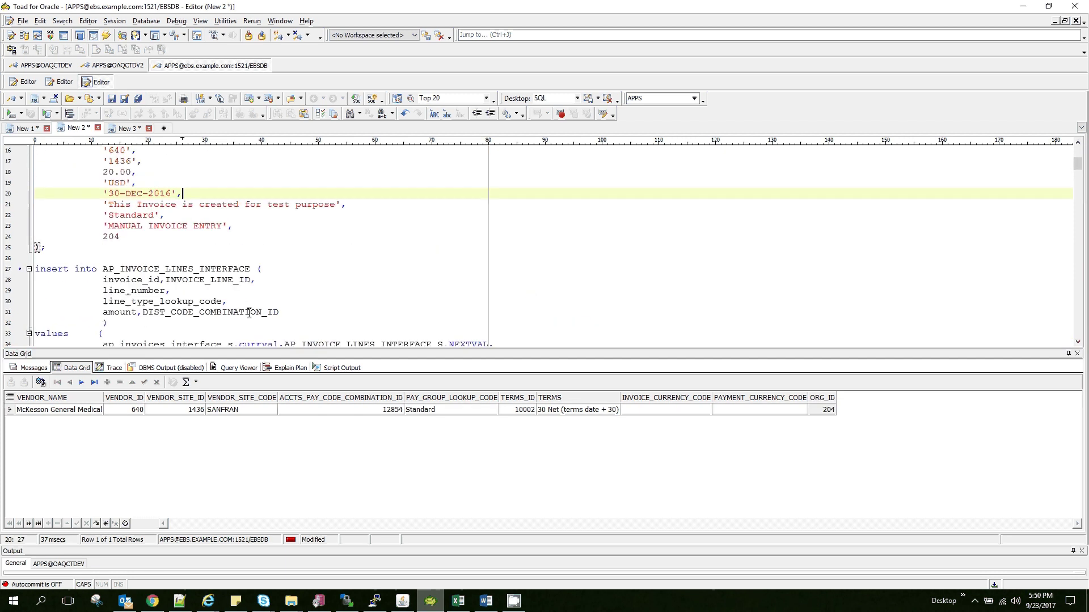
{"action": "left_click", "coordinate": [148, 279]}
{"action": "scroll", "coordinate": [216, 295], "scroll_direction": "down", "scroll_amount": 1}
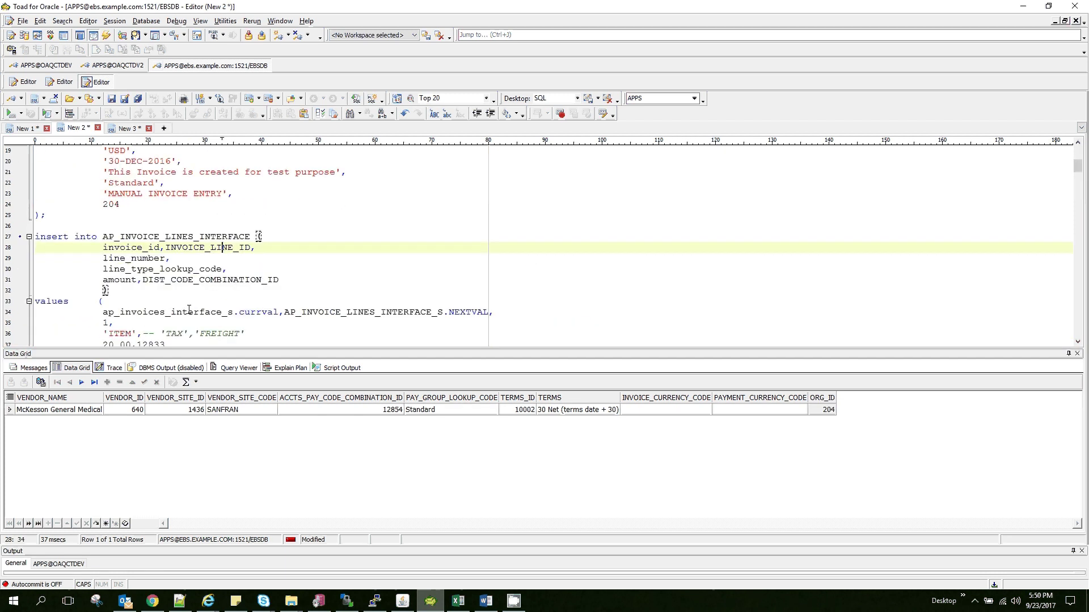
{"action": "left_click", "coordinate": [189, 312]}
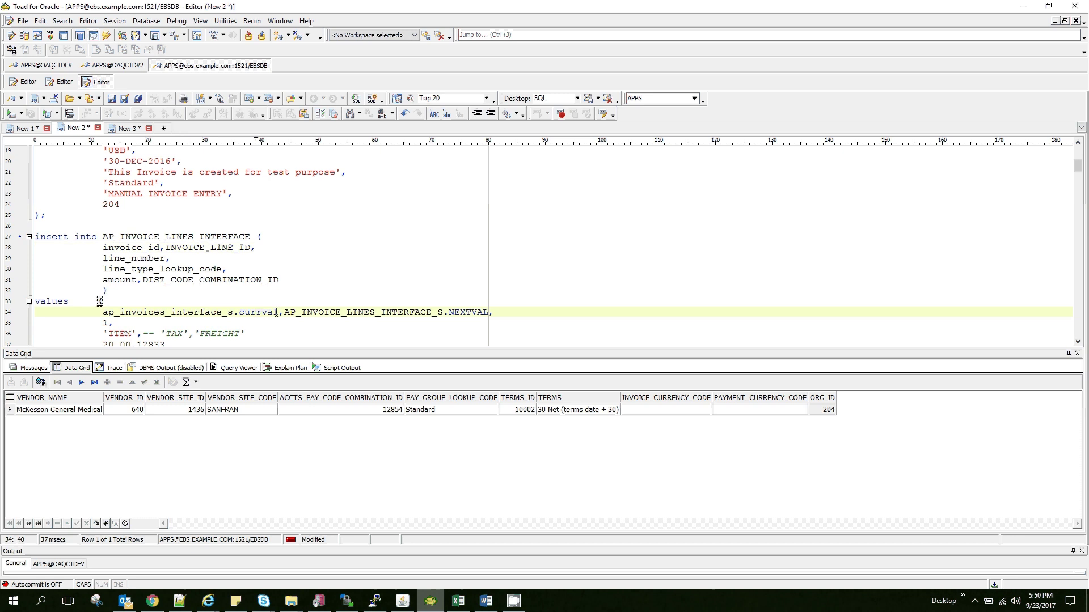
Step: Compare the header insert's ap_invoices_interface_s.nextval with the line insert's ap_invoices_interface_s.currval to see how both share the invoice_id
{"action": "scroll", "coordinate": [276, 313], "scroll_direction": "up", "scroll_amount": 6}
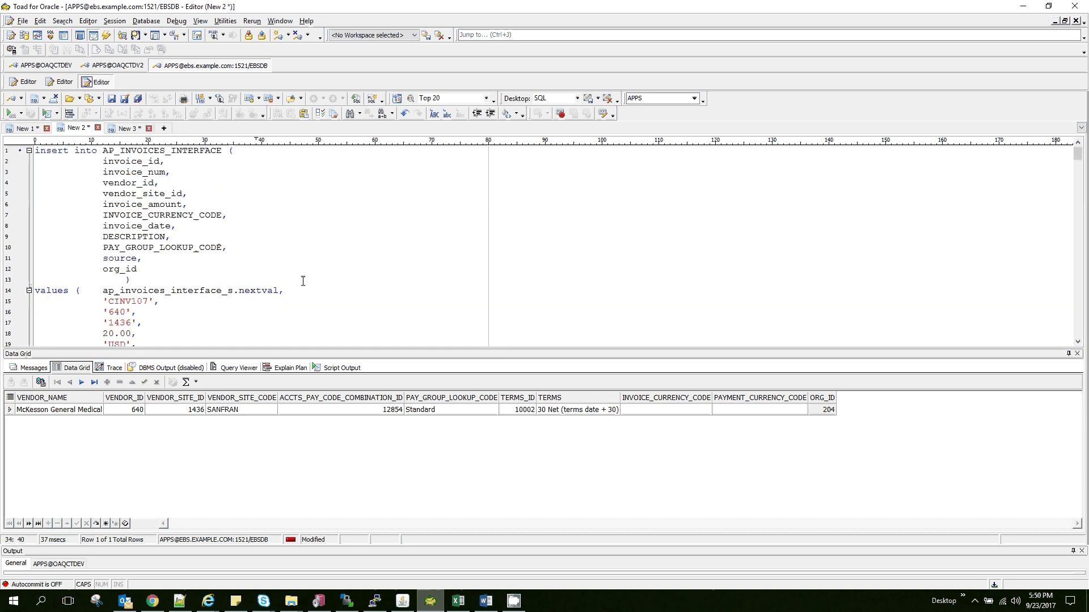
{"action": "left_click", "coordinate": [244, 291]}
{"action": "scroll", "coordinate": [321, 284], "scroll_direction": "down", "scroll_amount": 7}
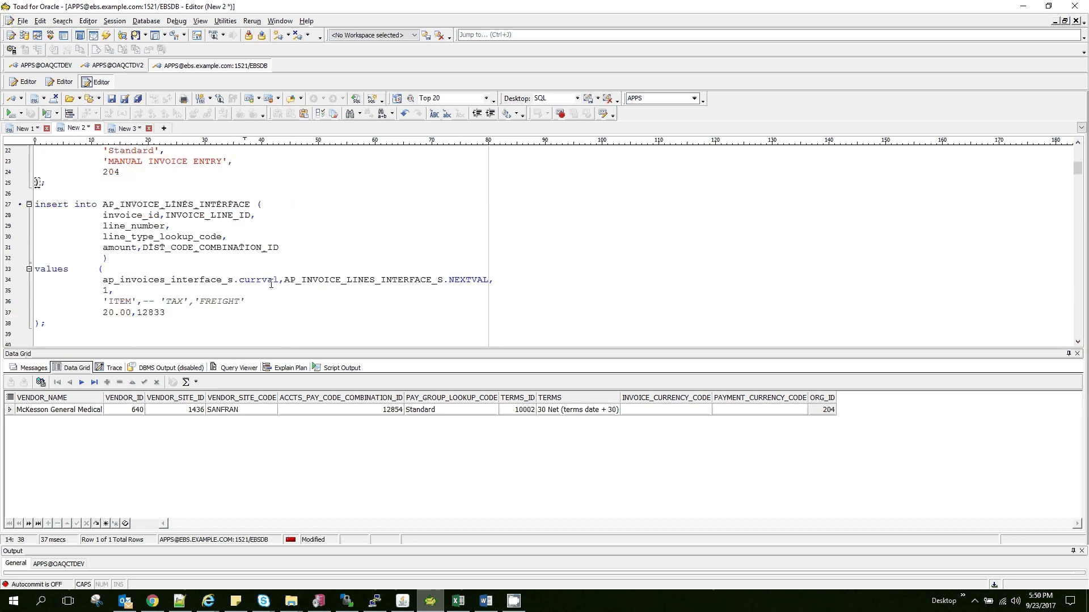
{"action": "left_click", "coordinate": [270, 282]}
{"action": "scroll", "coordinate": [367, 282], "scroll_direction": "up", "scroll_amount": 2}
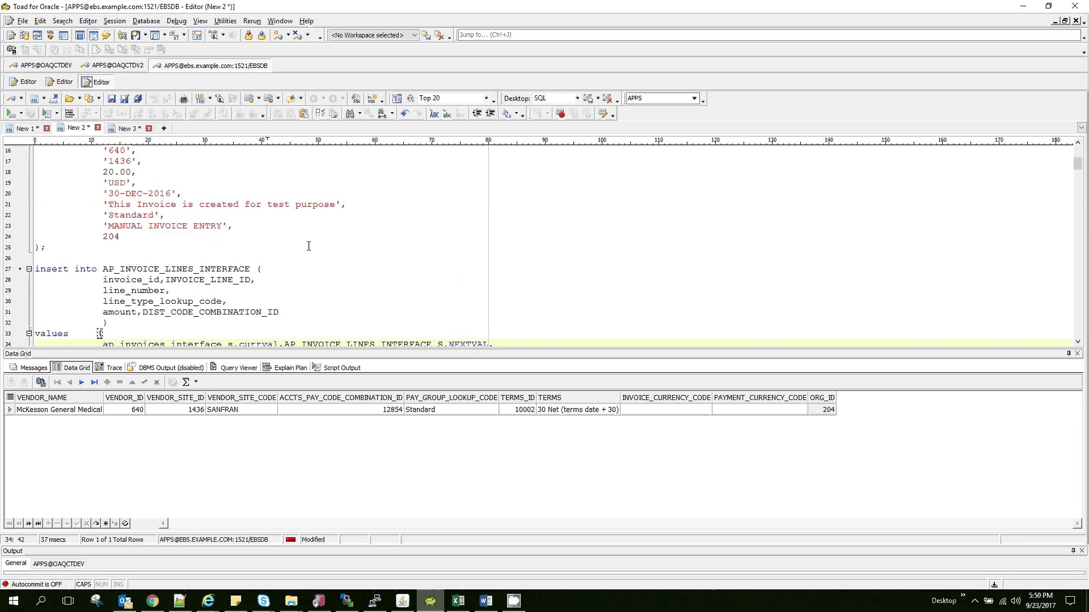
{"action": "left_click", "coordinate": [319, 232]}
{"action": "scroll", "coordinate": [319, 231], "scroll_direction": "up", "scroll_amount": 4}
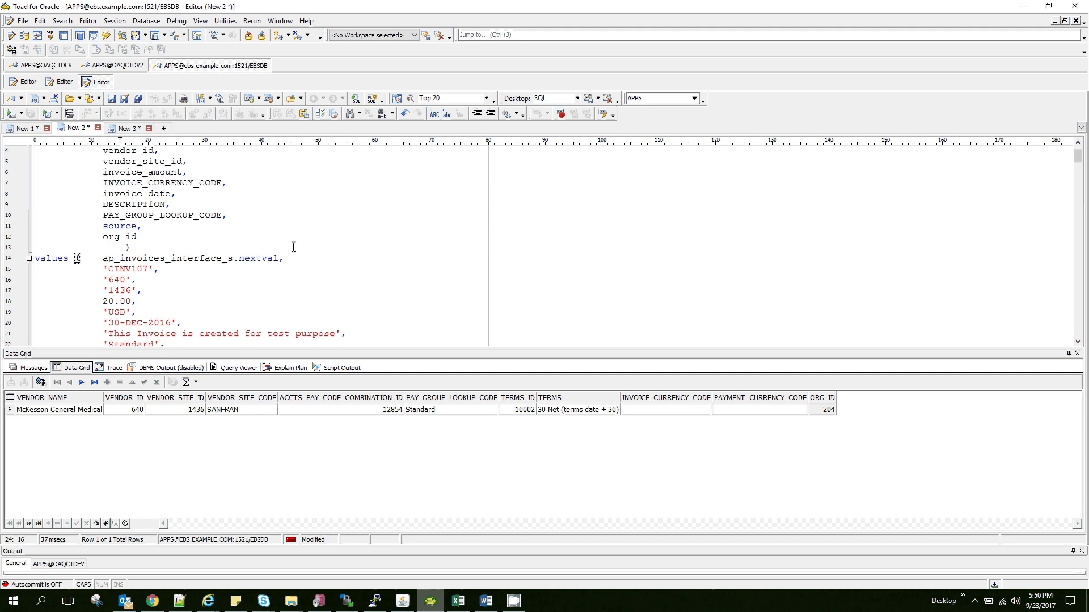
{"action": "left_click", "coordinate": [234, 258]}
{"action": "scroll", "coordinate": [331, 260], "scroll_direction": "down", "scroll_amount": 8}
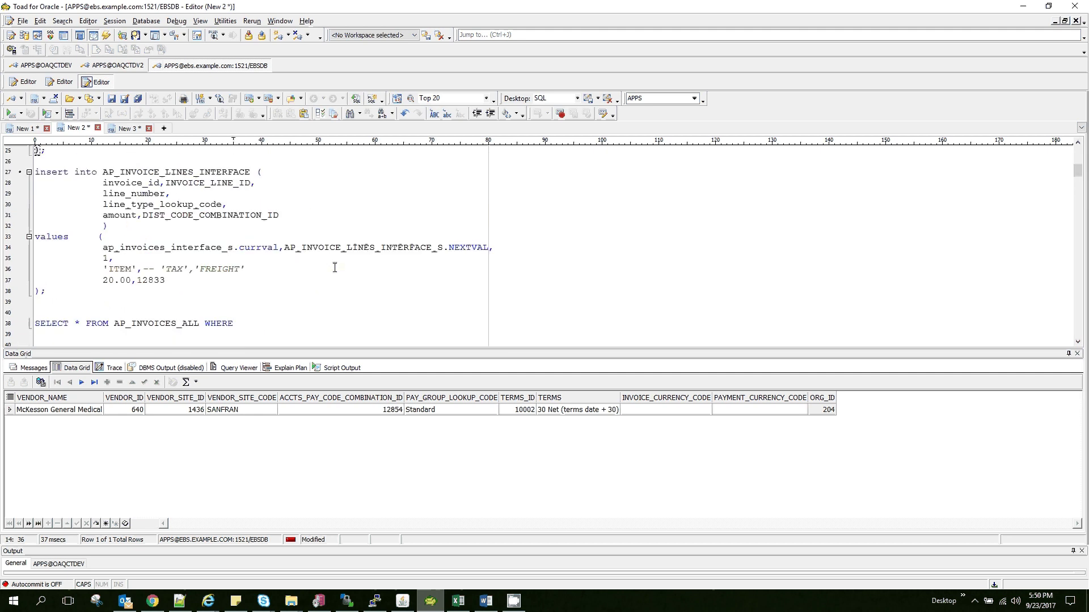
{"action": "double_click", "coordinate": [268, 215]}
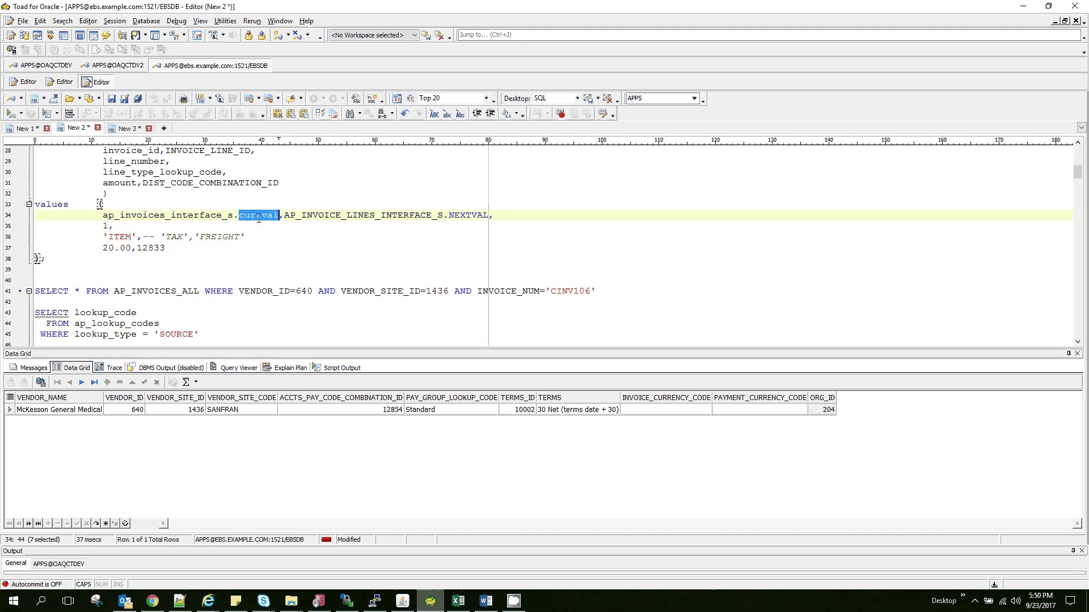
Step: Check the line insert's INVOICE_LINE_ID sequence, line number, line type, amount and DIST_CODE_COMBINATION_ID values
{"action": "left_click", "coordinate": [398, 215]}
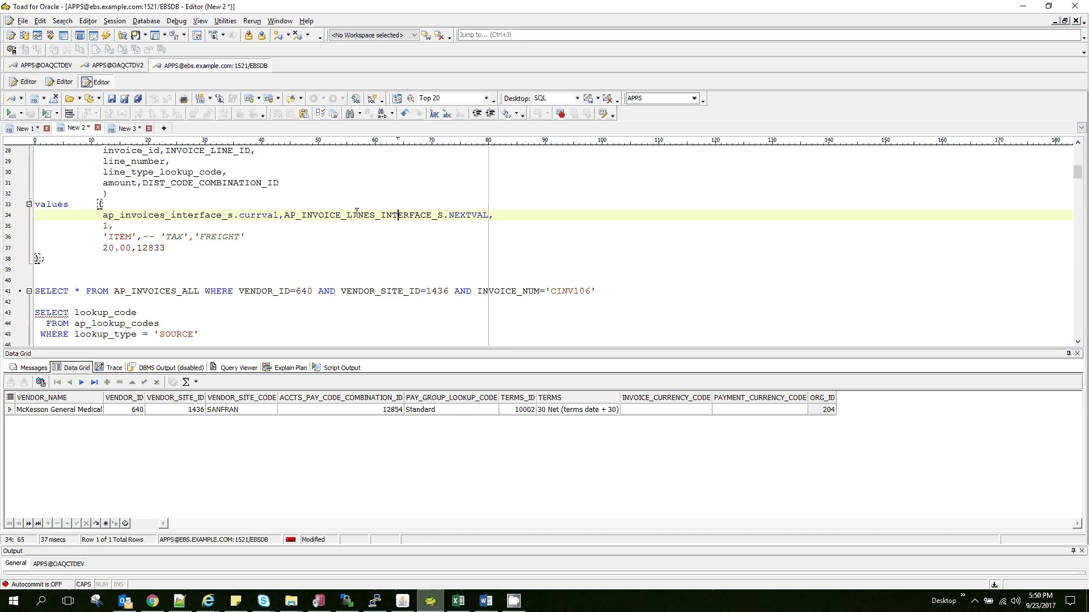
{"action": "left_click", "coordinate": [141, 227]}
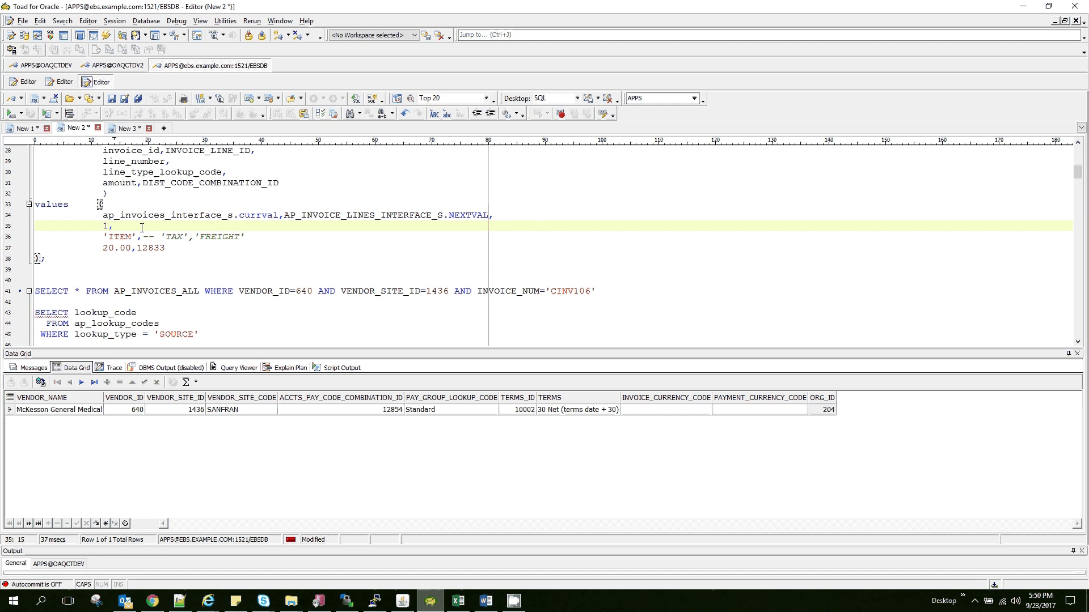
{"action": "left_click", "coordinate": [142, 237]}
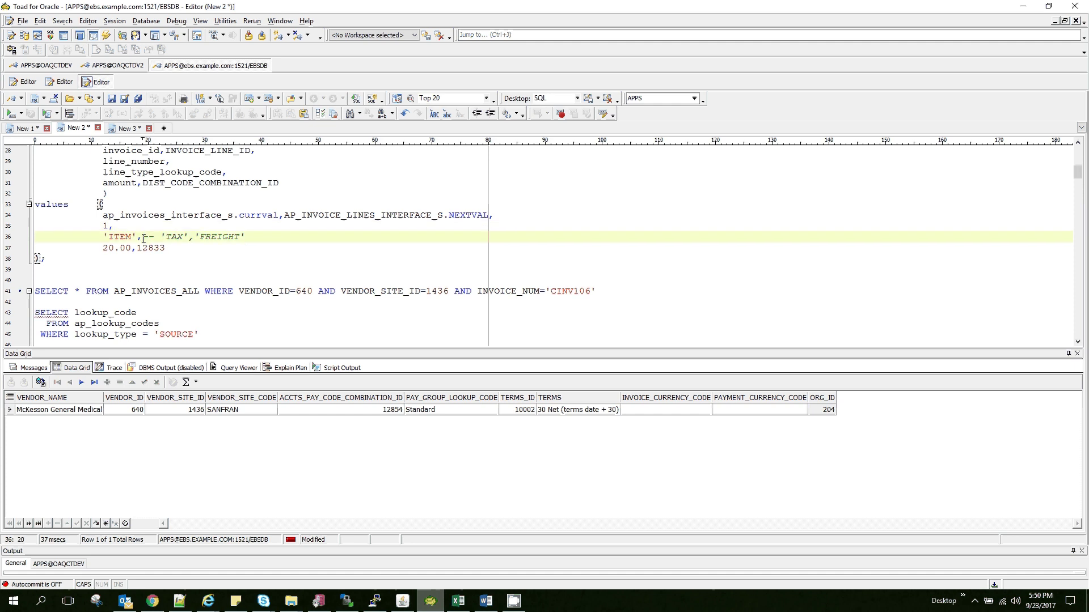
{"action": "left_click", "coordinate": [126, 249]}
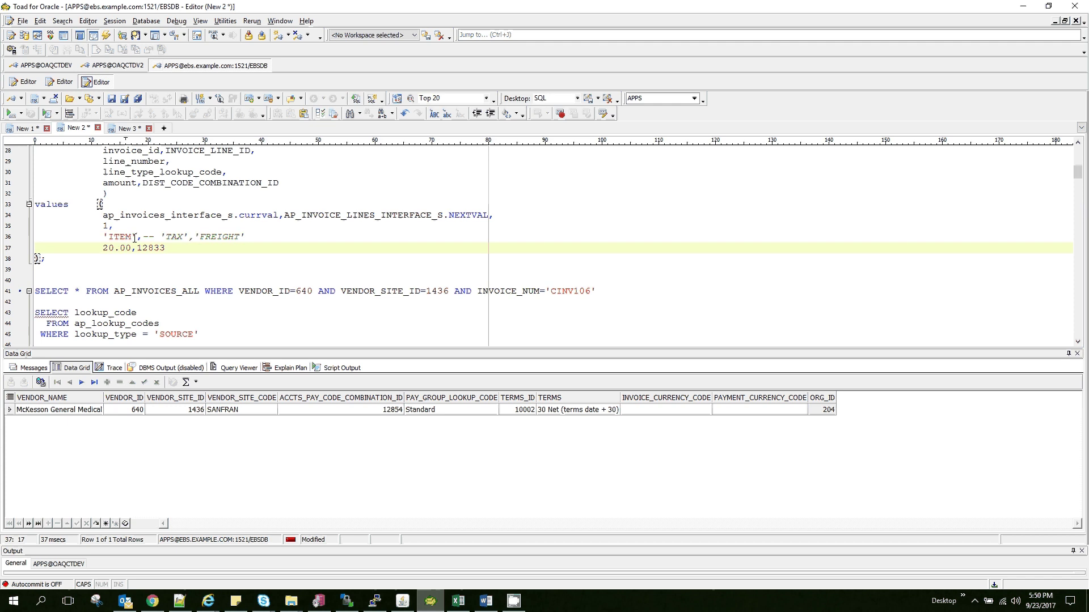
{"action": "left_click", "coordinate": [161, 248]}
Step: Run the gl_code_combinations query for code_combination_id 12833 to check the distribution account used in the line insert
{"action": "scroll", "coordinate": [225, 275], "scroll_direction": "down", "scroll_amount": 11}
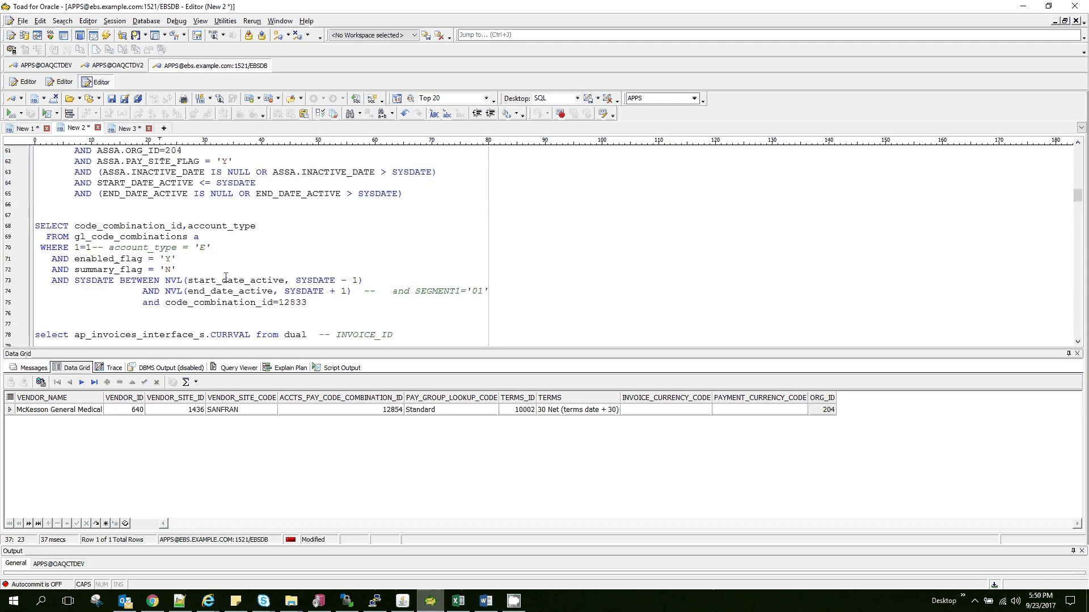
{"action": "scroll", "coordinate": [225, 275], "scroll_direction": "down", "scroll_amount": 2}
{"action": "left_click", "coordinate": [276, 196]}
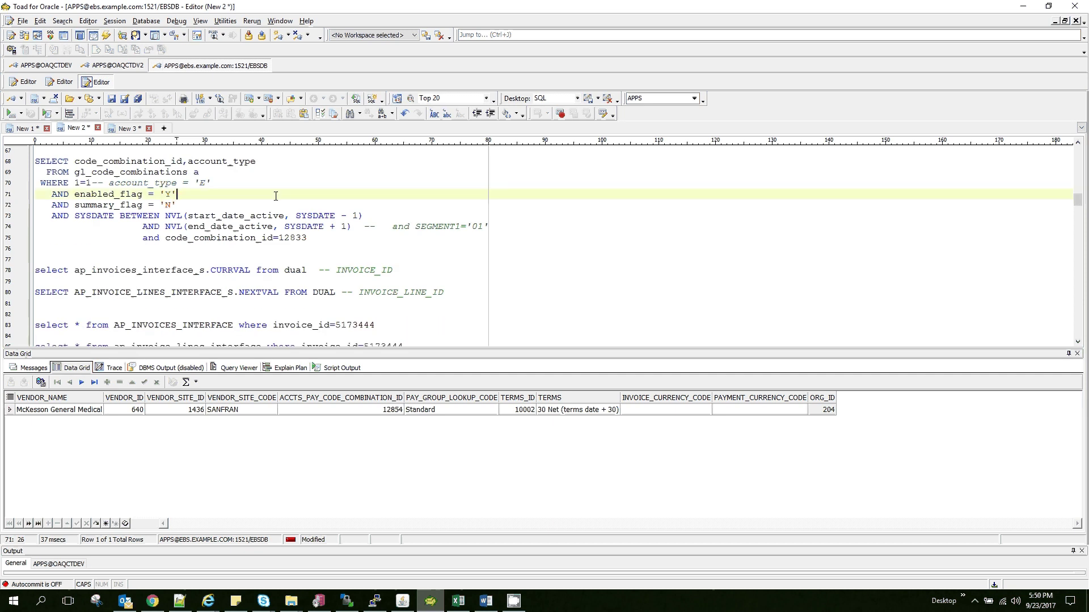
{"action": "key", "text": "F9"}
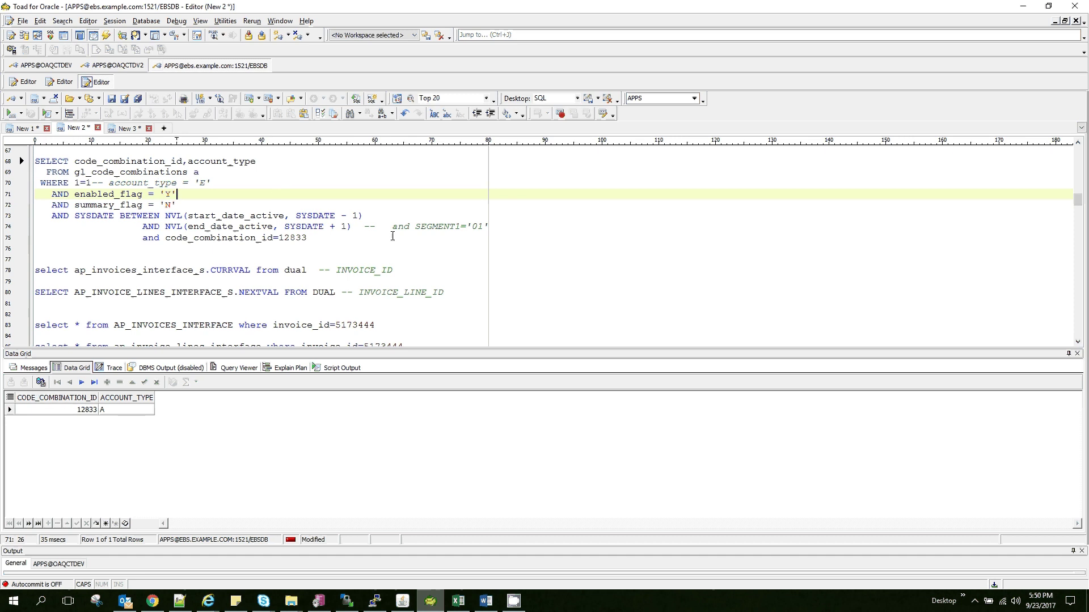
Step: Execute the AP_INVOICES_INTERFACE insert statement for invoice CINV107
{"action": "scroll", "coordinate": [392, 236], "scroll_direction": "up", "scroll_amount": 6}
{"action": "scroll", "coordinate": [358, 247], "scroll_direction": "up", "scroll_amount": 8}
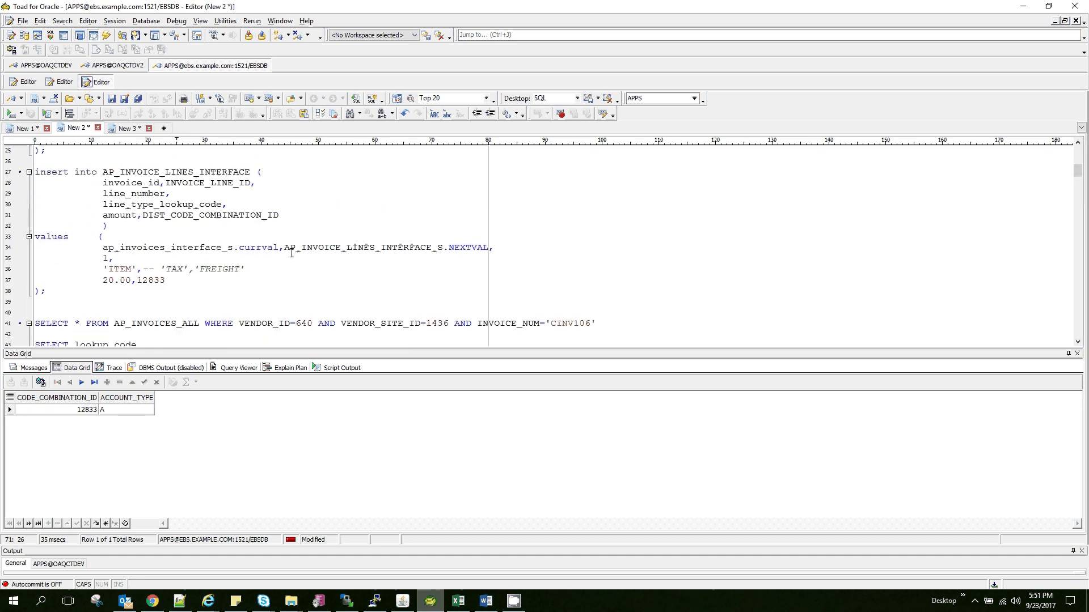
{"action": "left_click", "coordinate": [196, 279]}
{"action": "scroll", "coordinate": [298, 273], "scroll_direction": "up", "scroll_amount": 4}
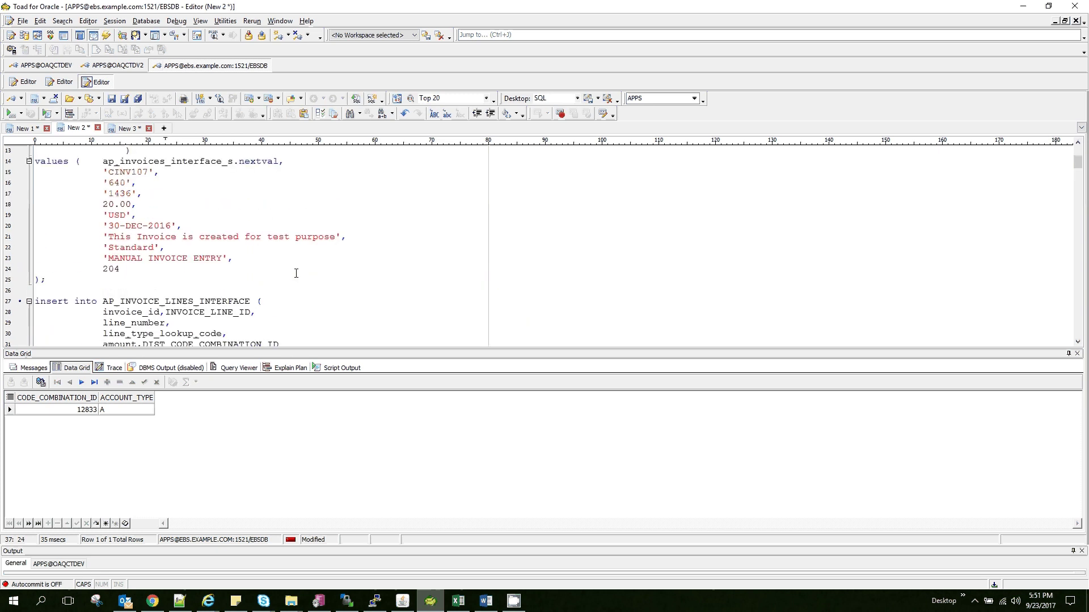
{"action": "left_click", "coordinate": [289, 276]}
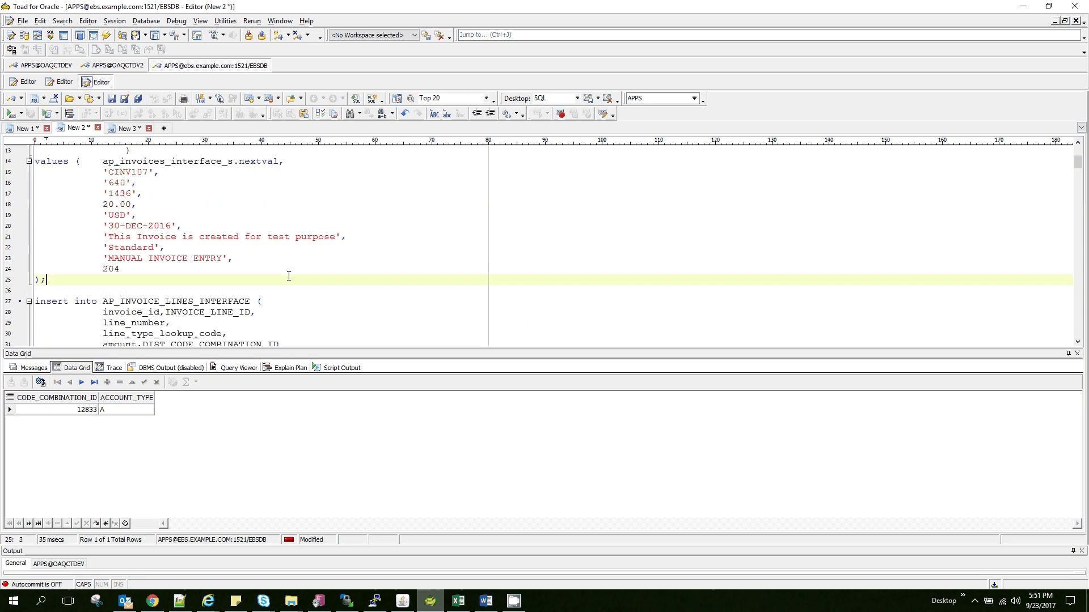
{"action": "key", "text": "F9"}
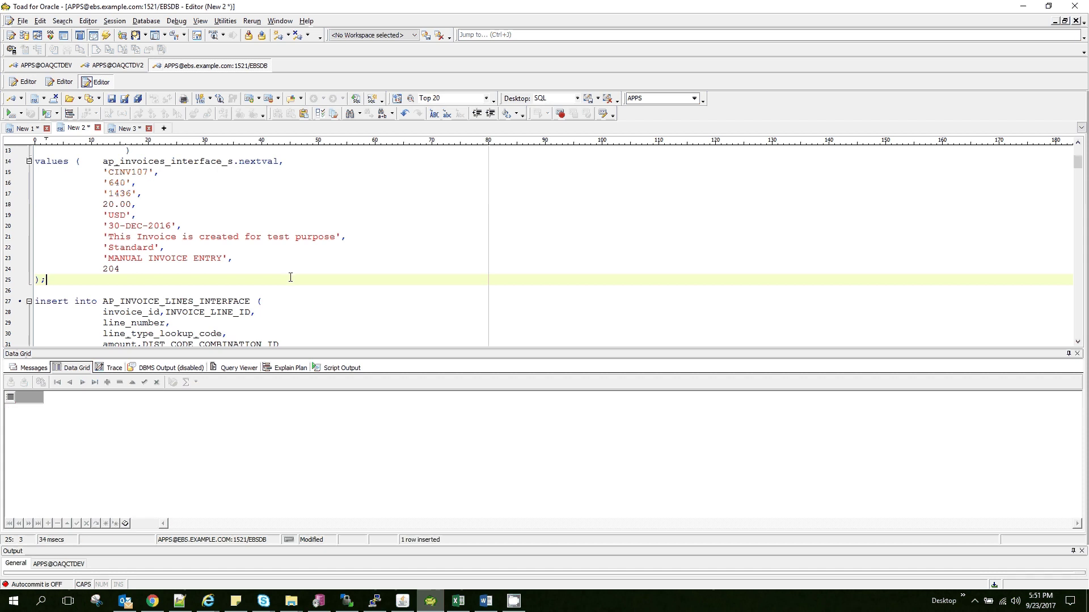
Step: Execute the AP_INVOICE_LINES_INTERFACE insert statement for the invoice's ITEM line and commit the transaction
{"action": "scroll", "coordinate": [369, 288], "scroll_direction": "down", "scroll_amount": 2}
{"action": "scroll", "coordinate": [371, 287], "scroll_direction": "up", "scroll_amount": 4}
{"action": "scroll", "coordinate": [370, 287], "scroll_direction": "down", "scroll_amount": 4}
{"action": "scroll", "coordinate": [371, 287], "scroll_direction": "down", "scroll_amount": 2}
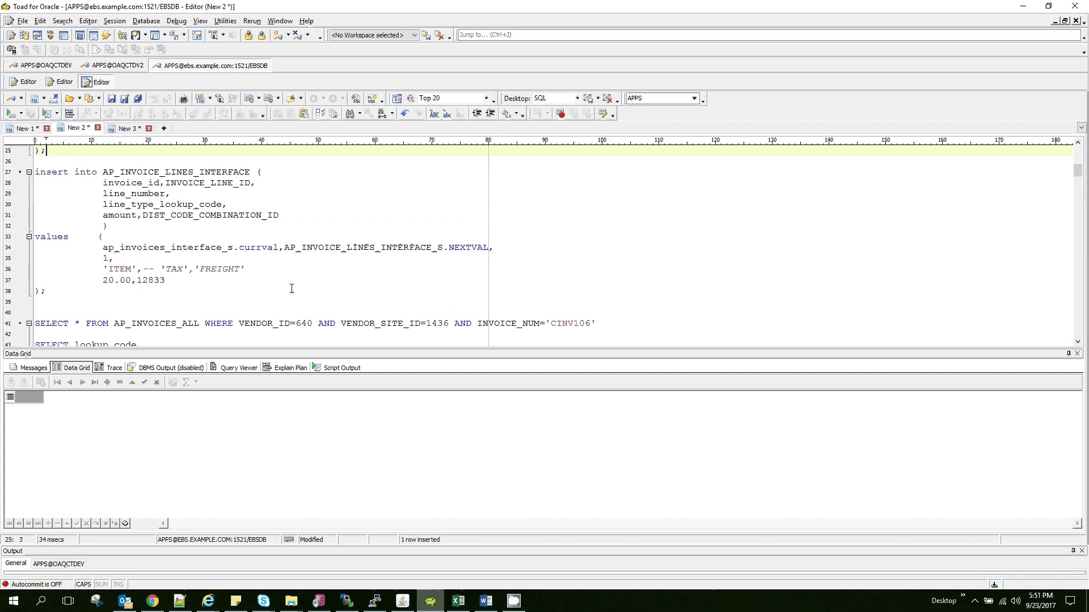
{"action": "left_click", "coordinate": [294, 272]}
{"action": "key", "text": "F9"}
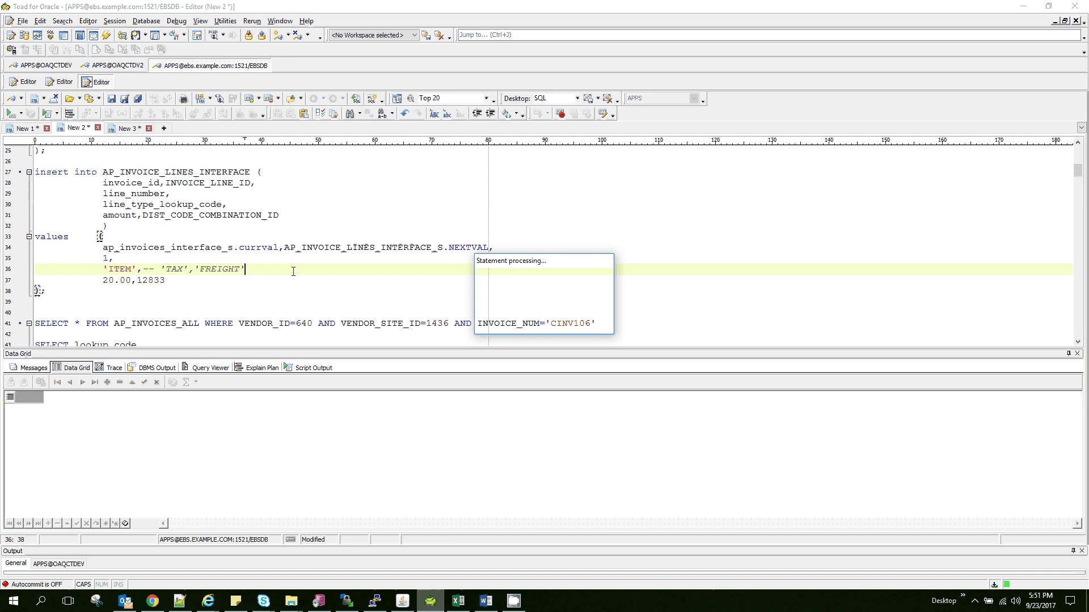
{"action": "left_click", "coordinate": [248, 36]}
Step: Review the column lists and values of the executed header and line interface insert statements
{"action": "scroll", "coordinate": [222, 302], "scroll_direction": "down", "scroll_amount": 5}
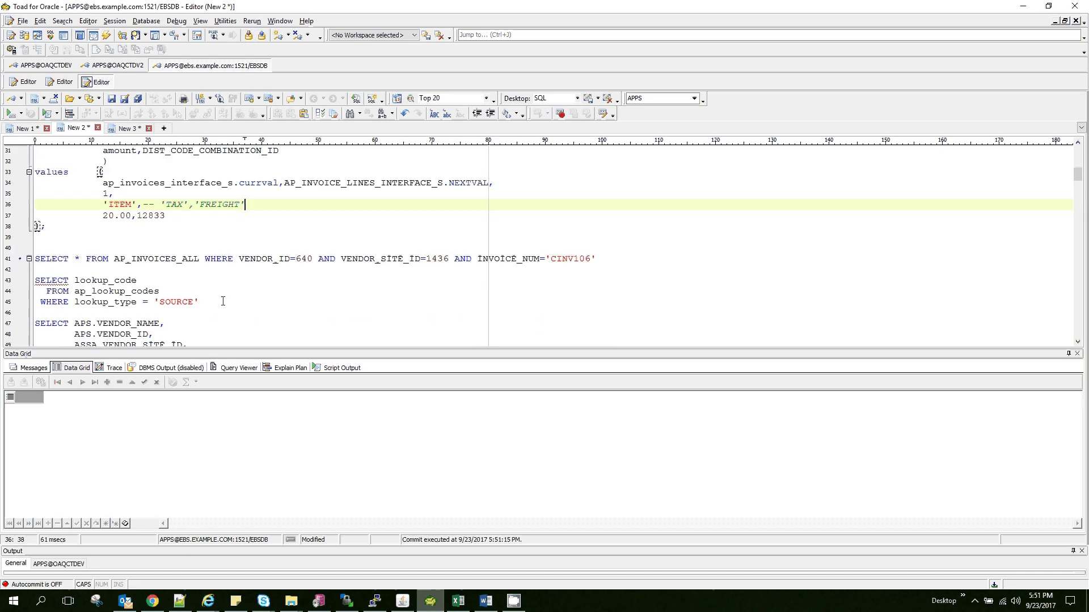
{"action": "scroll", "coordinate": [222, 301], "scroll_direction": "up", "scroll_amount": 3}
{"action": "scroll", "coordinate": [223, 301], "scroll_direction": "up", "scroll_amount": 4}
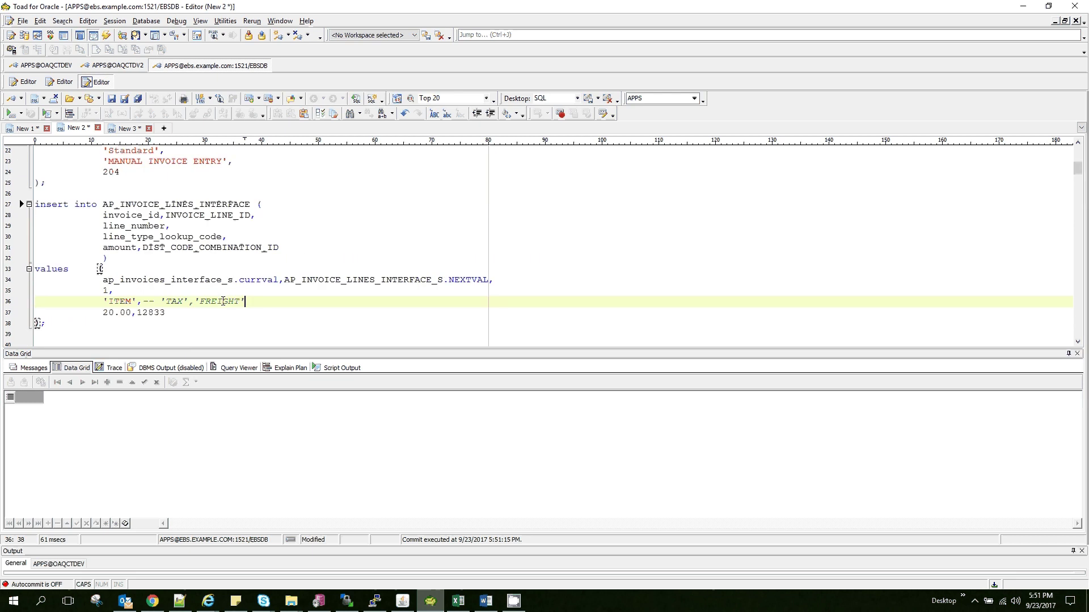
{"action": "scroll", "coordinate": [223, 302], "scroll_direction": "down", "scroll_amount": 5}
{"action": "scroll", "coordinate": [223, 302], "scroll_direction": "up", "scroll_amount": 3}
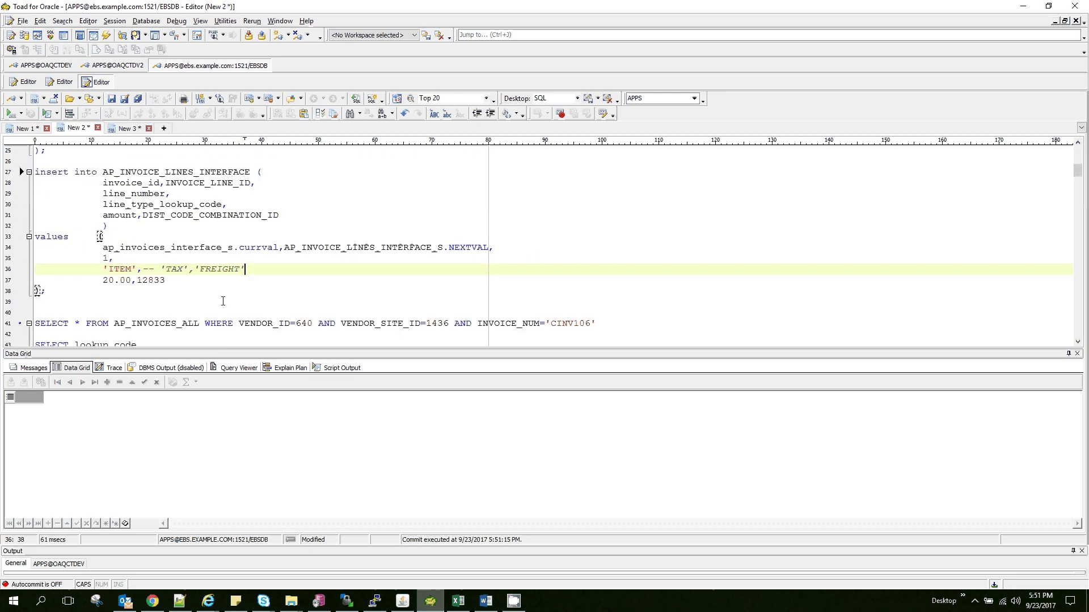
{"action": "scroll", "coordinate": [219, 264], "scroll_direction": "up", "scroll_amount": 4}
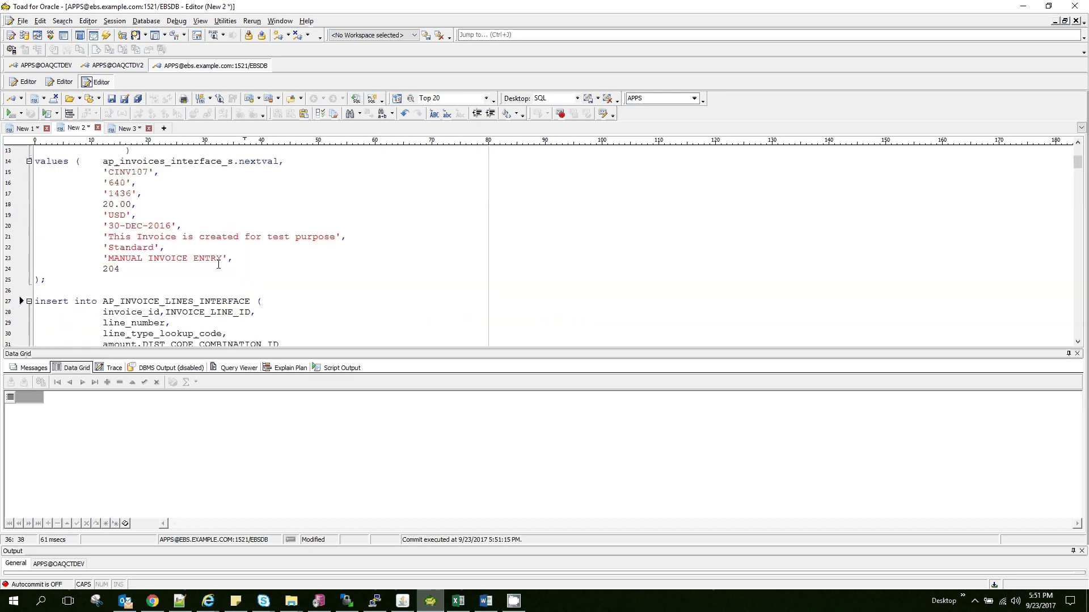
{"action": "scroll", "coordinate": [218, 264], "scroll_direction": "up", "scroll_amount": 4}
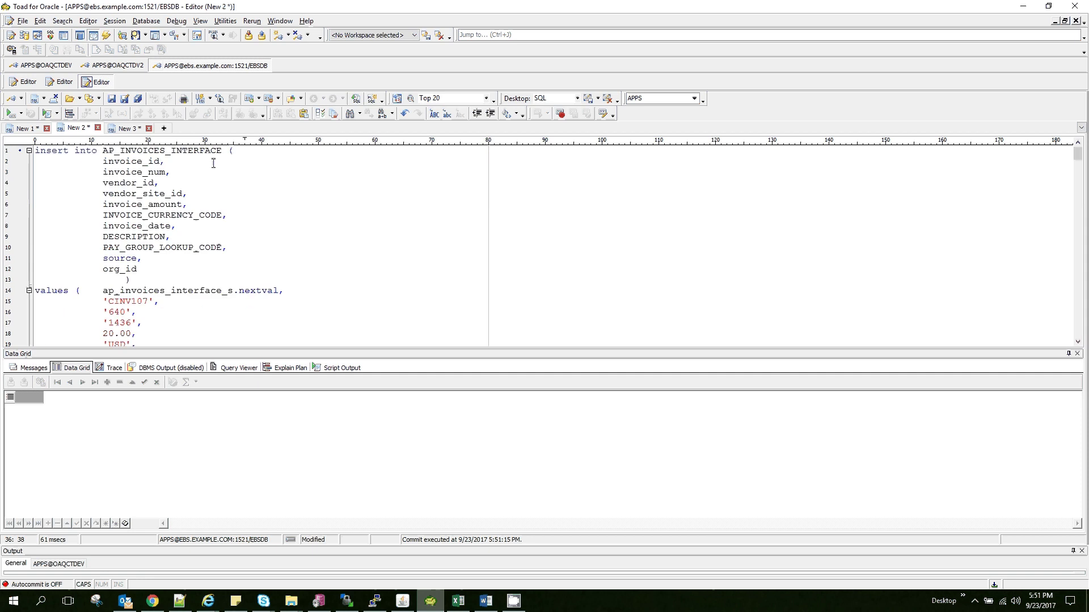
{"action": "scroll", "coordinate": [212, 309], "scroll_direction": "down", "scroll_amount": 2}
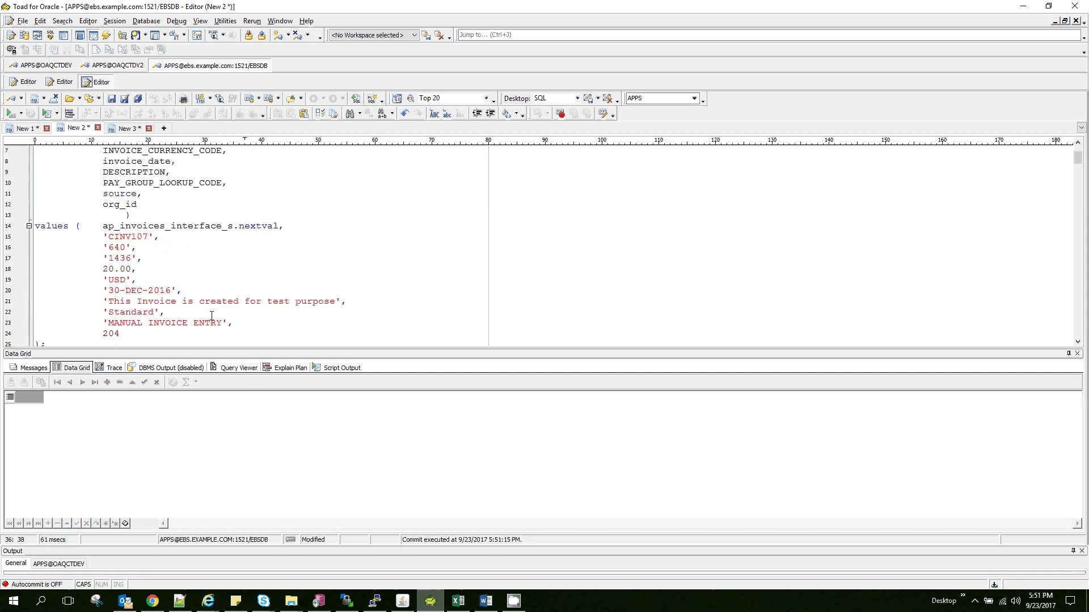
{"action": "scroll", "coordinate": [212, 316], "scroll_direction": "down", "scroll_amount": 3}
{"action": "scroll", "coordinate": [212, 316], "scroll_direction": "up", "scroll_amount": 2}
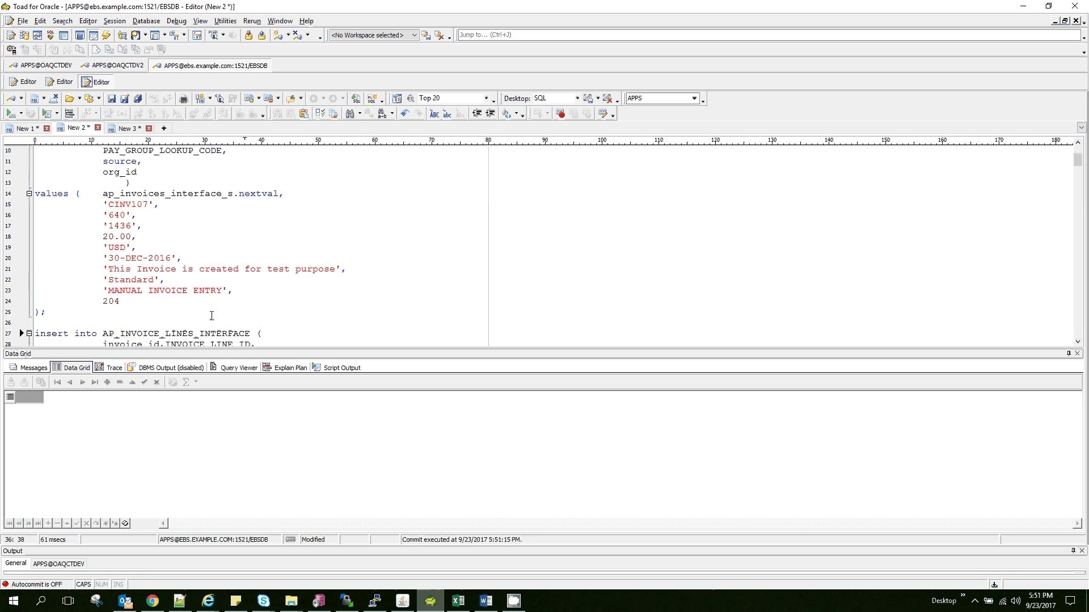
{"action": "scroll", "coordinate": [212, 316], "scroll_direction": "up", "scroll_amount": 3}
{"action": "scroll", "coordinate": [212, 316], "scroll_direction": "down", "scroll_amount": 6}
{"action": "scroll", "coordinate": [212, 316], "scroll_direction": "up", "scroll_amount": 6}
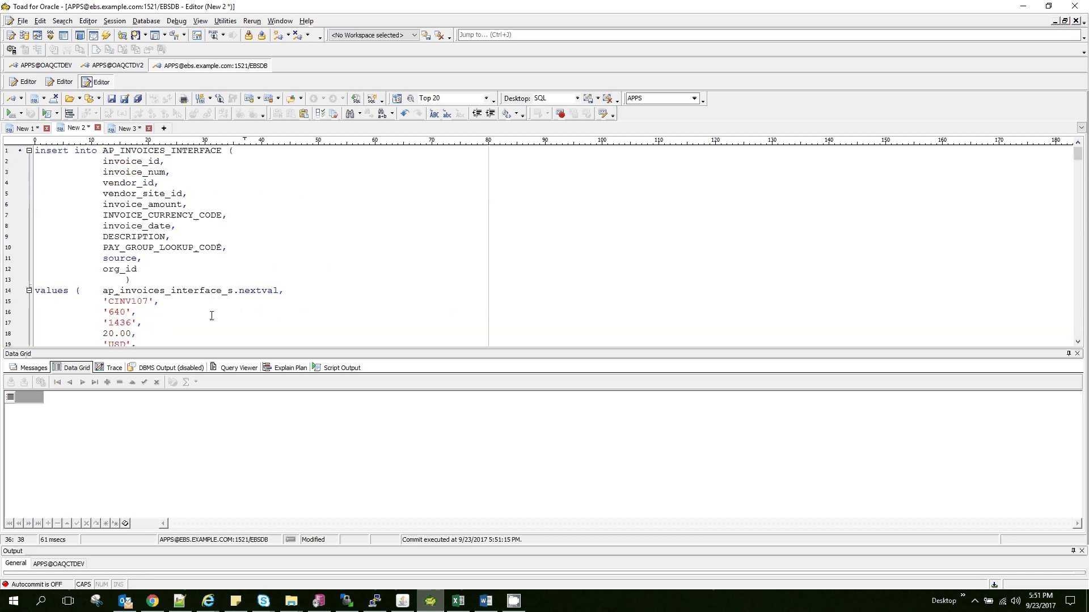
Step: Set INVOICE_NUM to 'CINV107' in the AP_INVOICES_ALL query and run it for vendor 640, site 1436
{"action": "double_click", "coordinate": [139, 301]}
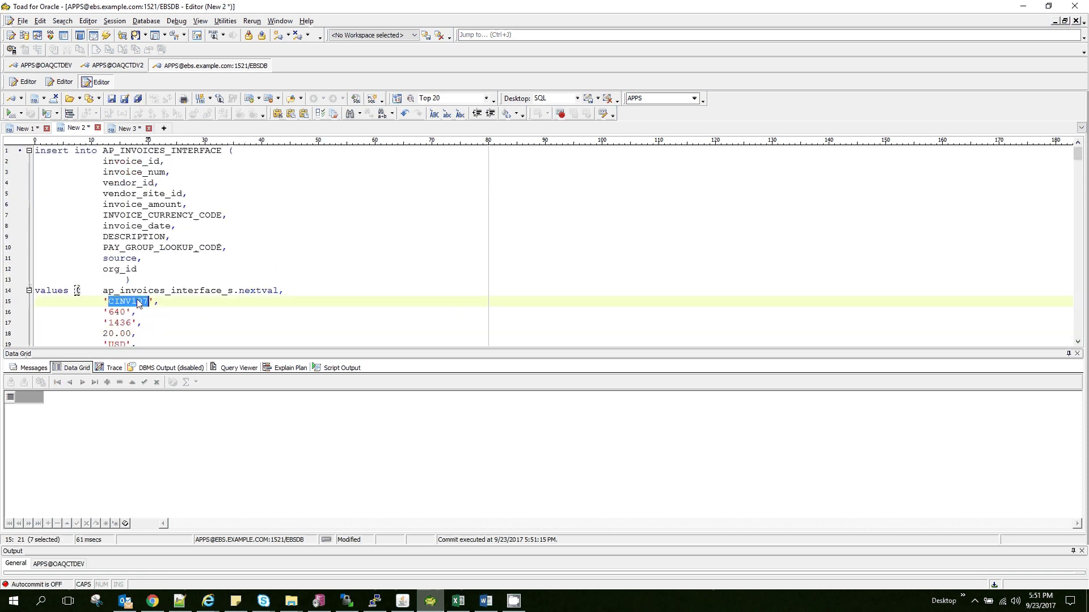
{"action": "scroll", "coordinate": [243, 289], "scroll_direction": "down", "scroll_amount": 10}
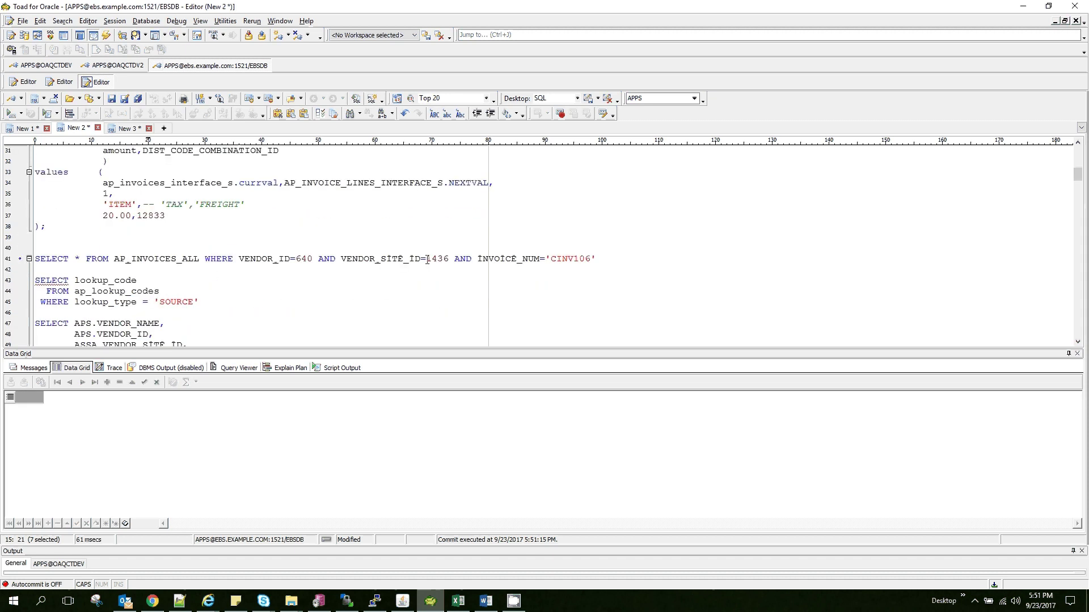
{"action": "double_click", "coordinate": [573, 258]}
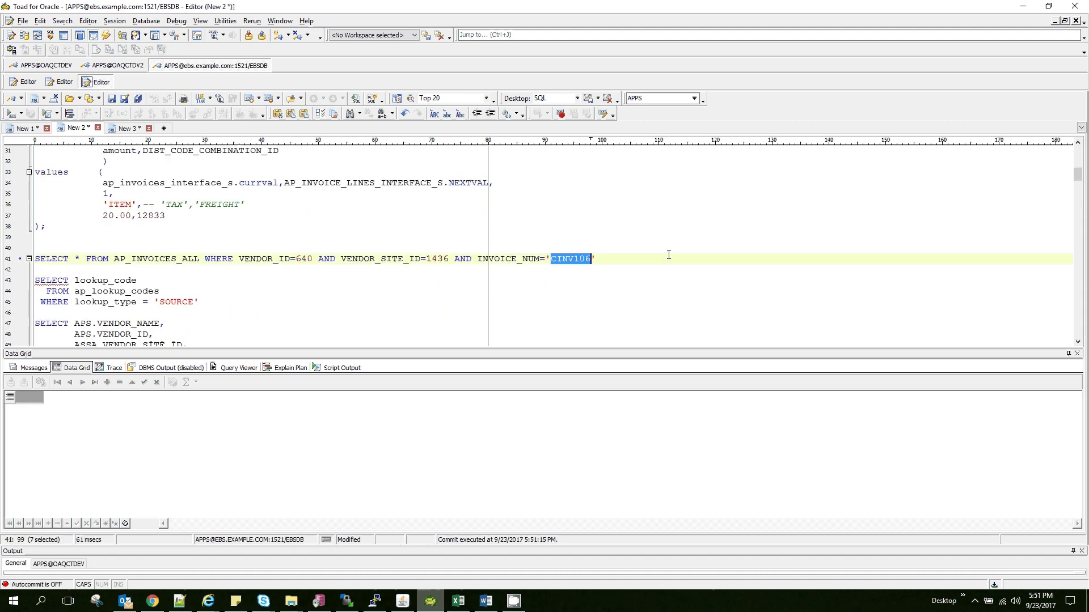
{"action": "type", "text": "CINV107"}
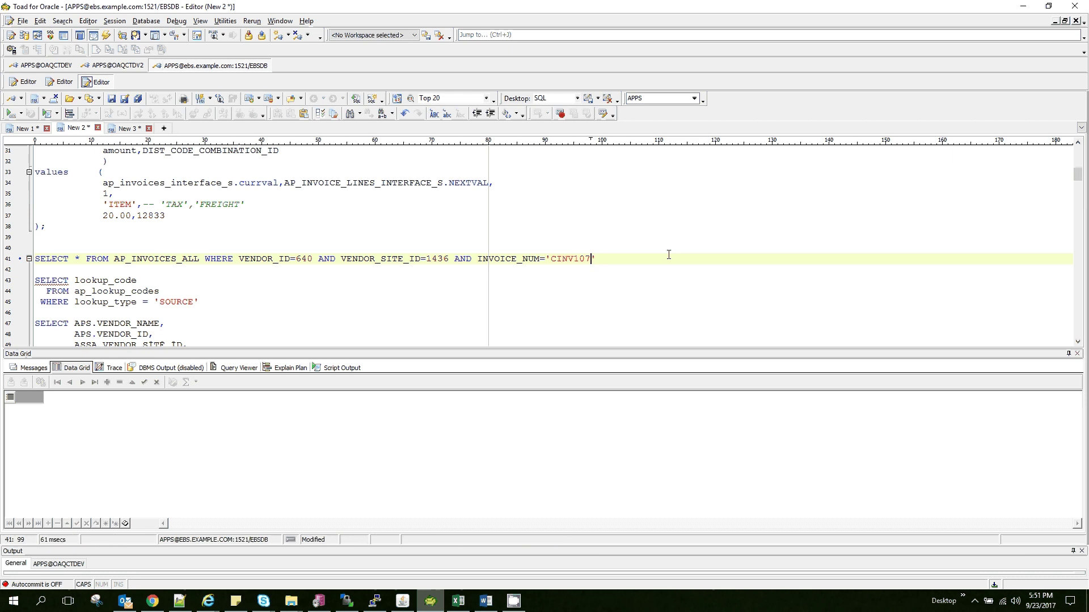
{"action": "key", "text": "F9"}
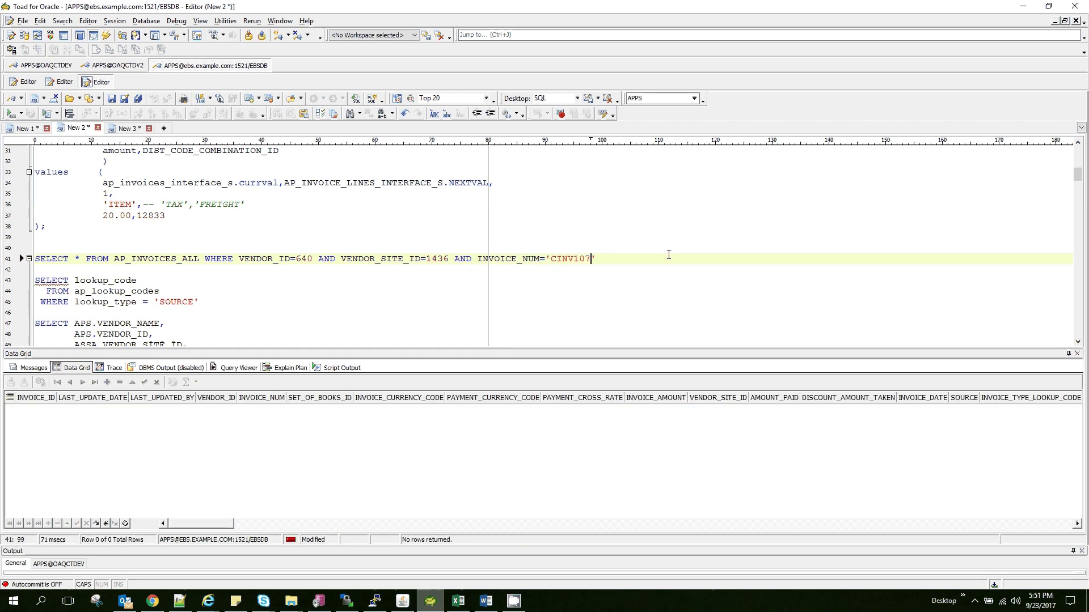
Step: Query the current value of the ap_invoices_interface_s sequence to get the inserted header's invoice_id
{"action": "left_click", "coordinate": [485, 304]}
{"action": "scroll", "coordinate": [485, 305], "scroll_direction": "down", "scroll_amount": 9}
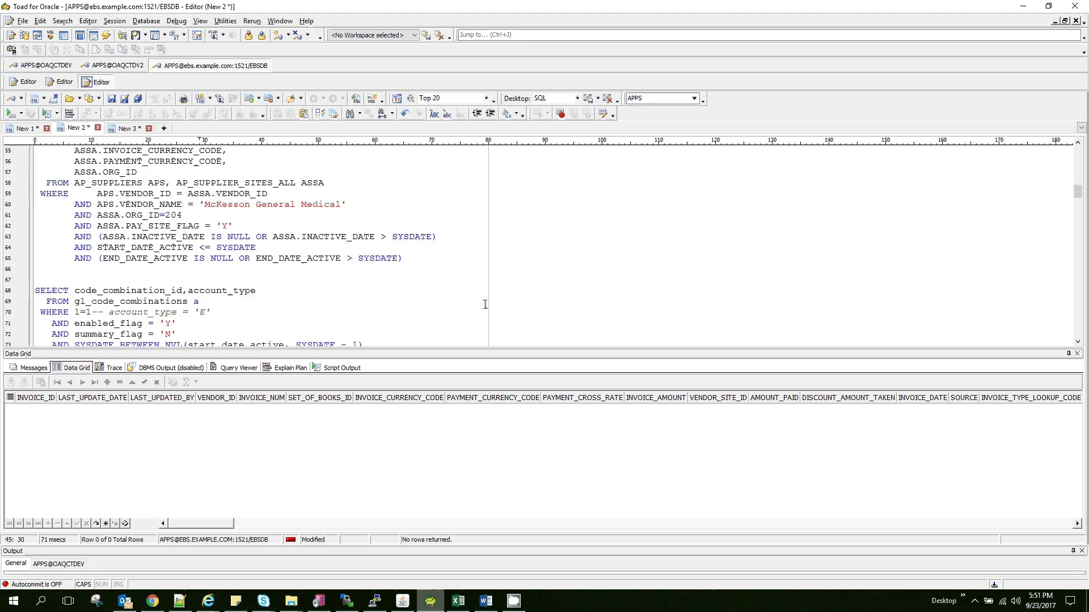
{"action": "scroll", "coordinate": [485, 305], "scroll_direction": "down", "scroll_amount": 3}
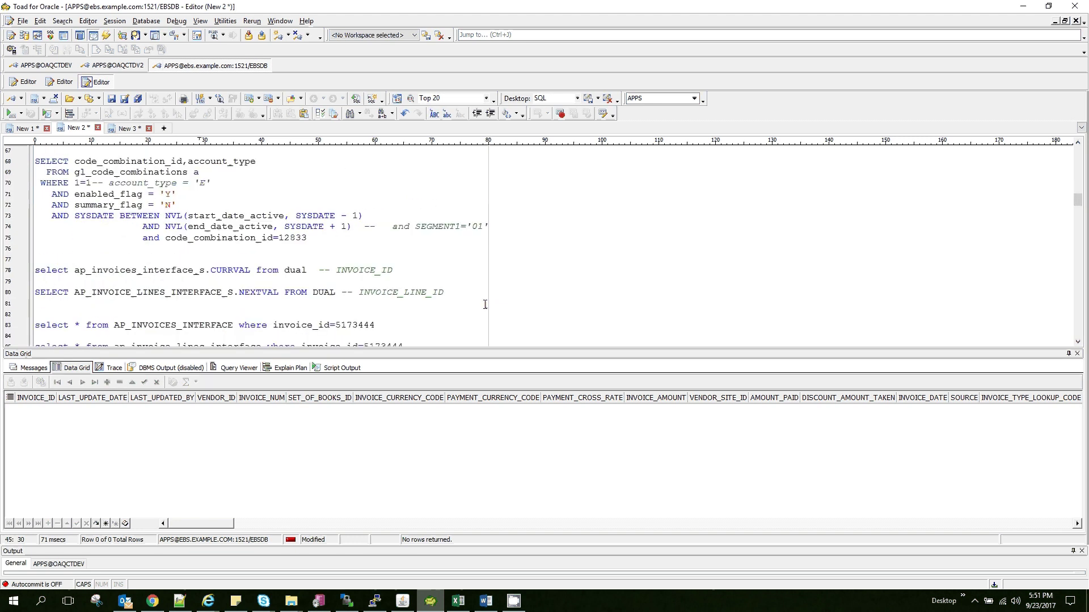
{"action": "left_click", "coordinate": [460, 269]}
{"action": "key", "text": "F9"}
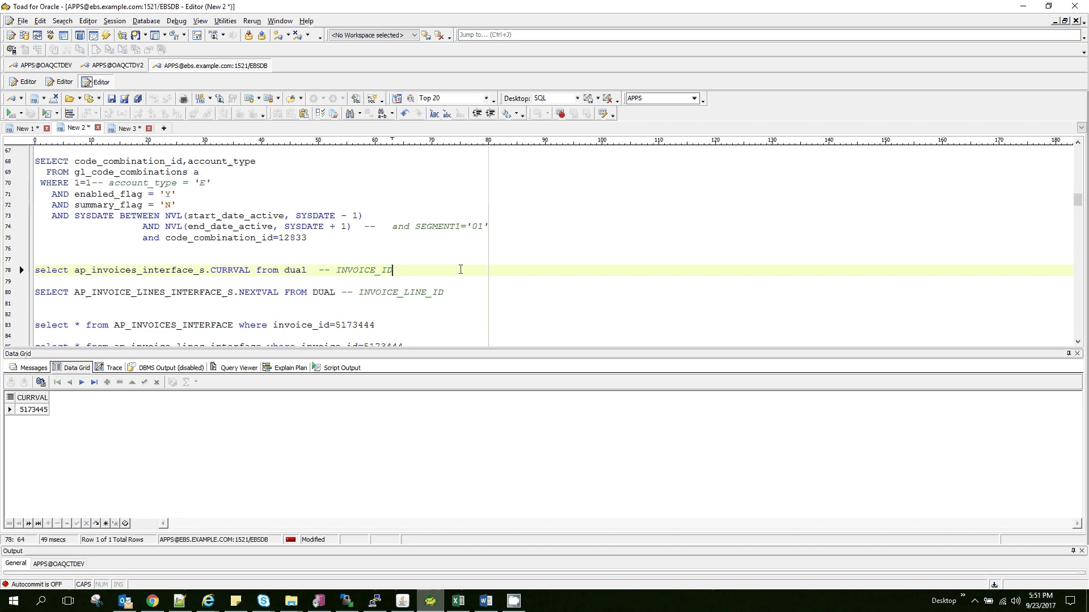
Step: Set the id to 5173445 in the AP_INVOICES_INTERFACE, ap_invoice_lines_interface and AP_INTERFACE_REJECTIONS queries
{"action": "left_click", "coordinate": [36, 412]}
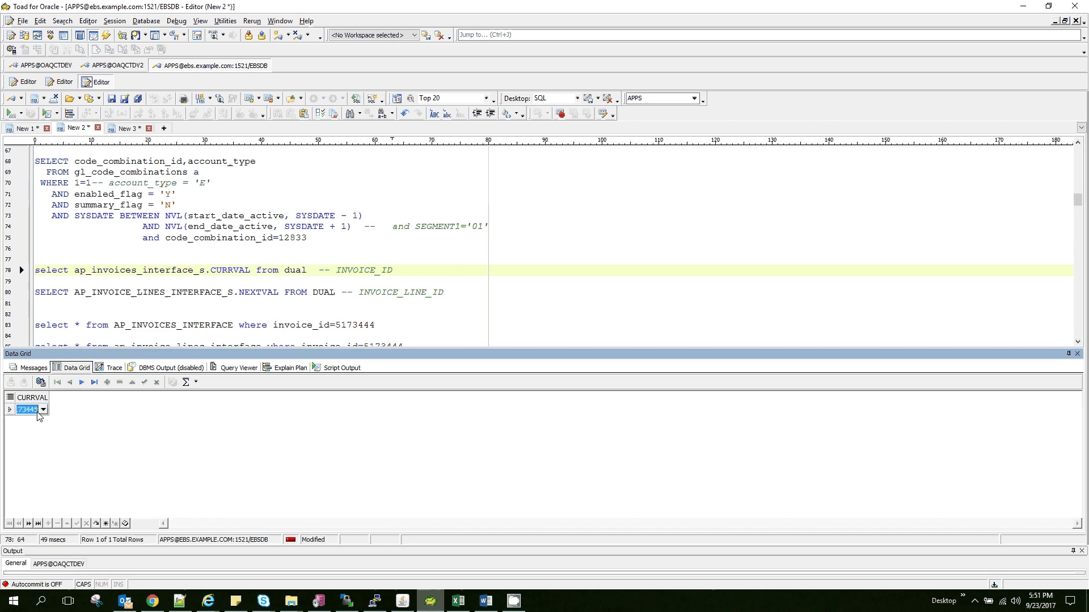
{"action": "left_click", "coordinate": [363, 314]}
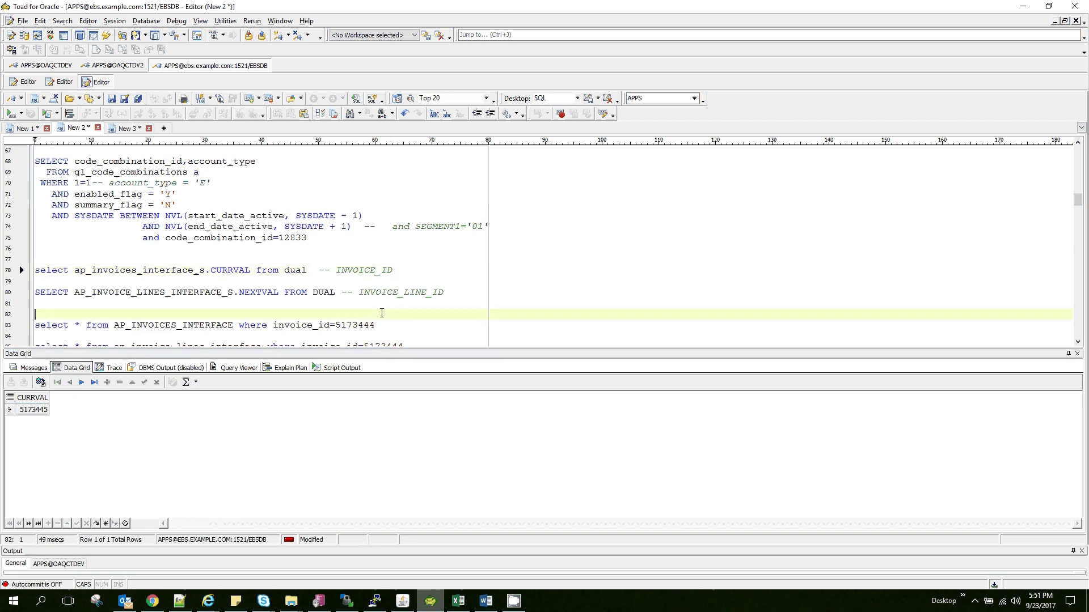
{"action": "scroll", "coordinate": [367, 289], "scroll_direction": "down", "scroll_amount": 2}
{"action": "double_click", "coordinate": [356, 261]}
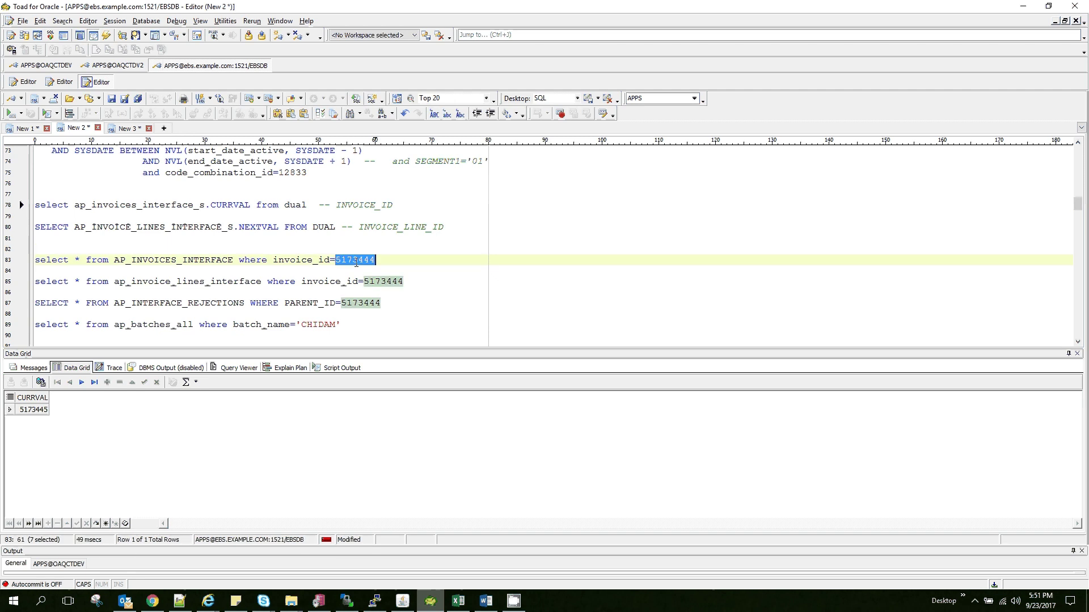
{"action": "type", "text": "5173445"}
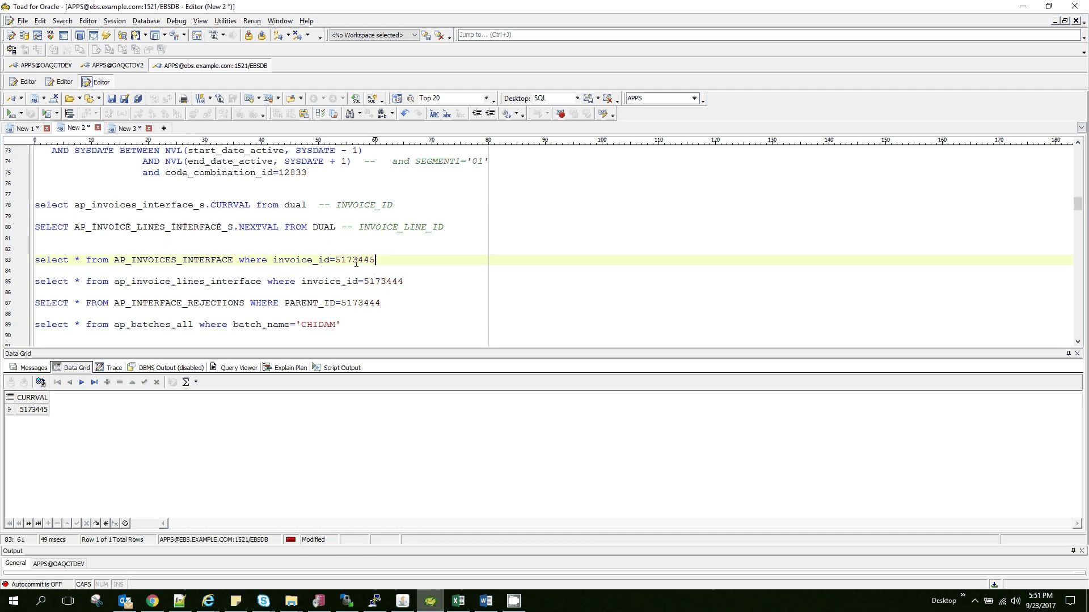
{"action": "double_click", "coordinate": [384, 282]}
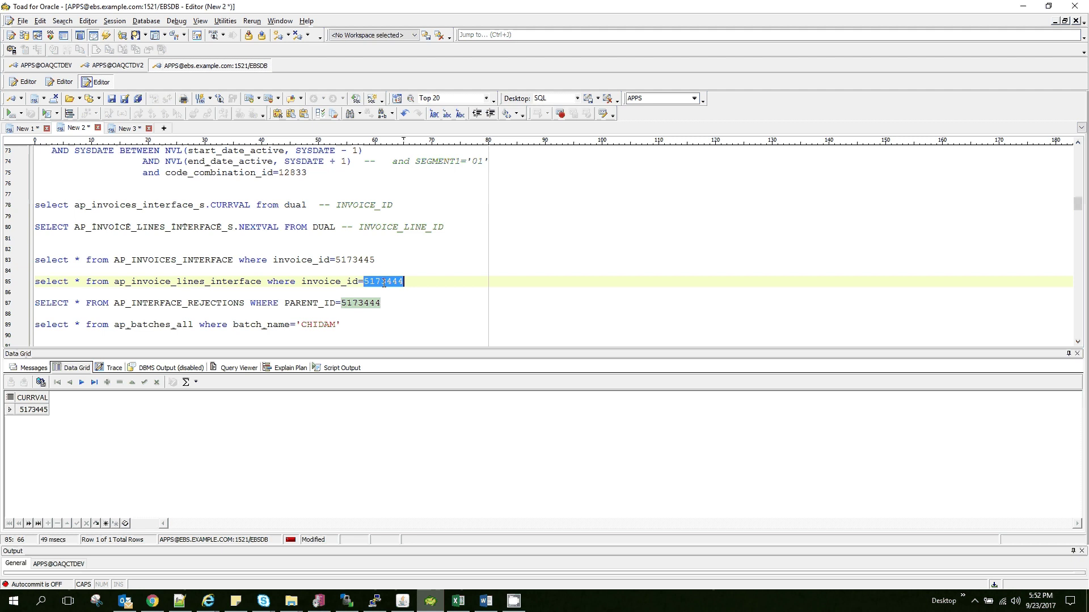
{"action": "type", "text": "5173445"}
{"action": "left_click", "coordinate": [365, 304]}
{"action": "double_click", "coordinate": [365, 305]}
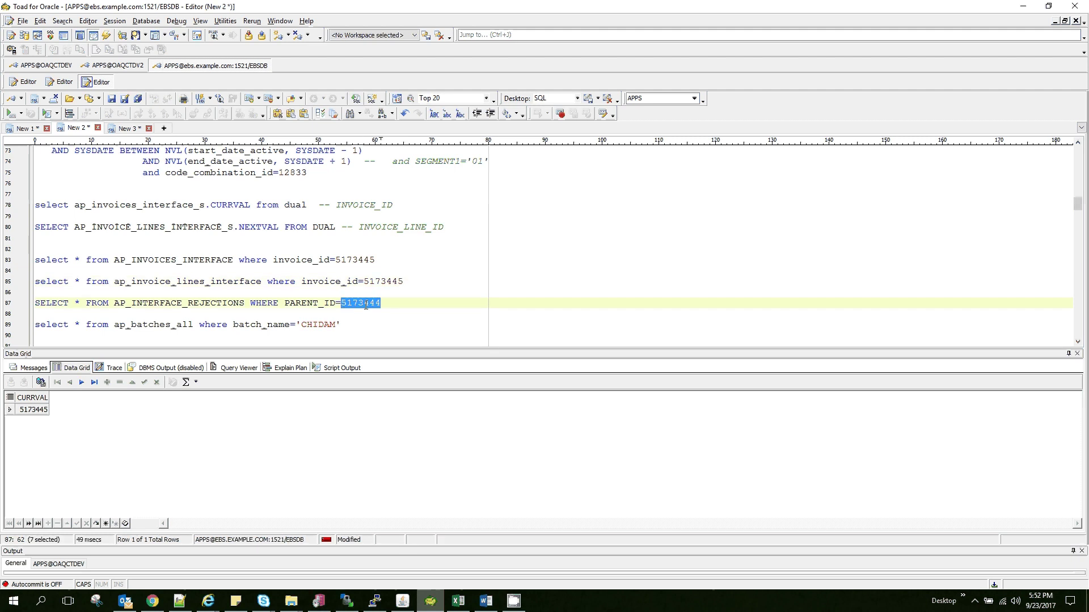
{"action": "type", "text": "5173445"}
Step: Run the header, line and rejections interface queries one by one for id 5173445
{"action": "left_click", "coordinate": [412, 257]}
{"action": "key", "text": "F9"}
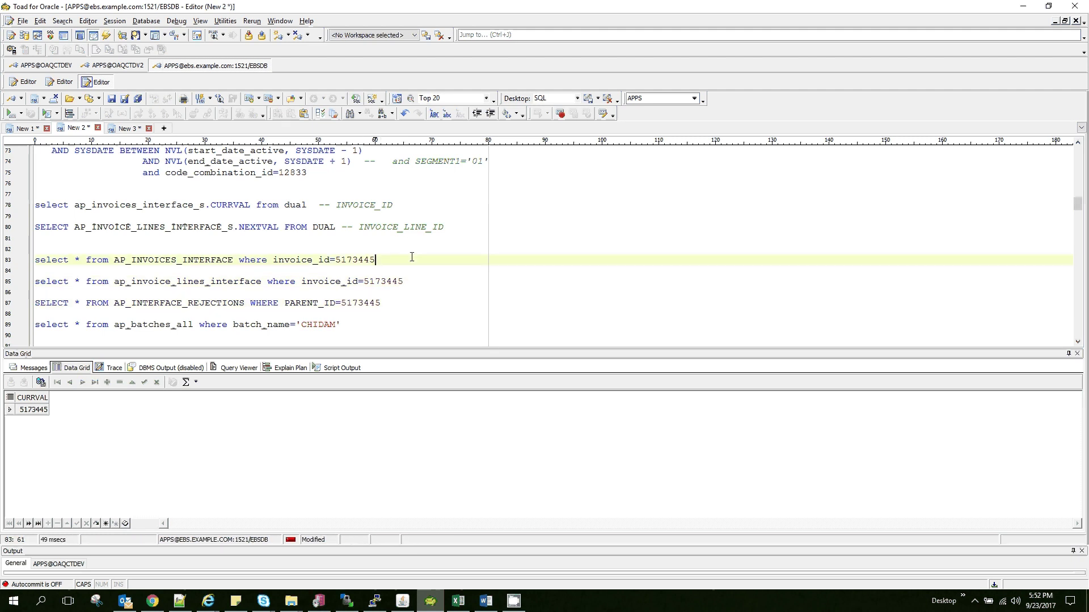
{"action": "left_click", "coordinate": [435, 278]}
{"action": "key", "text": "F9"}
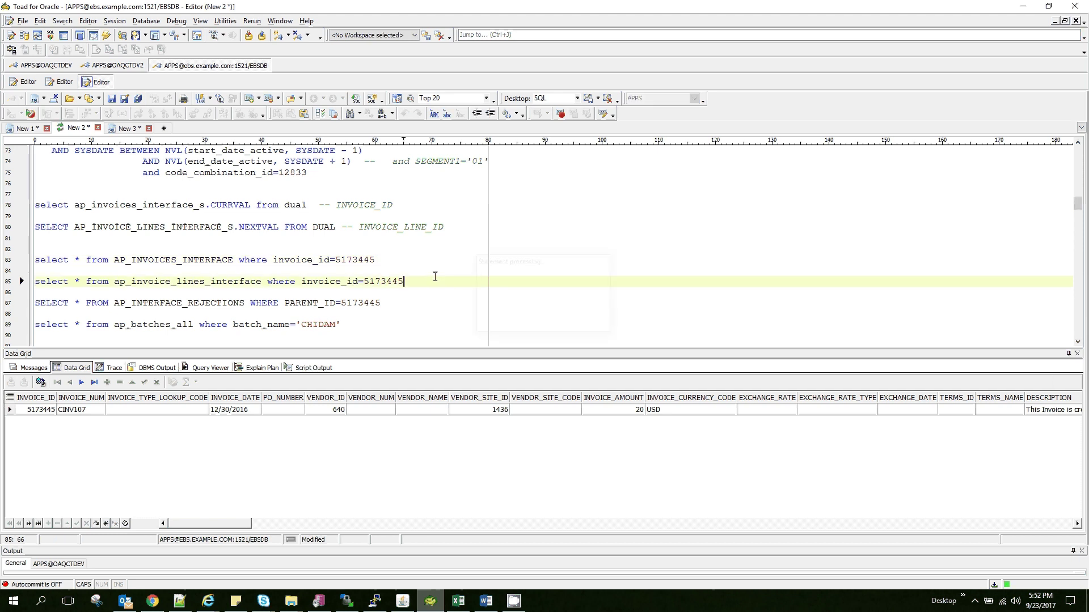
{"action": "left_click", "coordinate": [415, 303]}
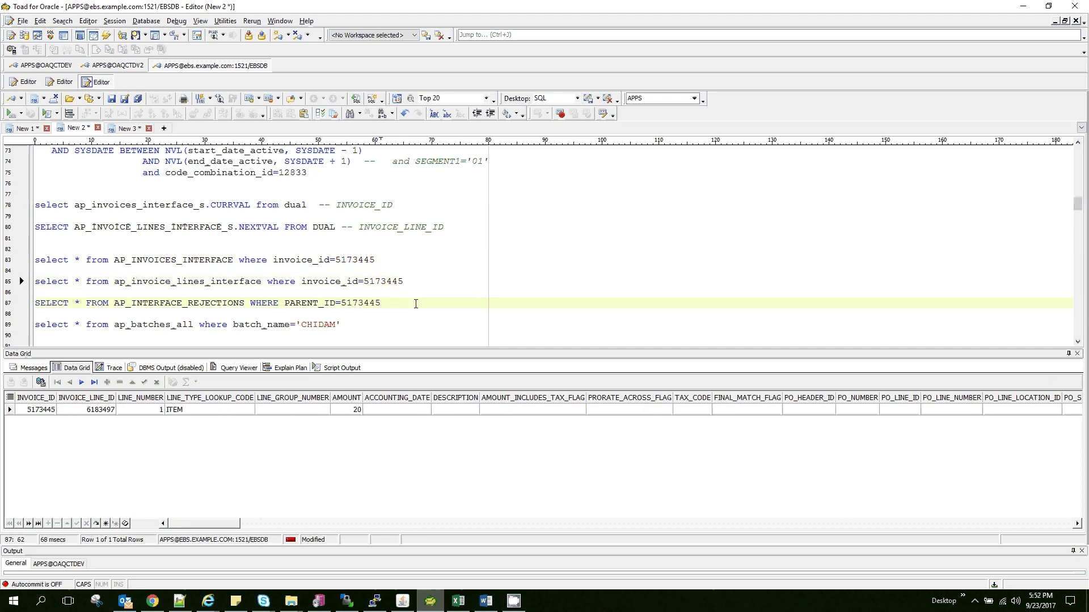
{"action": "key", "text": "F9"}
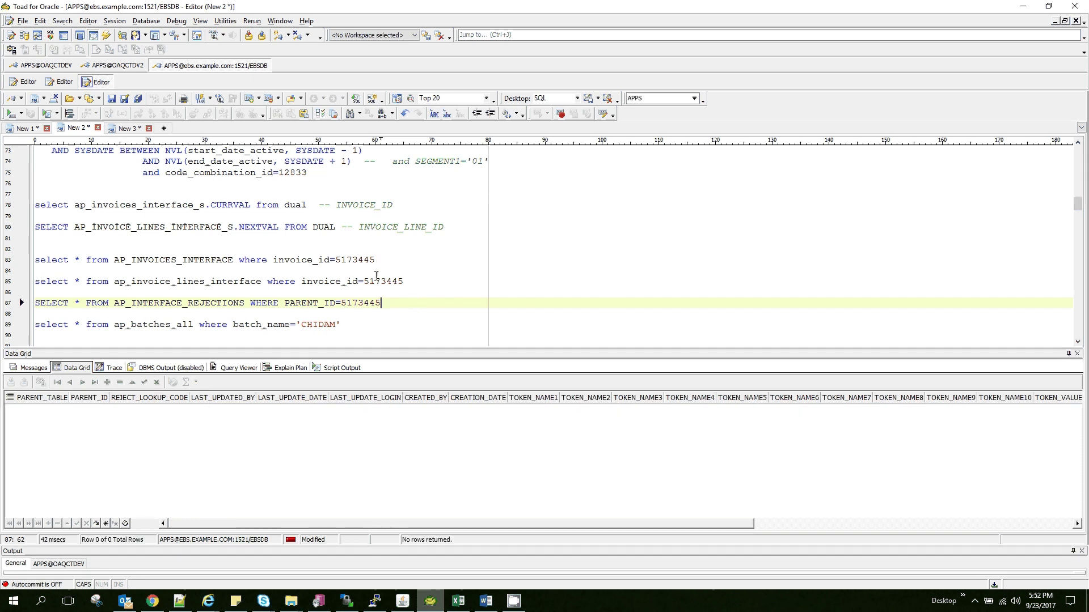
Step: Review the AP_INTERFACE_REJECTIONS query alongside the header and line interface queries for the inserted invoice
{"action": "left_click", "coordinate": [391, 262]}
{"action": "left_click", "coordinate": [418, 280]}
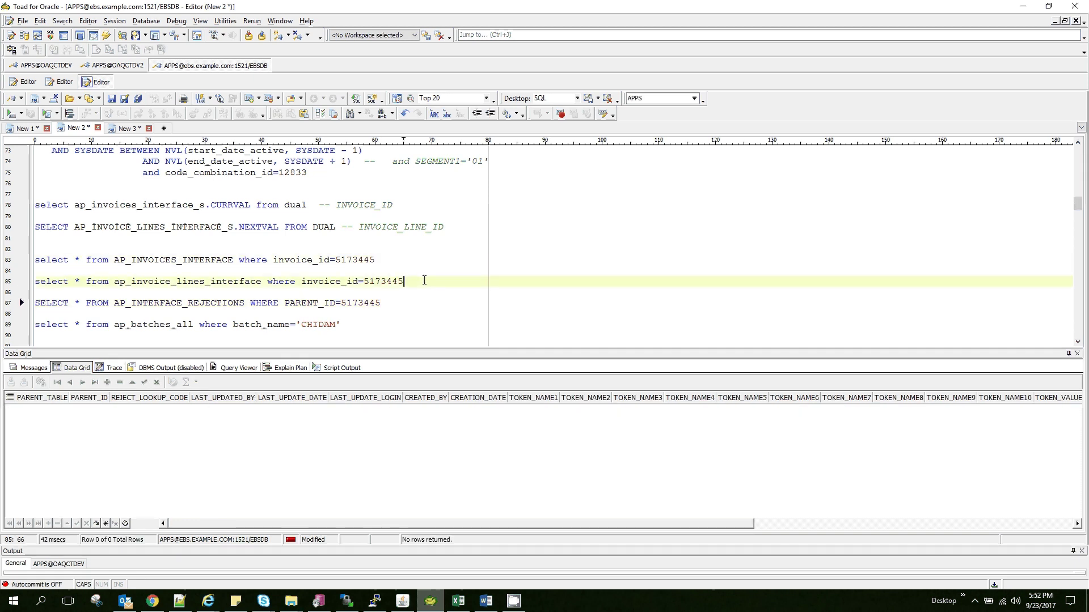
{"action": "left_click", "coordinate": [408, 259]}
{"action": "left_click", "coordinate": [422, 280]}
{"action": "left_click", "coordinate": [188, 302]}
{"action": "double_click", "coordinate": [187, 302]}
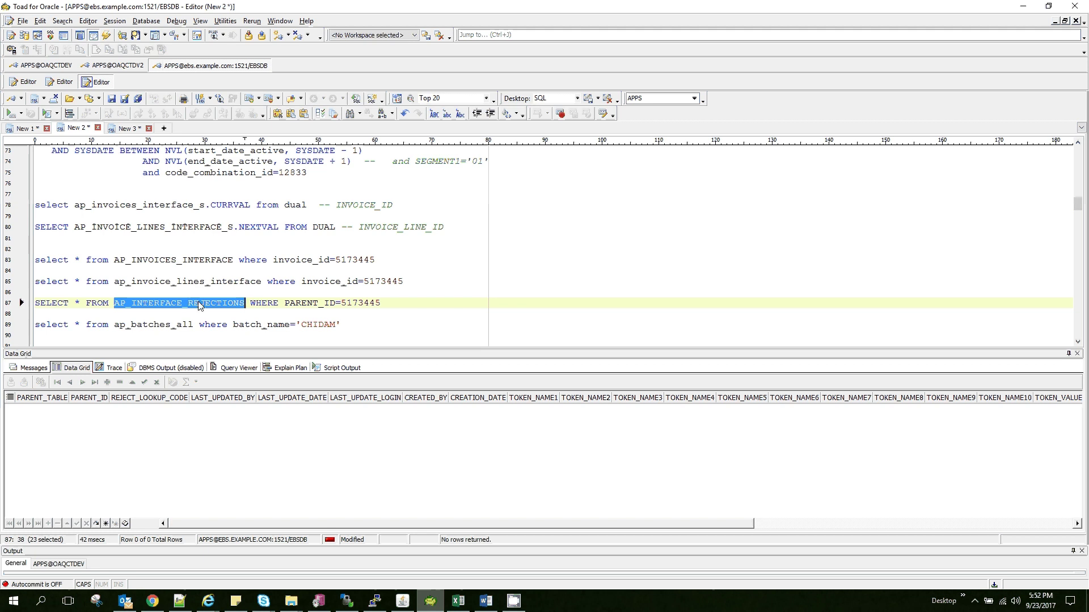
{"action": "left_click", "coordinate": [199, 304]}
{"action": "left_click", "coordinate": [390, 261]}
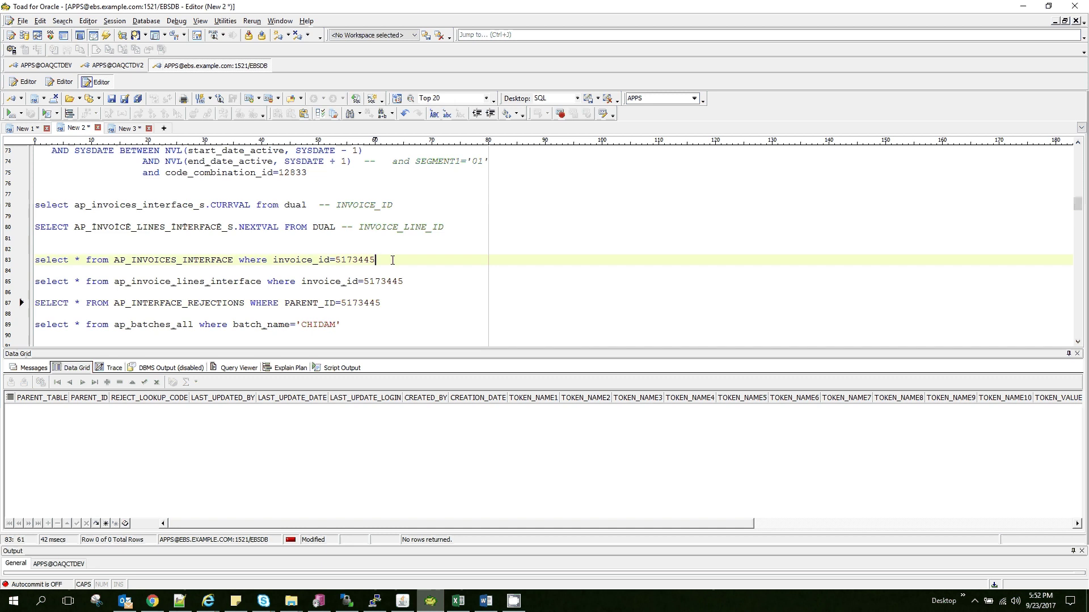
Step: Switch to Oracle Applications and start a new single request named Payables Open Interface Import
{"action": "left_click", "coordinate": [401, 602]}
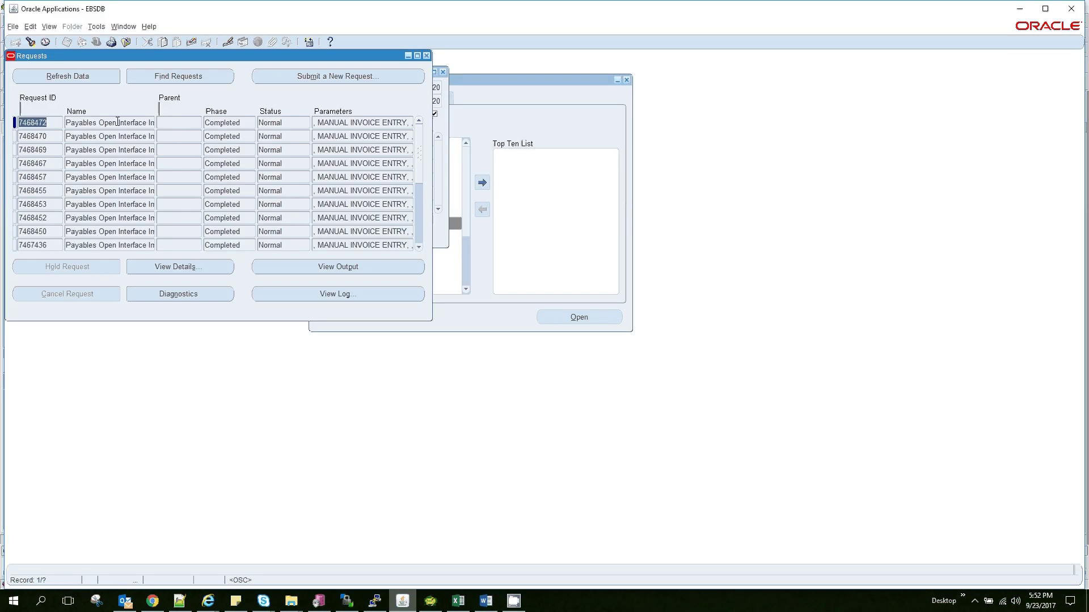
{"action": "left_click", "coordinate": [117, 122]}
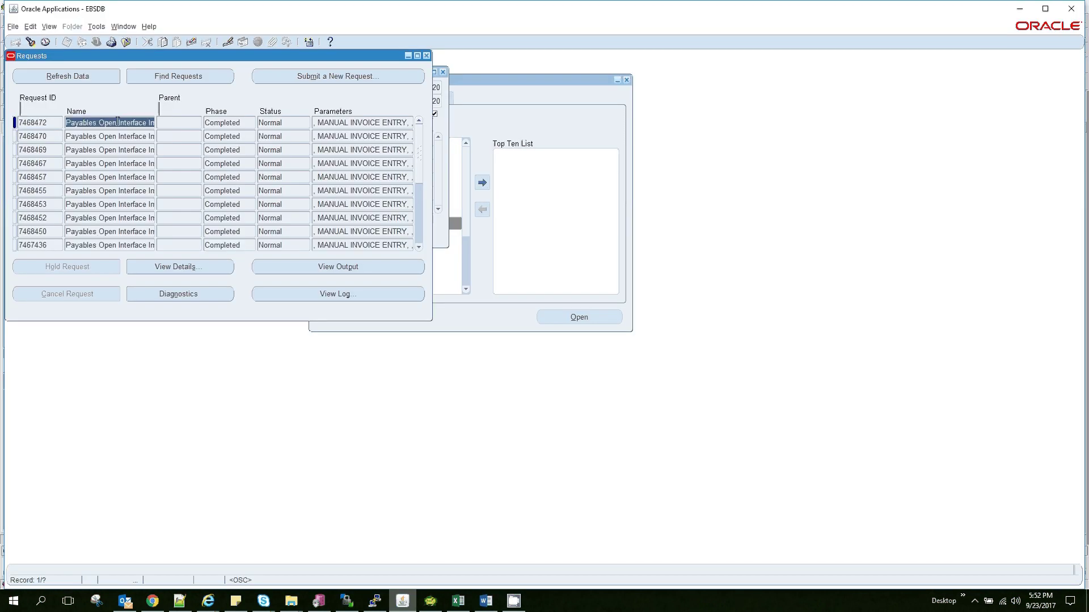
{"action": "left_click", "coordinate": [339, 78]}
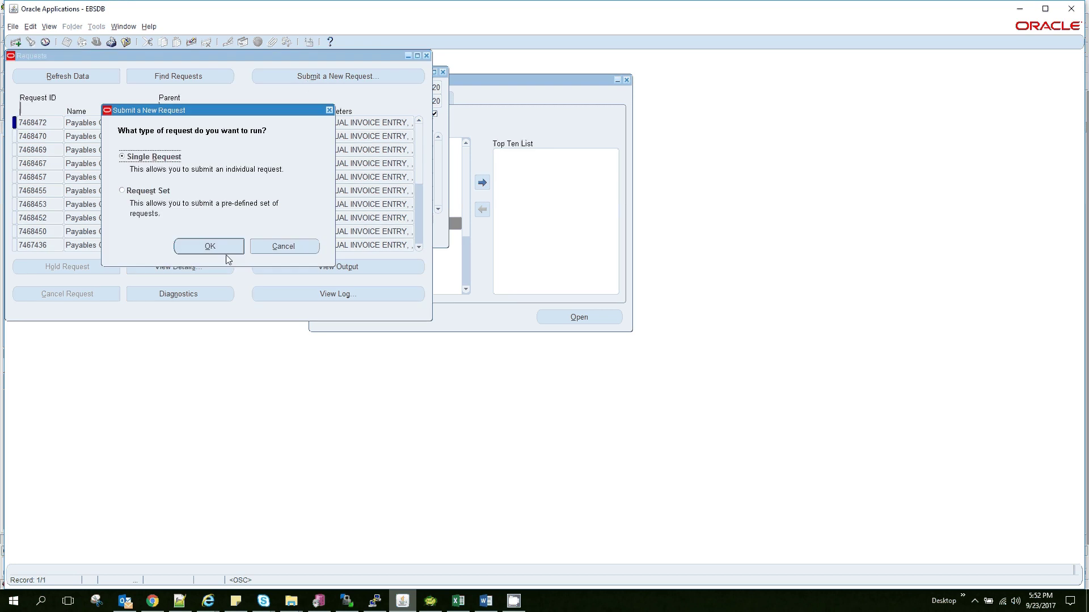
{"action": "left_click", "coordinate": [210, 247]}
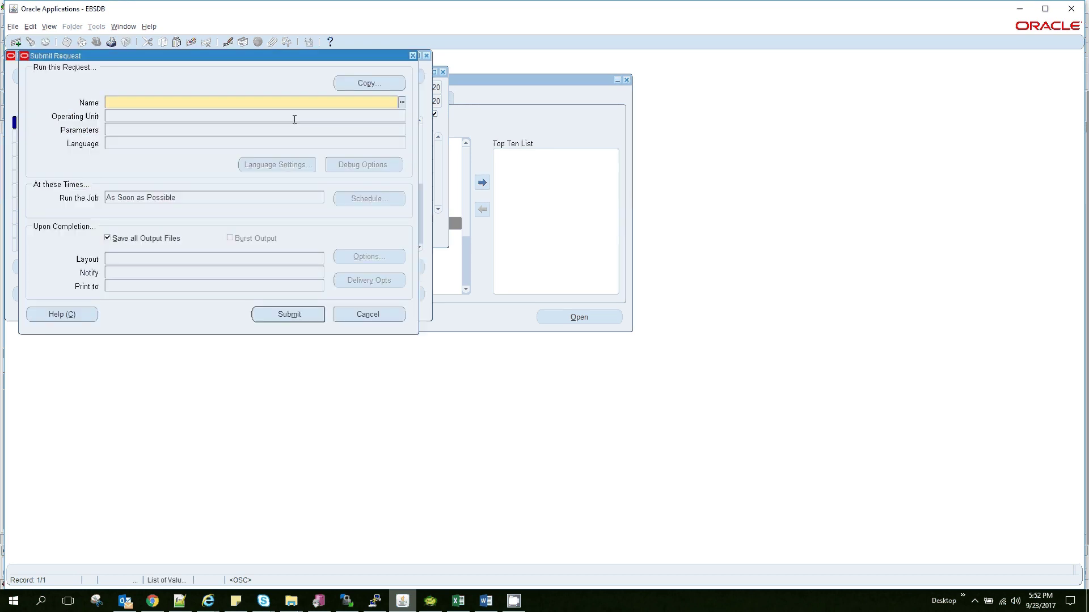
{"action": "type", "text": "Payables Open Interface Import"}
{"action": "key", "text": "Tab"}
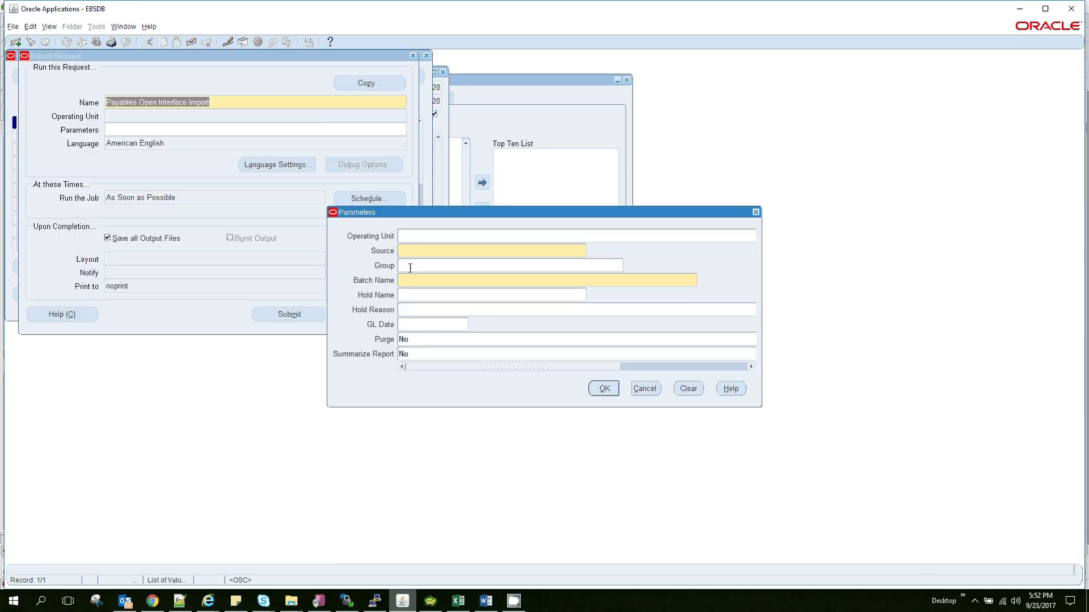
Step: Set the request parameters Source to Manual Invoice Entry and Batch Name to CHIDAM
{"action": "left_click", "coordinate": [425, 252]}
{"action": "type", "text": "Manu"}
{"action": "key", "text": "Tab"}
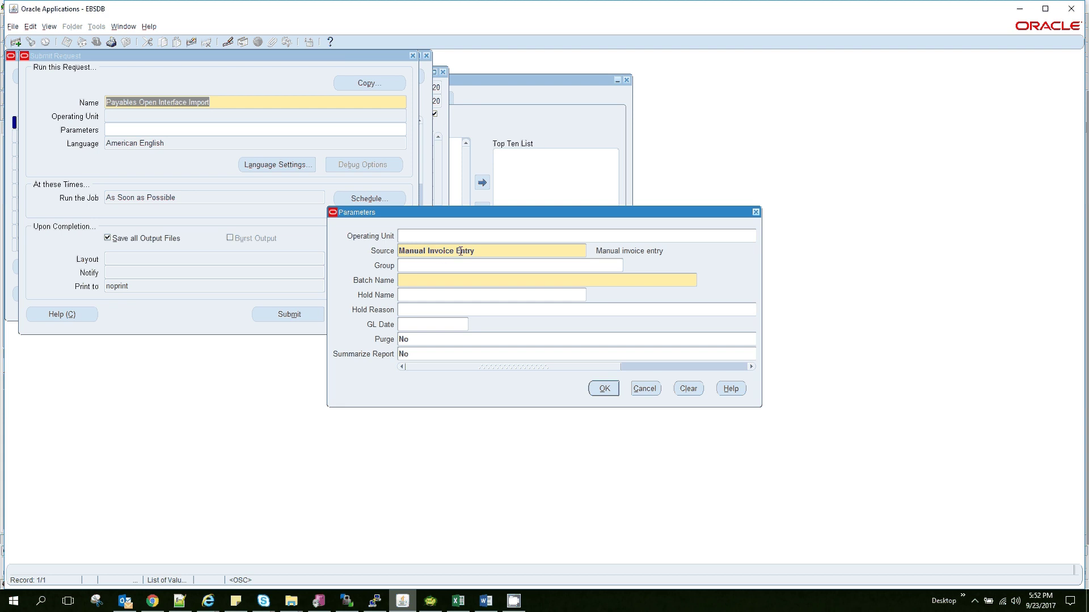
{"action": "left_click", "coordinate": [457, 286]}
{"action": "type", "text": "CHIDAM"}
{"action": "double_click", "coordinate": [432, 286]}
Step: Switch to Toad and run the ap_batches_all query for batch name 'CHIDAM'
{"action": "left_click", "coordinate": [431, 601]}
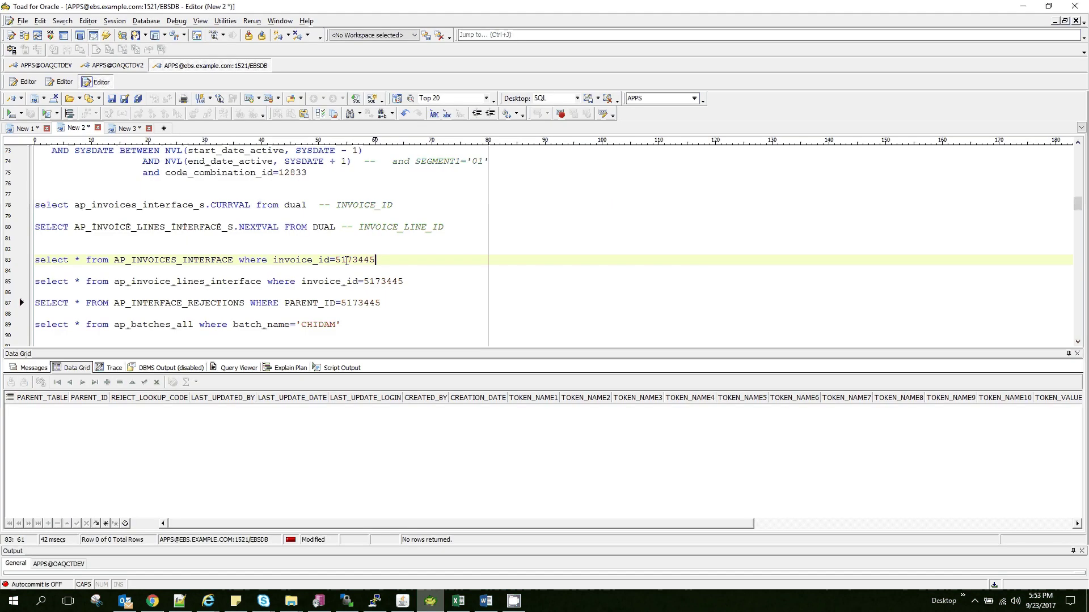
{"action": "left_click", "coordinate": [439, 303]}
{"action": "scroll", "coordinate": [439, 303], "scroll_direction": "down", "scroll_amount": 1}
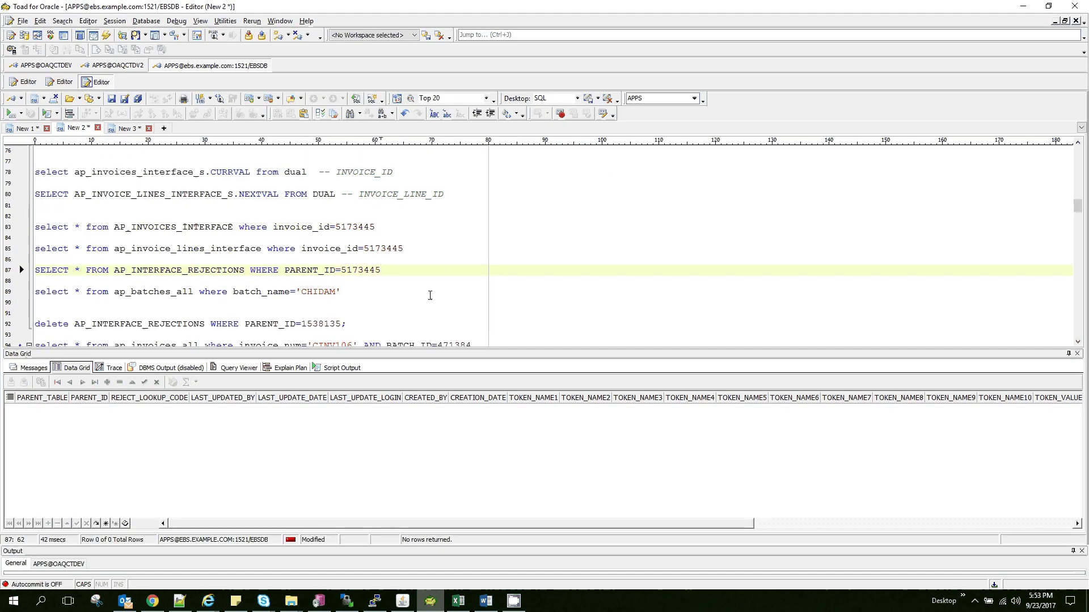
{"action": "left_click", "coordinate": [431, 296]}
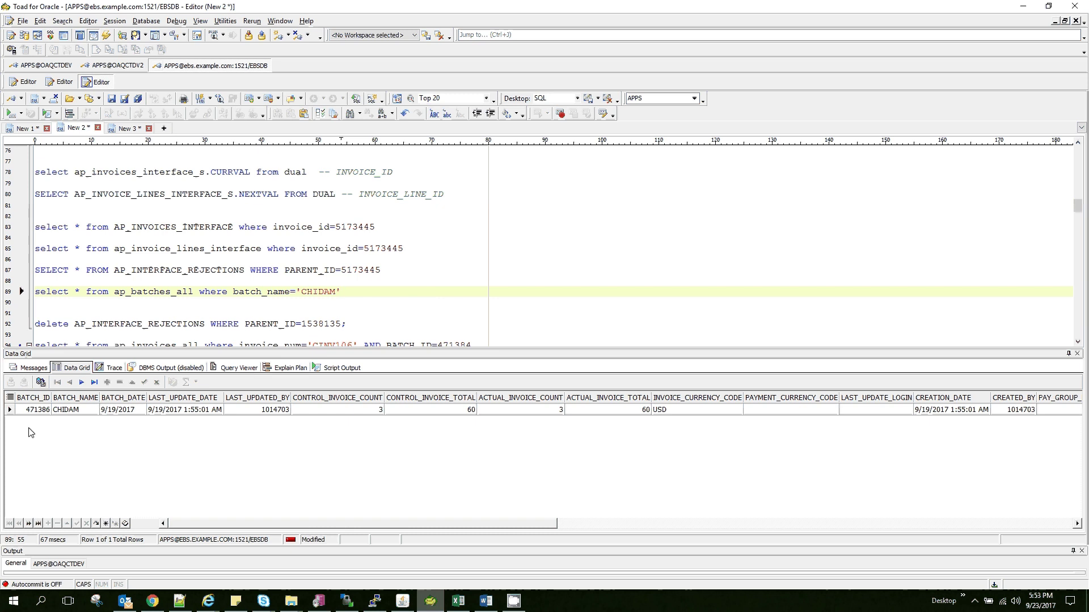
Step: Back in Oracle Applications, set Summarize Report to Yes, accept the parameters and submit the import request without adding another
{"action": "left_click", "coordinate": [402, 600]}
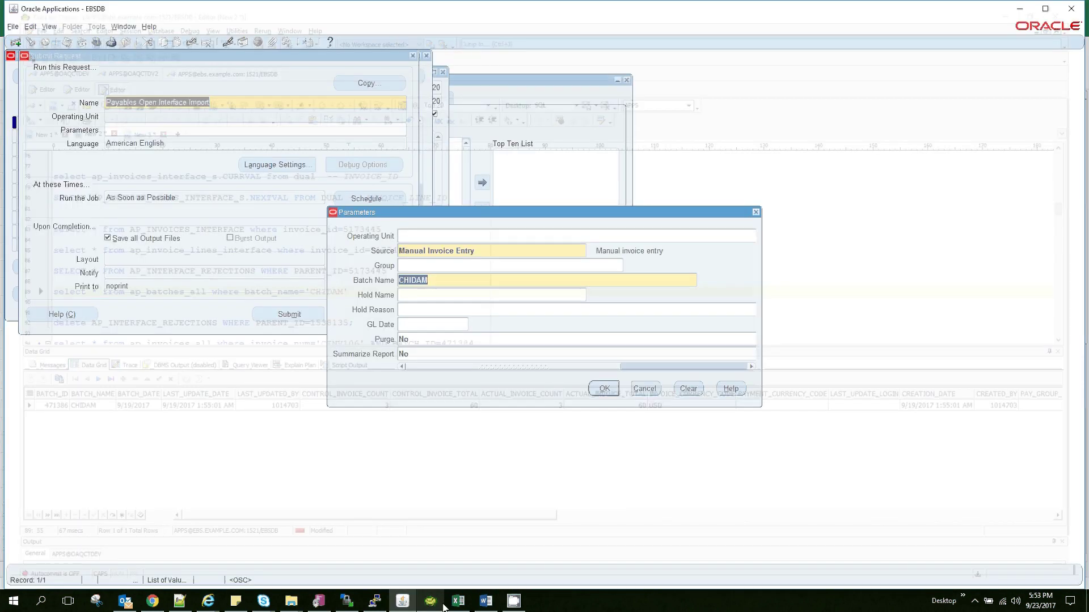
{"action": "left_click", "coordinate": [453, 355]}
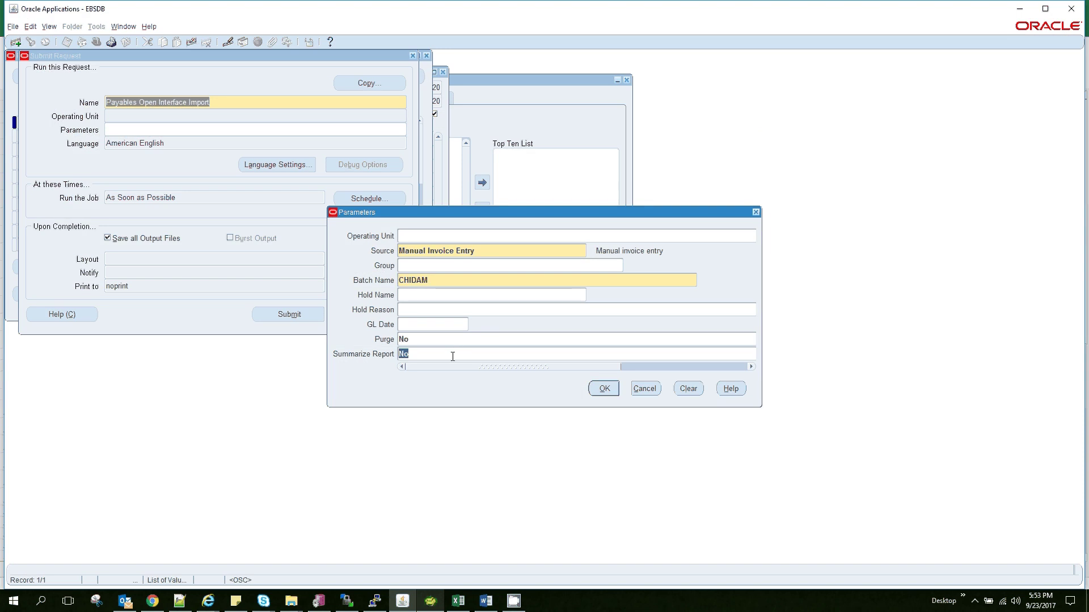
{"action": "type", "text": "Yes"}
{"action": "left_click", "coordinate": [419, 340]}
{"action": "left_click", "coordinate": [606, 389]}
{"action": "left_click", "coordinate": [306, 315]}
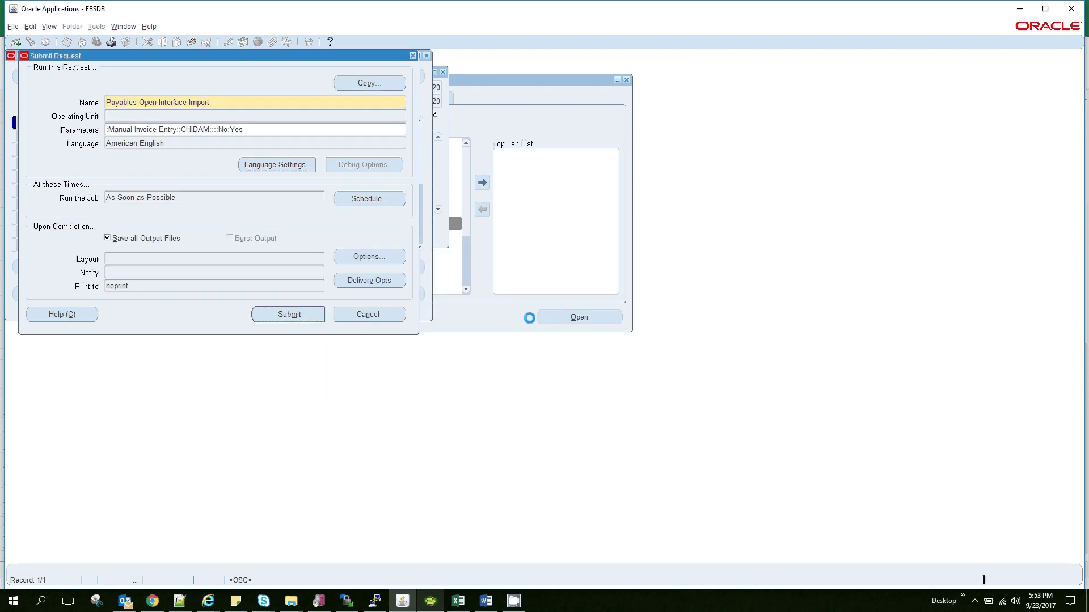
{"action": "left_click", "coordinate": [577, 338]}
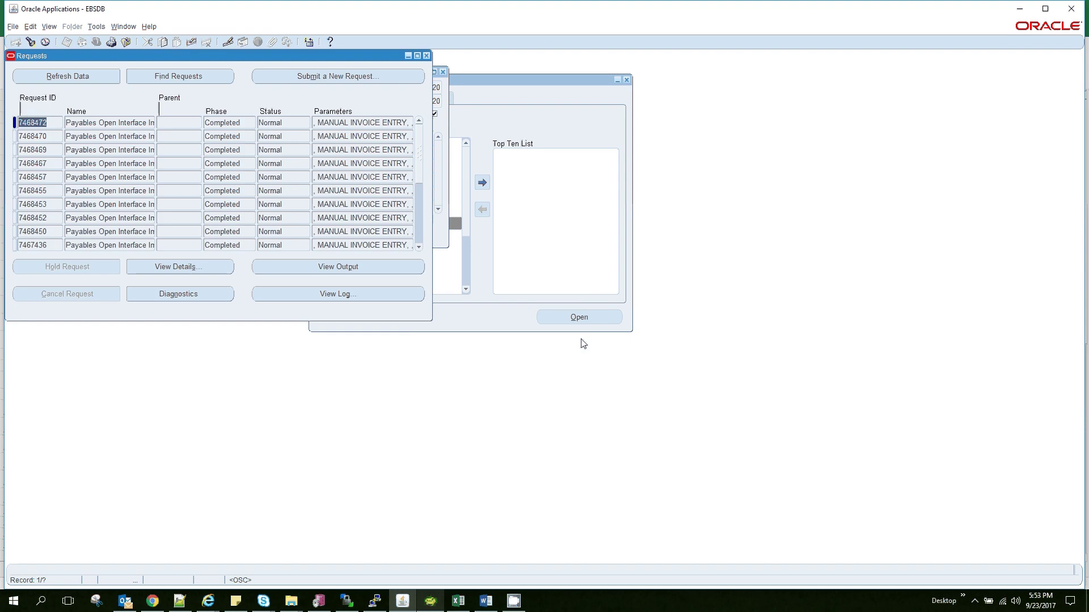
Step: Refresh the requests list repeatedly to follow the phase of the submitted Payables Open Interface Import request
{"action": "left_click", "coordinate": [96, 78]}
{"action": "left_click", "coordinate": [96, 79]}
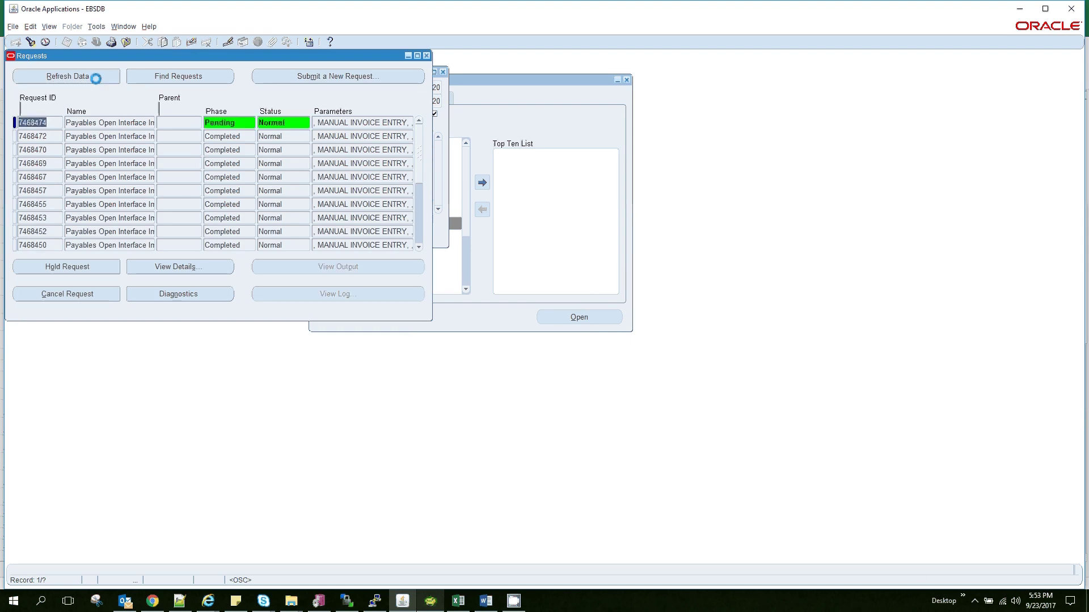
{"action": "left_click", "coordinate": [96, 78]}
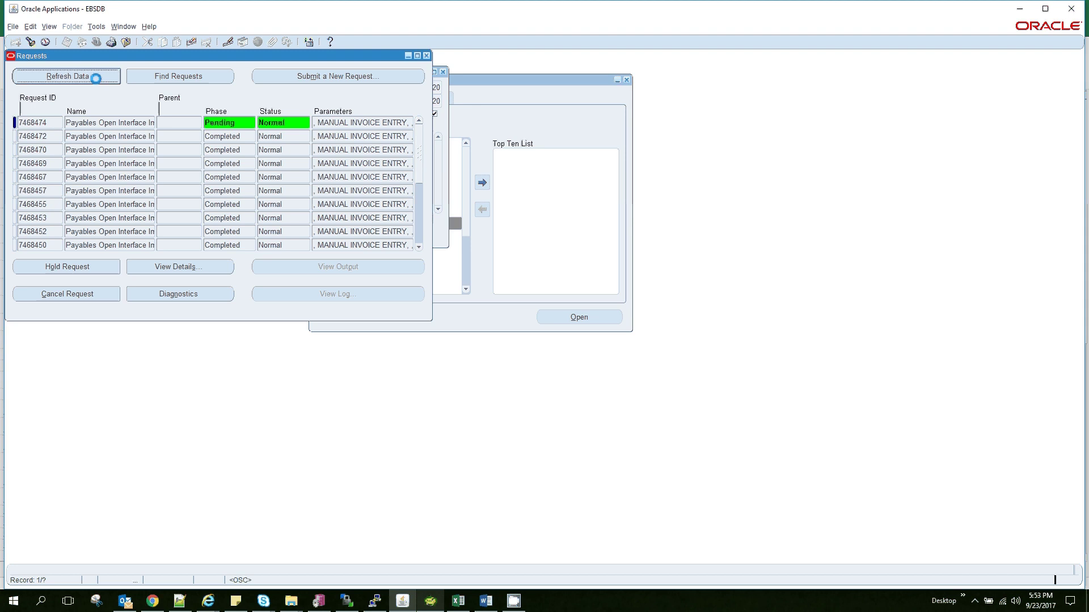
{"action": "left_click", "coordinate": [97, 76]}
{"action": "left_click", "coordinate": [97, 76]}
{"action": "left_click", "coordinate": [97, 76]}
{"action": "left_click", "coordinate": [97, 76]}
{"action": "left_click", "coordinate": [97, 76]}
{"action": "left_click", "coordinate": [97, 76]}
Step: Switch to Toad and rerun the AP_INVOICES_INTERFACE query for invoice_id 5173445
{"action": "left_click", "coordinate": [430, 607]}
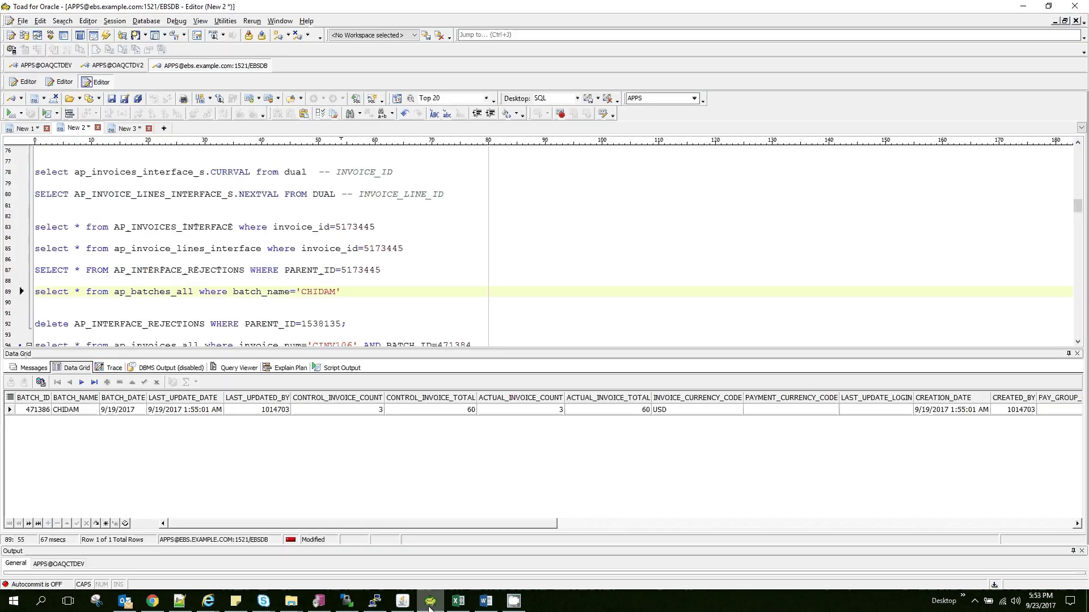
{"action": "left_click", "coordinate": [466, 230]}
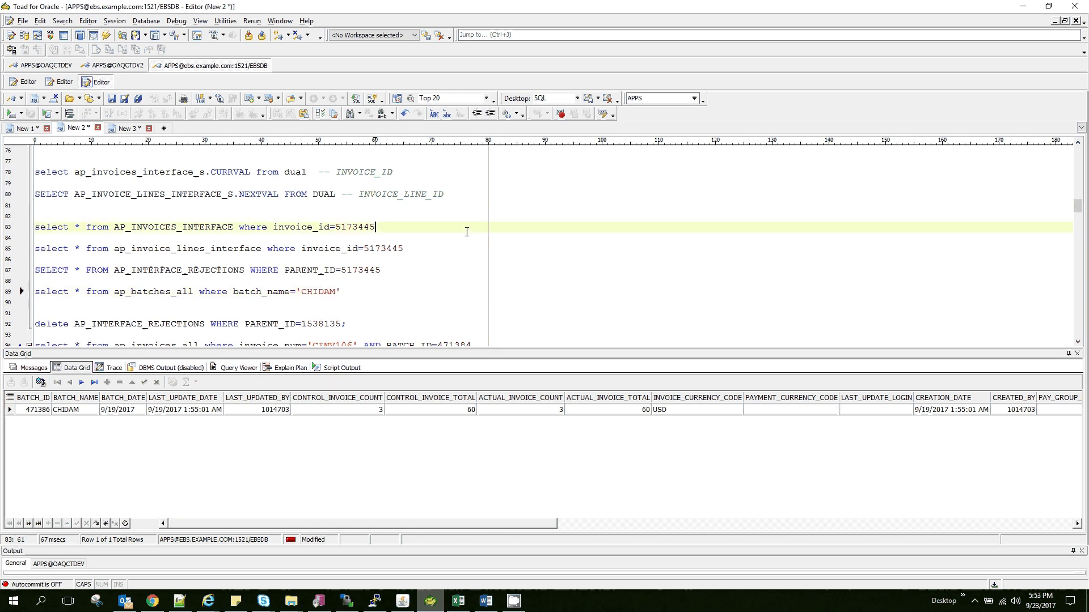
{"action": "key", "text": "F9"}
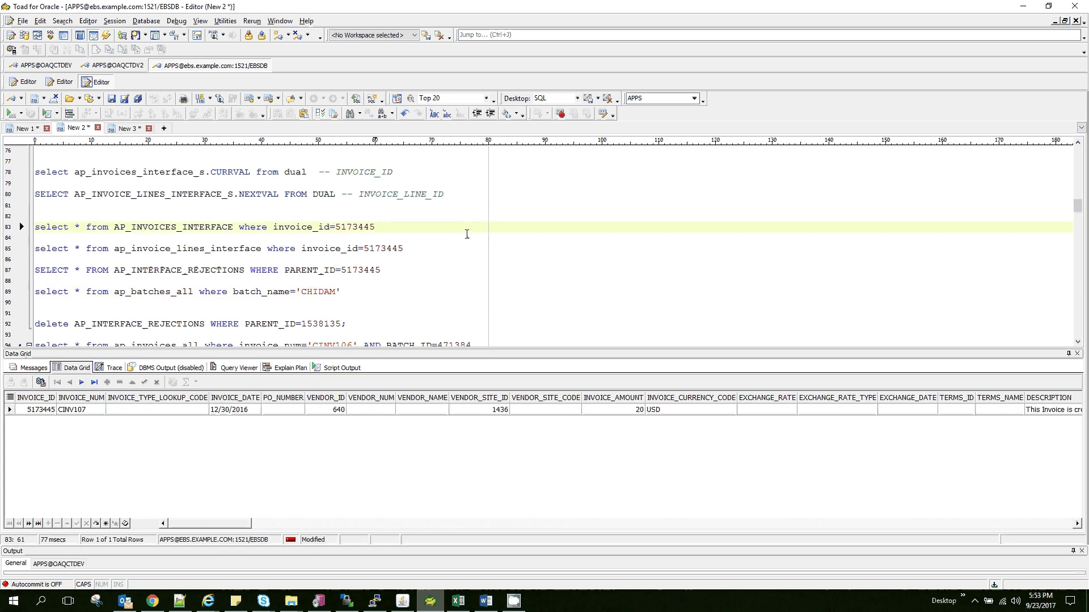
{"action": "scroll", "coordinate": [467, 234], "scroll_direction": "down", "scroll_amount": 2}
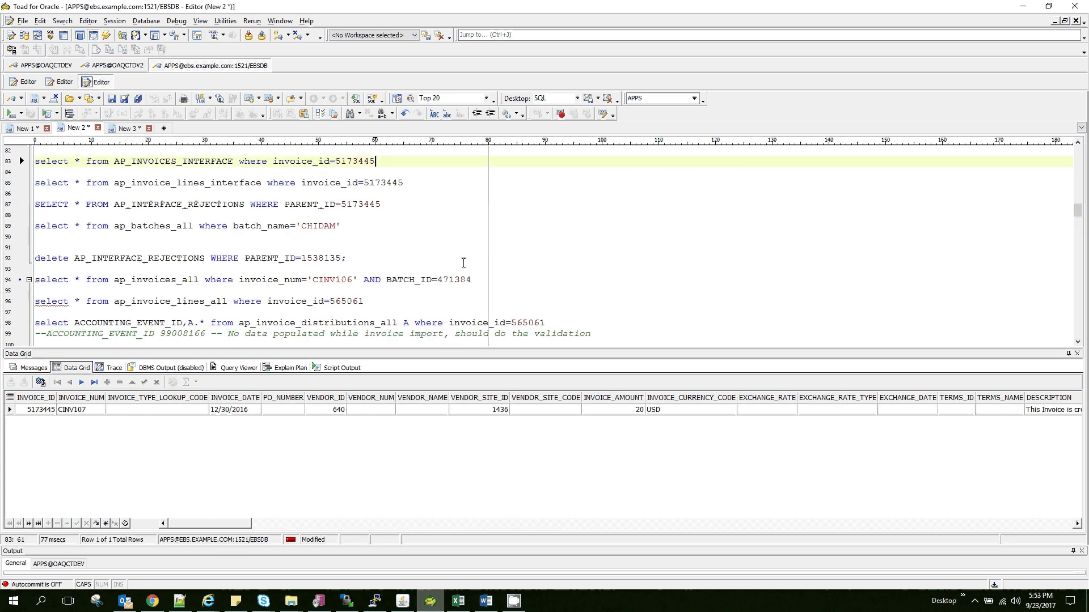
Step: Return to Oracle Applications, refresh the requests list and view the import request's output report in Internet Explorer
{"action": "left_click", "coordinate": [440, 603]}
{"action": "left_click", "coordinate": [111, 78]}
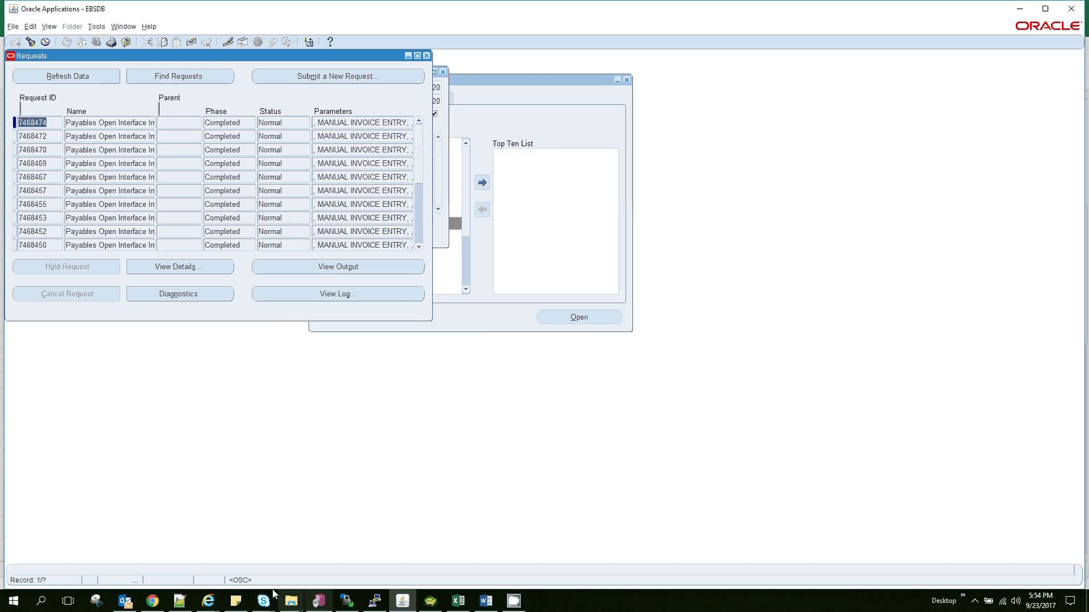
{"action": "mouse_move", "coordinate": [208, 601]}
{"action": "left_click", "coordinate": [572, 548]}
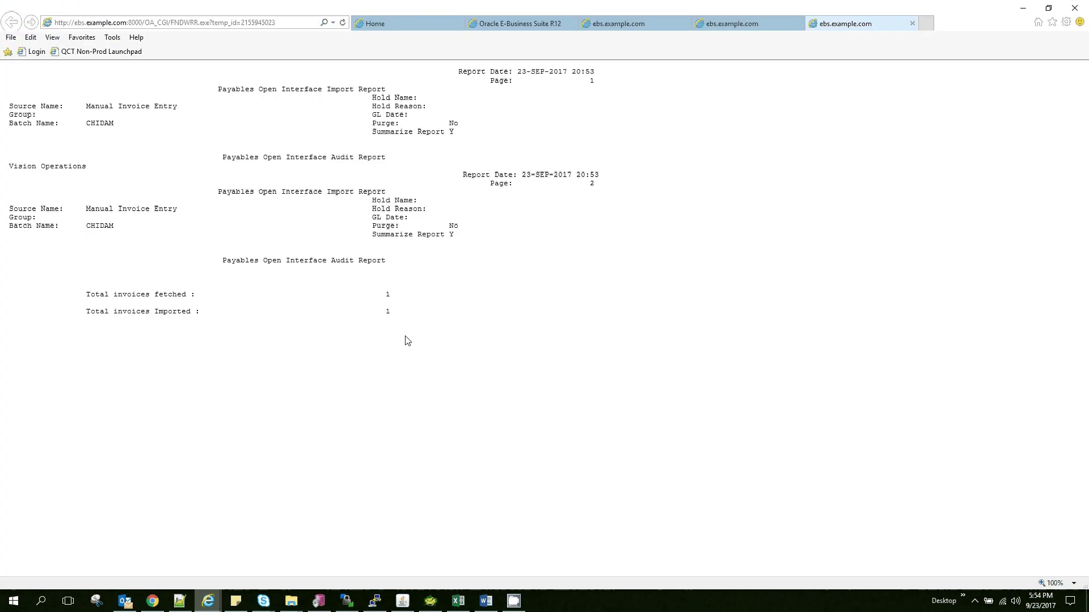
Step: Examine the source name, batch name and the fetched and imported invoice totals in the import report
{"action": "double_click", "coordinate": [95, 125]}
{"action": "double_click", "coordinate": [111, 107]}
{"action": "left_click", "coordinate": [399, 292]}
{"action": "left_click_drag", "start_coordinate": [418, 328], "coordinate": [176, 300]}
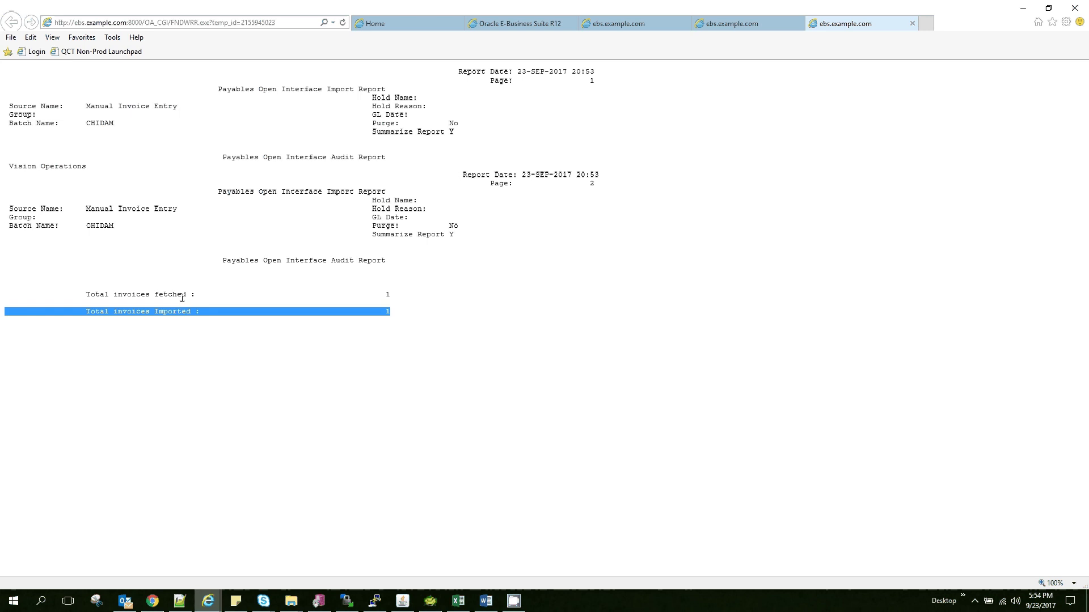
Step: Switch to Toad, rerun the AP_INVOICES_INTERFACE query for invoice_id 5173445 and check the row's STATUS and INVOICE_NUM columns
{"action": "double_click", "coordinate": [182, 296]}
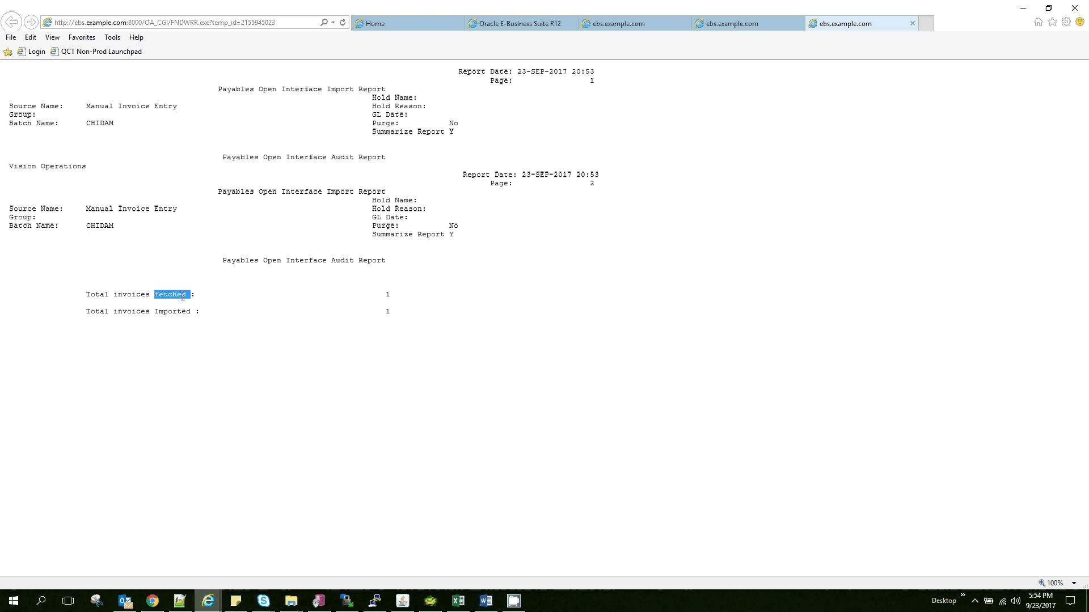
{"action": "left_click", "coordinate": [427, 608]}
{"action": "left_click", "coordinate": [380, 249]}
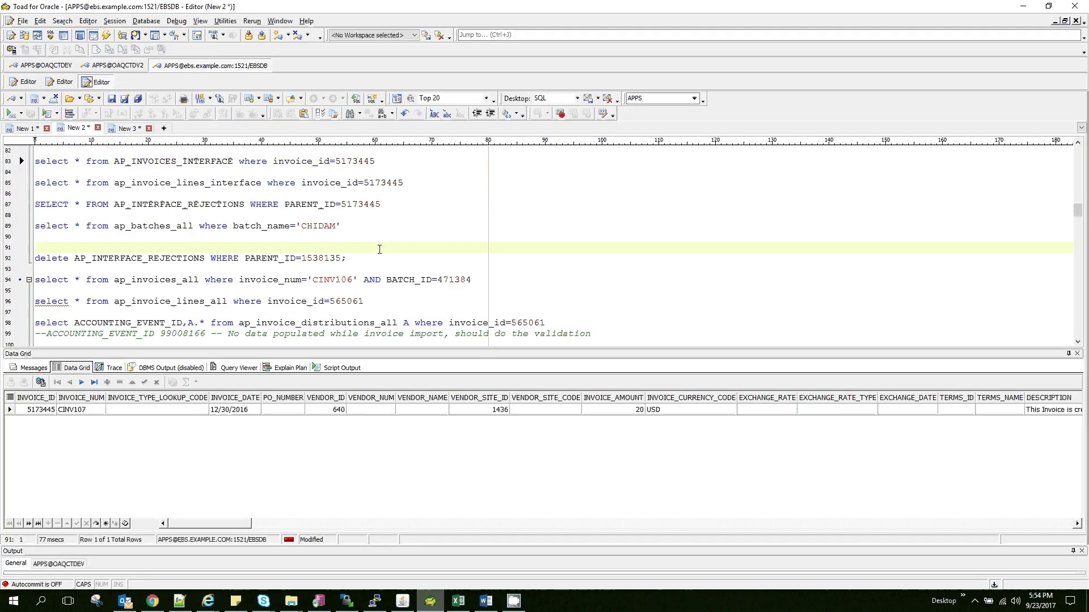
{"action": "left_click", "coordinate": [444, 182]}
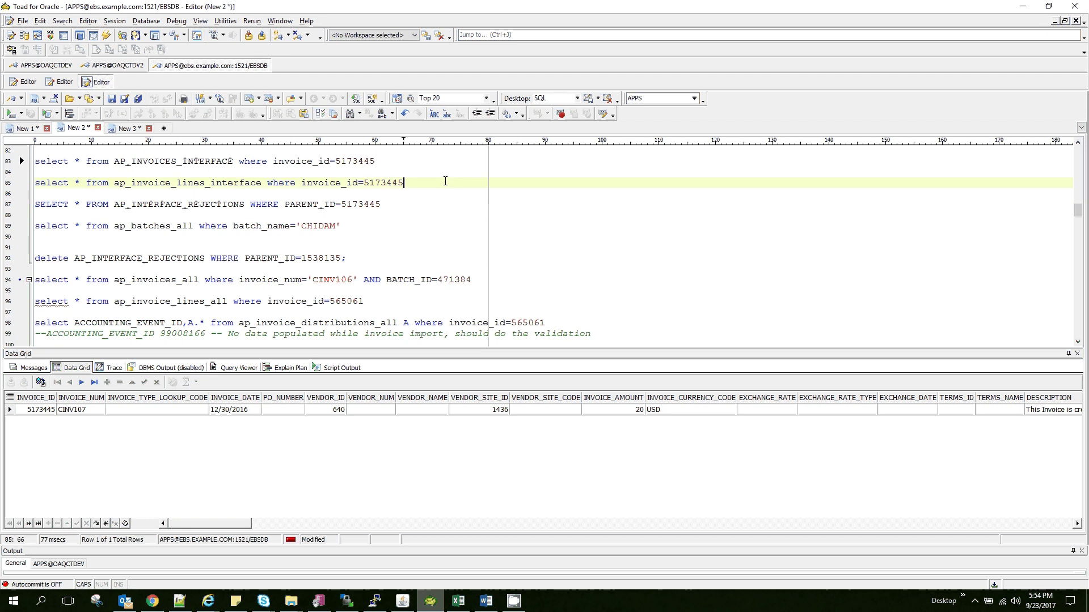
{"action": "scroll", "coordinate": [469, 242], "scroll_direction": "up", "scroll_amount": 1}
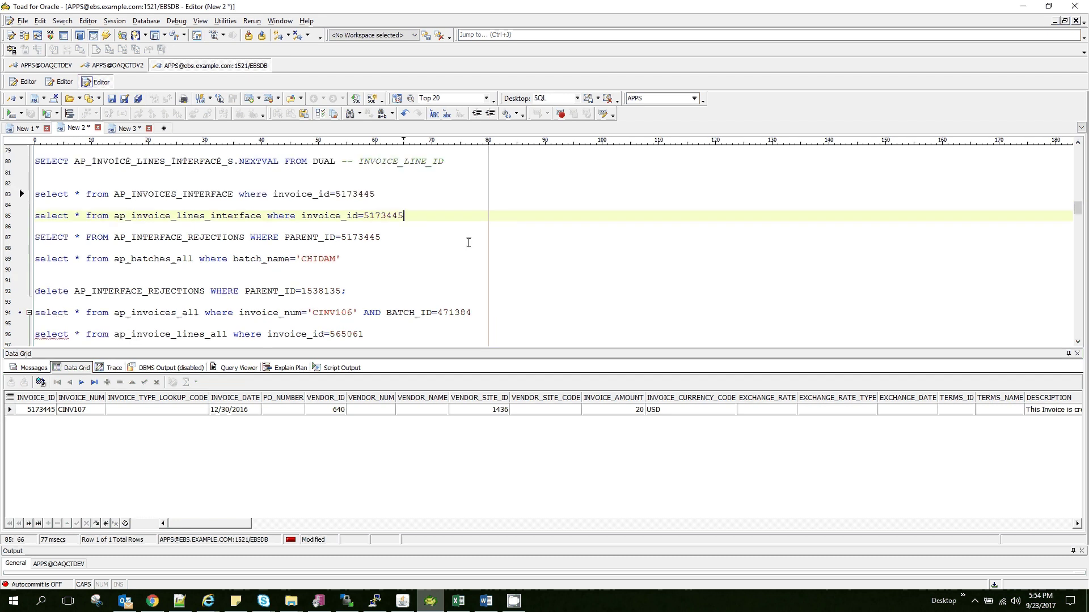
{"action": "left_click", "coordinate": [412, 193]}
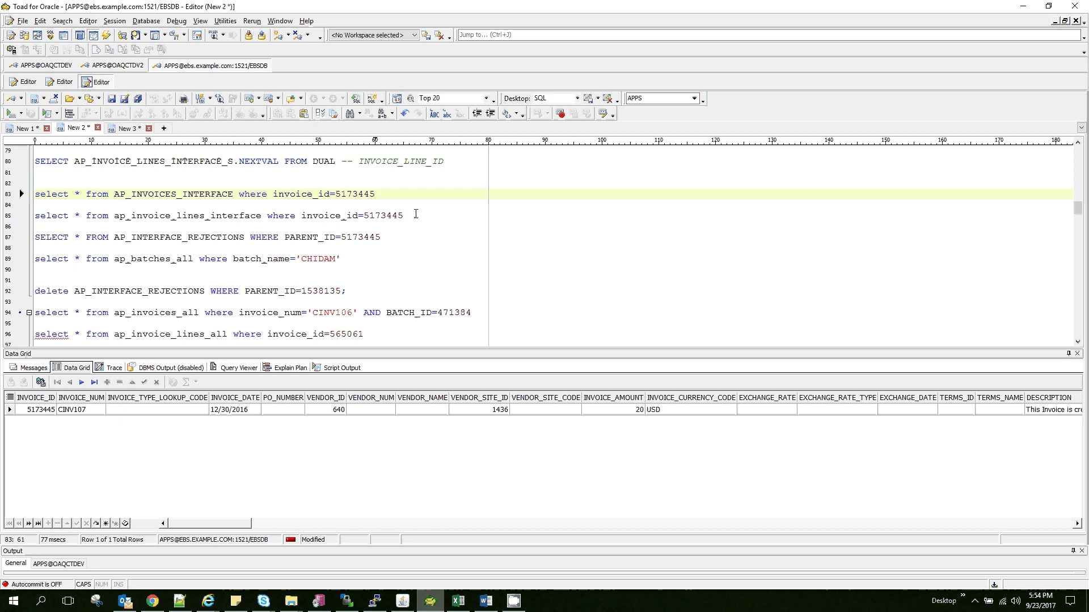
{"action": "key", "text": "F9"}
{"action": "left_click_drag", "start_coordinate": [230, 523], "coordinate": [506, 547]}
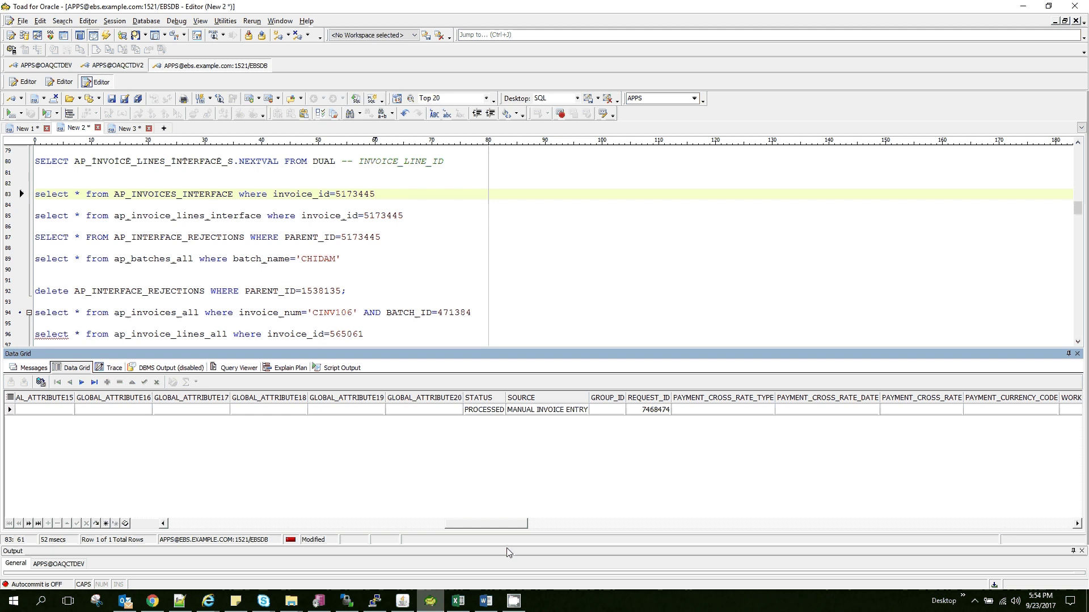
{"action": "left_click", "coordinate": [479, 412]}
{"action": "left_click_drag", "start_coordinate": [486, 525], "coordinate": [142, 518]}
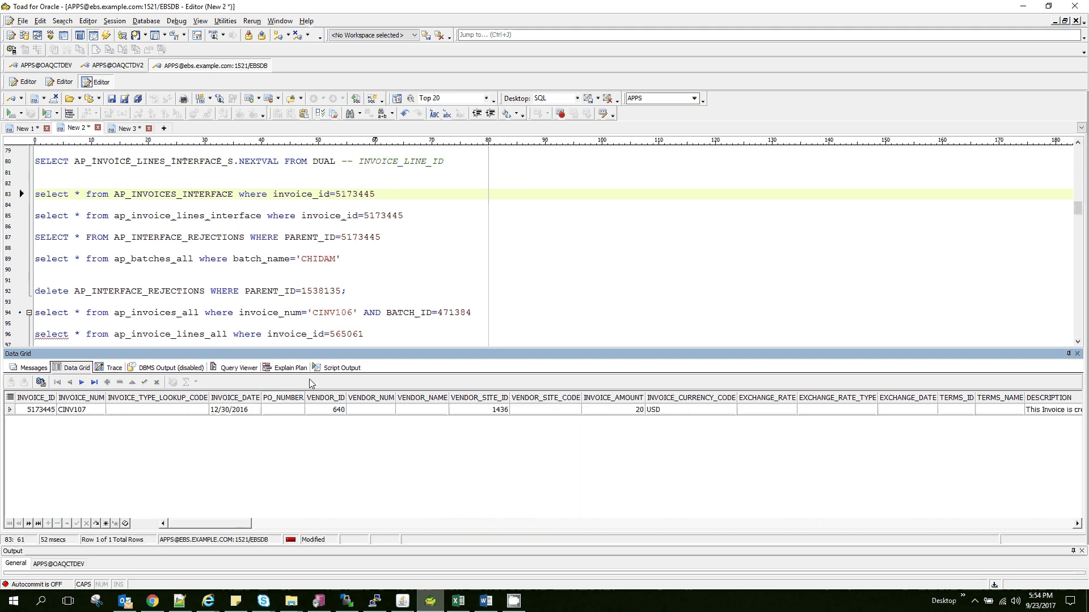
{"action": "left_click", "coordinate": [68, 410]}
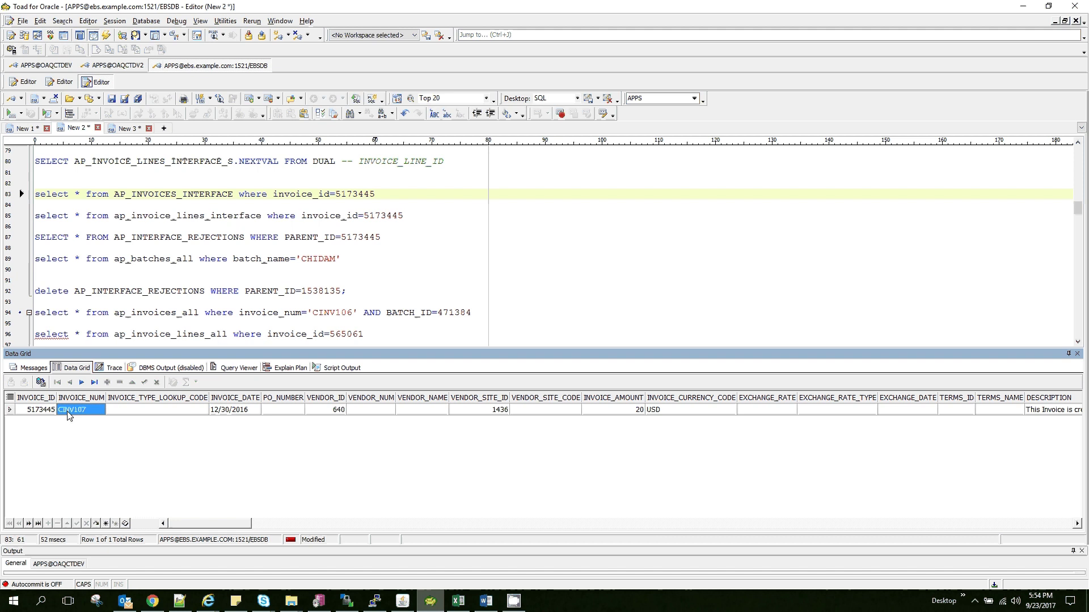
Step: Change the invoice_num condition in the ap_invoices_all query to 'CINV107'
{"action": "left_click", "coordinate": [483, 283]}
{"action": "scroll", "coordinate": [482, 283], "scroll_direction": "down", "scroll_amount": 2}
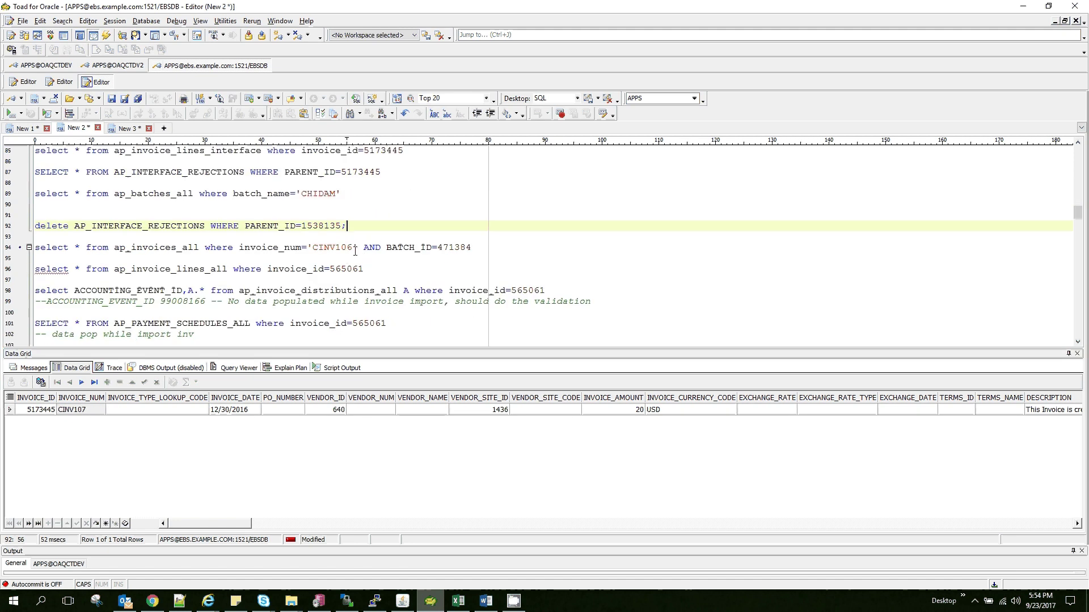
{"action": "left_click", "coordinate": [354, 248]}
{"action": "key", "text": "BackSpace"}
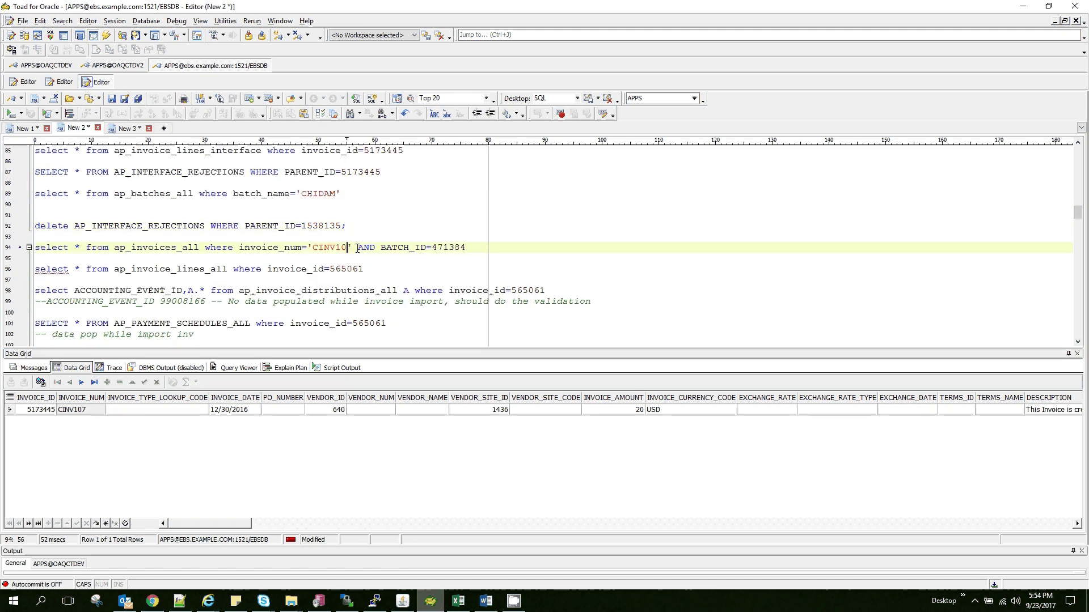
{"action": "type", "text": "7"}
Step: Run the ap_batches_all query by batch name and copy the BATCH_ID from its result row
{"action": "left_click", "coordinate": [376, 194]}
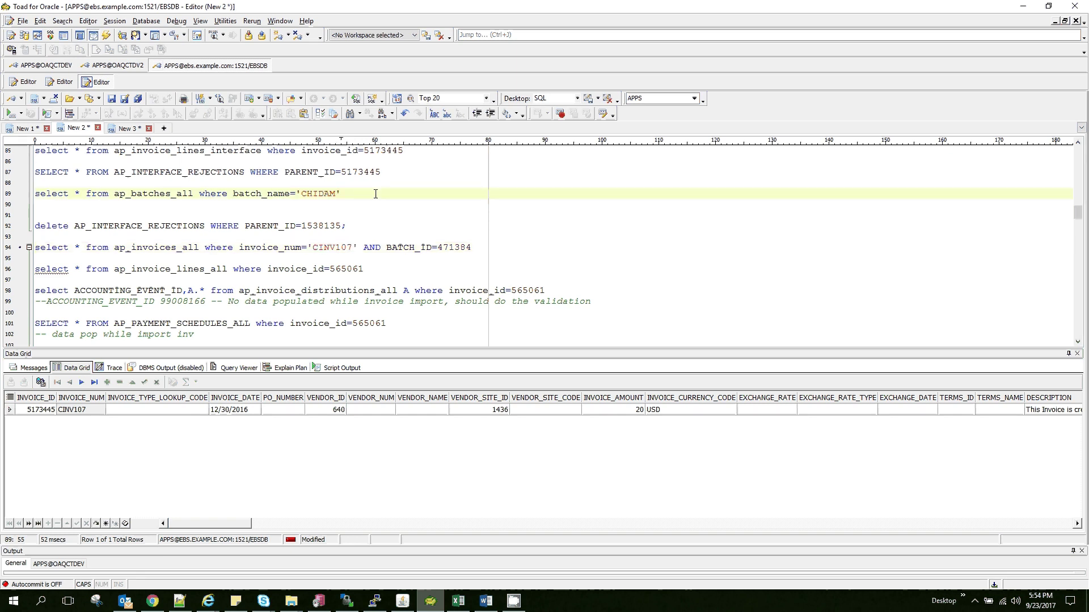
{"action": "key", "text": "F9"}
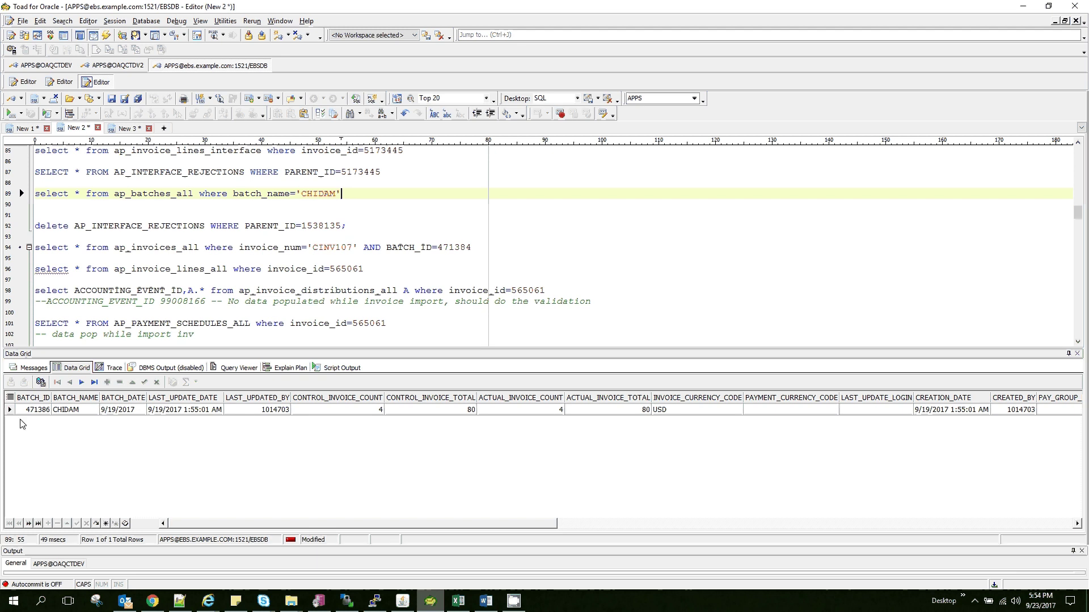
{"action": "left_click", "coordinate": [25, 413]}
{"action": "left_click", "coordinate": [25, 413]}
{"action": "key", "text": "ctrl+c"}
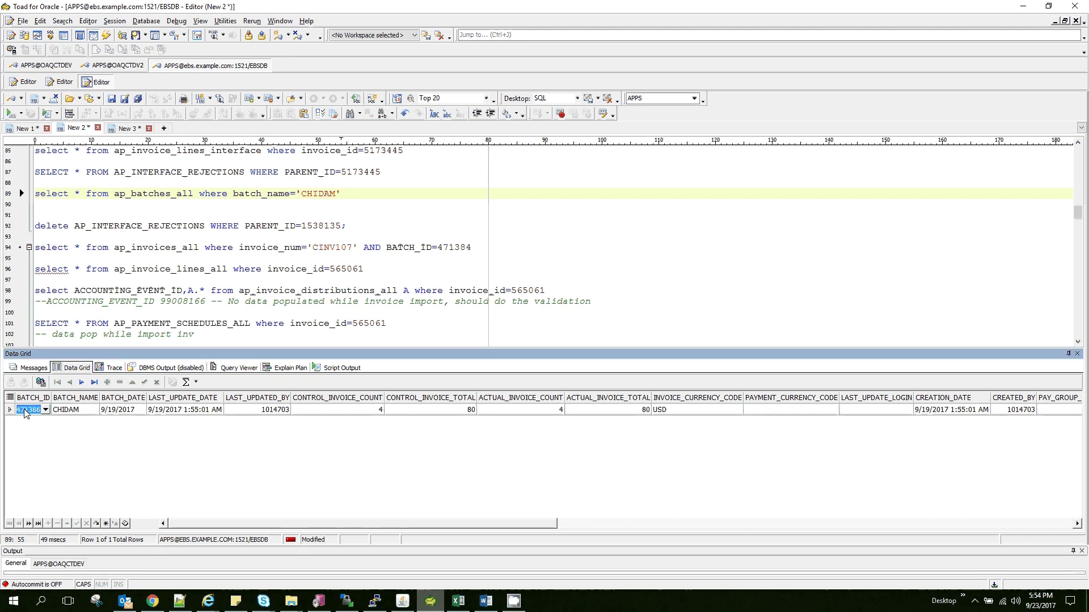
Step: Set BATCH_ID to 471386 in the ap_invoices_all query and run it
{"action": "left_click", "coordinate": [459, 248]}
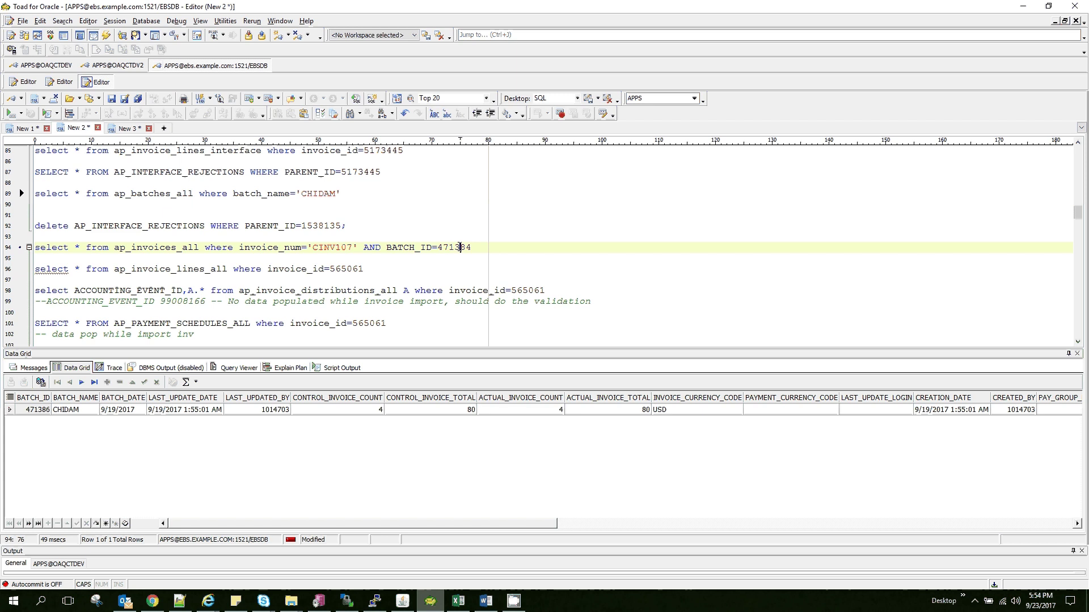
{"action": "double_click", "coordinate": [460, 248]}
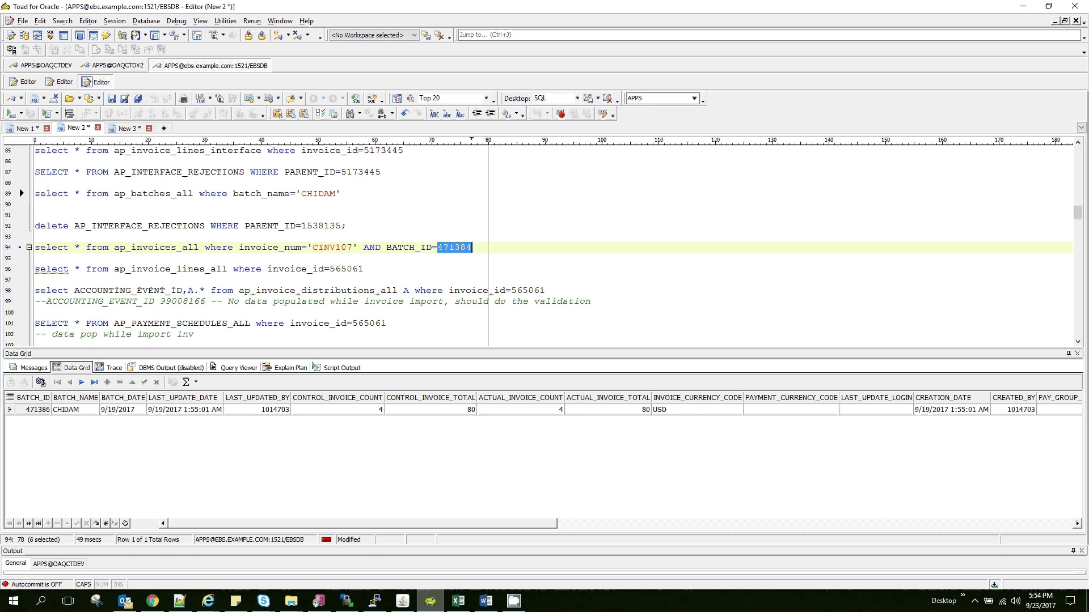
{"action": "key", "text": "ctrl+v"}
{"action": "key", "text": "F9"}
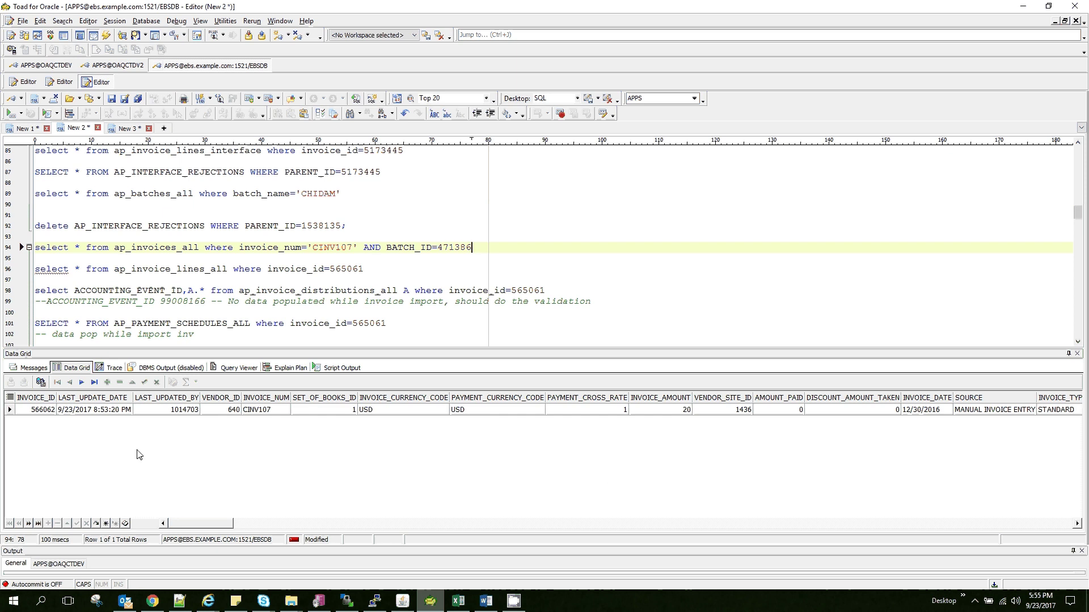
Step: Take the INVOICE_ID from the ap_invoices_all result, set invoice_id to 566062 in the ap_invoice_lines_all query and run it
{"action": "left_click", "coordinate": [49, 410]}
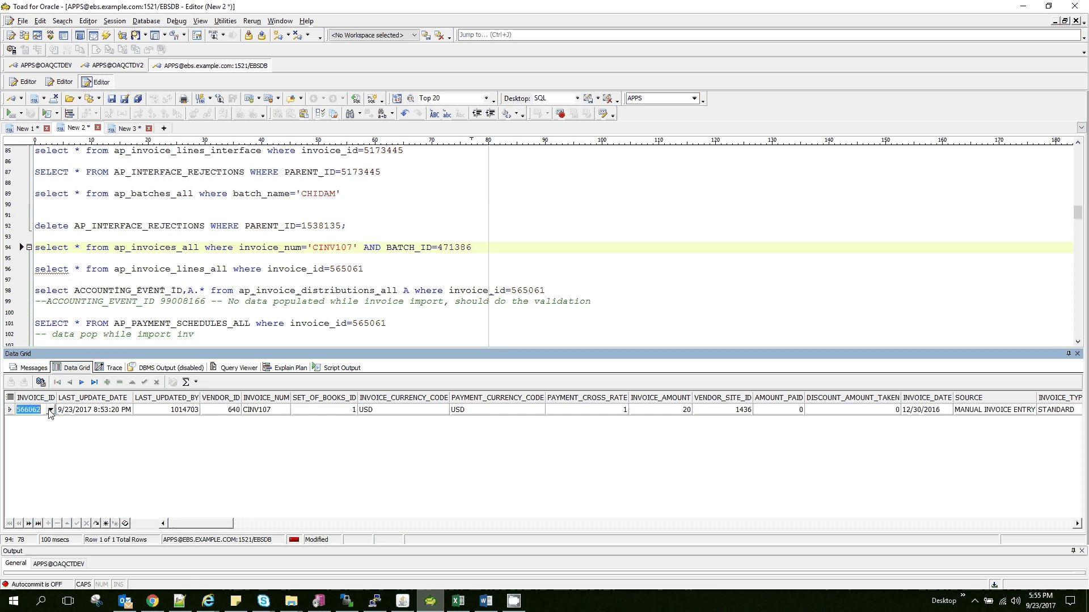
{"action": "left_click", "coordinate": [349, 268]}
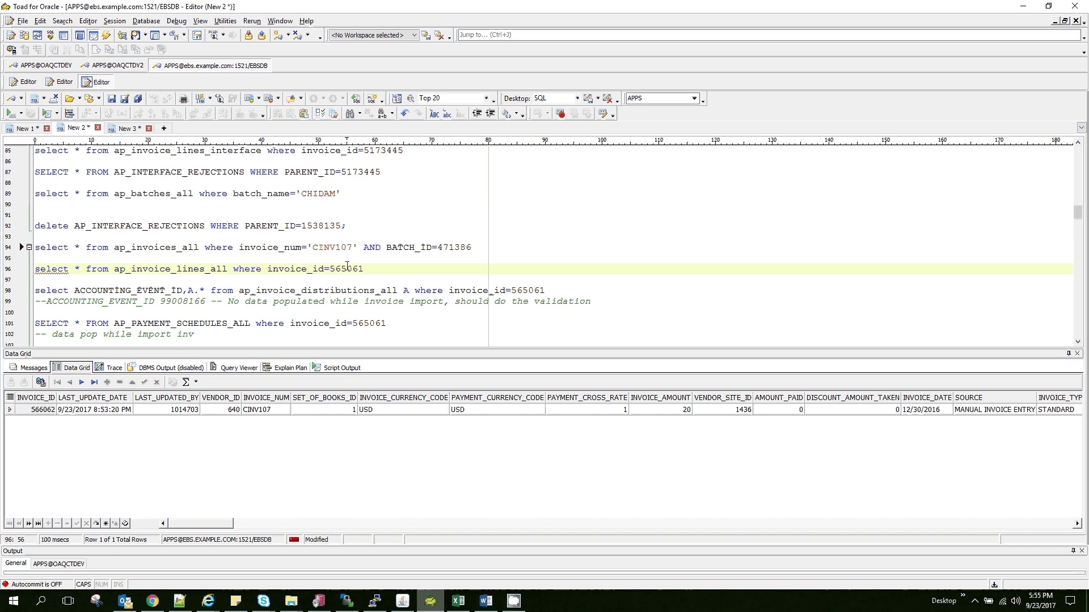
{"action": "double_click", "coordinate": [348, 268]}
{"action": "type", "text": "566062"}
{"action": "key", "text": "F9"}
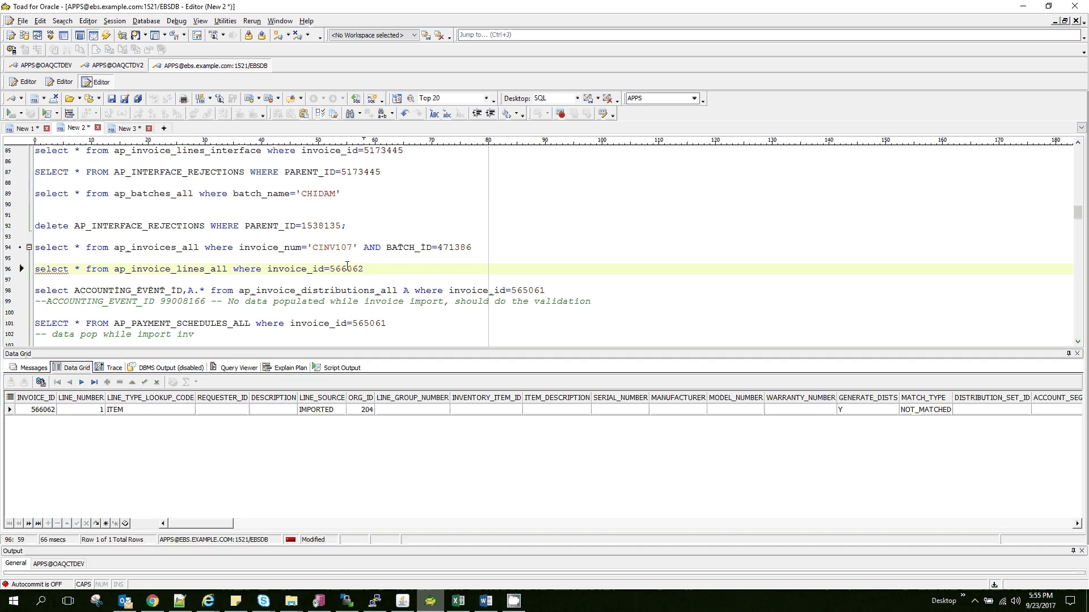
Step: Set invoice_id to 566062 in the ap_invoice_distributions_all query and run it
{"action": "double_click", "coordinate": [531, 290]}
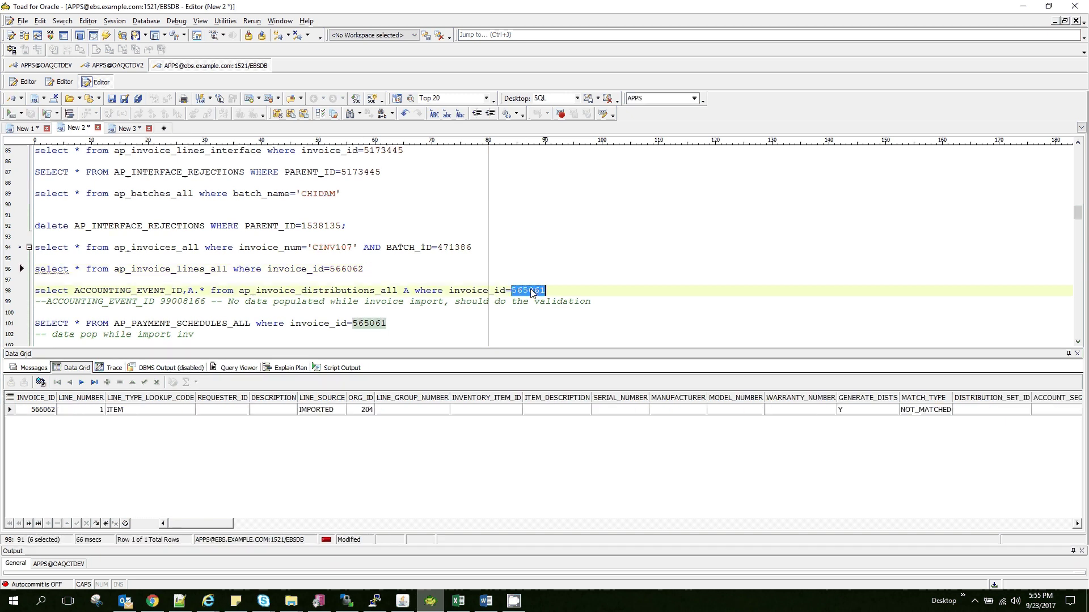
{"action": "type", "text": "566062"}
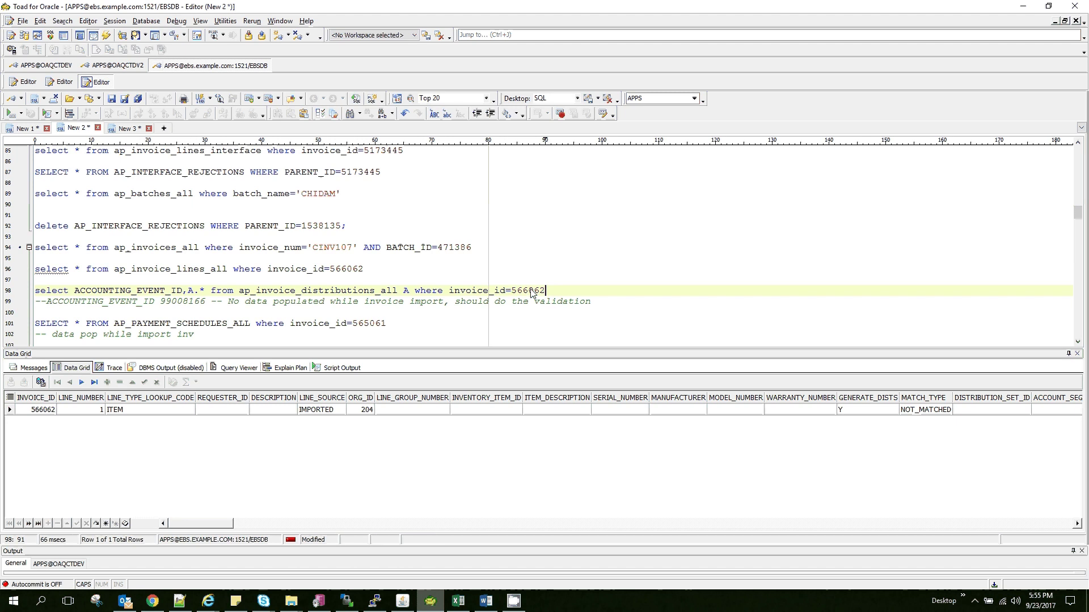
{"action": "key", "text": "F9"}
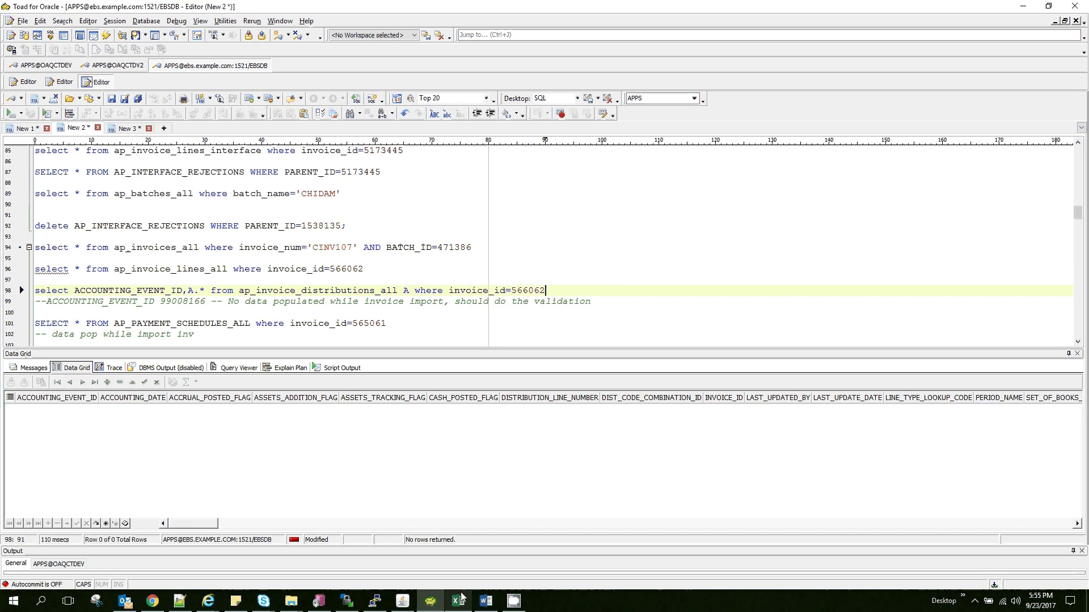
Step: Switch to Oracle Applications, close the Requests and Open Interface Invoices windows, and open the Invoices entry function
{"action": "left_click", "coordinate": [403, 601]}
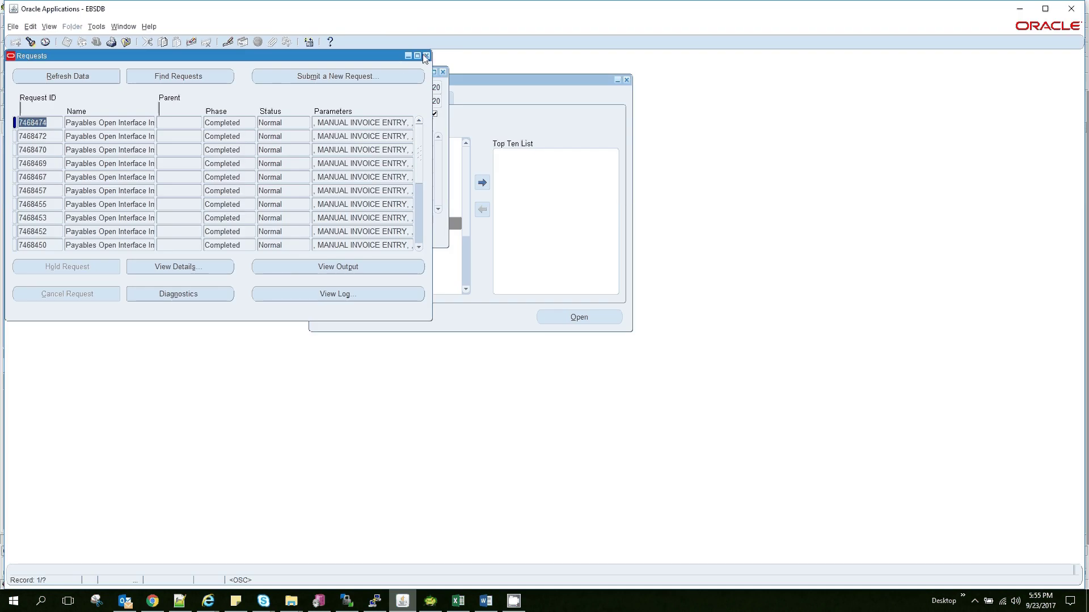
{"action": "left_click", "coordinate": [427, 55]}
{"action": "left_click", "coordinate": [443, 73]}
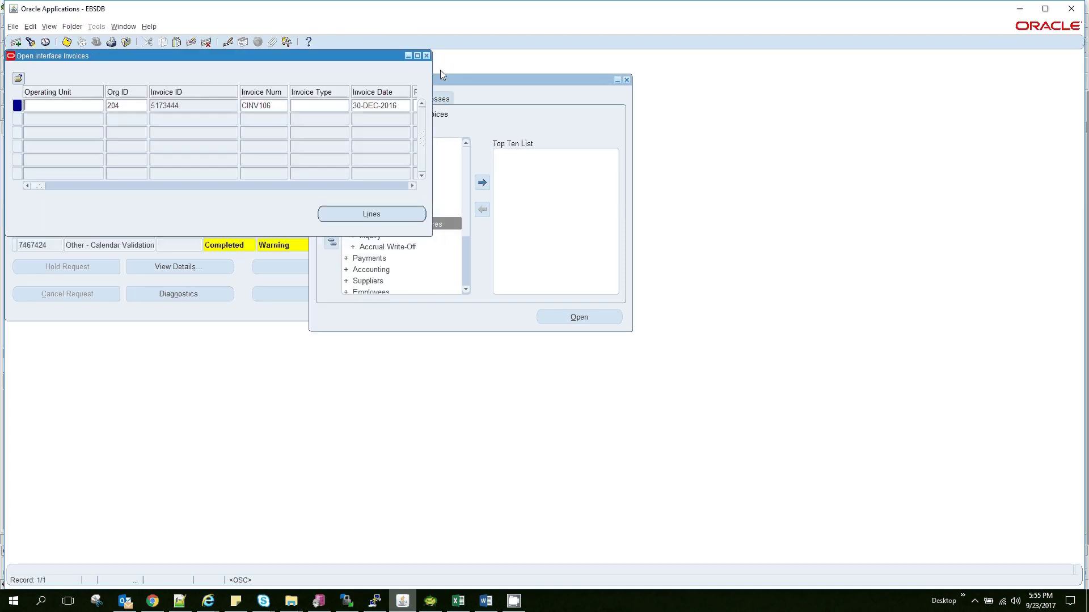
{"action": "left_click", "coordinate": [427, 55]}
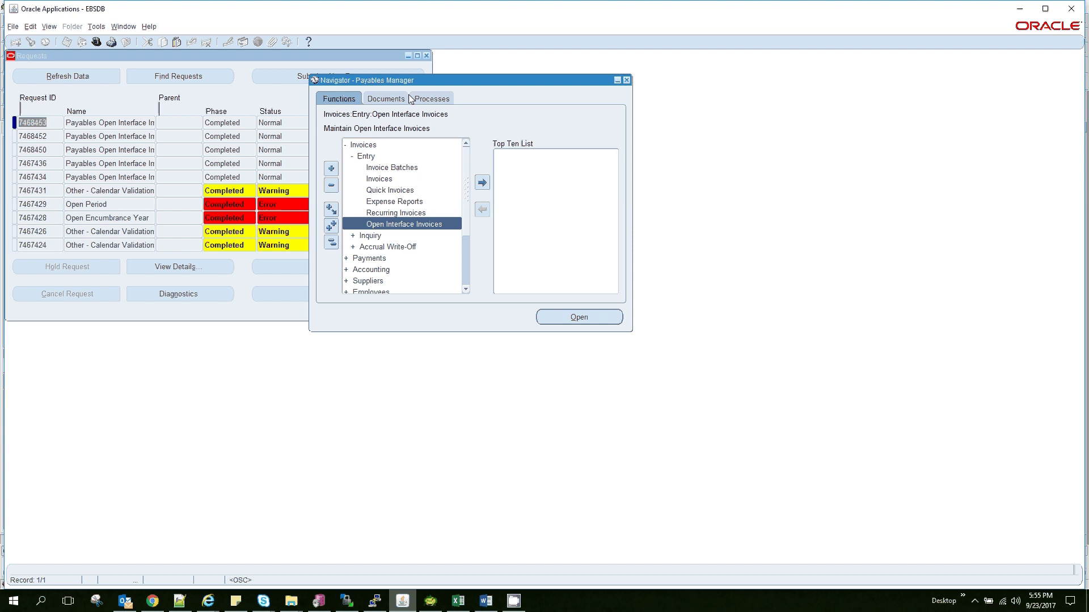
{"action": "left_click", "coordinate": [386, 179]}
{"action": "double_click", "coordinate": [389, 180]}
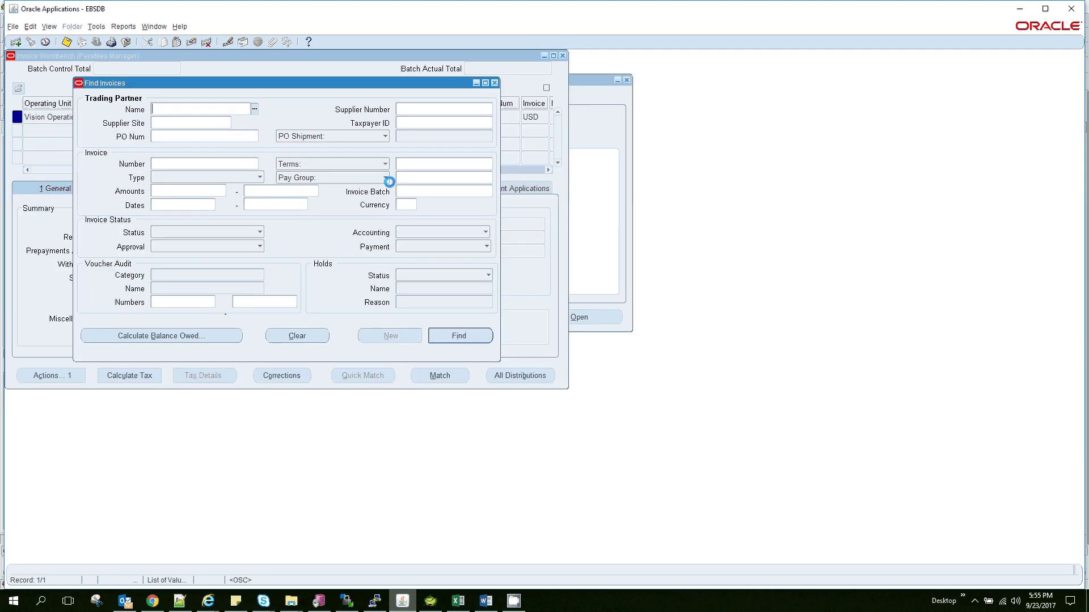
Step: Find the invoice with number CINV107
{"action": "left_click", "coordinate": [201, 164]}
{"action": "type", "text": "CINV"}
{"action": "type", "text": "-107"}
{"action": "left_click", "coordinate": [459, 333]}
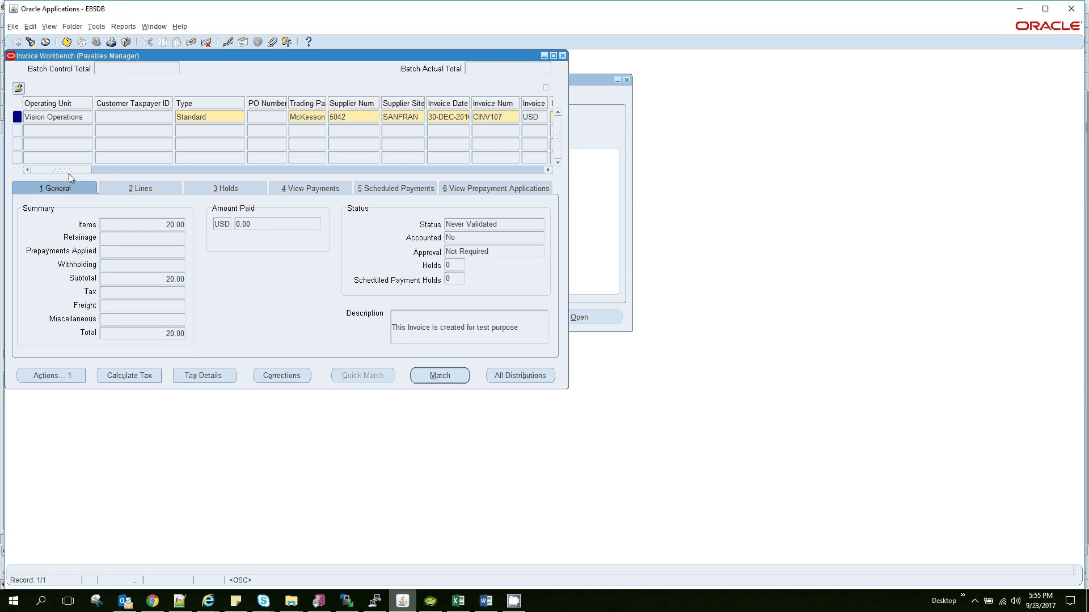
Step: Review the invoice's header fields from supplier through remit-to bank account, and open the distributions of invoice line 1
{"action": "left_click_drag", "start_coordinate": [56, 172], "coordinate": [89, 171]}
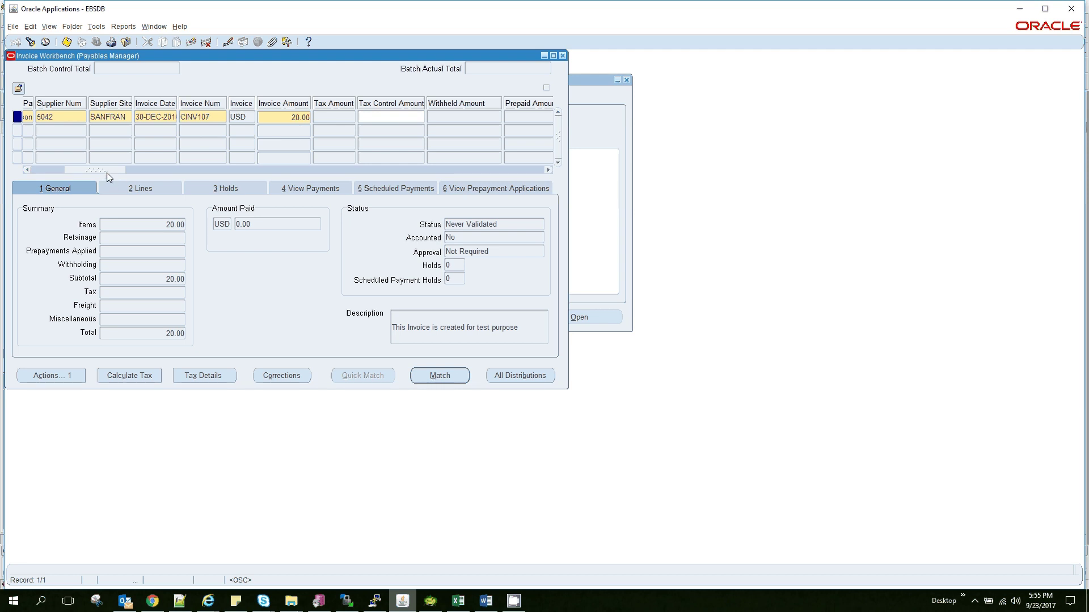
{"action": "left_click_drag", "start_coordinate": [107, 172], "coordinate": [167, 182]}
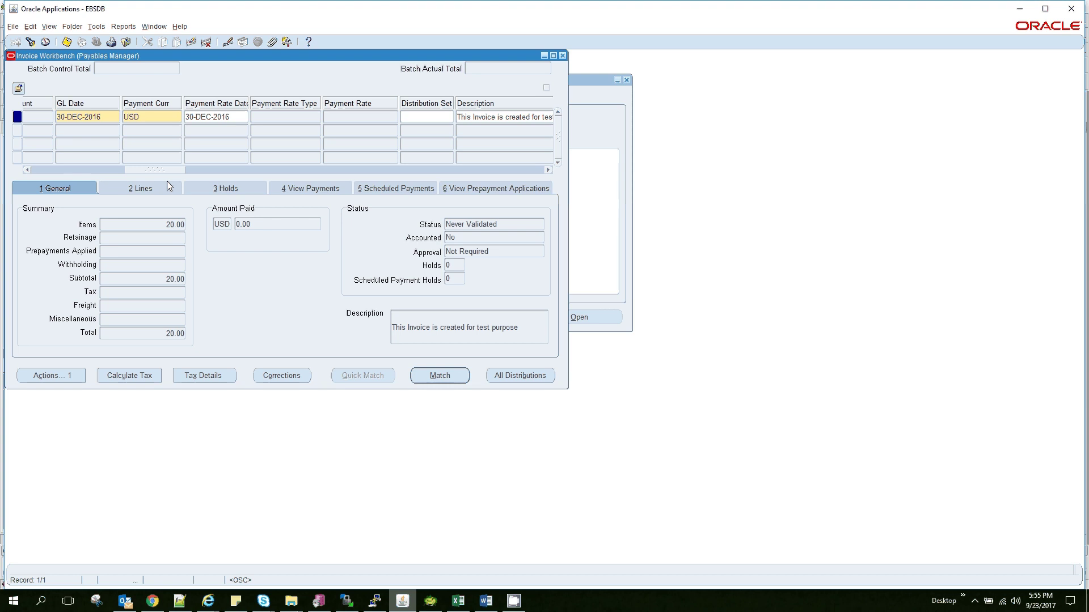
{"action": "left_click_drag", "start_coordinate": [166, 182], "coordinate": [316, 197]}
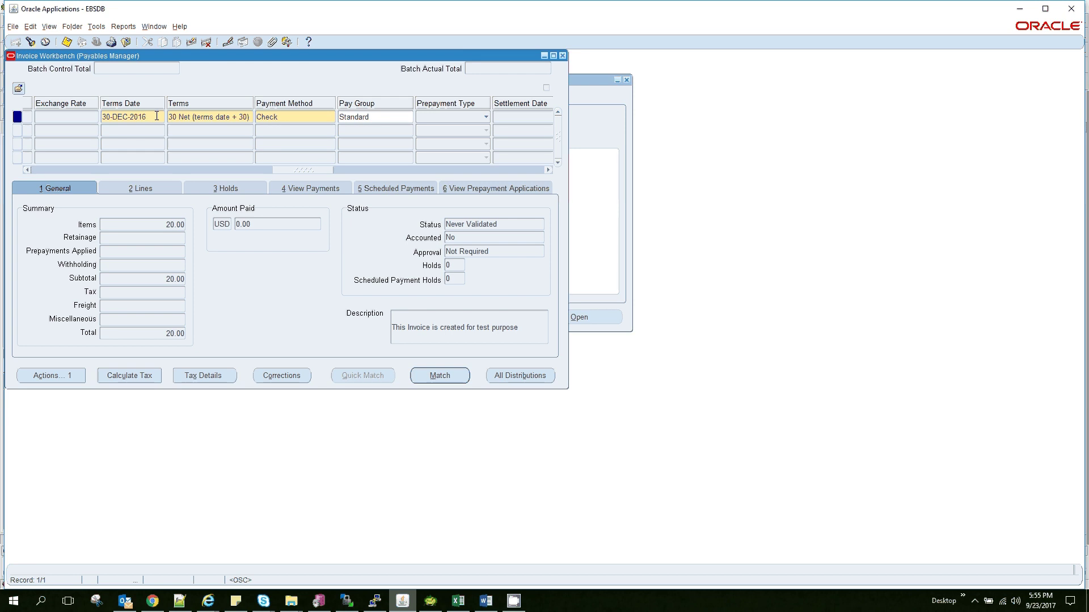
{"action": "left_click_drag", "start_coordinate": [283, 167], "coordinate": [500, 160]}
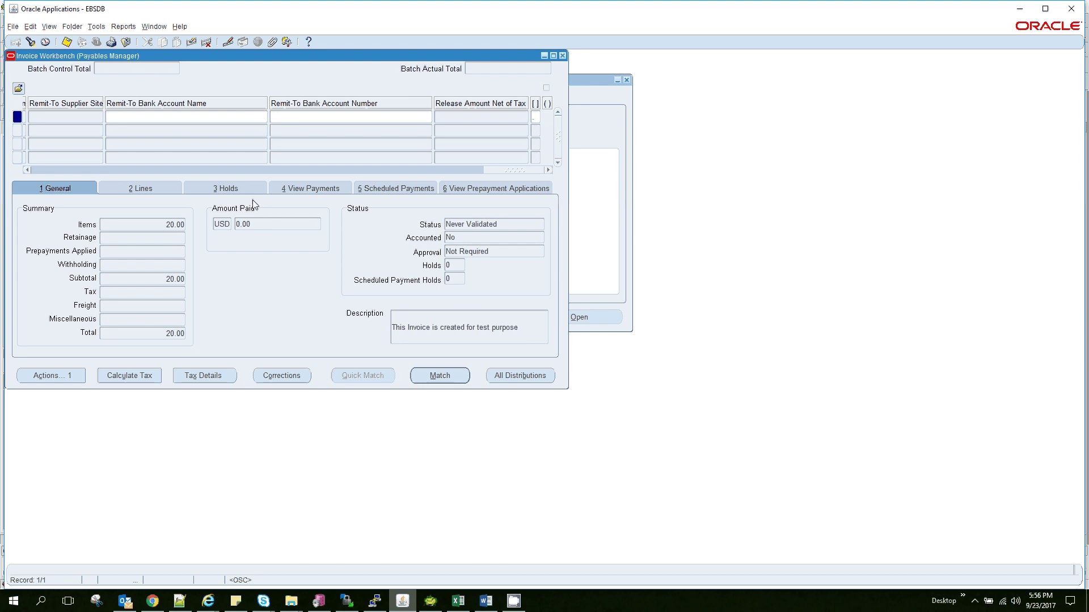
{"action": "left_click", "coordinate": [143, 187]}
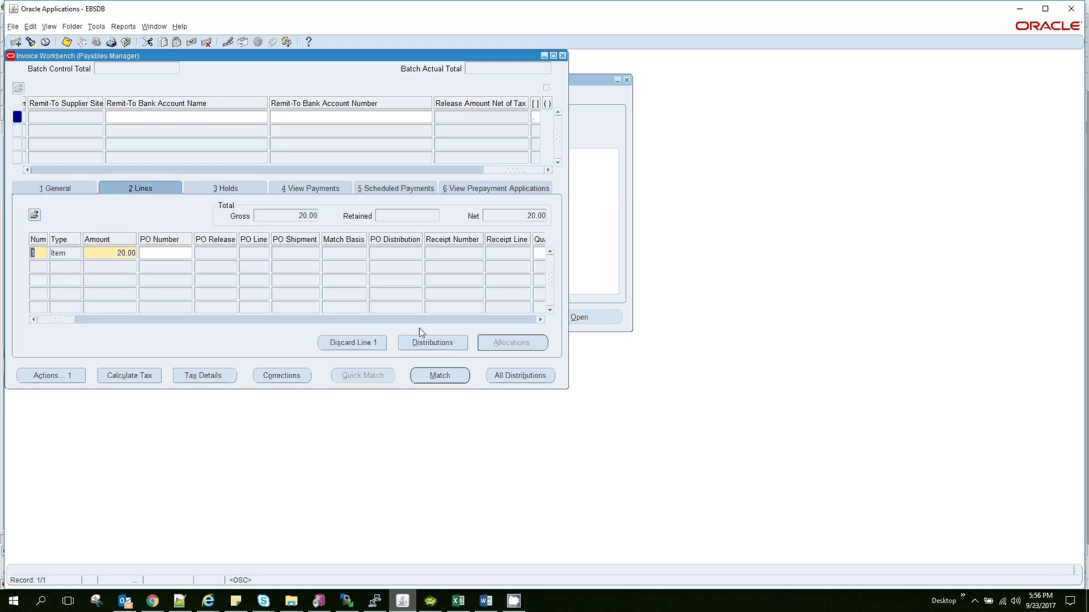
{"action": "left_click", "coordinate": [444, 341]}
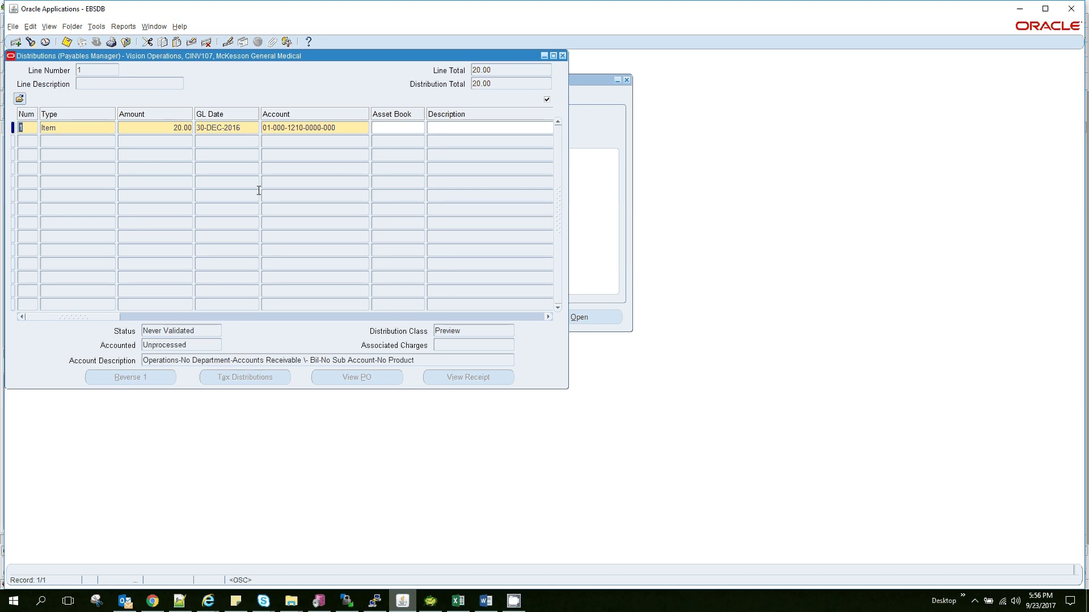
Step: Switch to Toad, rerun the ap_invoice_distributions_all query for invoice_id 566062, and return to the Distributions window in Oracle Applications
{"action": "left_click", "coordinate": [430, 600]}
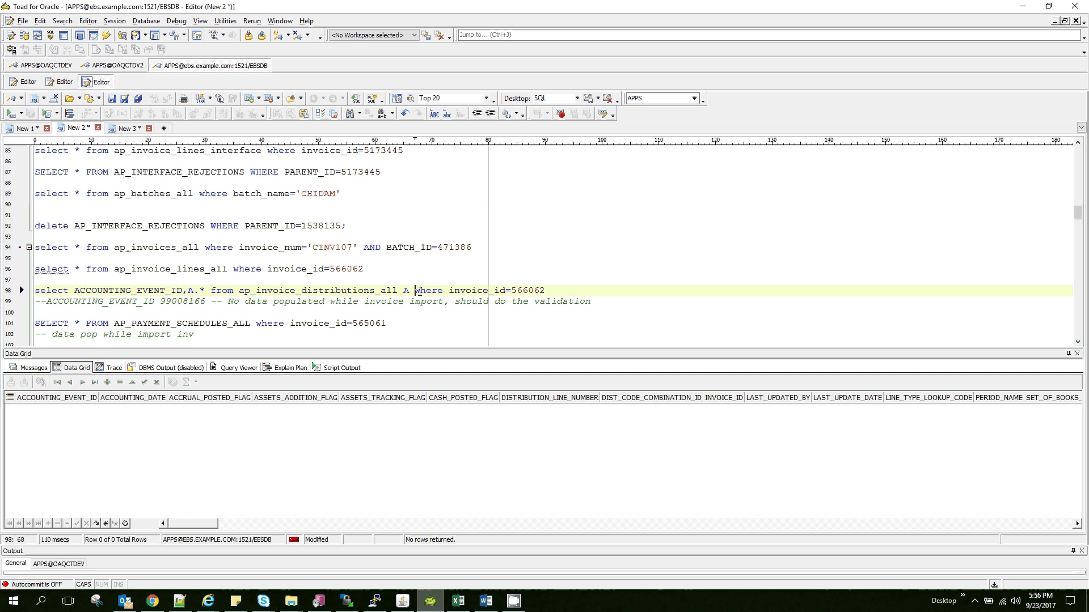
{"action": "key", "text": "F9"}
{"action": "left_click", "coordinate": [403, 601]}
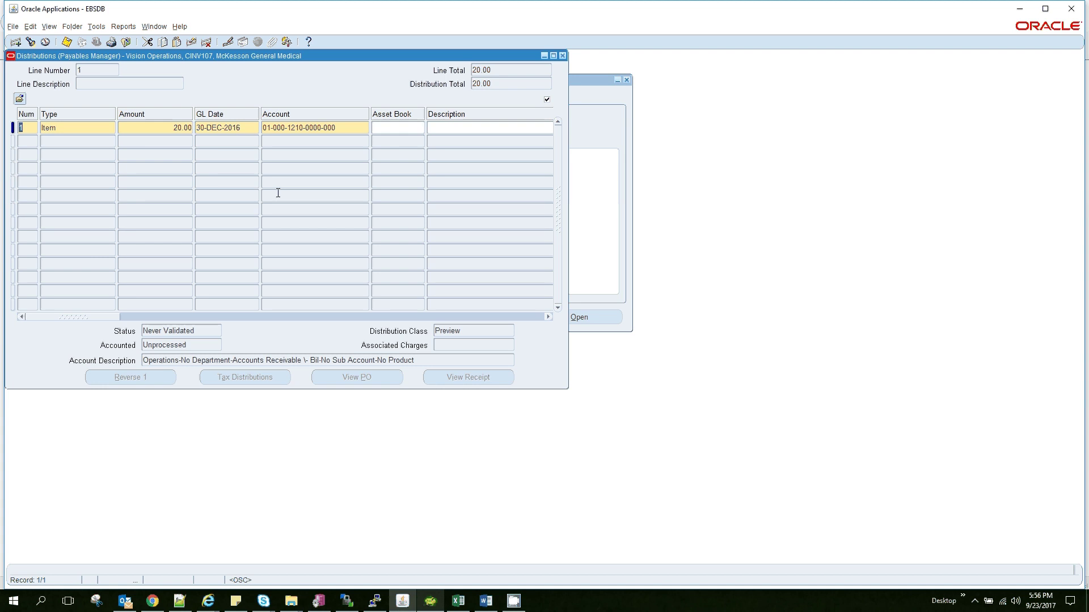
Step: Check the distribution class in the Distributions window, compare it with the ap_invoice_distributions_all query in Toad, and return to Oracle Applications
{"action": "left_click", "coordinate": [474, 332]}
{"action": "left_click", "coordinate": [431, 602]}
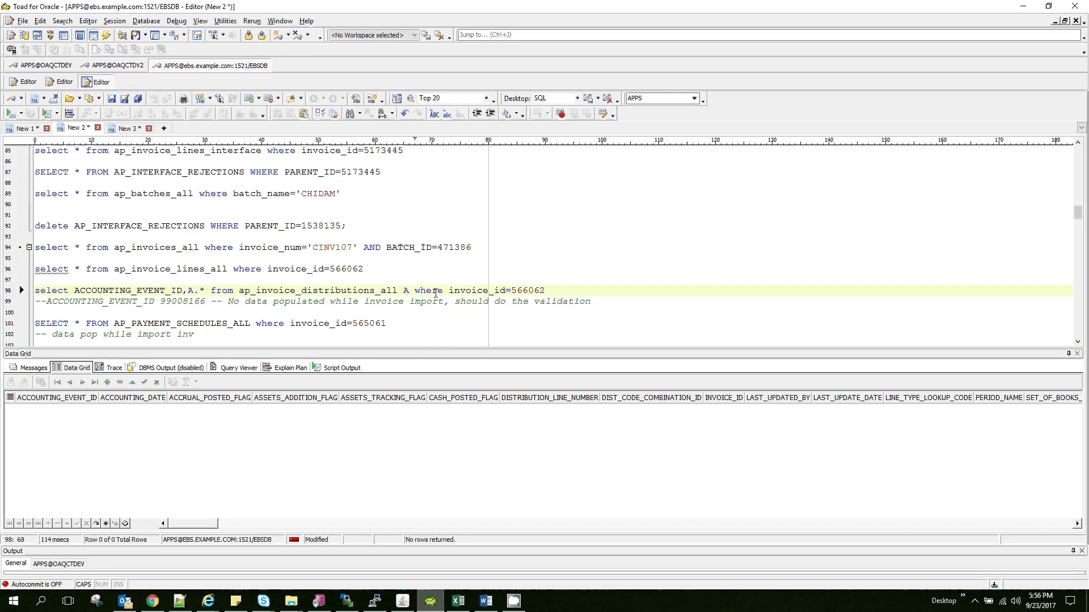
{"action": "key", "text": "alt+Tab"}
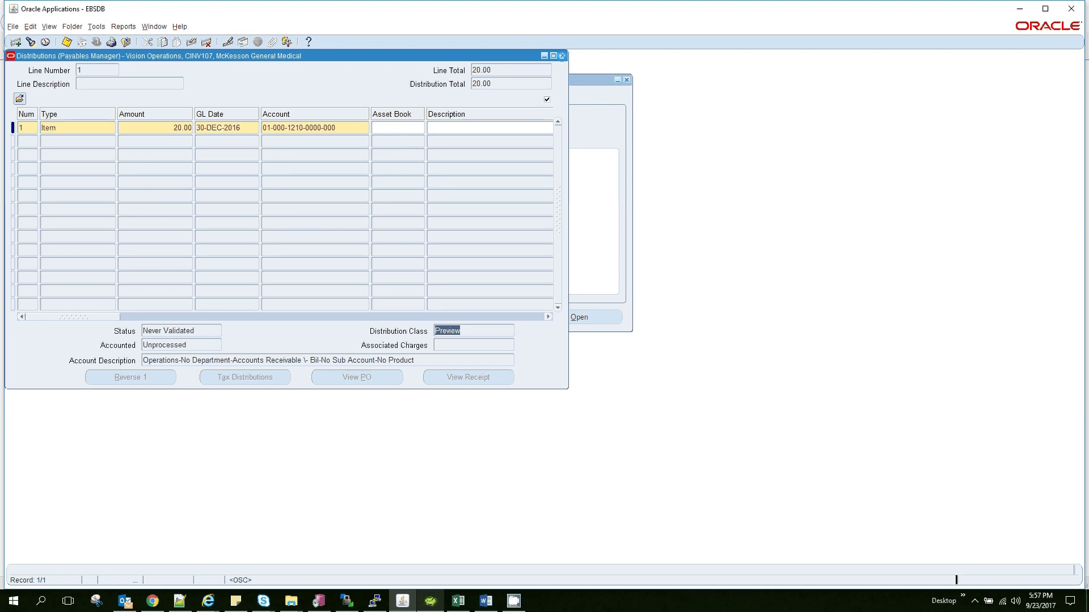
Step: Close the Distributions window and review the invoice's available actions and its general validation, accounting and approval statuses
{"action": "left_click", "coordinate": [561, 56]}
{"action": "left_click", "coordinate": [57, 191]}
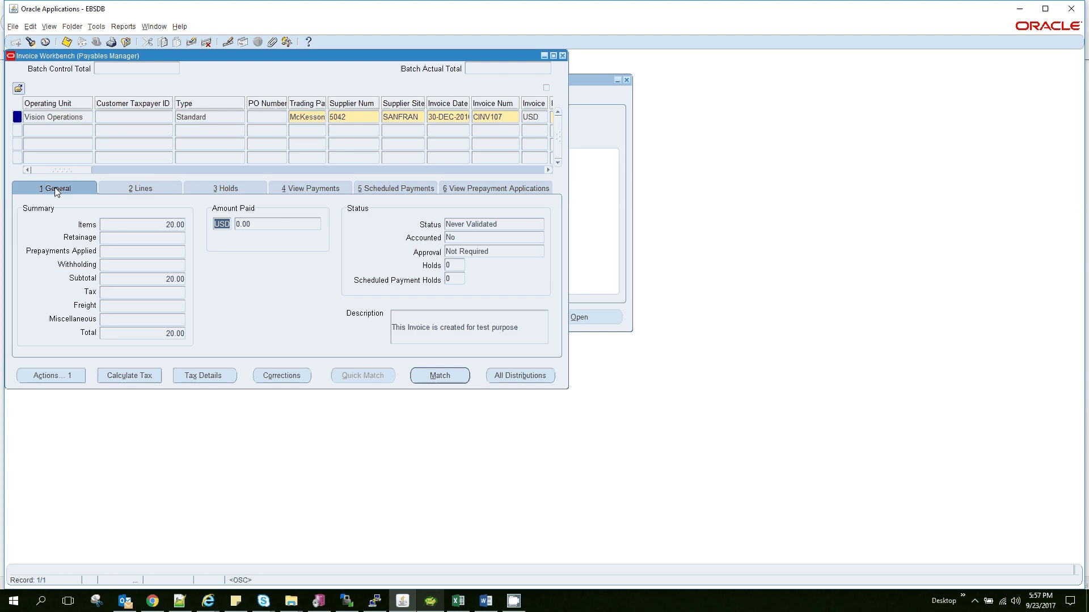
{"action": "left_click", "coordinate": [47, 379]}
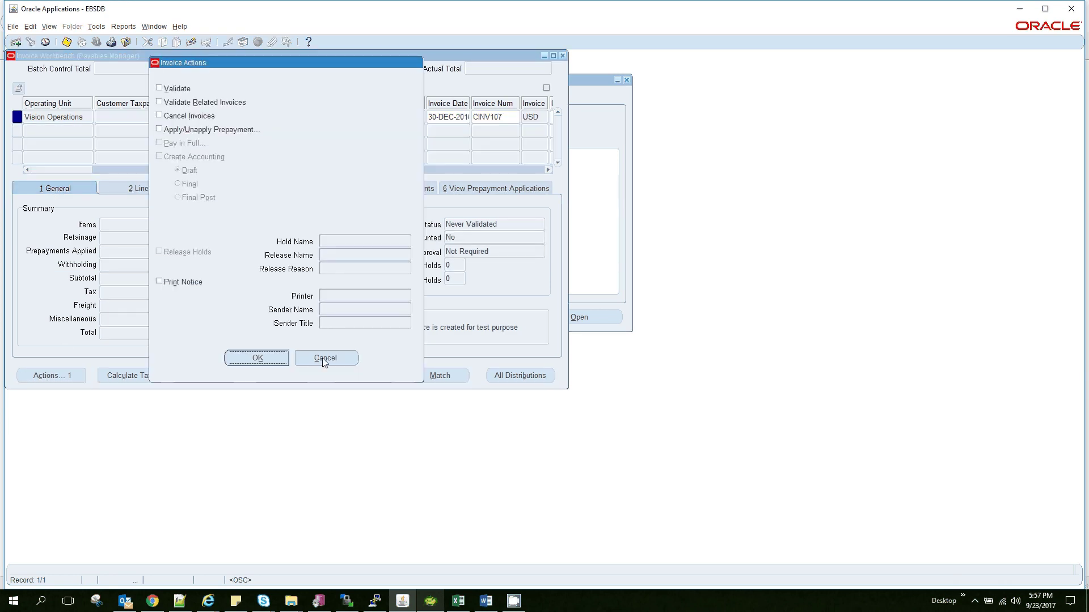
{"action": "left_click", "coordinate": [318, 361]}
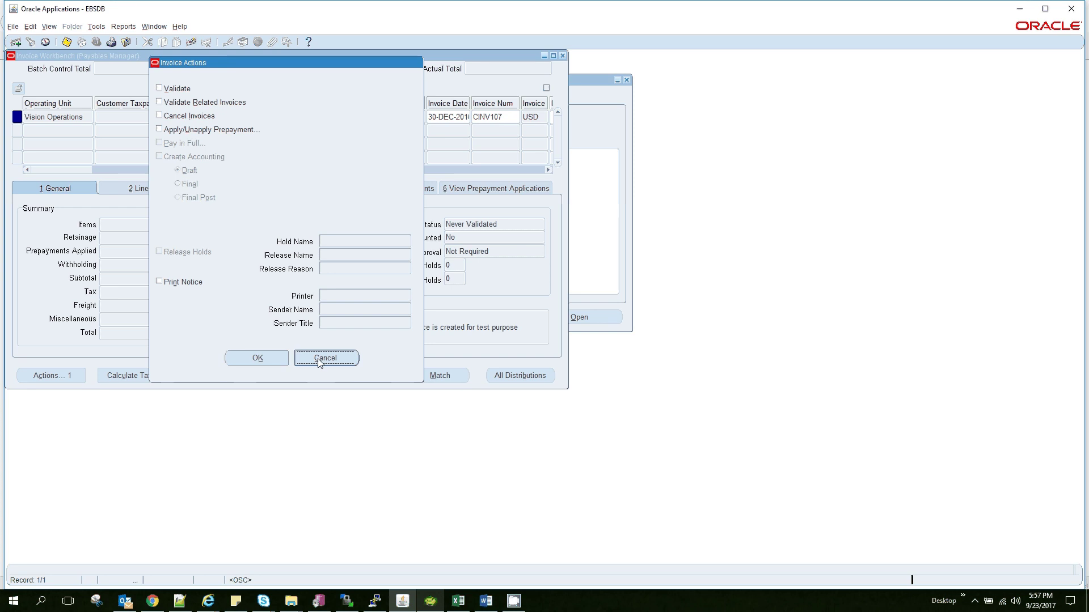
{"action": "left_click", "coordinate": [469, 226]}
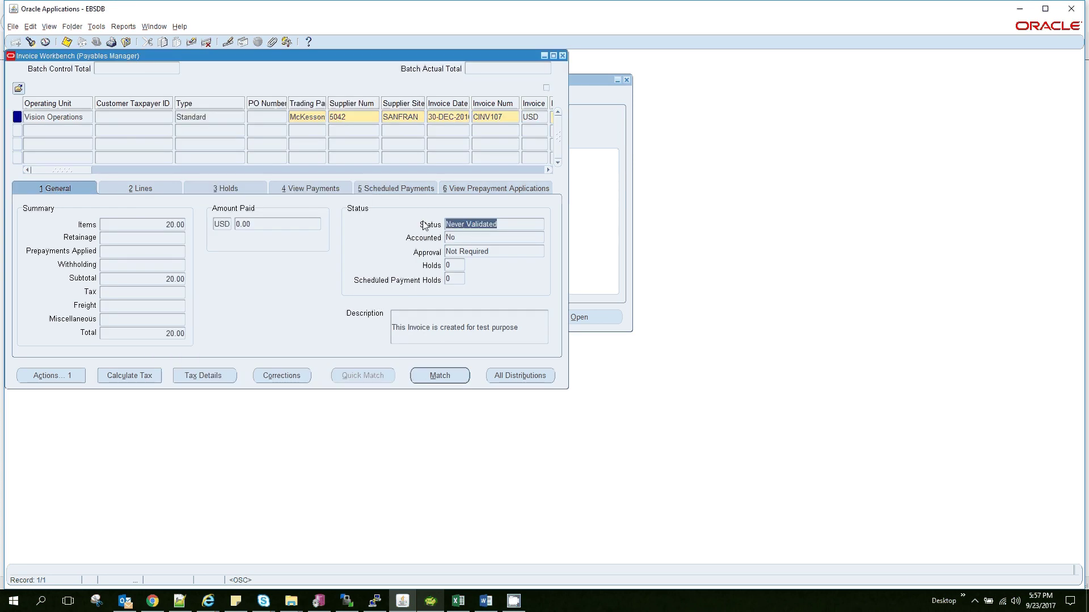
{"action": "left_click", "coordinate": [489, 237]}
{"action": "left_click", "coordinate": [499, 251]}
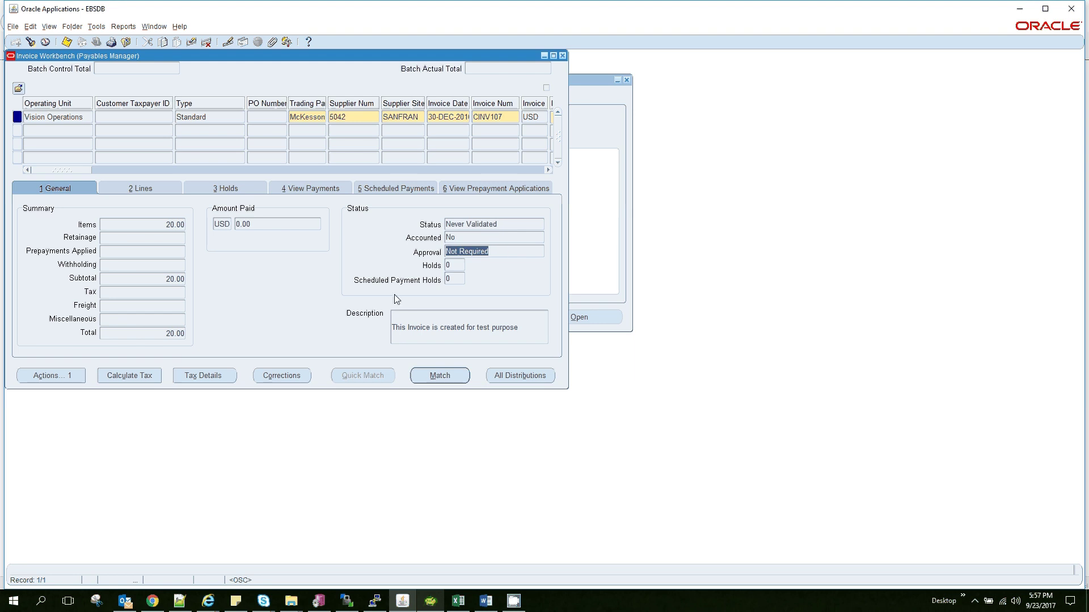
Step: Validate invoice CINV107, reopen the invoice actions to check them, and dismiss them without choosing another action
{"action": "left_click", "coordinate": [66, 378]}
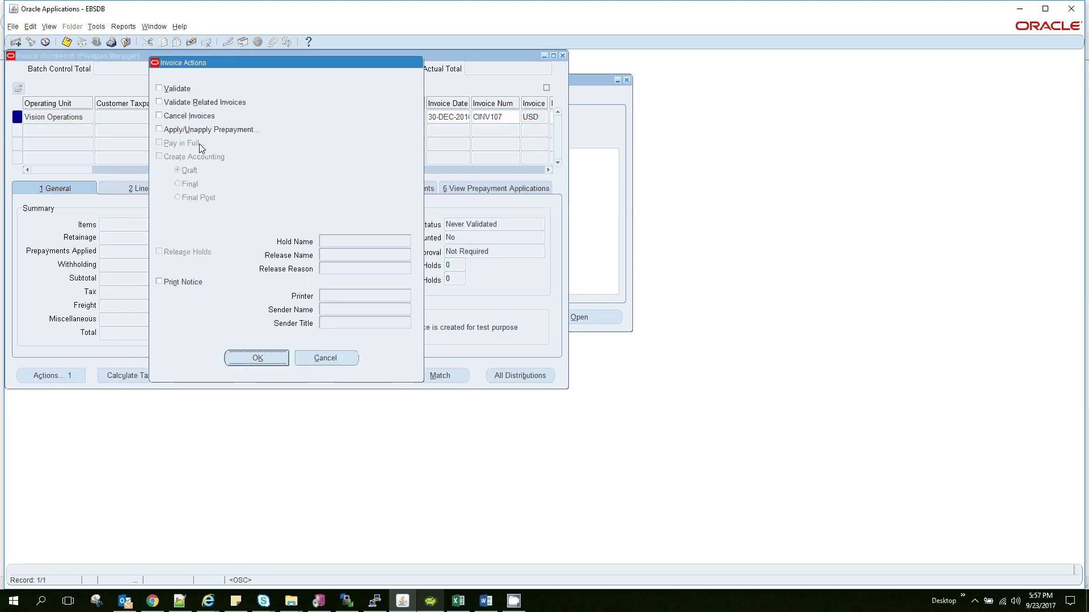
{"action": "left_click", "coordinate": [182, 90]}
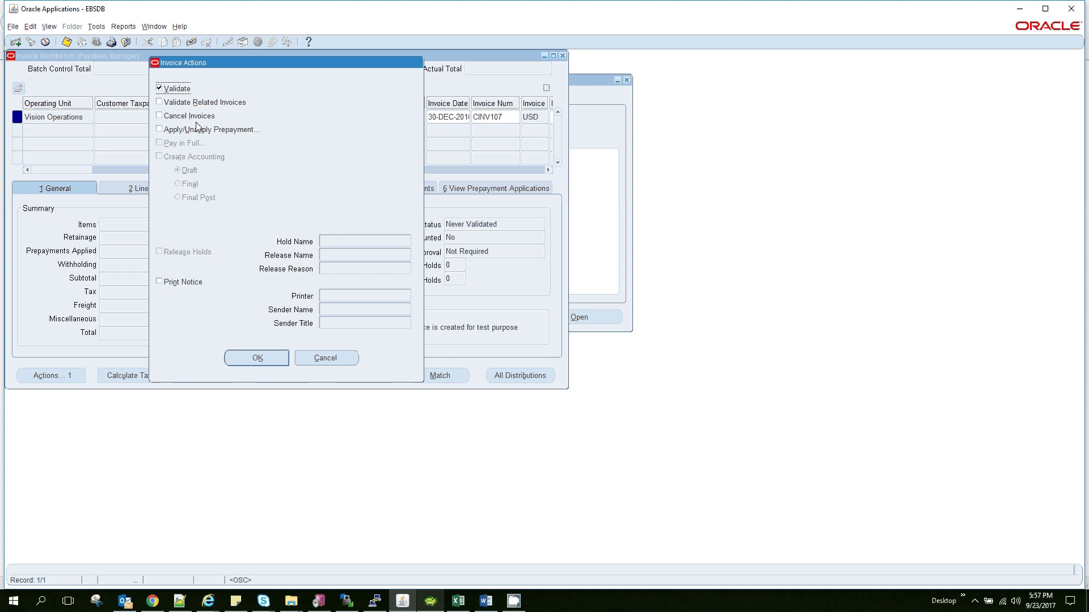
{"action": "left_click", "coordinate": [231, 359]}
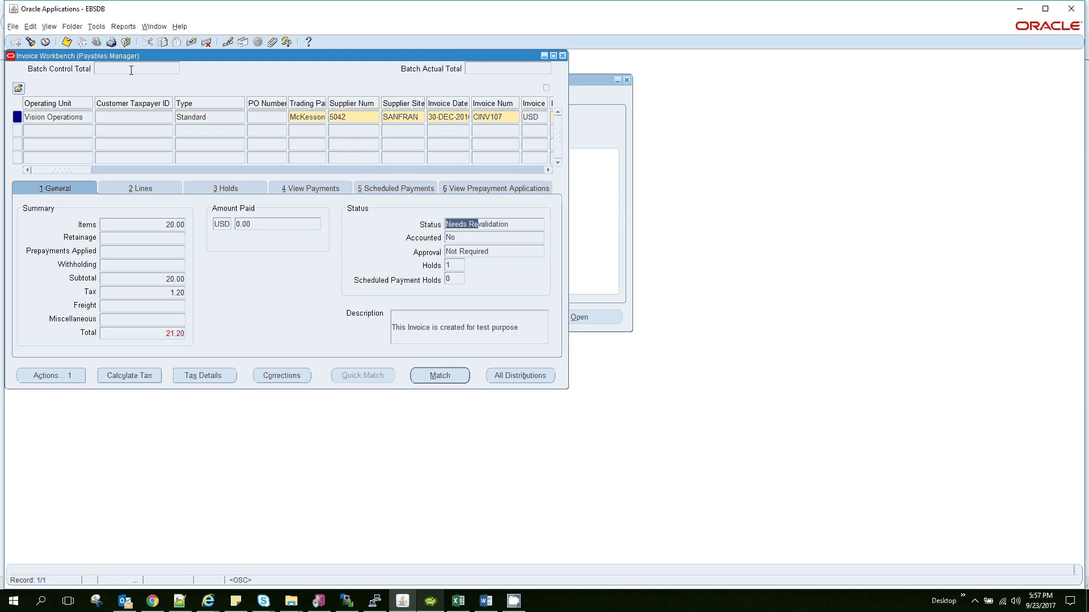
{"action": "left_click", "coordinate": [40, 377]}
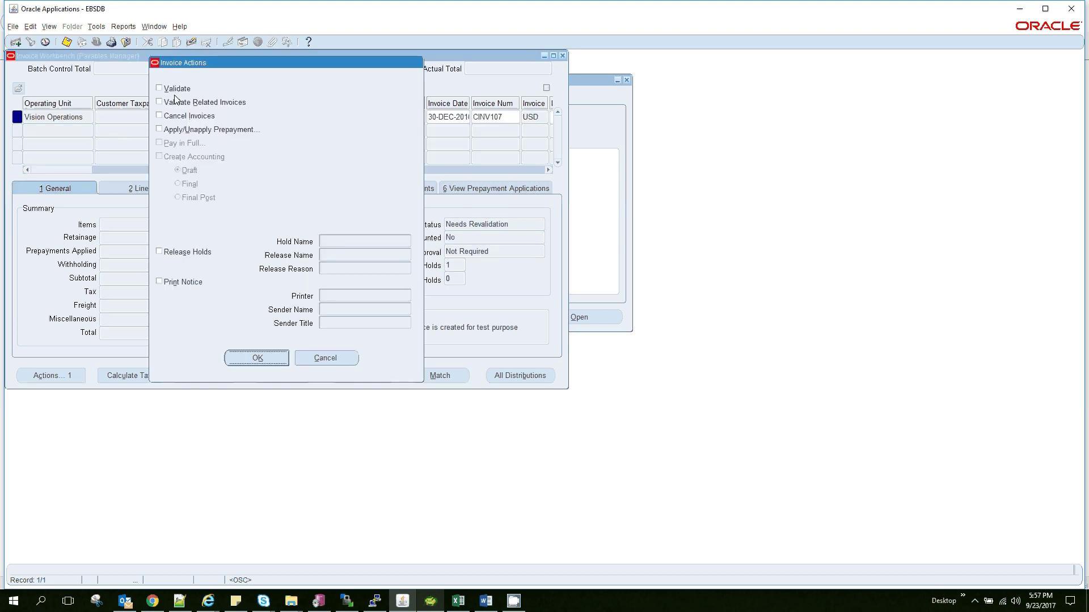
{"action": "left_click", "coordinate": [339, 362]}
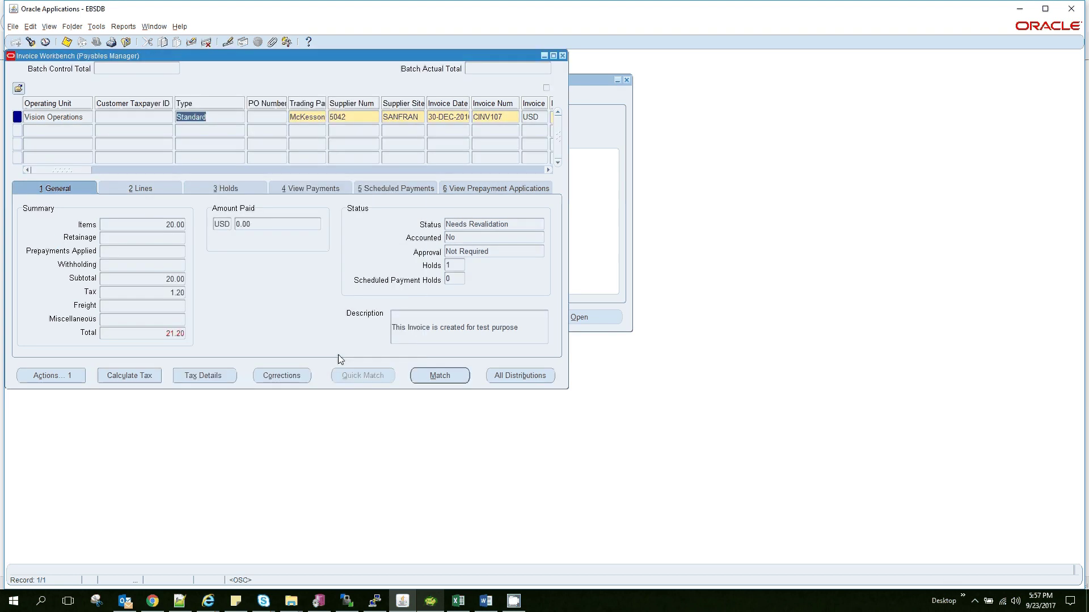
Step: Switch to Toad, rerun the ap_invoice_distributions_all query for invoice_id 566062, and return to the Invoice Workbench in Oracle Applications
{"action": "left_click", "coordinate": [426, 604]}
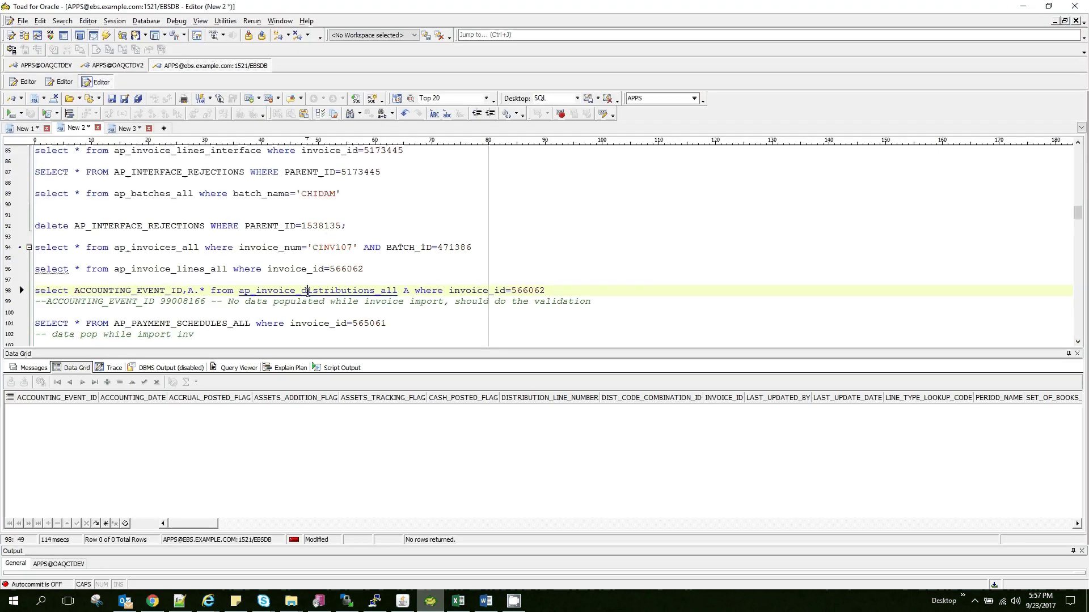
{"action": "key", "text": "ctrl+Return"}
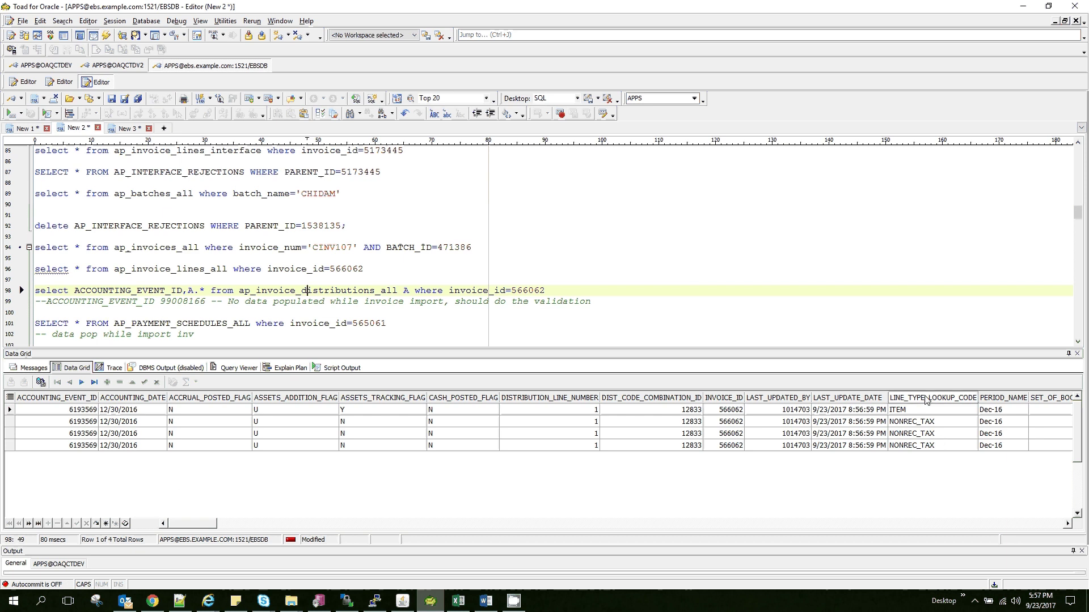
{"action": "left_click", "coordinate": [432, 604]}
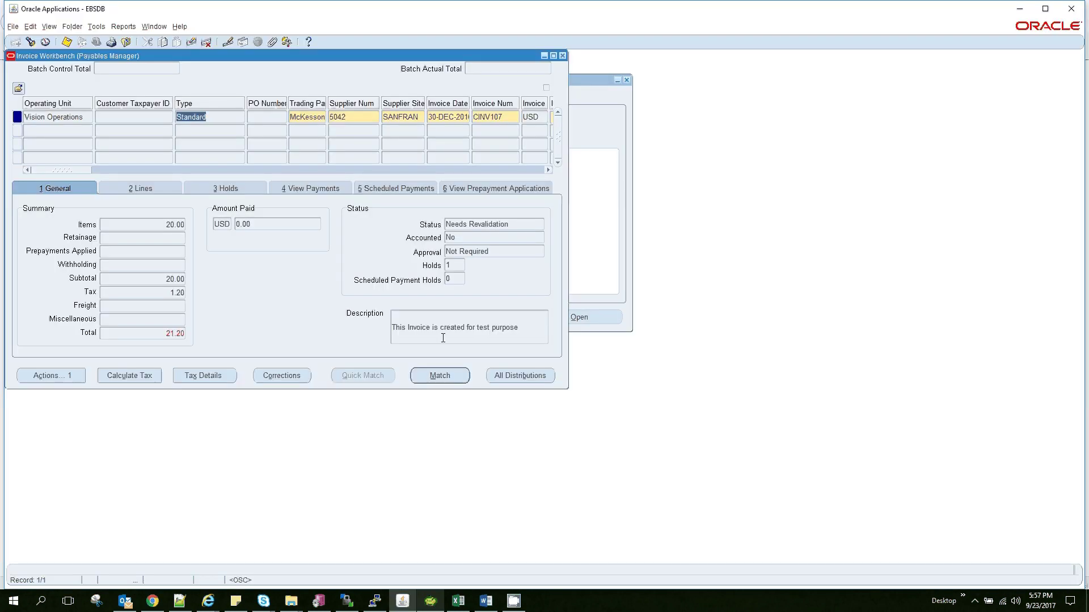
Step: Examine the invoice's validation status and read the full reason for the hold placed on it
{"action": "left_click", "coordinate": [474, 225]}
{"action": "double_click", "coordinate": [474, 225]}
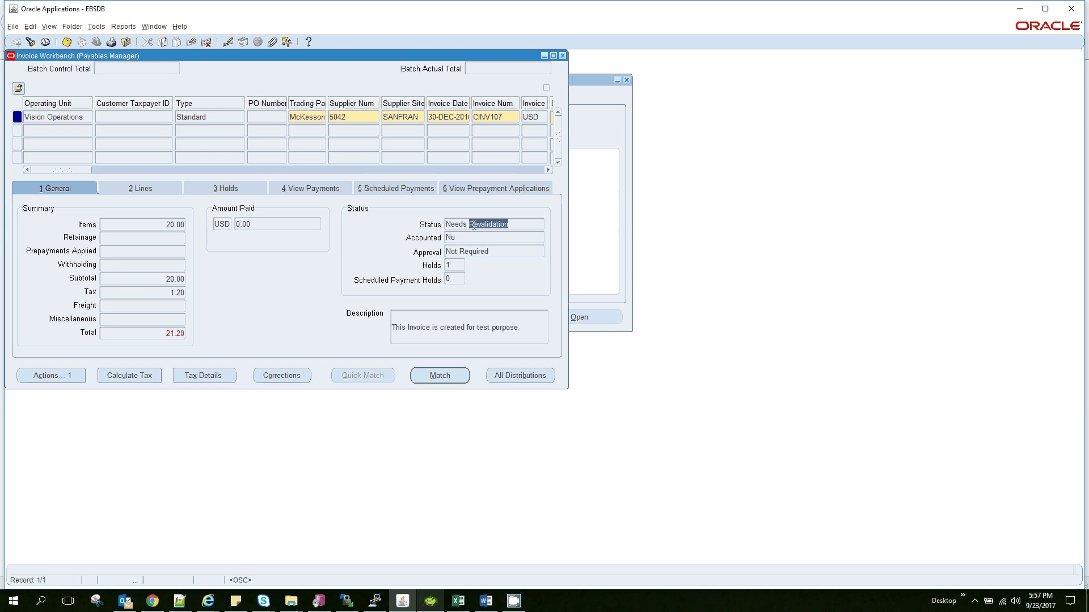
{"action": "triple_click", "coordinate": [474, 224]}
{"action": "left_click", "coordinate": [236, 189]}
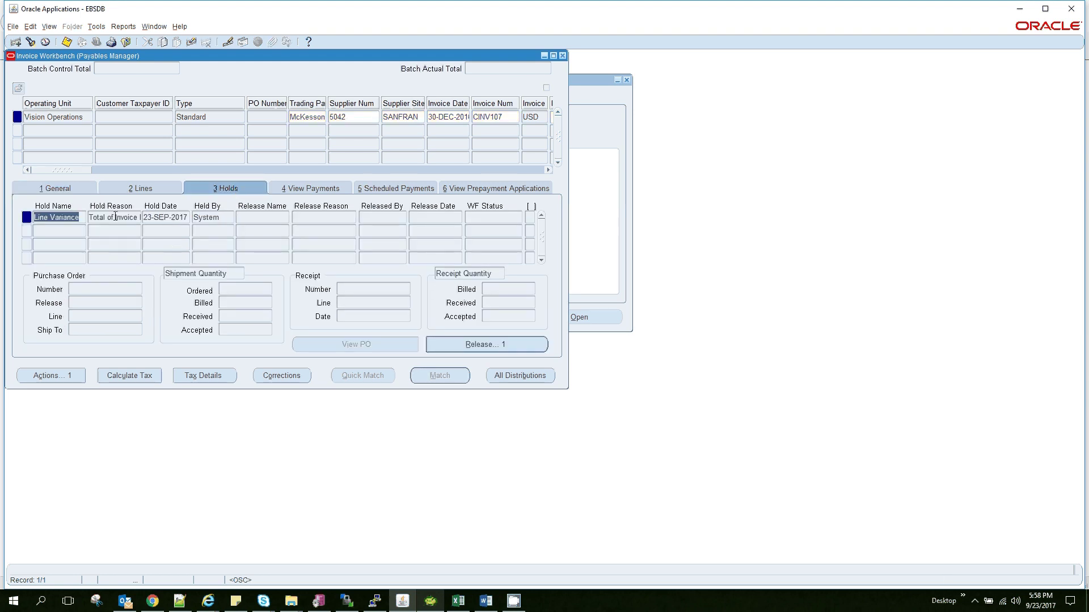
{"action": "left_click", "coordinate": [102, 219]}
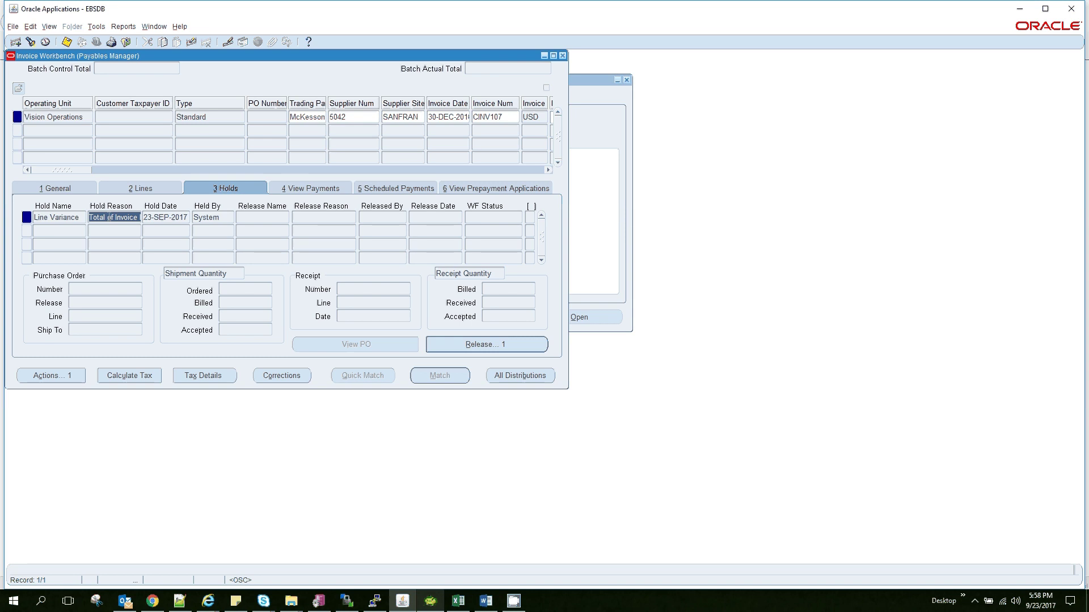
{"action": "left_click_drag", "start_coordinate": [109, 217], "coordinate": [147, 220]}
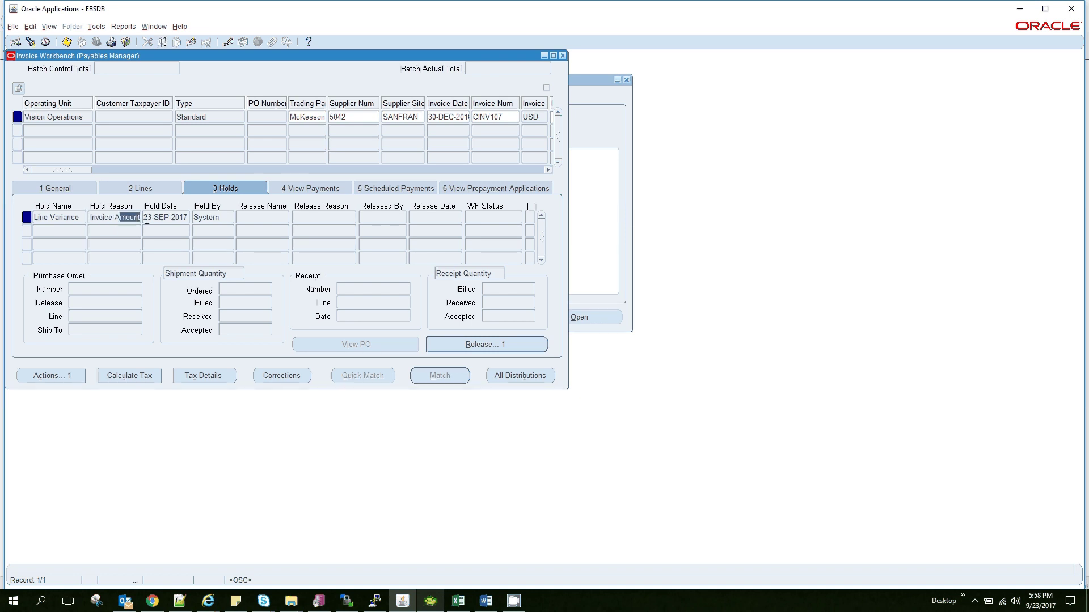
Step: Check the invoice's tax in the general summary, set the header Invoice Amount to 21.20, and save the invoice
{"action": "left_click", "coordinate": [81, 192]}
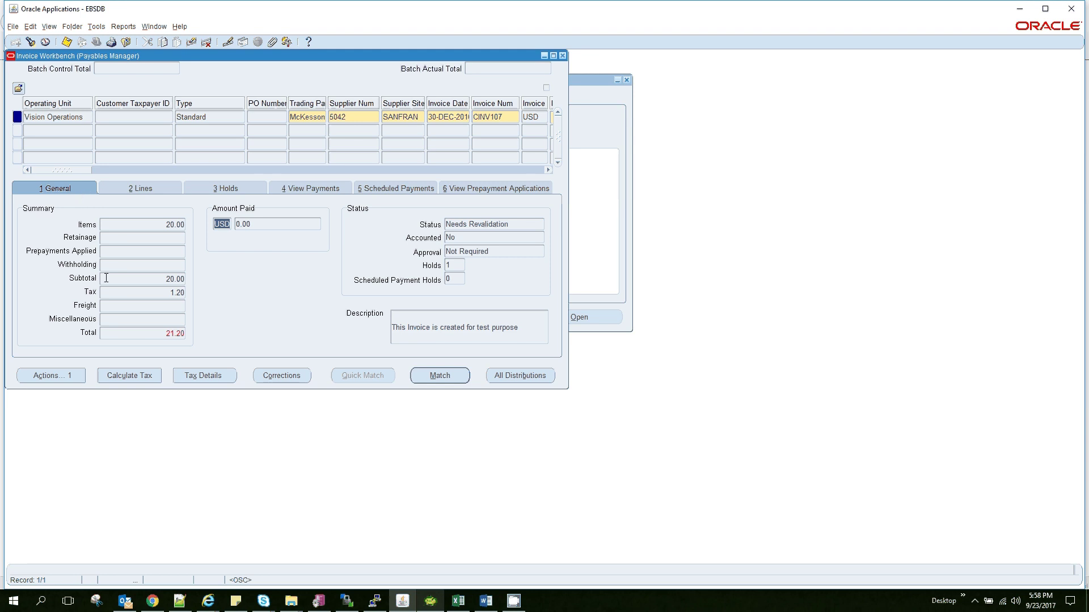
{"action": "left_click", "coordinate": [137, 294]}
{"action": "left_click_drag", "start_coordinate": [82, 171], "coordinate": [119, 184]}
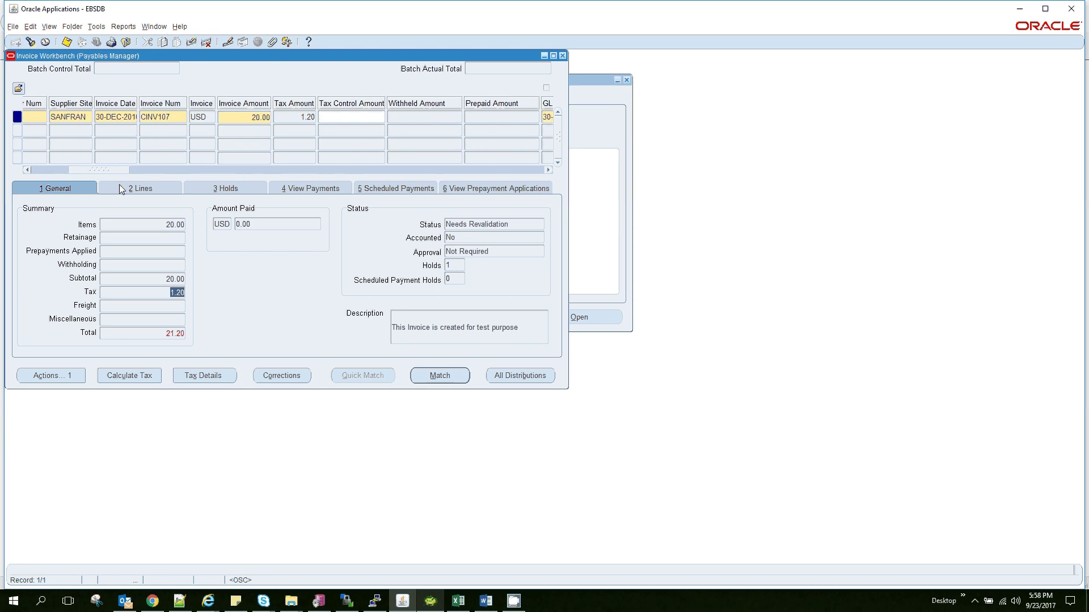
{"action": "left_click", "coordinate": [258, 116]}
{"action": "key", "text": "BackSpace"}
{"action": "type", "text": "1.2"}
{"action": "key", "text": "Delete"}
{"action": "key", "text": "Delete"}
{"action": "key", "text": "Tab"}
{"action": "left_click", "coordinate": [67, 42]}
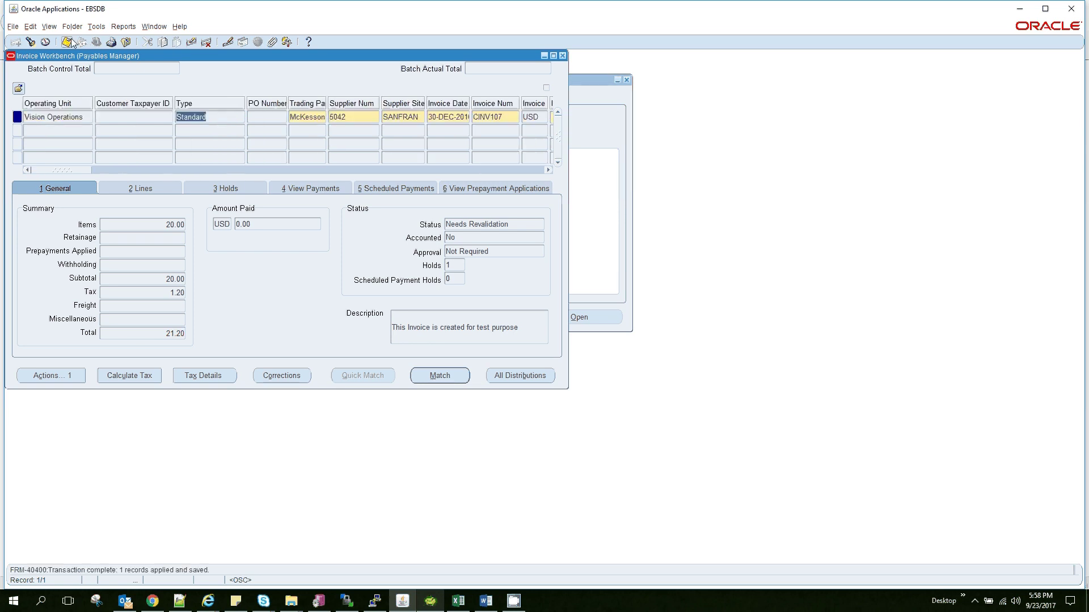
{"action": "left_click", "coordinate": [68, 43]}
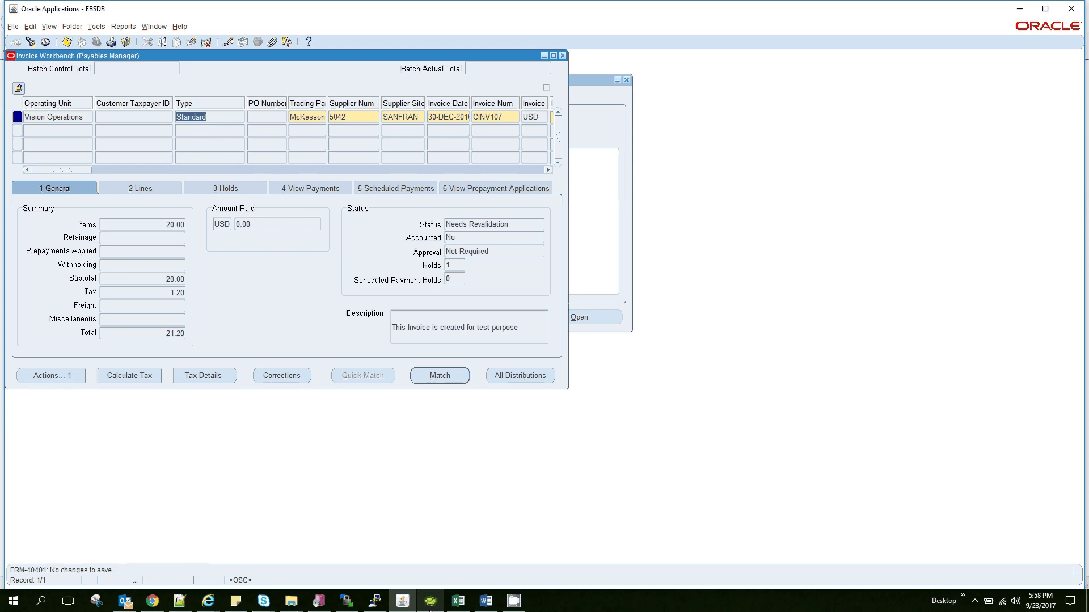
Step: Switch to Toad and run the ap_invoices_all query for invoice_num CINV107 and BATCH_ID 471386 to check the invoice record
{"action": "left_click", "coordinate": [430, 603]}
{"action": "scroll", "coordinate": [306, 306], "scroll_direction": "down", "scroll_amount": 1}
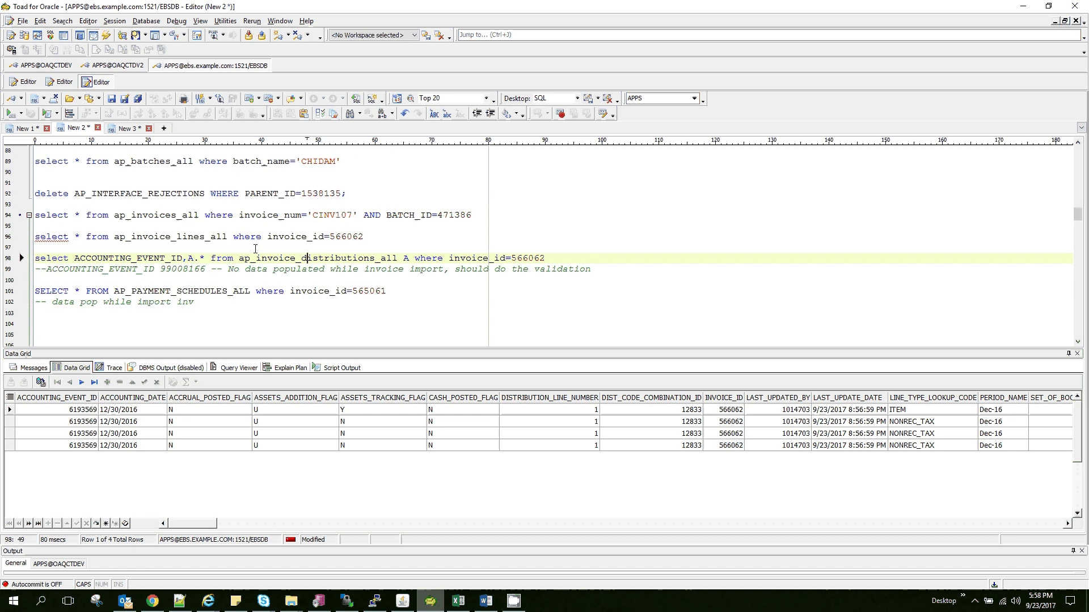
{"action": "left_click", "coordinate": [229, 223]}
{"action": "left_click", "coordinate": [234, 237]}
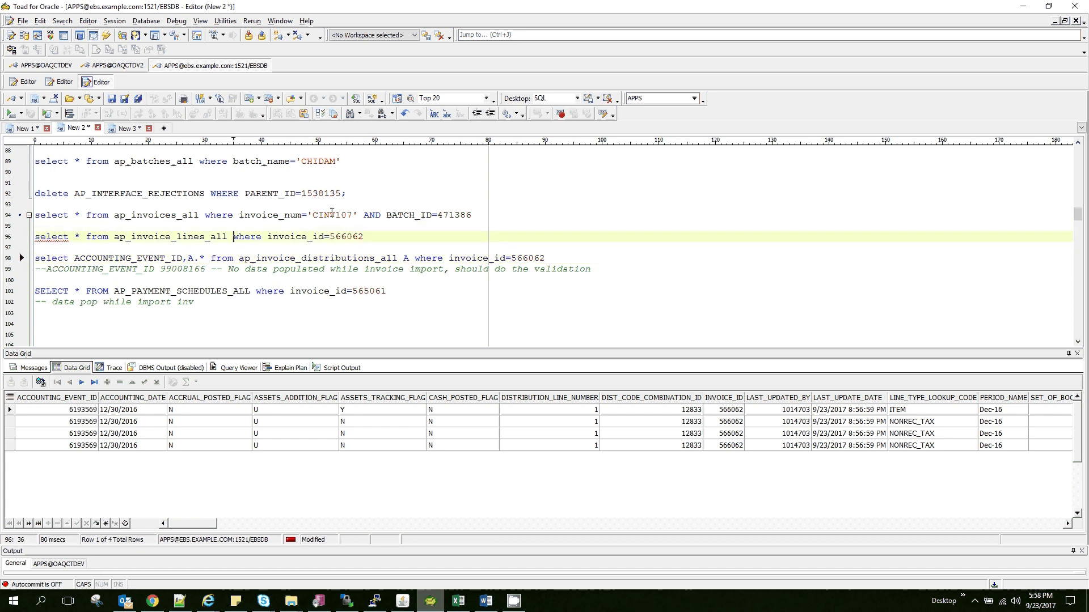
{"action": "left_click", "coordinate": [379, 237]}
{"action": "left_click", "coordinate": [478, 215]}
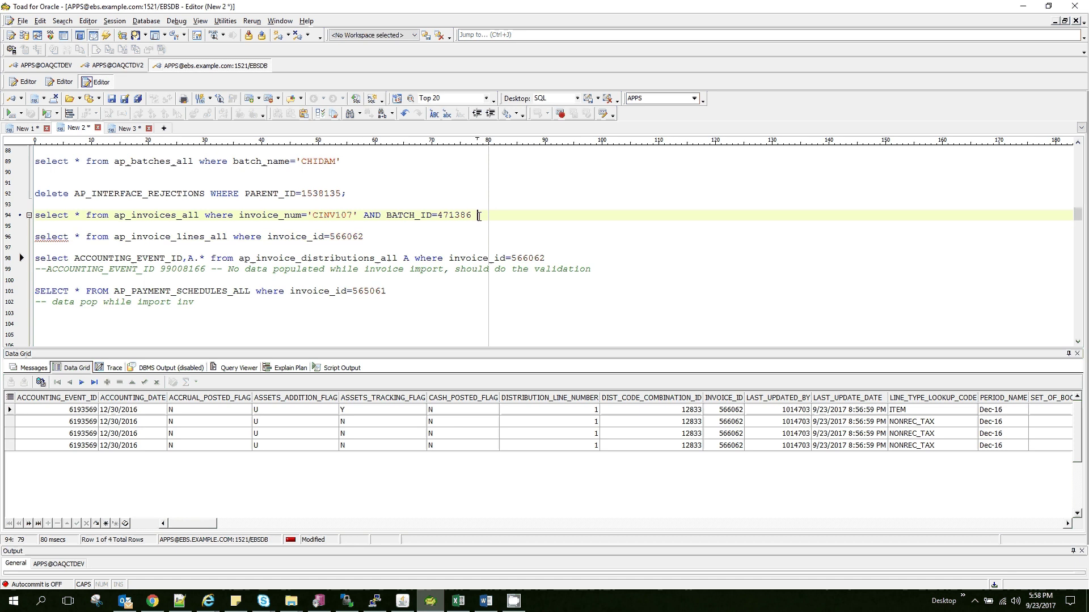
{"action": "key", "text": "F9"}
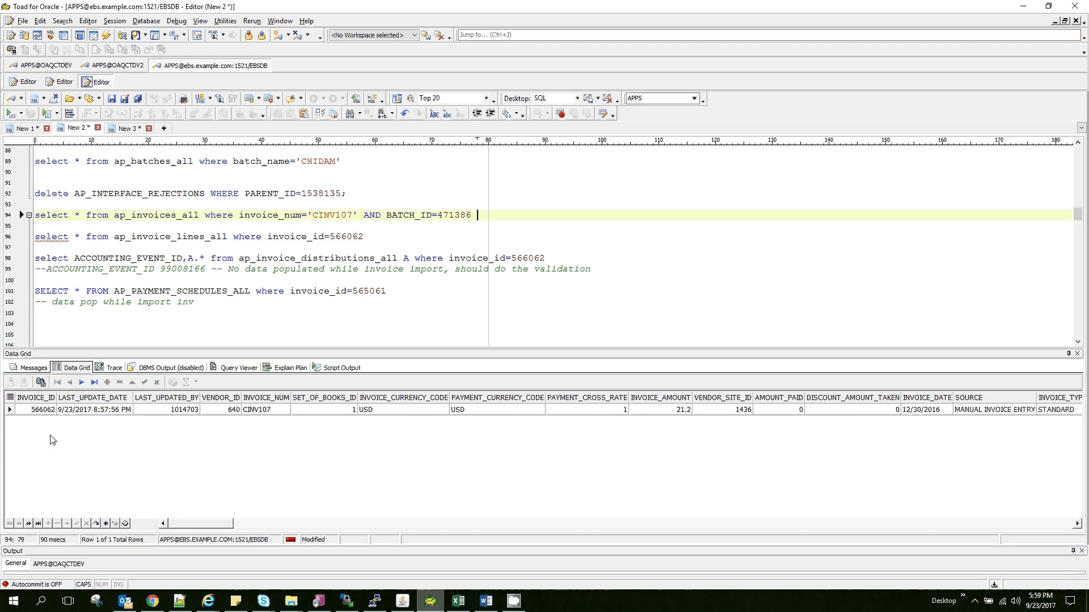
{"action": "left_click", "coordinate": [48, 410]}
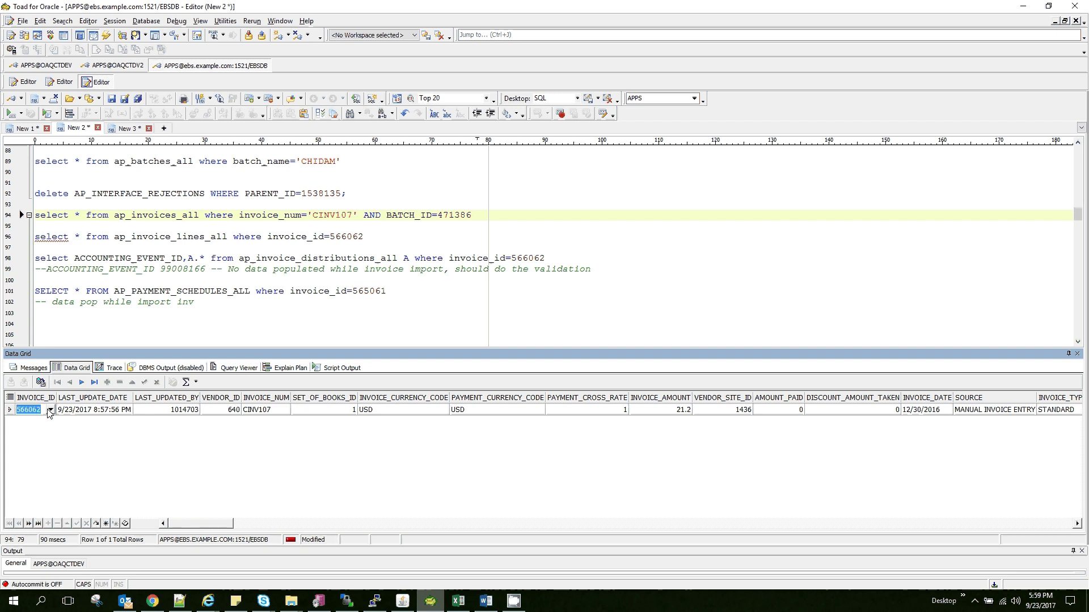
Step: Set the invoice_id in the AP_PAYMENT_SCHEDULES_ALL query to 566062 and run the query
{"action": "double_click", "coordinate": [372, 292]}
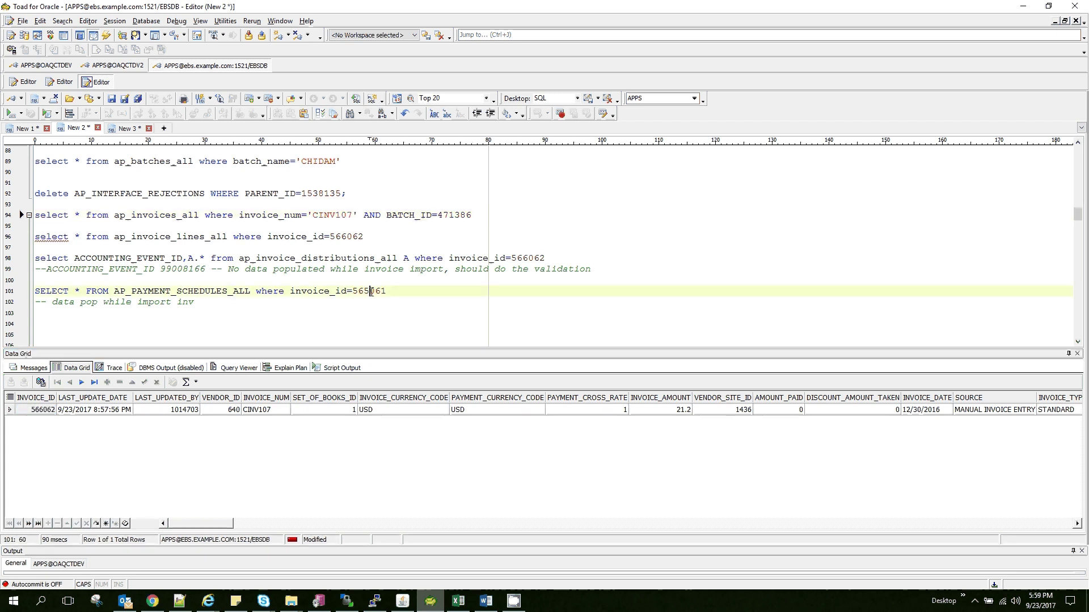
{"action": "type", "text": "566062"}
{"action": "key", "text": "F9"}
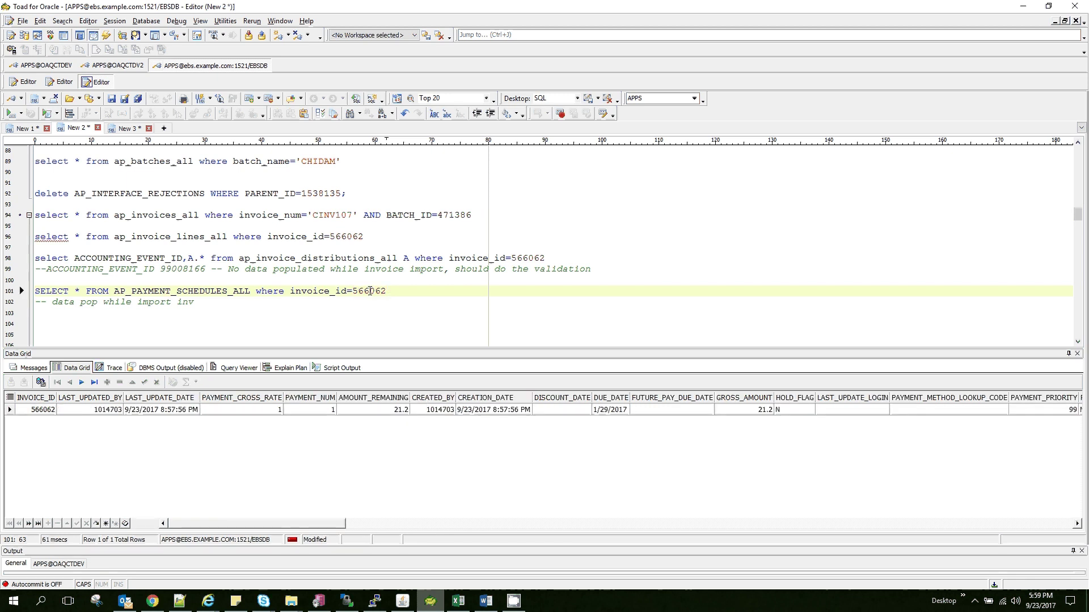
Step: Review the base table queries down to the xla_transaction_entities query, and switch back to the Invoice Workbench in Oracle Applications
{"action": "left_click_drag", "start_coordinate": [398, 292], "coordinate": [35, 280]}
{"action": "left_click", "coordinate": [177, 237]}
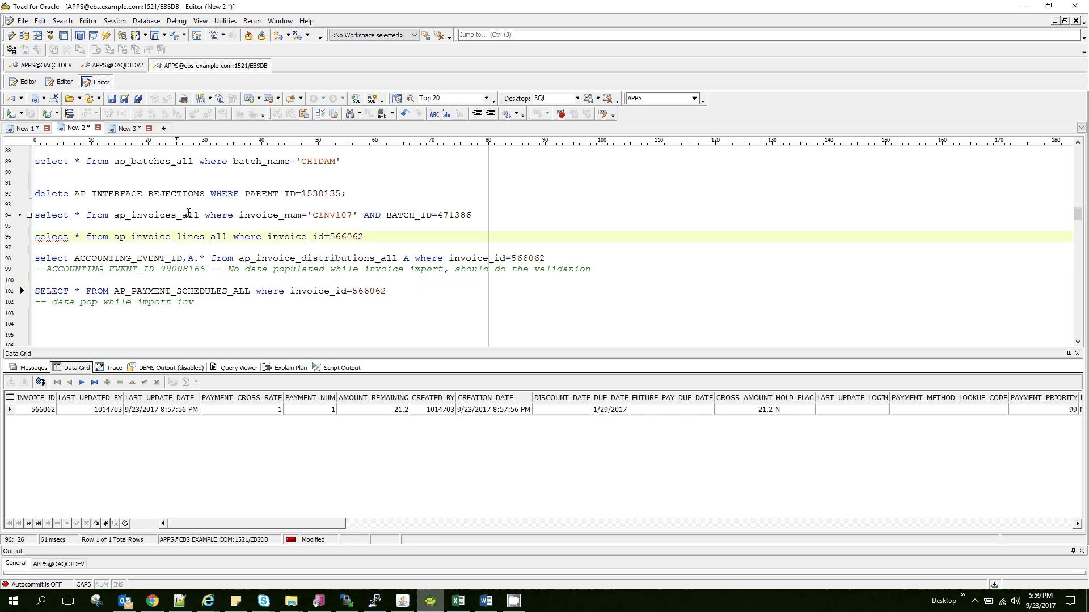
{"action": "left_click", "coordinate": [188, 215]}
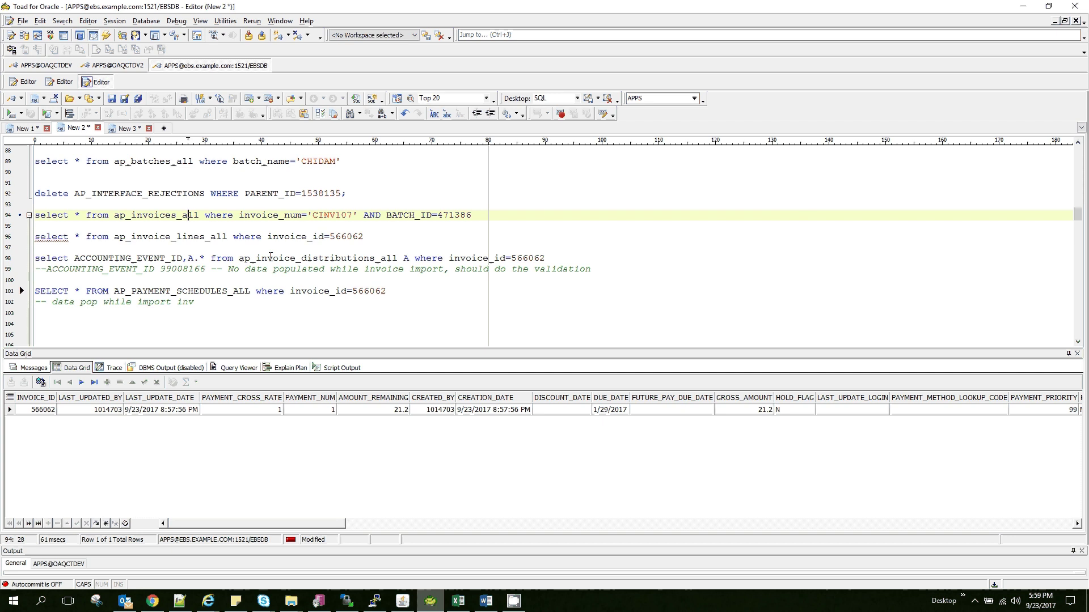
{"action": "left_click", "coordinate": [263, 302]}
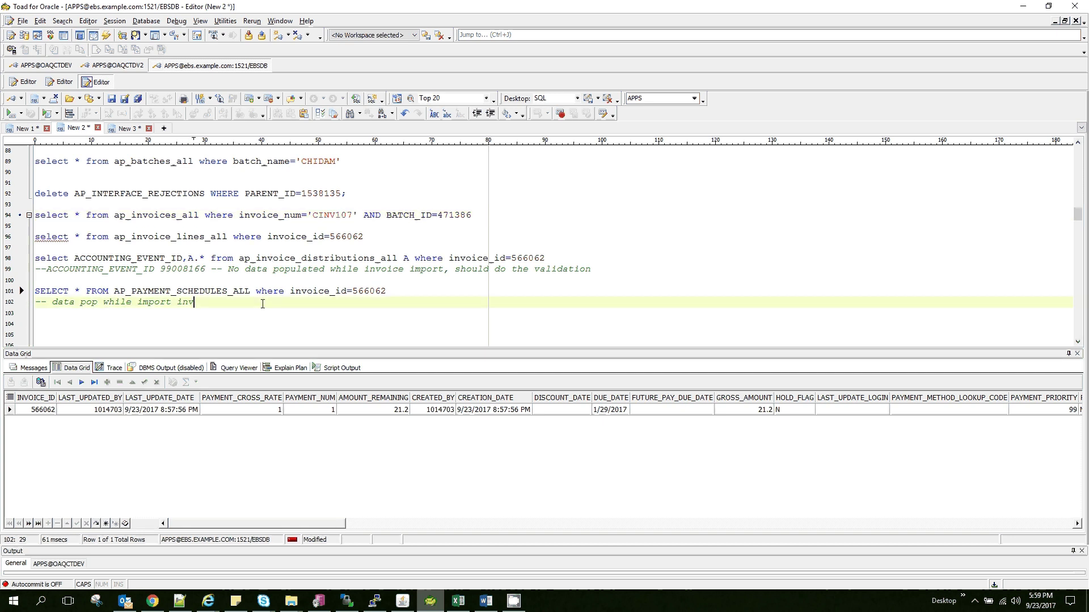
{"action": "scroll", "coordinate": [262, 302], "scroll_direction": "down", "scroll_amount": 3}
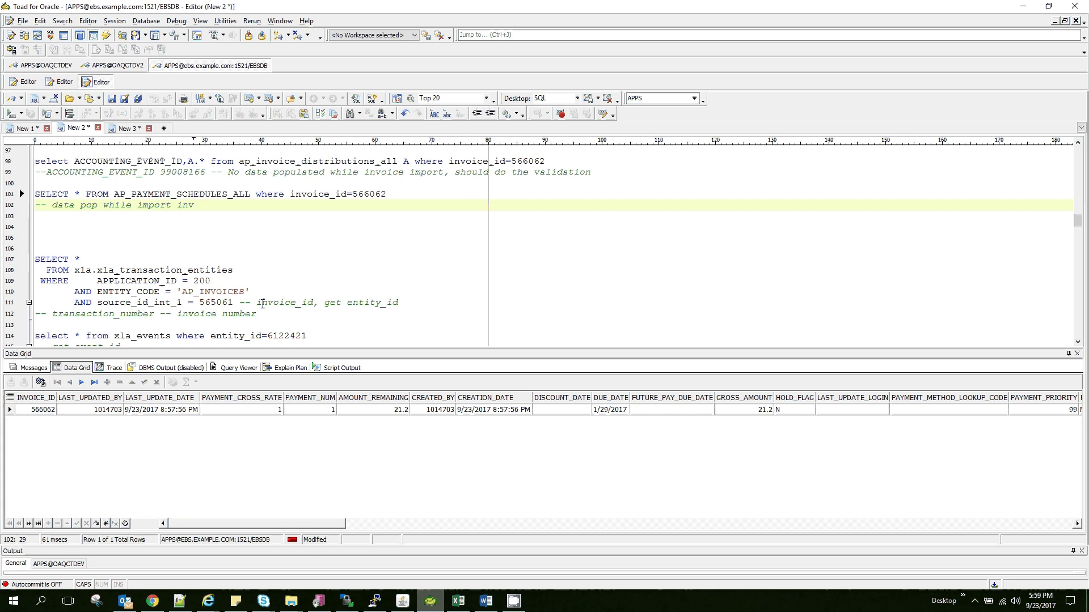
{"action": "left_click", "coordinate": [398, 608]}
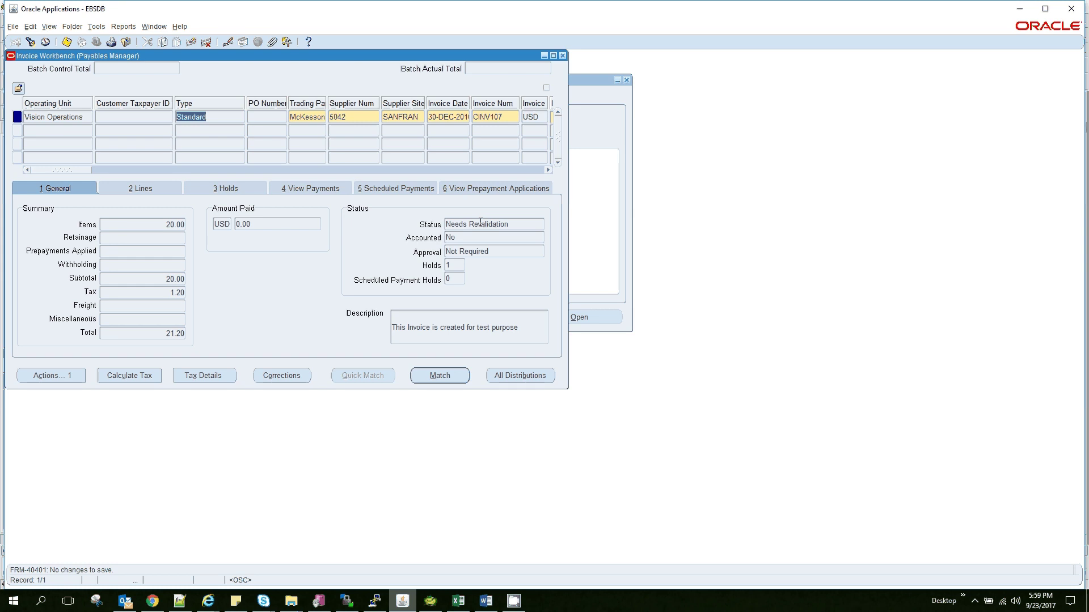
Step: Switch to Toad, set source_id_int_1 in the xla_transaction_entities query to the invoice ID 566062, and run the query
{"action": "left_click", "coordinate": [430, 602]}
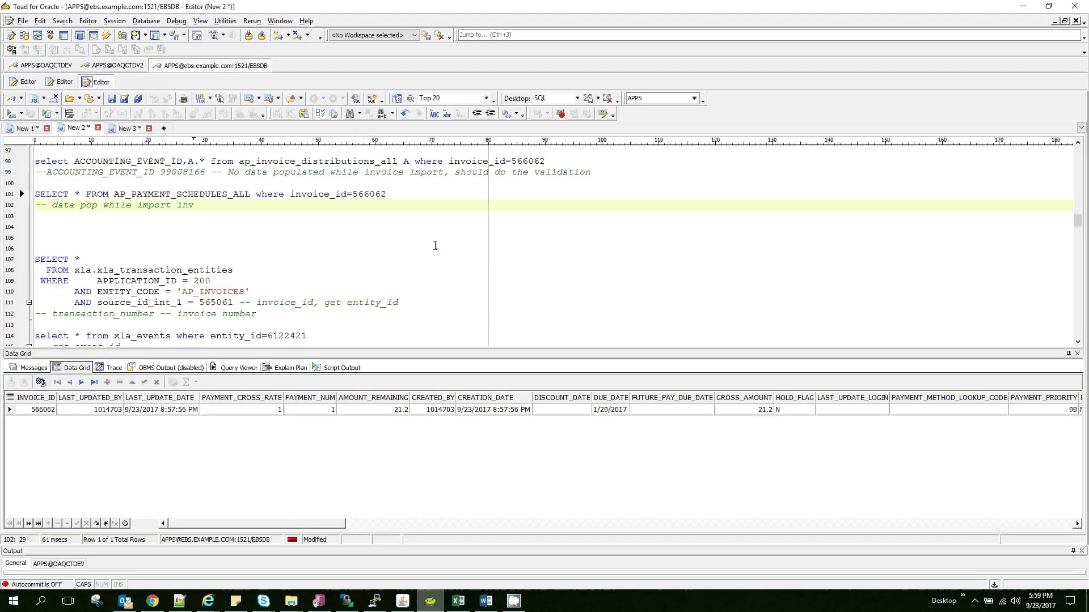
{"action": "scroll", "coordinate": [435, 245], "scroll_direction": "down", "scroll_amount": 2}
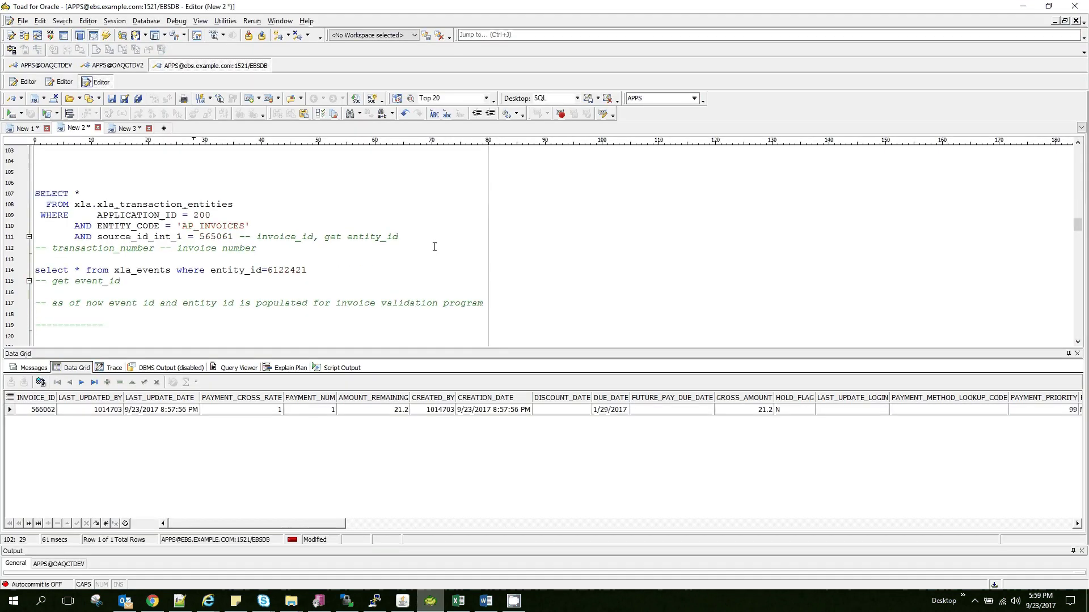
{"action": "scroll", "coordinate": [434, 246], "scroll_direction": "up", "scroll_amount": 17}
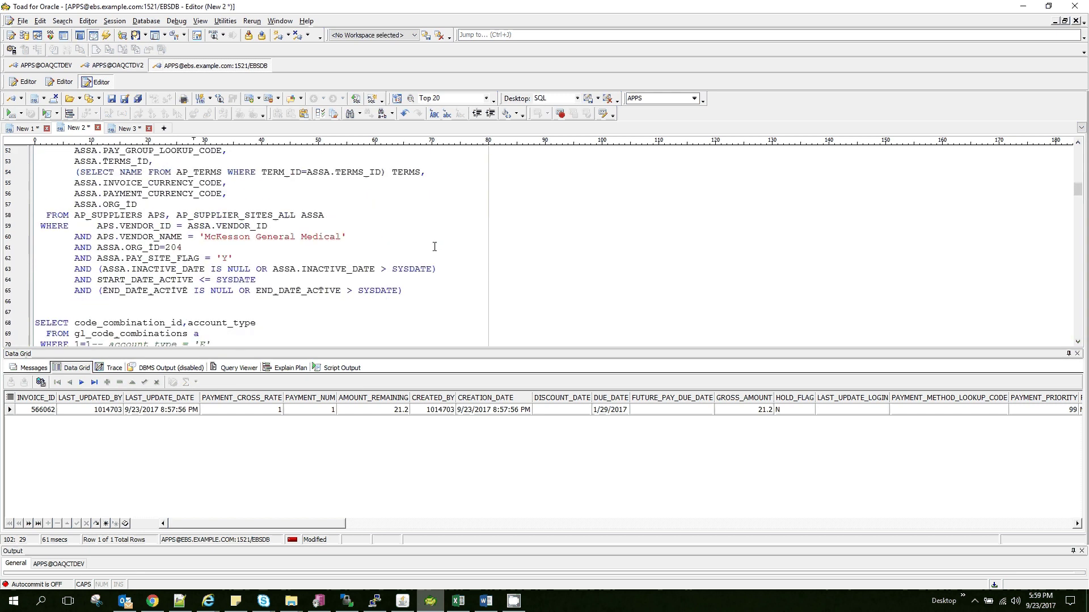
{"action": "scroll", "coordinate": [434, 247], "scroll_direction": "up", "scroll_amount": 10}
{"action": "scroll", "coordinate": [435, 247], "scroll_direction": "down", "scroll_amount": 20}
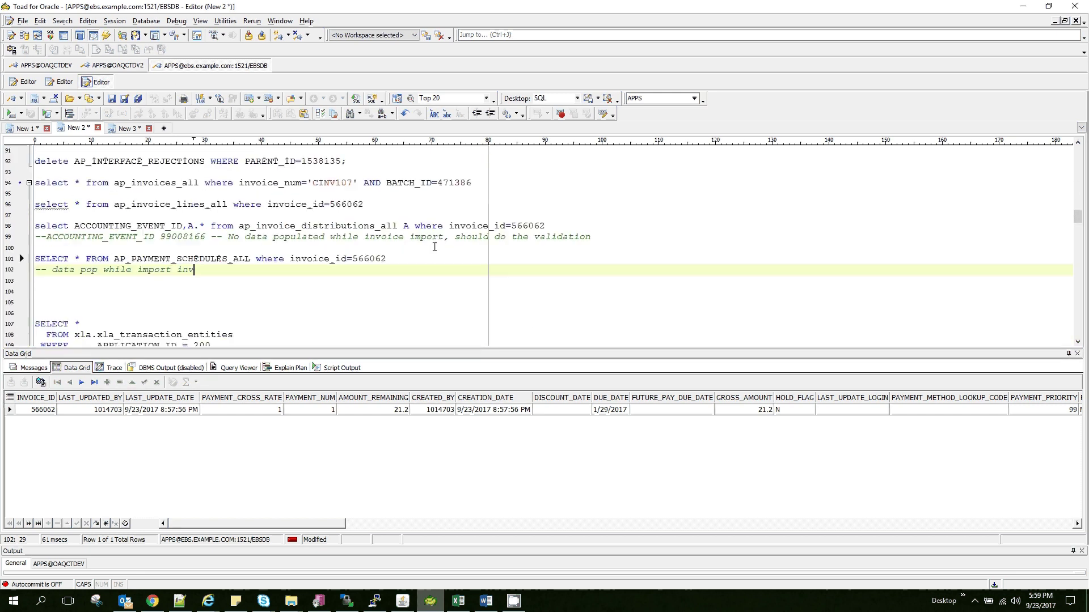
{"action": "scroll", "coordinate": [434, 247], "scroll_direction": "down", "scroll_amount": 3}
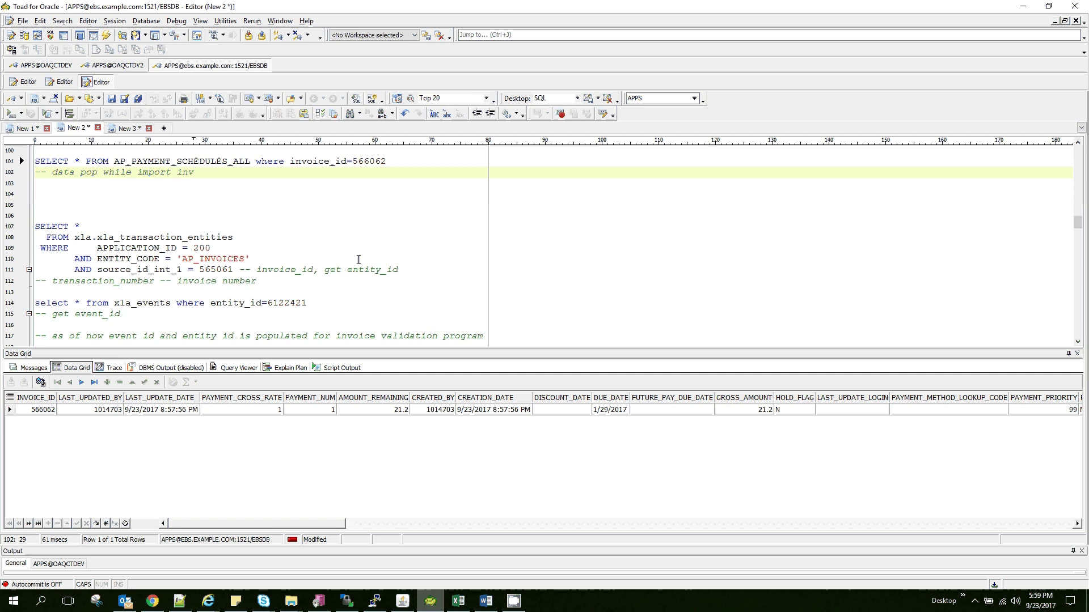
{"action": "scroll", "coordinate": [288, 197], "scroll_direction": "up", "scroll_amount": 1}
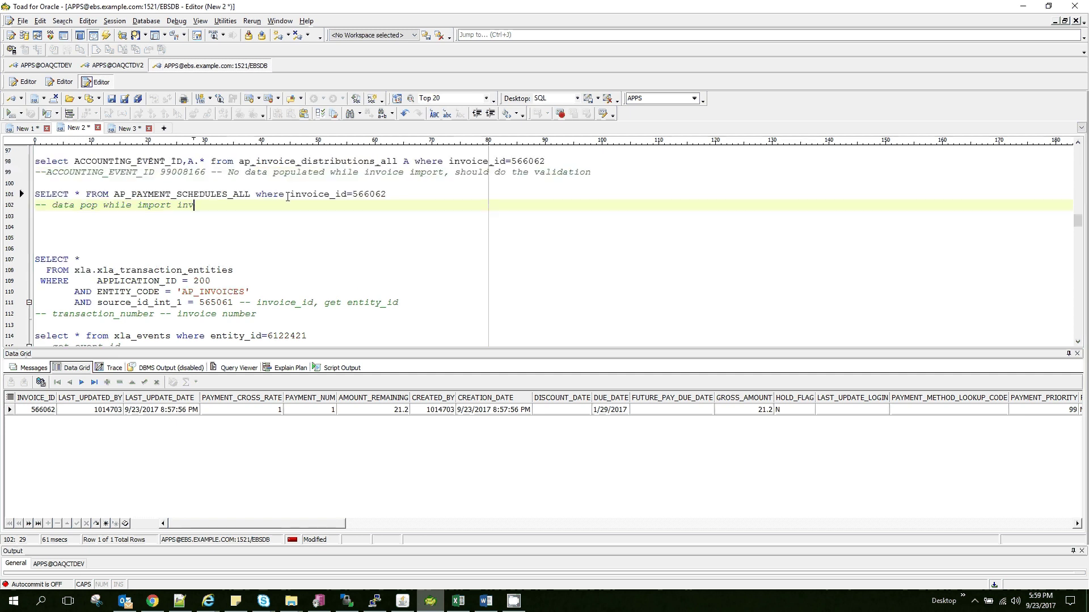
{"action": "left_click", "coordinate": [370, 194]}
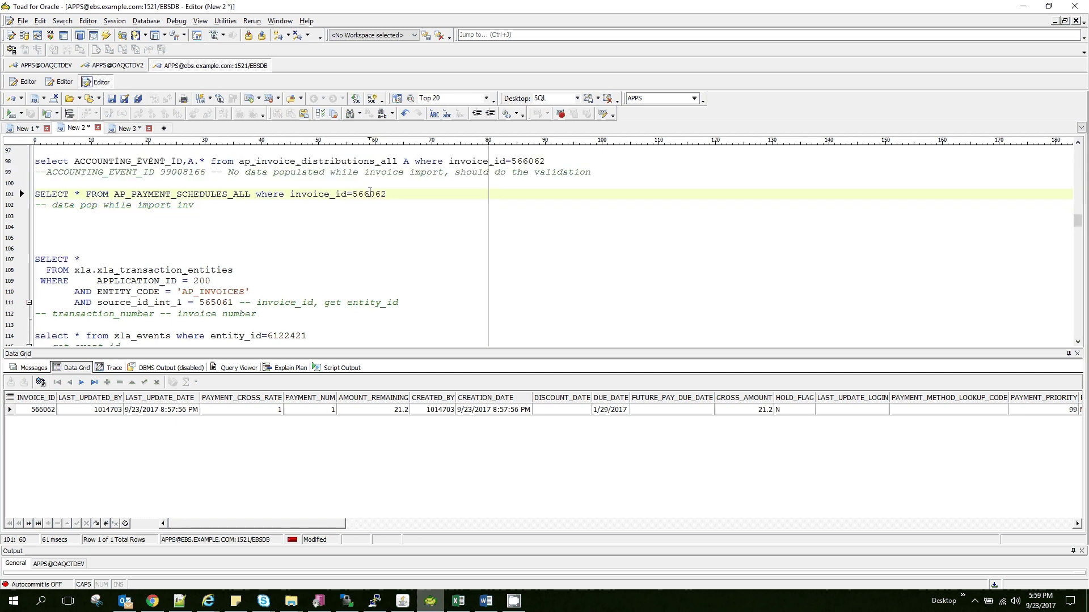
{"action": "double_click", "coordinate": [370, 194]}
{"action": "key", "text": "ctrl+c"}
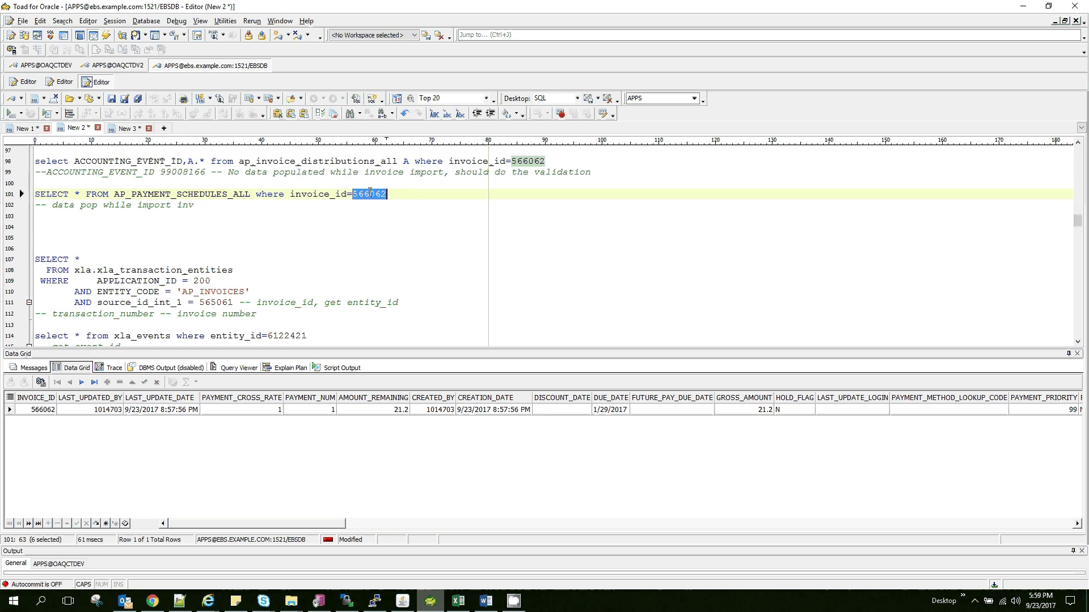
{"action": "left_click_drag", "start_coordinate": [205, 302], "coordinate": [210, 303]}
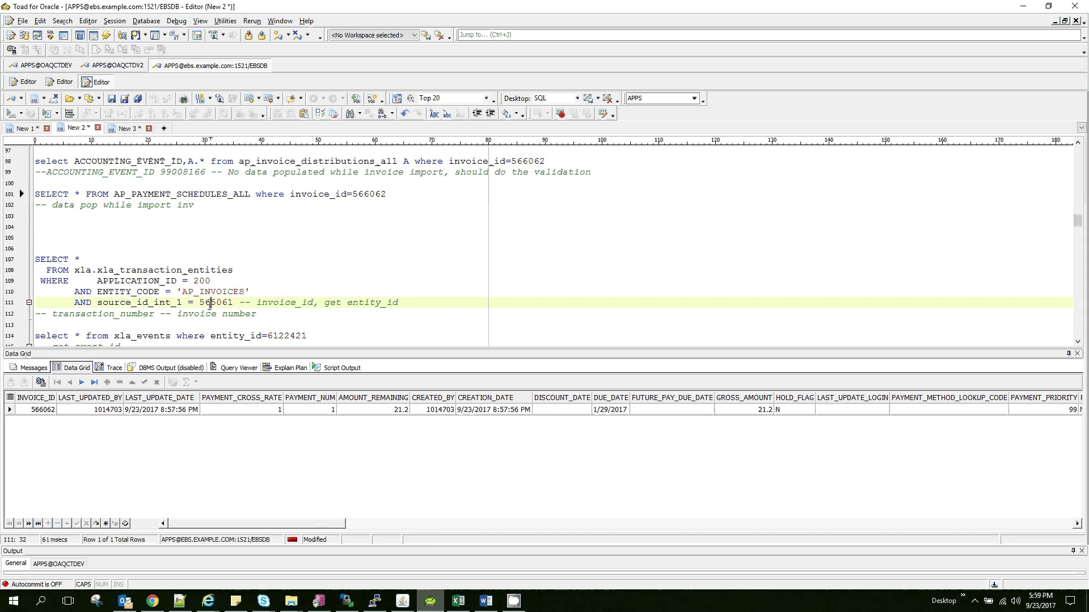
{"action": "double_click", "coordinate": [209, 304]}
{"action": "key", "text": "ctrl+v"}
{"action": "key", "text": "F9"}
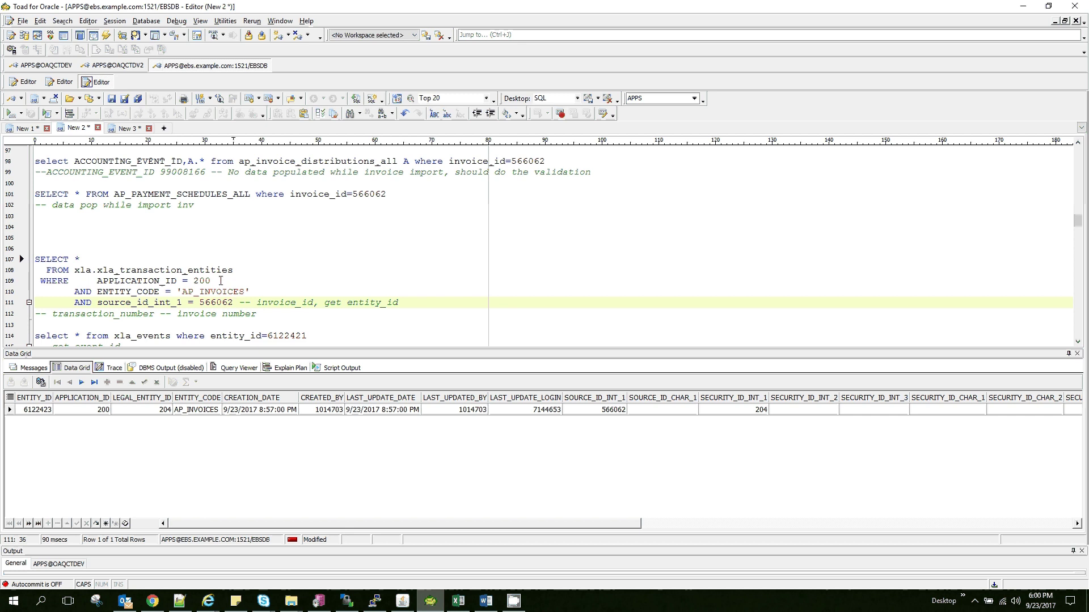
Step: Set the entity_id in the xla_events query to 6122423 and run the query
{"action": "left_click", "coordinate": [34, 409]}
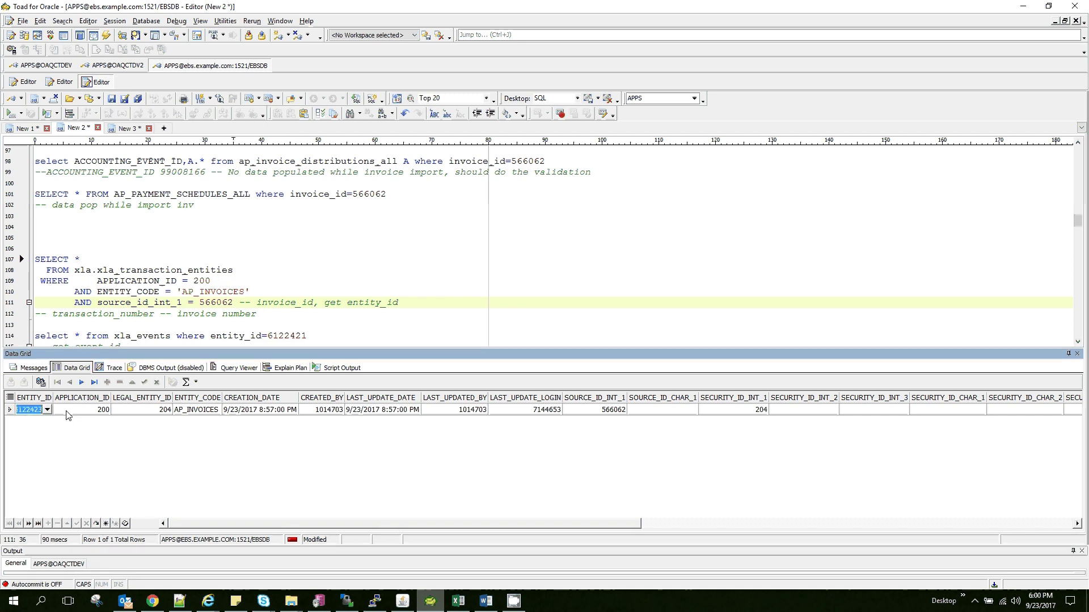
{"action": "left_click", "coordinate": [208, 316]}
{"action": "scroll", "coordinate": [208, 315], "scroll_direction": "down", "scroll_amount": 2}
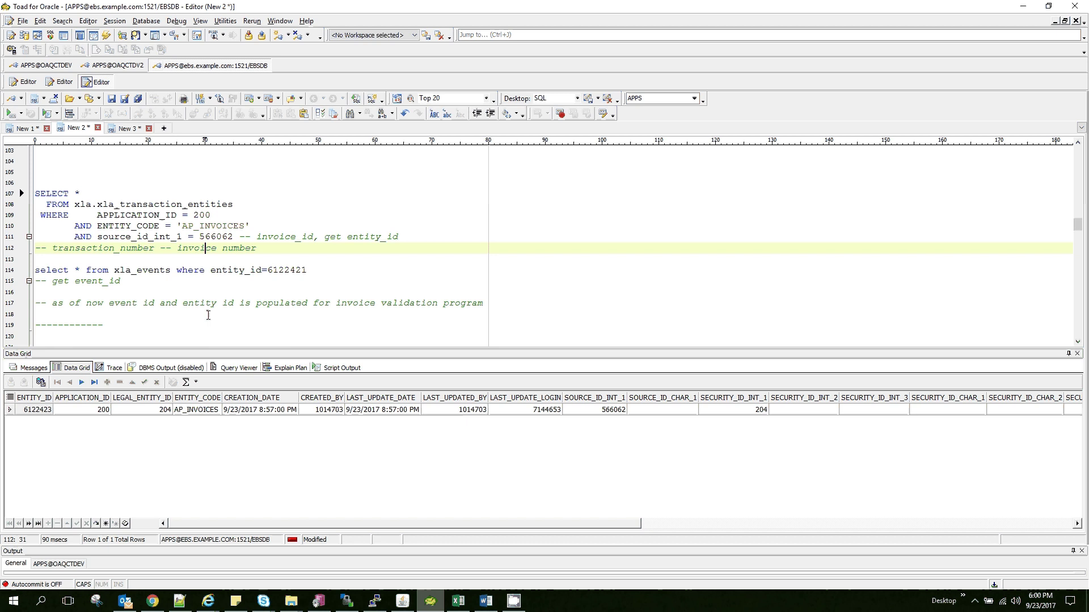
{"action": "left_click", "coordinate": [291, 270]}
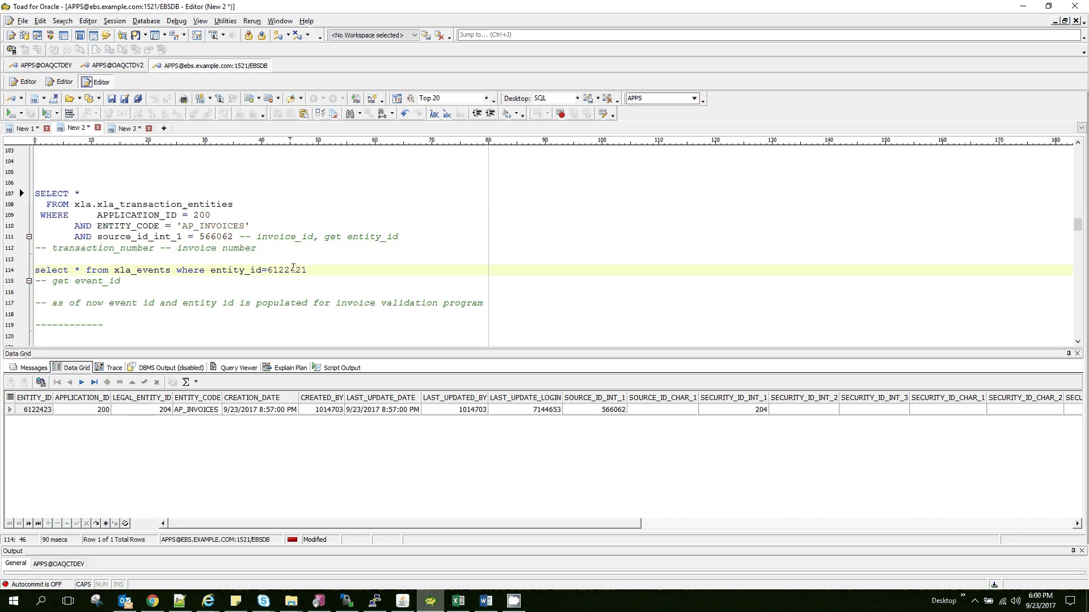
{"action": "double_click", "coordinate": [290, 271]}
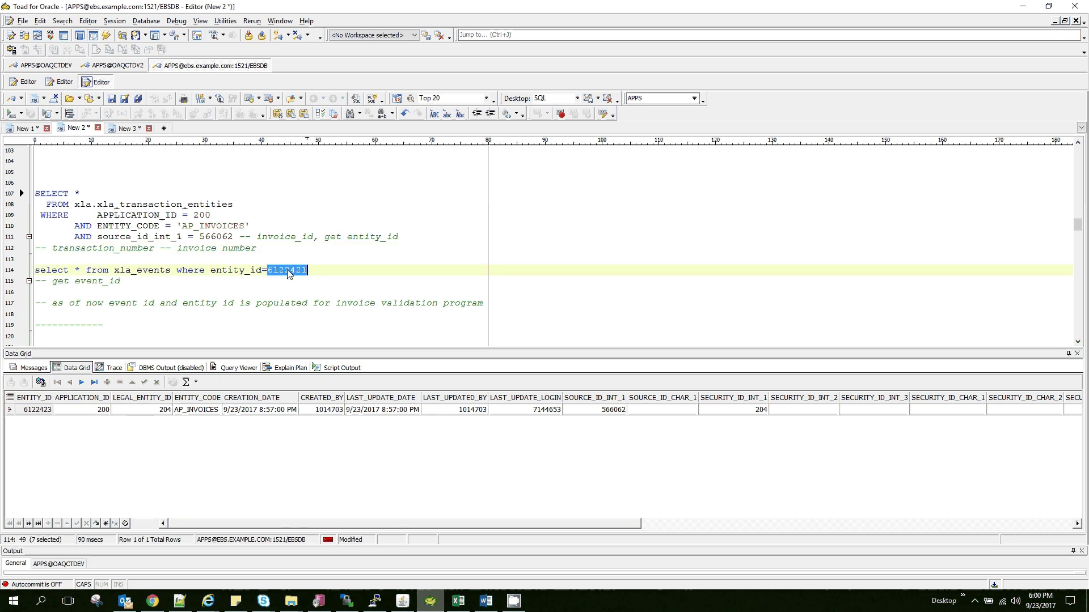
{"action": "type", "text": "6122423"}
{"action": "key", "text": "F9"}
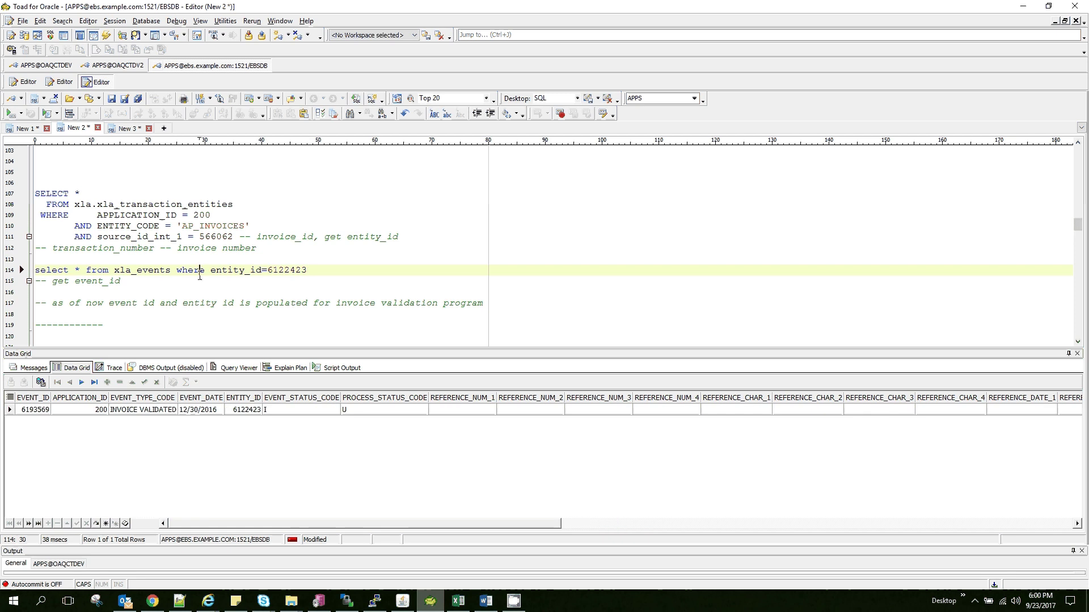
Step: Set the EVENT_ID in the xla_ae_headers query to 6193569 and run the query
{"action": "left_click", "coordinate": [179, 311]}
{"action": "key", "text": "Down"}
{"action": "key", "text": "Down"}
{"action": "key", "text": "Down"}
{"action": "key", "text": "Down"}
{"action": "key", "text": "Down"}
{"action": "key", "text": "Down"}
{"action": "key", "text": "Down"}
{"action": "key", "text": "Down"}
{"action": "key", "text": "Down"}
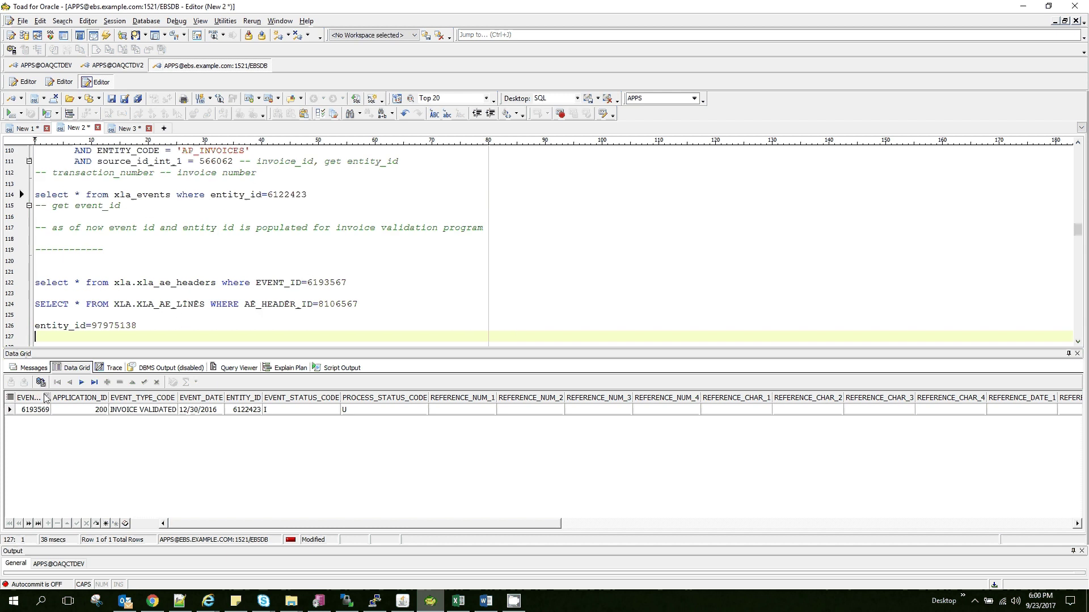
{"action": "left_click", "coordinate": [37, 411]}
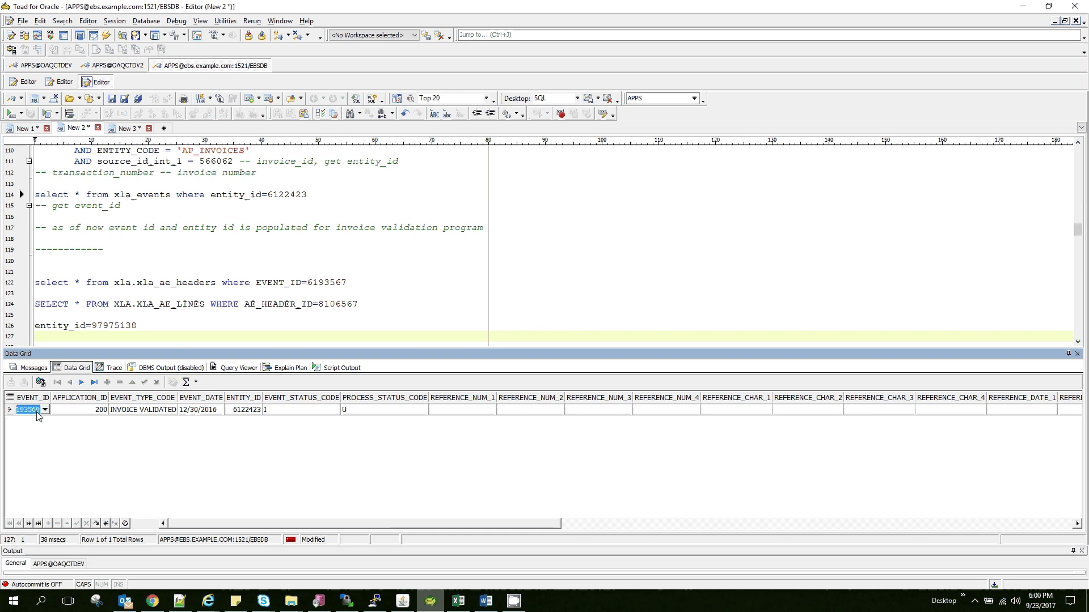
{"action": "left_click", "coordinate": [324, 276]}
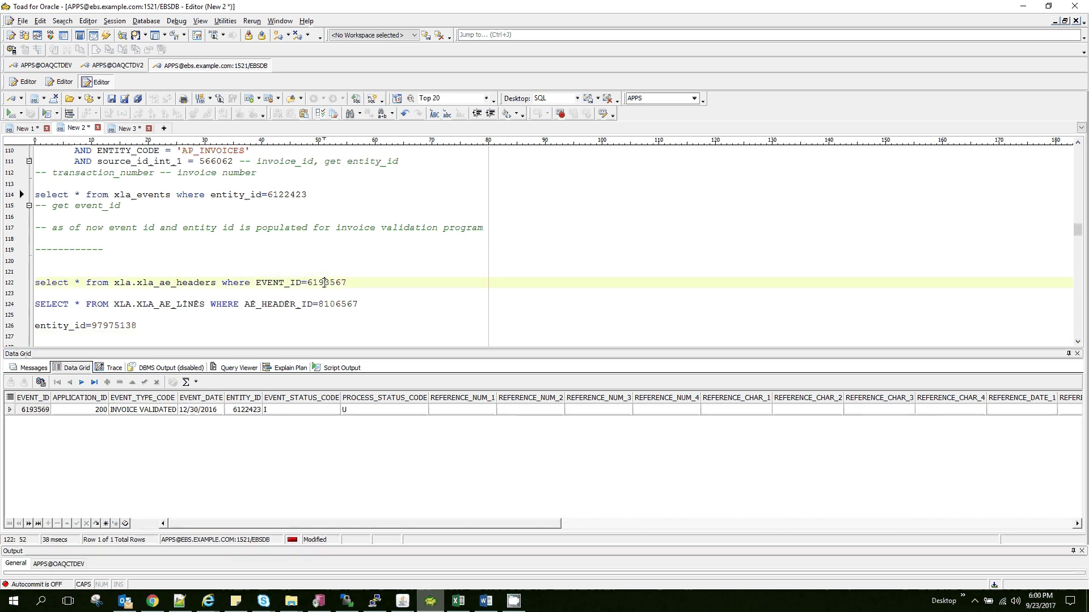
{"action": "double_click", "coordinate": [325, 284]}
{"action": "type", "text": "6193569"}
{"action": "key", "text": "F9"}
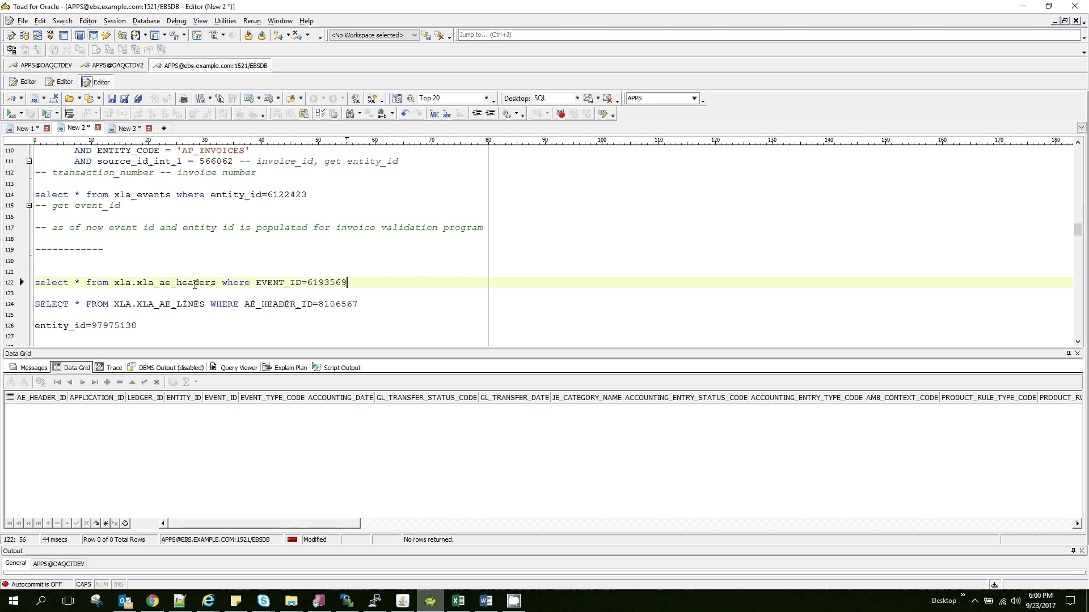
Step: Switch to the Invoice Workbench in Oracle Applications, validate invoice CINV107, and check its validation and accounting status
{"action": "scroll", "coordinate": [195, 285], "scroll_direction": "up", "scroll_amount": 2}
{"action": "scroll", "coordinate": [194, 284], "scroll_direction": "up", "scroll_amount": 1}
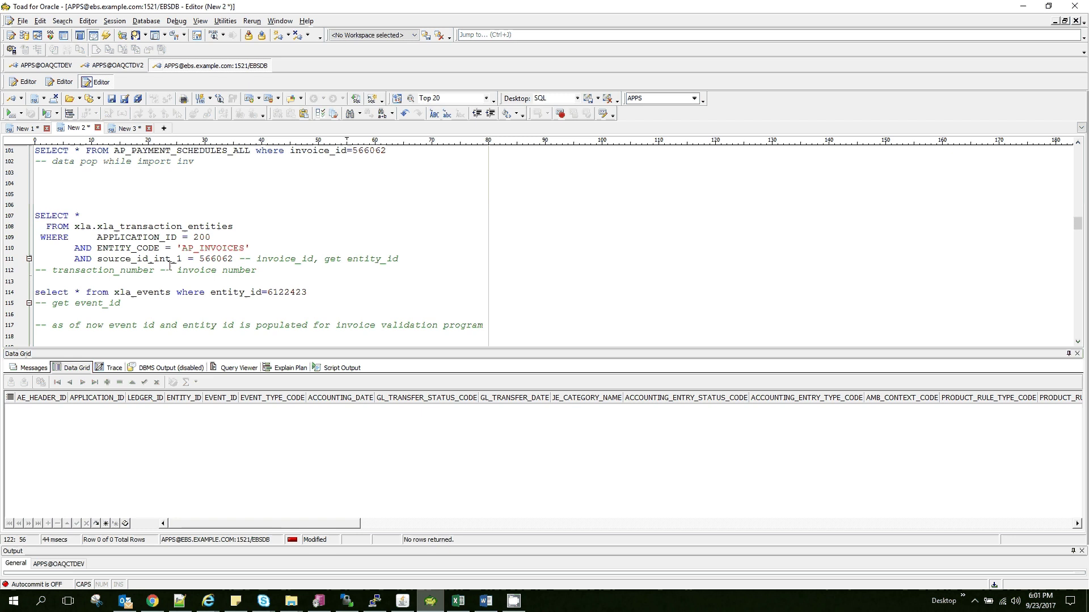
{"action": "scroll", "coordinate": [169, 265], "scroll_direction": "up", "scroll_amount": 1}
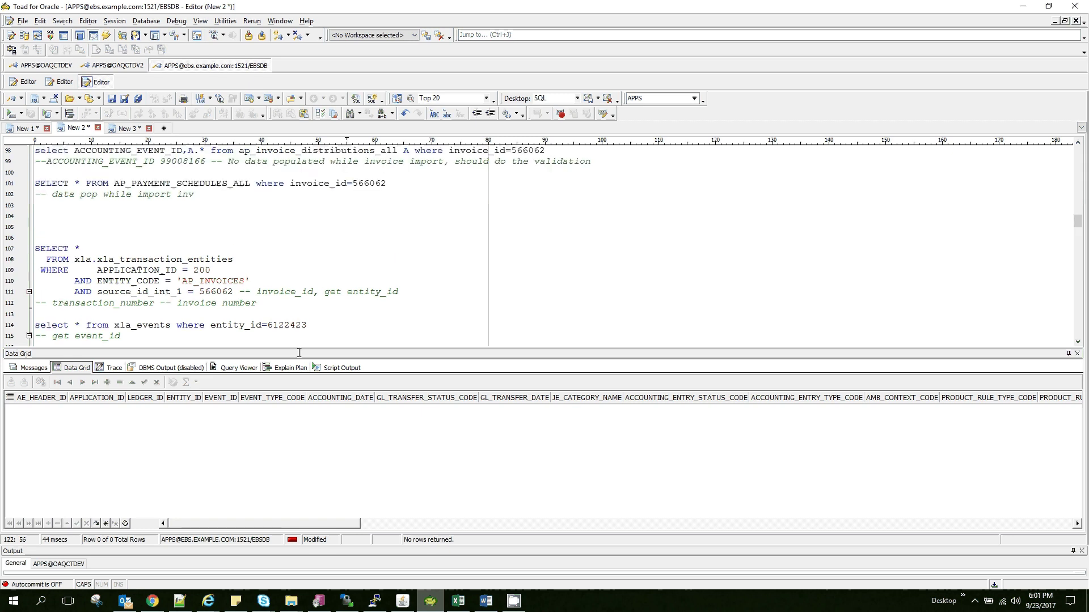
{"action": "left_click", "coordinate": [411, 606]}
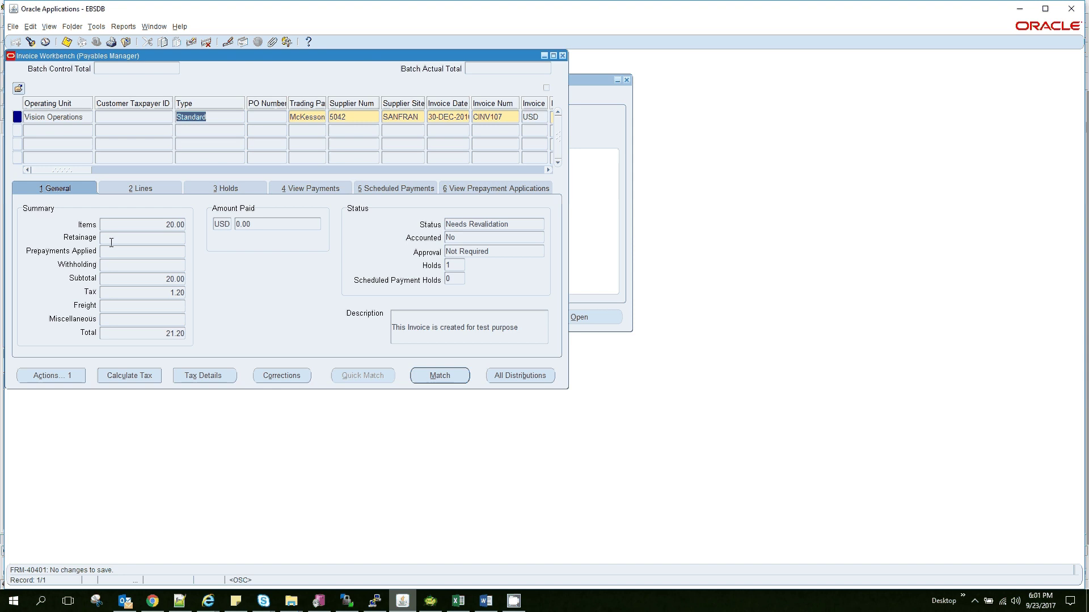
{"action": "left_click", "coordinate": [67, 379]}
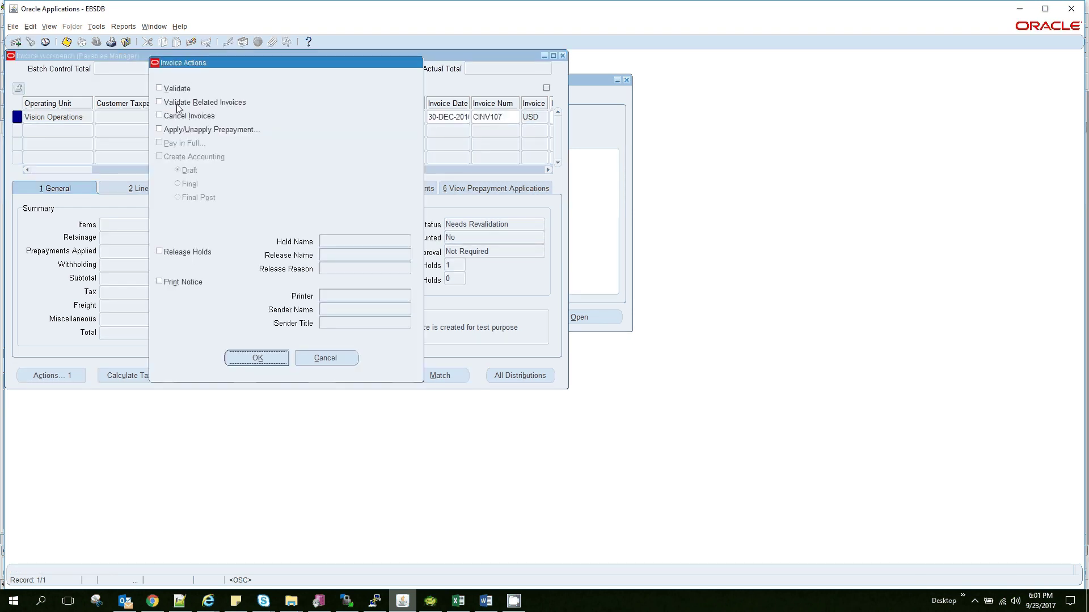
{"action": "left_click", "coordinate": [182, 91]}
{"action": "left_click", "coordinate": [253, 362]}
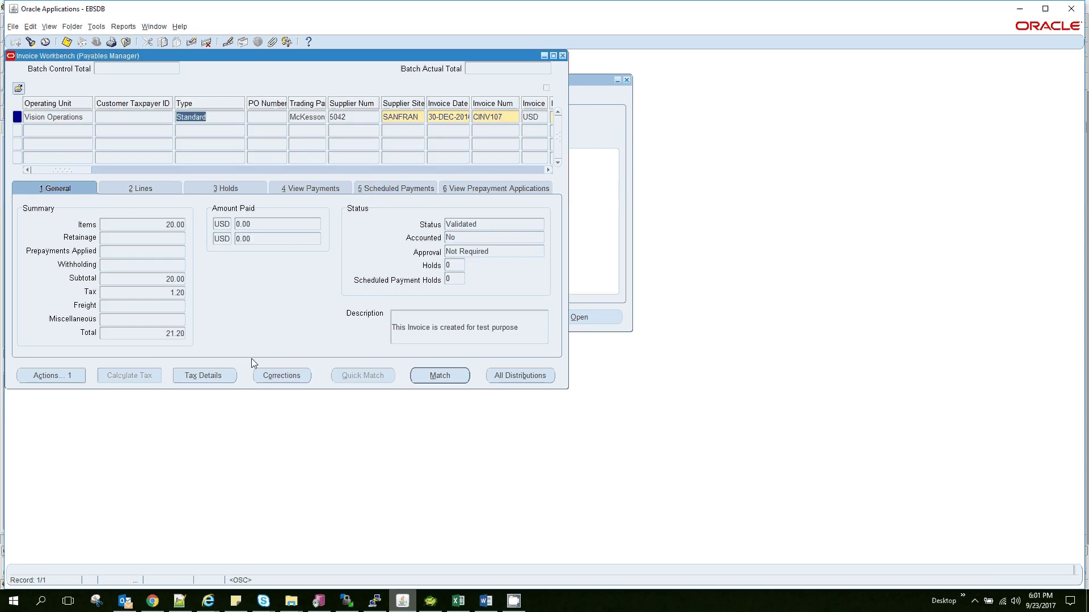
{"action": "left_click", "coordinate": [500, 226]}
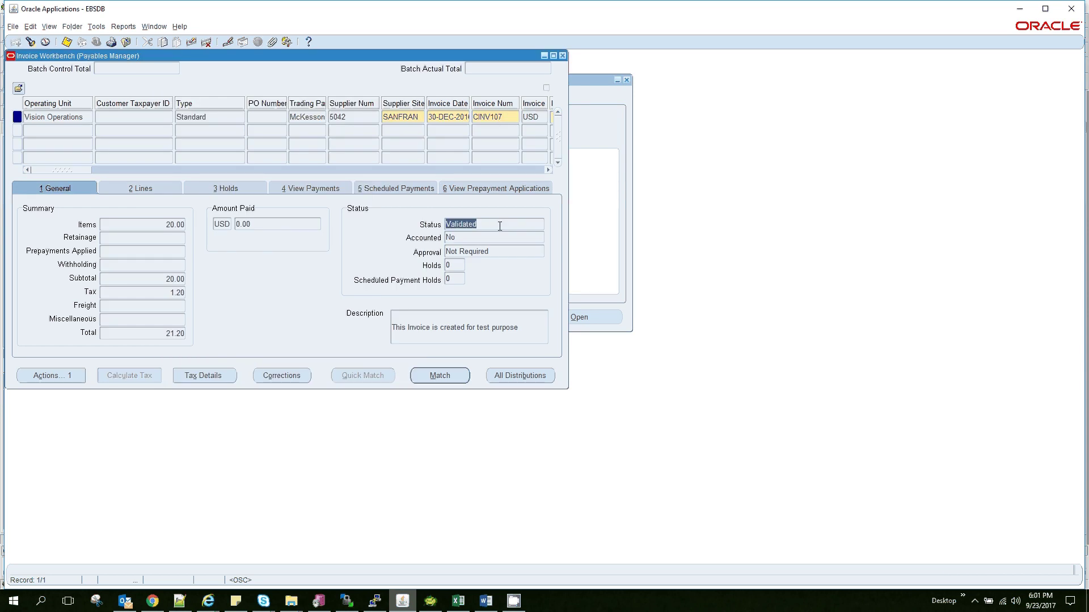
{"action": "left_click", "coordinate": [485, 237]}
Step: Switch back to Toad and review the xla_ae_headers and XLA_AE_LINES queries
{"action": "key", "text": "alt+Tab"}
{"action": "left_click", "coordinate": [318, 270]}
{"action": "scroll", "coordinate": [317, 269], "scroll_direction": "up", "scroll_amount": 3}
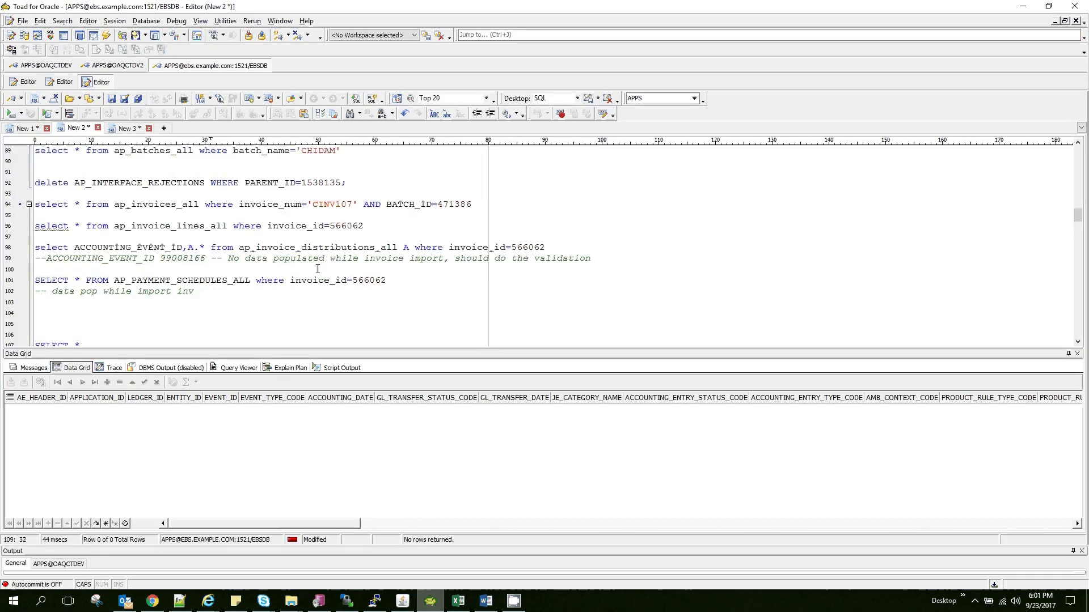
{"action": "scroll", "coordinate": [318, 269], "scroll_direction": "down", "scroll_amount": 8}
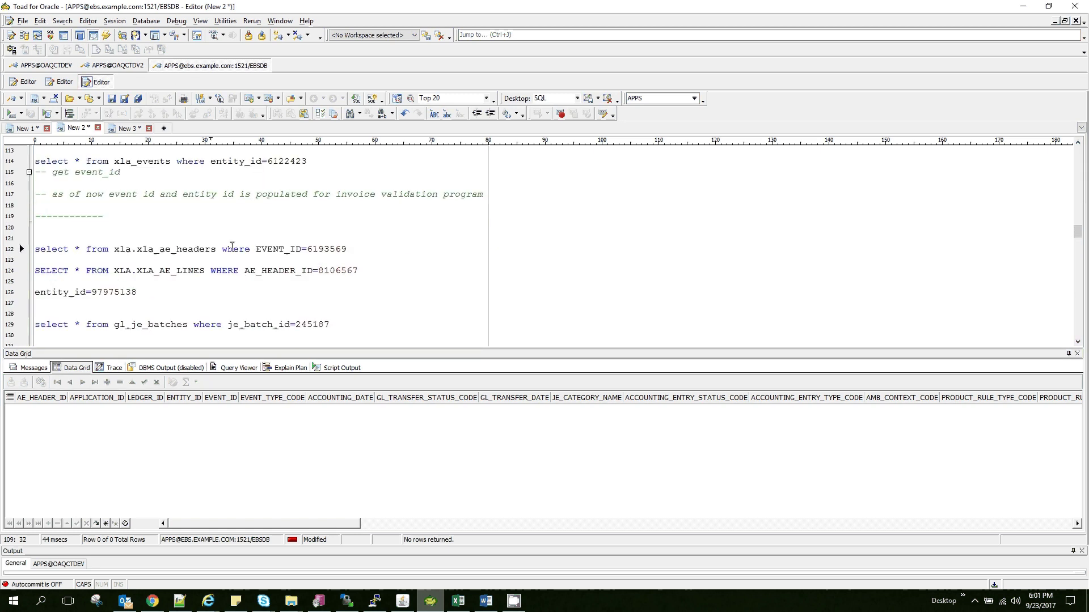
{"action": "left_click", "coordinate": [232, 248]}
{"action": "left_click", "coordinate": [211, 271]}
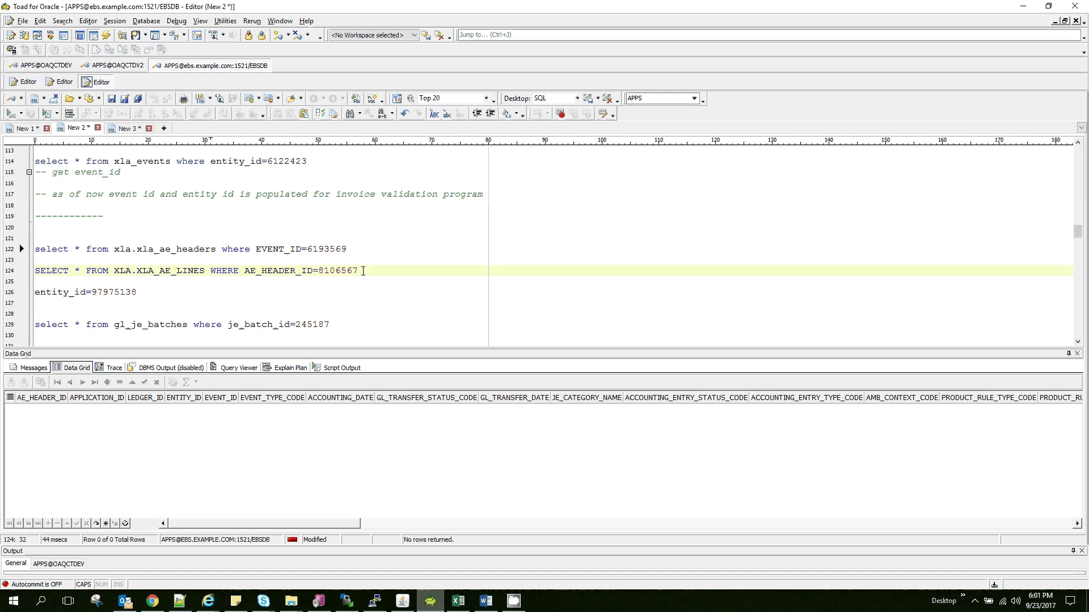
Step: Run the ap_invoice_distributions_all query for invoice_id 566062, copy the first row's ACCOUNTING_EVENT_ID, and return to the XLA queries
{"action": "scroll", "coordinate": [440, 308], "scroll_direction": "up", "scroll_amount": 6}
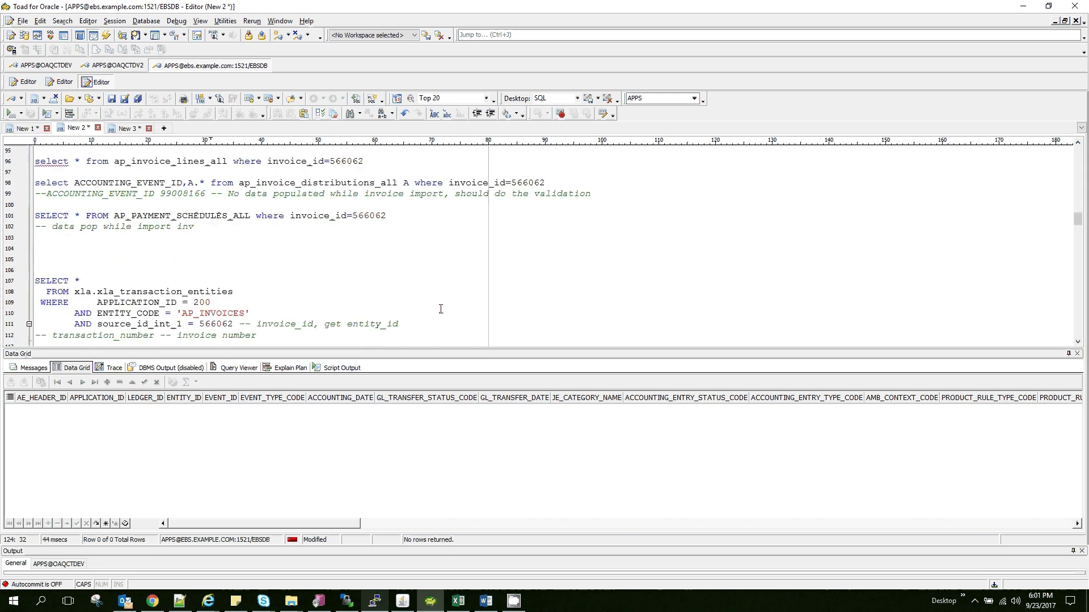
{"action": "scroll", "coordinate": [441, 308], "scroll_direction": "up", "scroll_amount": 2}
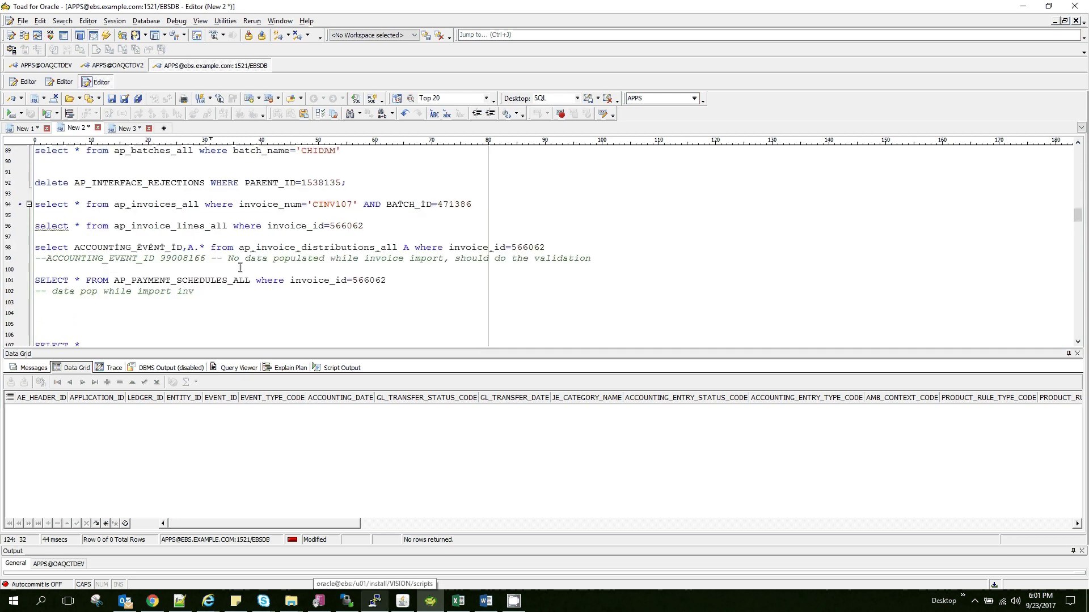
{"action": "left_click", "coordinate": [134, 249]}
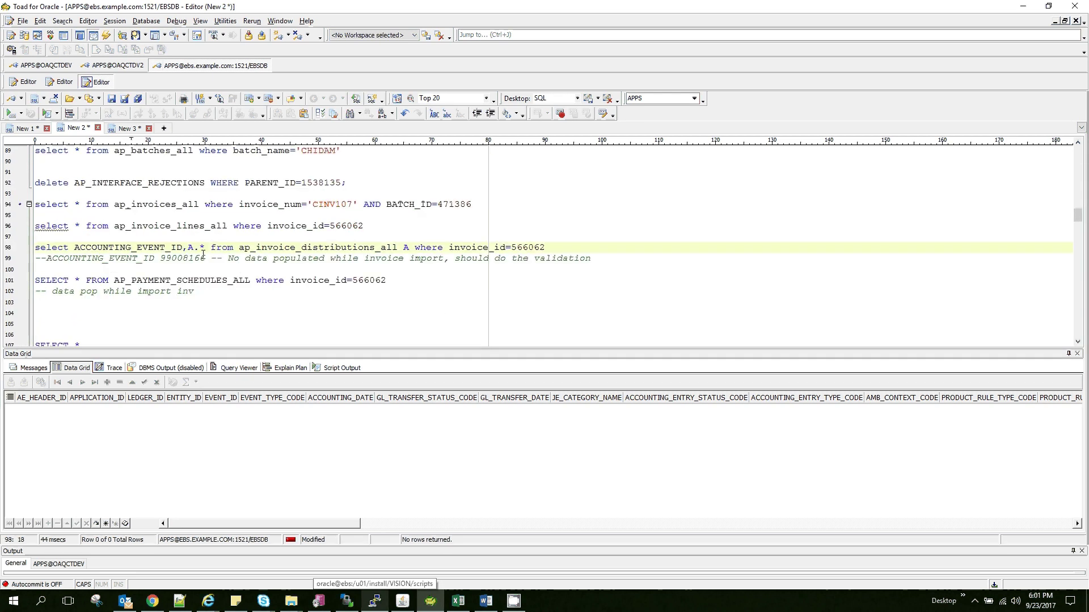
{"action": "key", "text": "F9"}
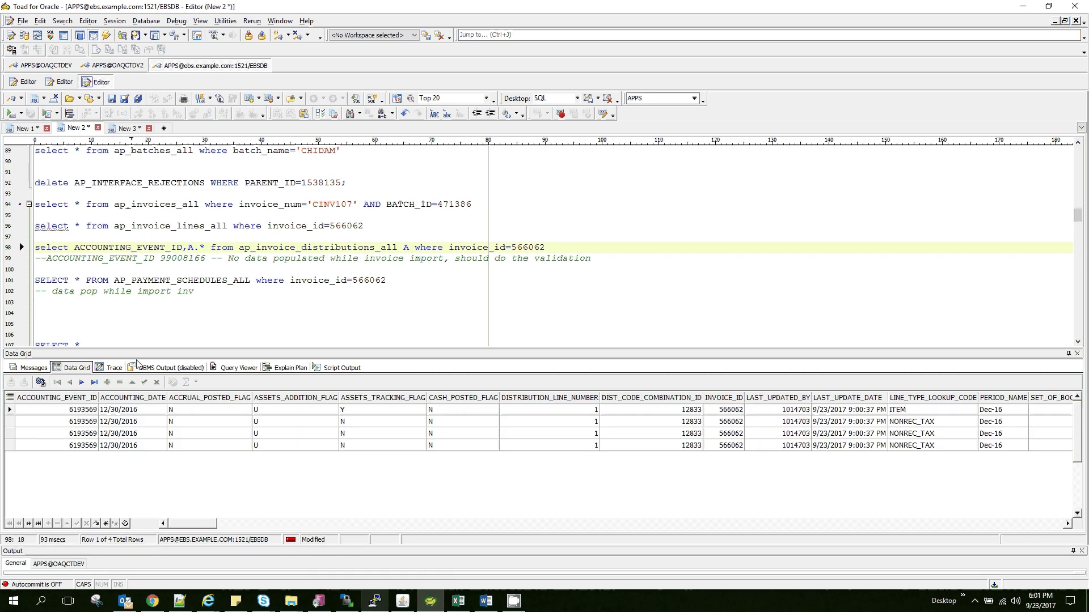
{"action": "left_click", "coordinate": [75, 411]}
{"action": "key", "text": "ctrl+c"}
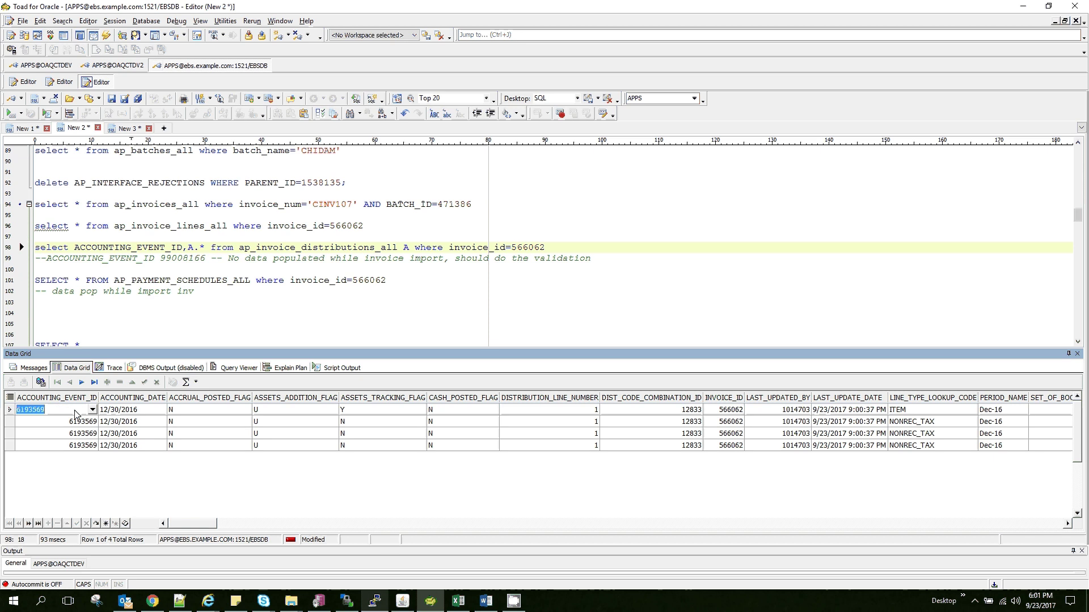
{"action": "left_click", "coordinate": [178, 317]}
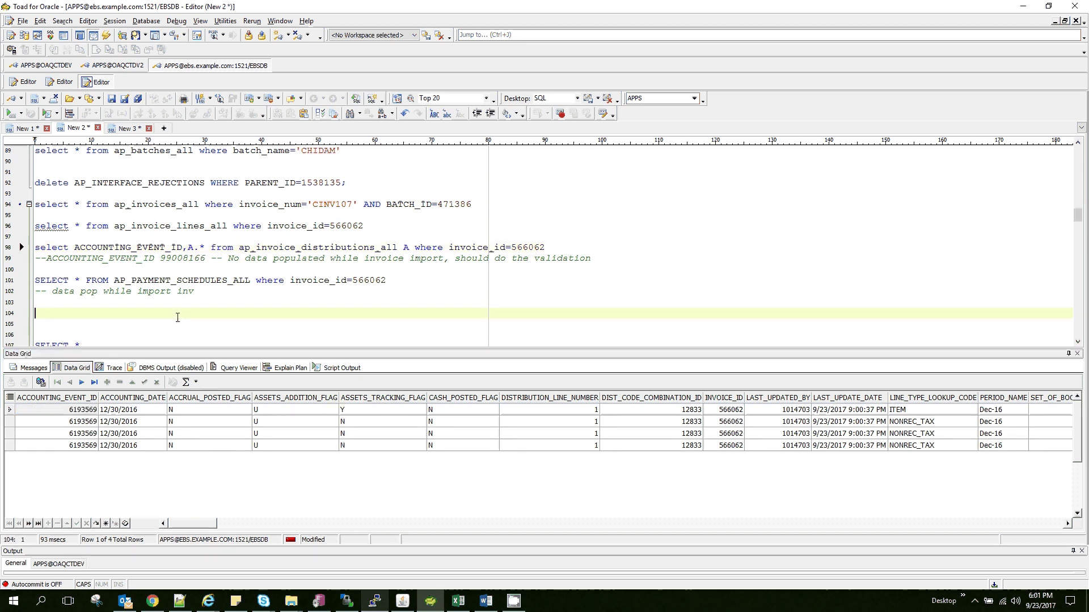
{"action": "scroll", "coordinate": [177, 318], "scroll_direction": "down", "scroll_amount": 5}
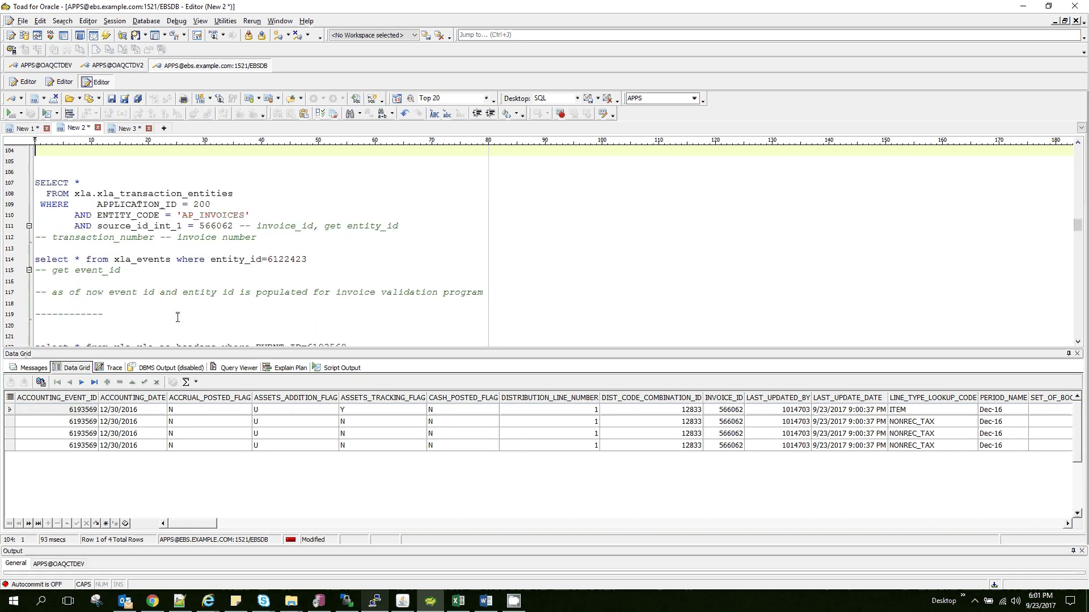
Step: Paste the event ID 6193569 below the get event_id comment, run the xla_events query for entity_id 6122423, and compare its EVENT_ID
{"action": "left_click", "coordinate": [289, 268]}
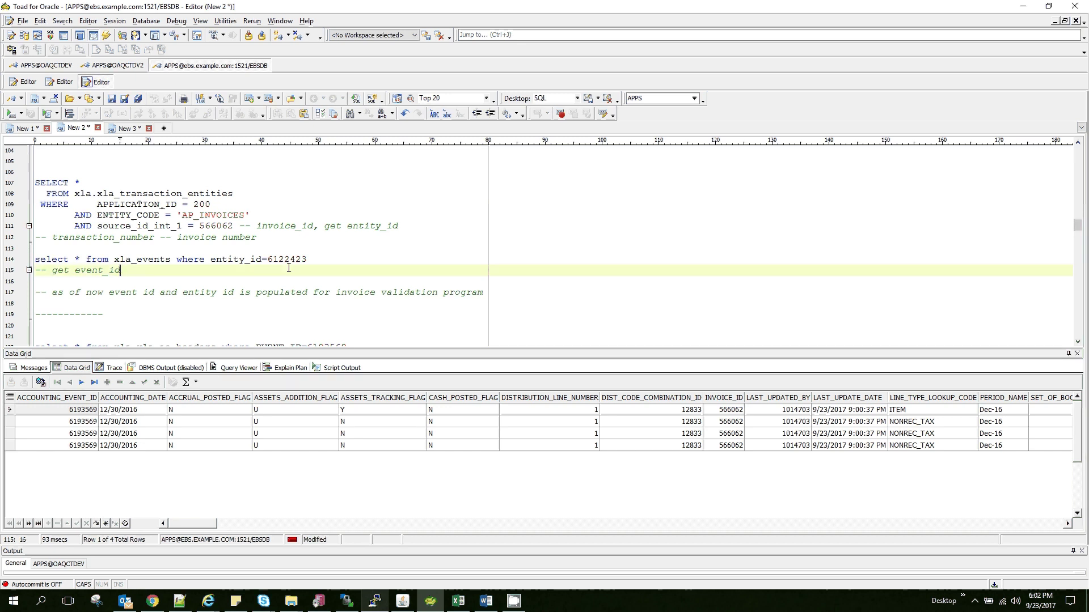
{"action": "key", "text": "Return"}
{"action": "key", "text": "Return"}
{"action": "key", "text": "ctrl+v"}
{"action": "left_click", "coordinate": [167, 272]}
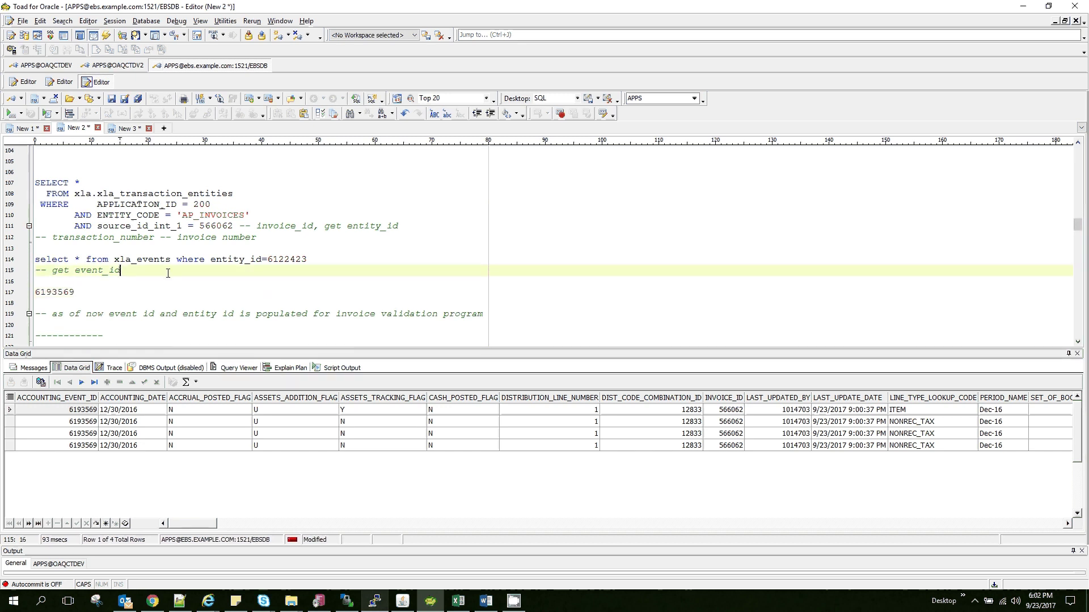
{"action": "key", "text": "F9"}
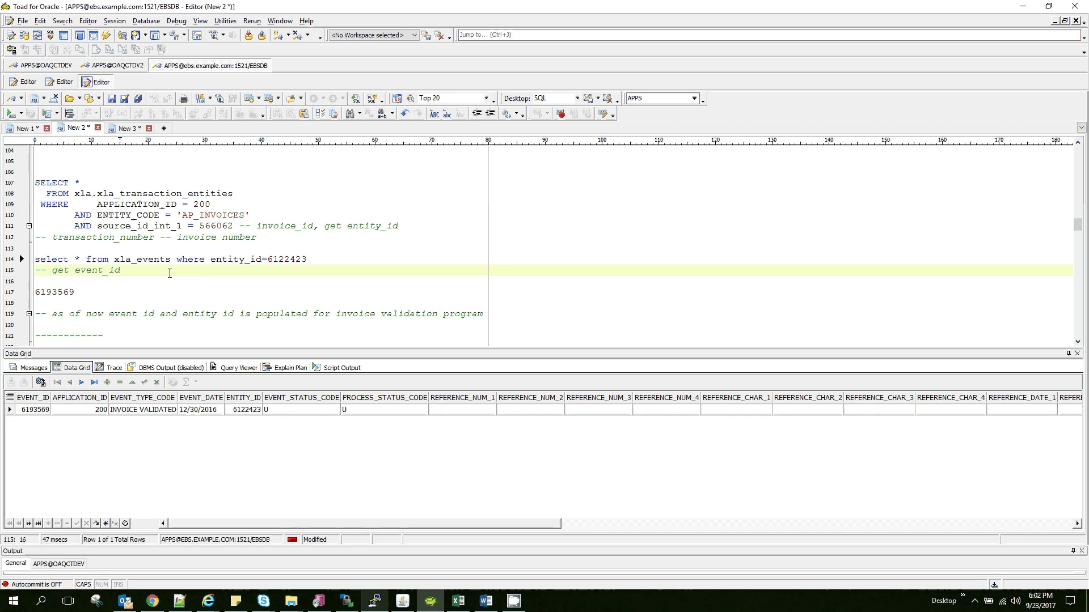
{"action": "left_click", "coordinate": [32, 409]}
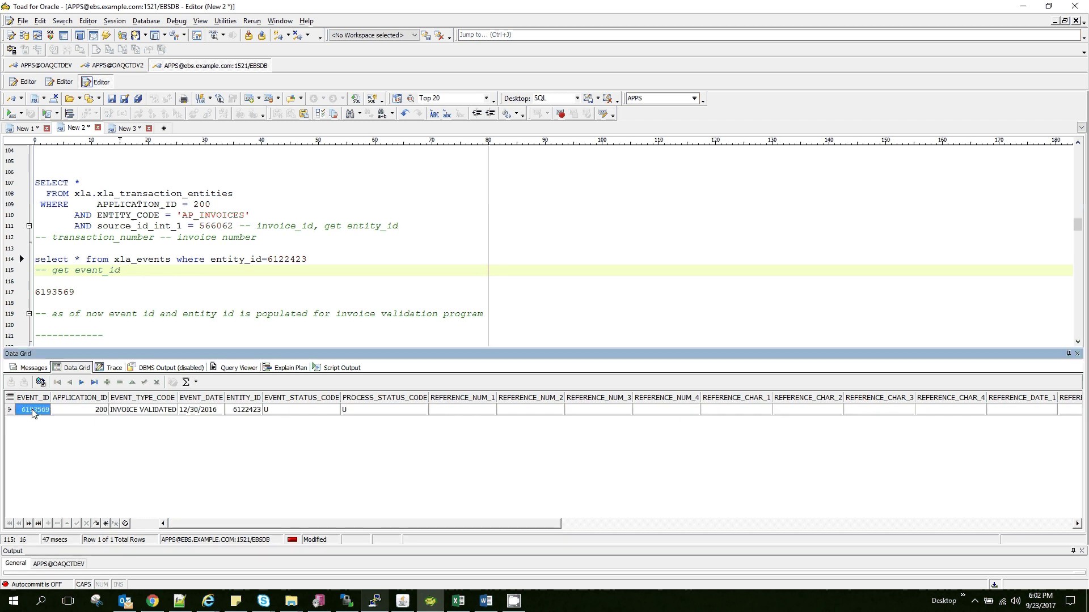
{"action": "left_click", "coordinate": [142, 277]}
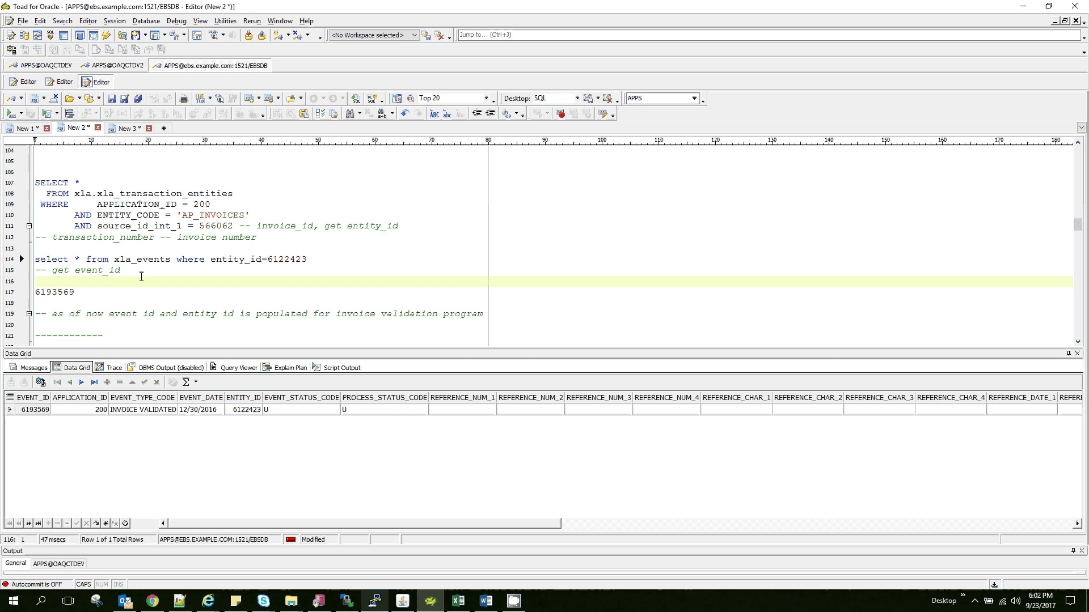
Step: Run the xla_transaction_entities query for source_id_int_1 566062, and check the row's TRANSACTION_NUMBER and the query's filter conditions
{"action": "left_click", "coordinate": [274, 206]}
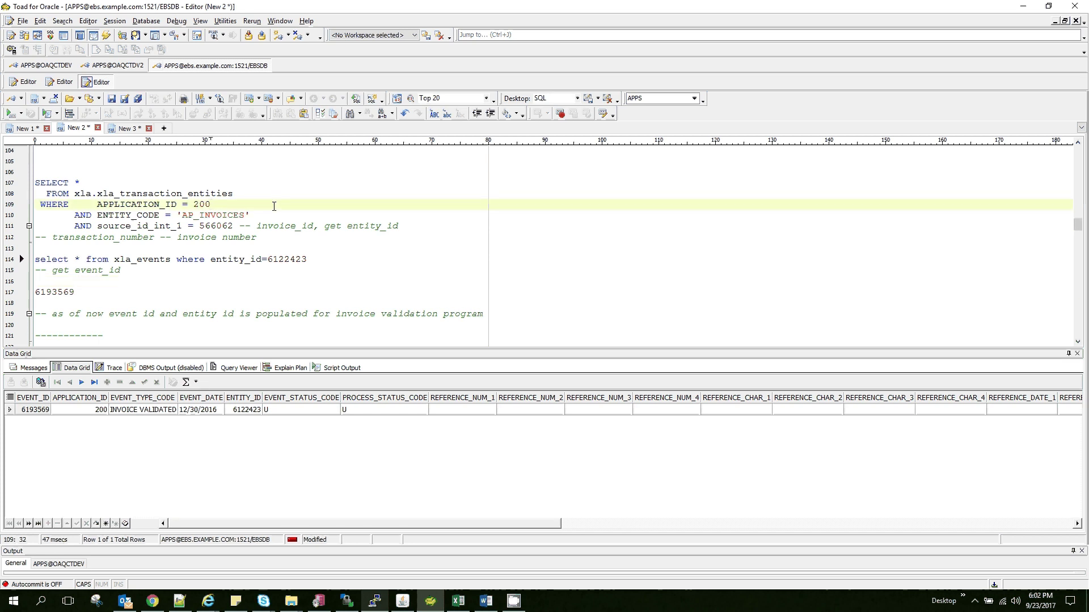
{"action": "key", "text": "F9"}
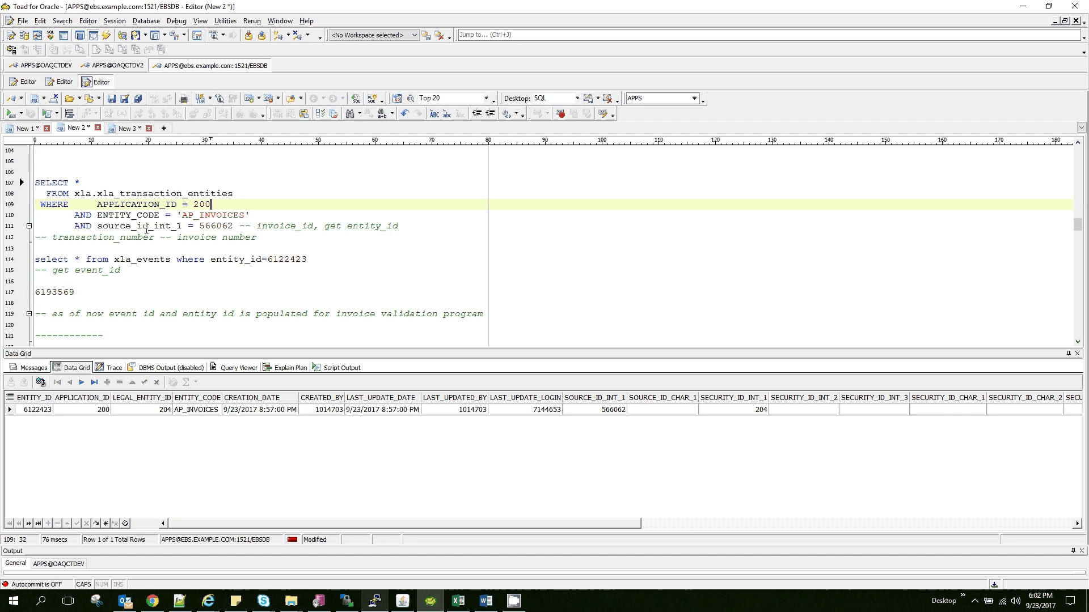
{"action": "left_click", "coordinate": [212, 226]}
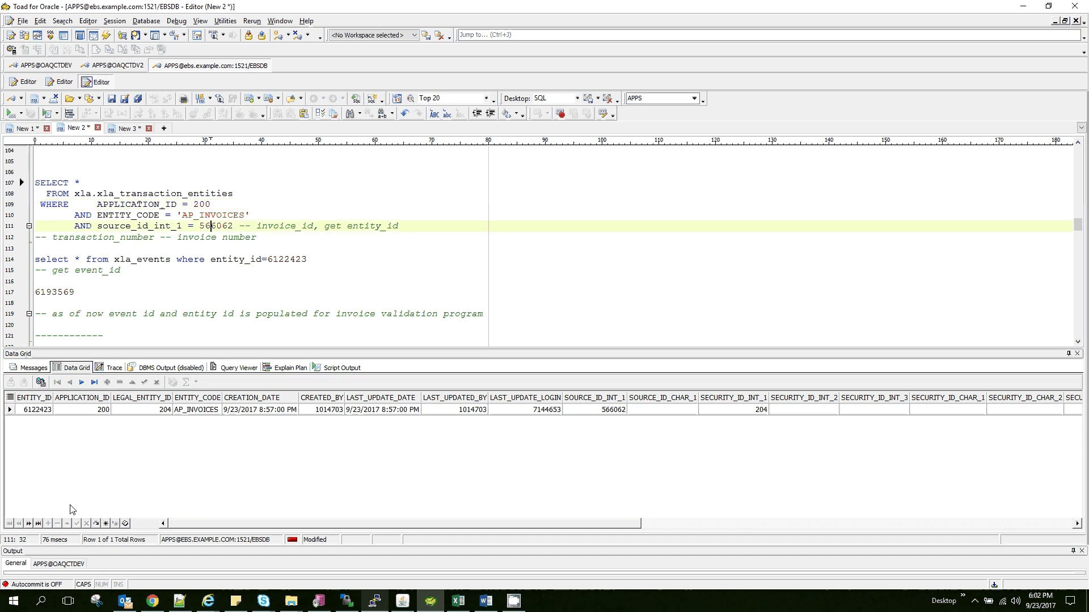
{"action": "left_click", "coordinate": [265, 522]}
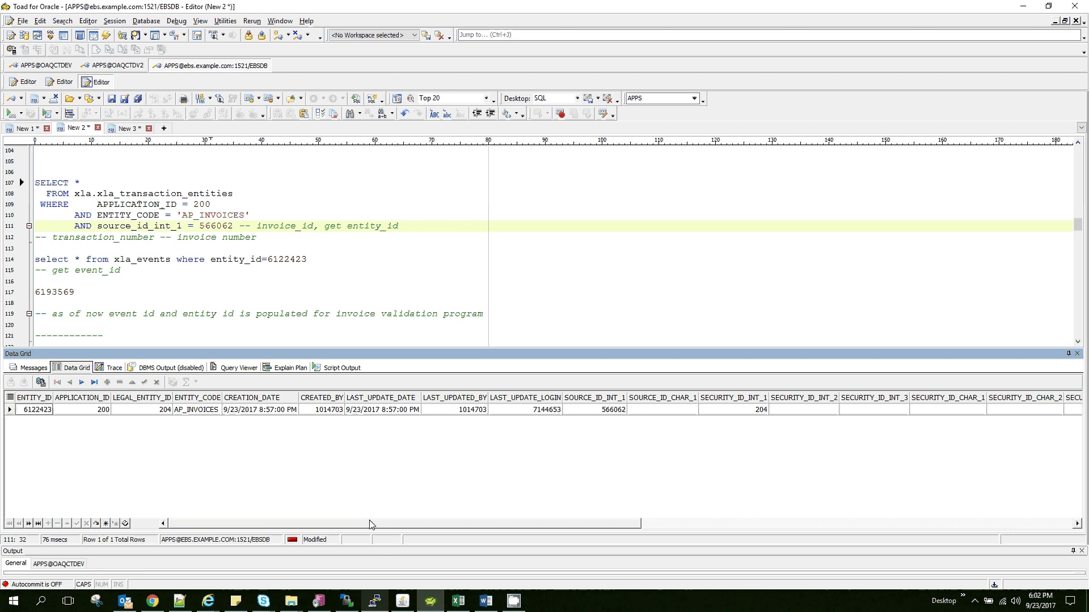
{"action": "left_click_drag", "start_coordinate": [369, 521], "coordinate": [706, 522]}
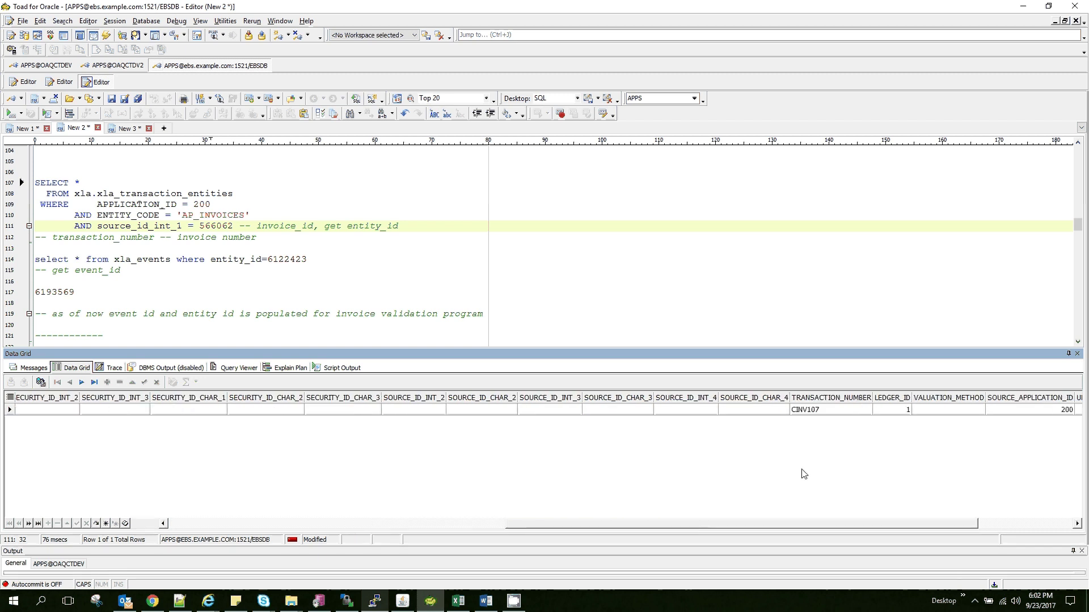
{"action": "left_click", "coordinate": [822, 411]}
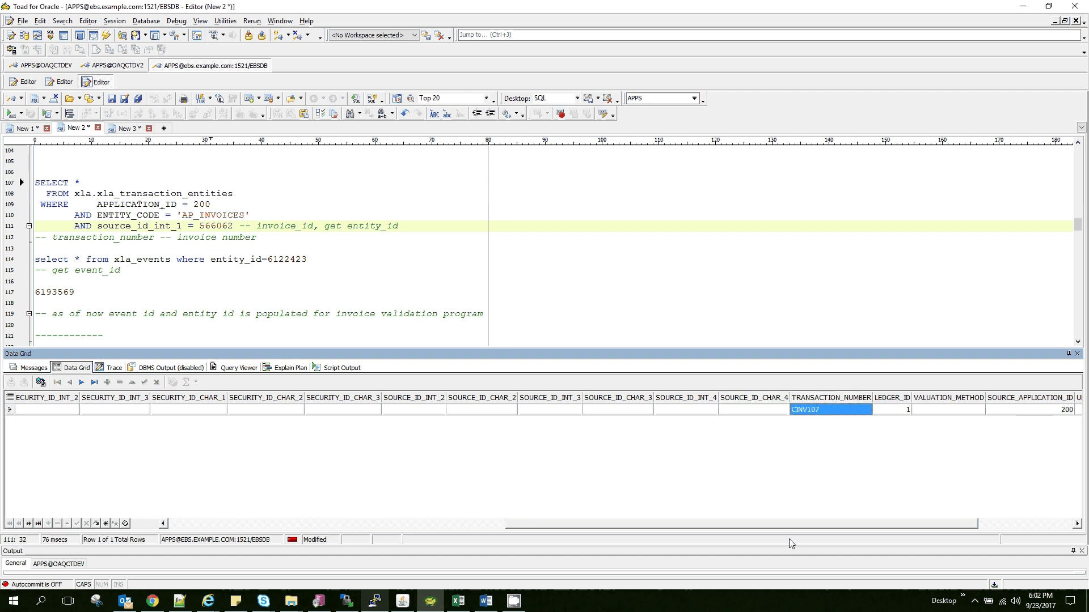
{"action": "left_click_drag", "start_coordinate": [793, 526], "coordinate": [340, 518]}
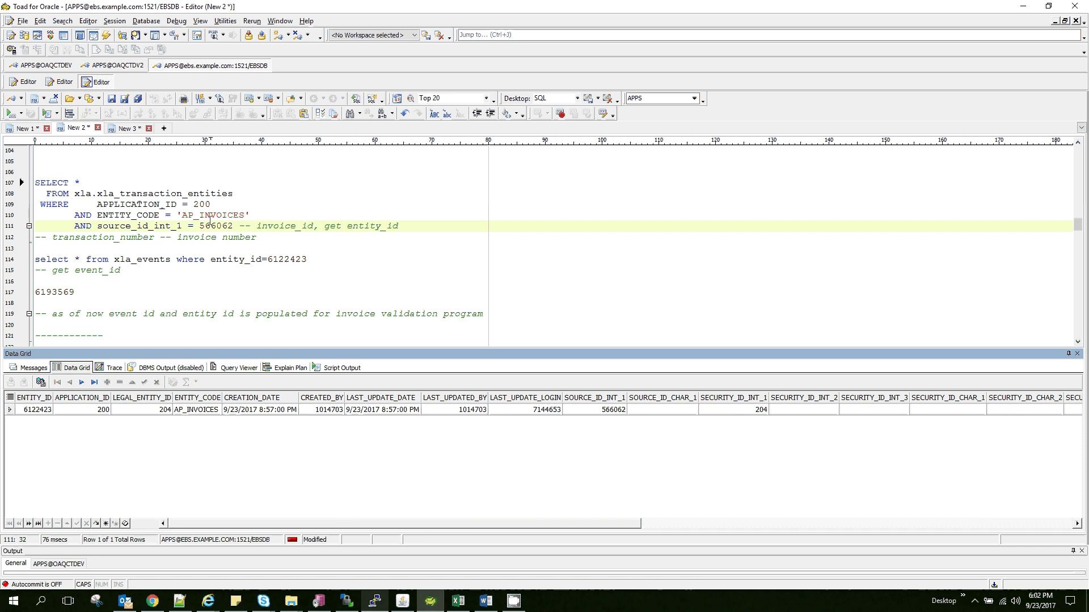
{"action": "left_click", "coordinate": [210, 216]}
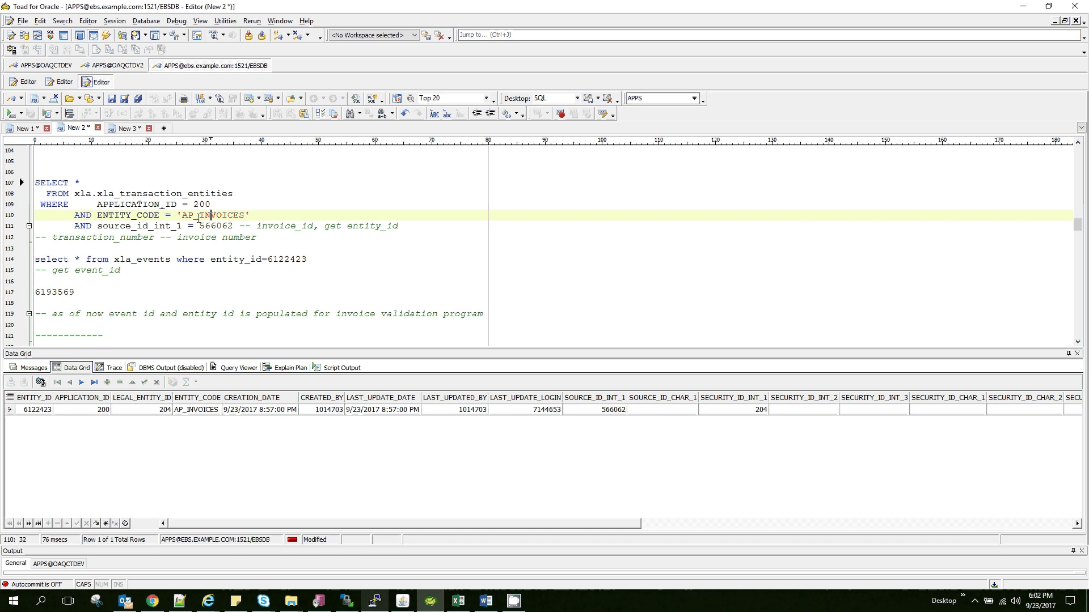
{"action": "left_click", "coordinate": [158, 204]}
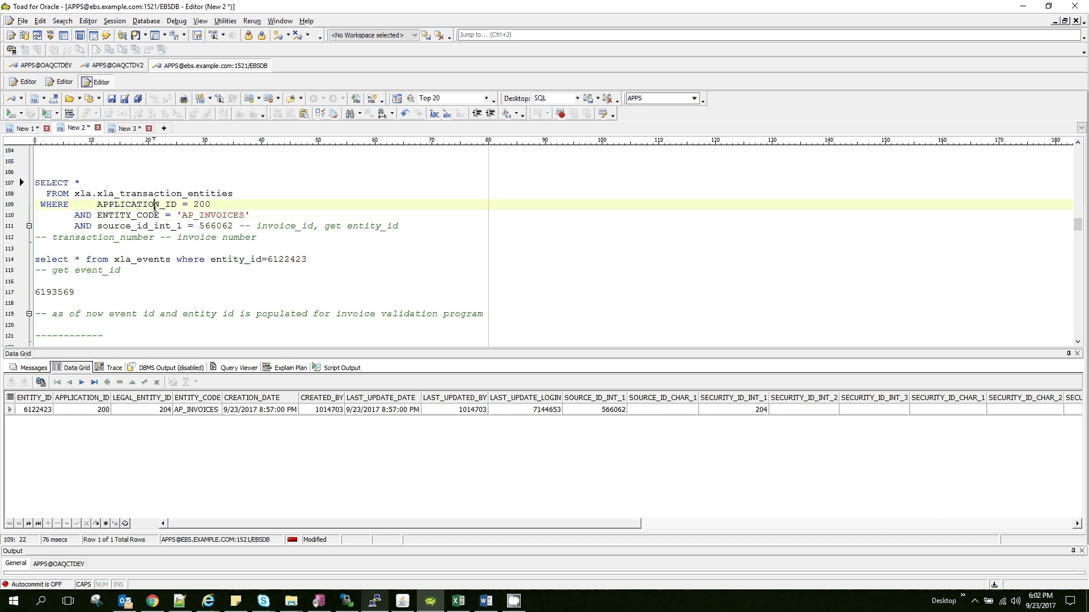
{"action": "left_click", "coordinate": [145, 216]}
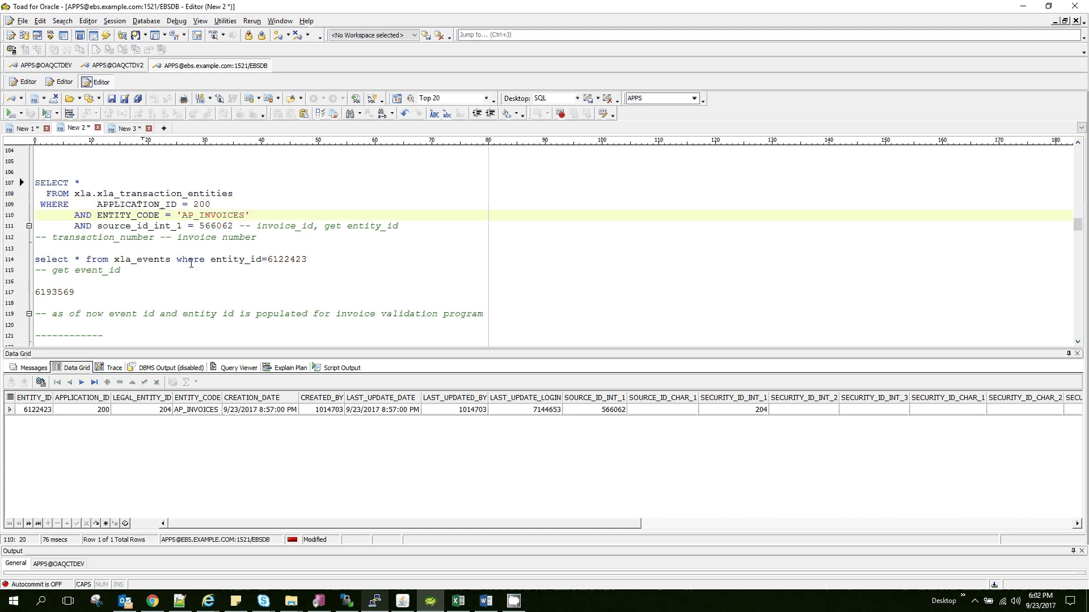
Step: Rerun the xla_events query for entity_id 6122423 and review the xla_ae_headers and XLA_AE_LINES queries below it
{"action": "left_click", "coordinate": [181, 303]}
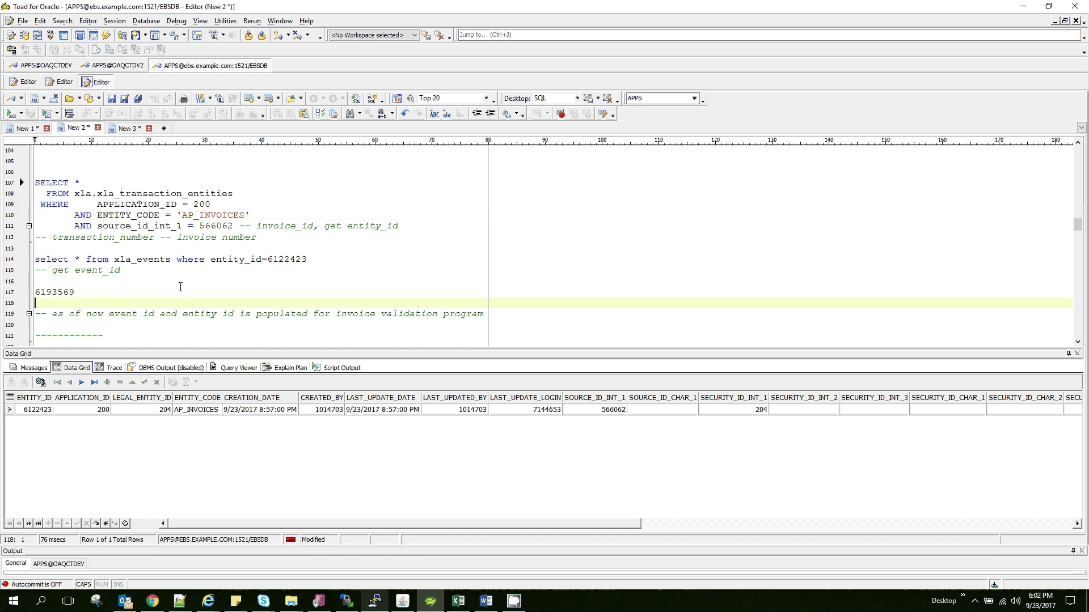
{"action": "left_click", "coordinate": [182, 271]}
{"action": "key", "text": "F9"}
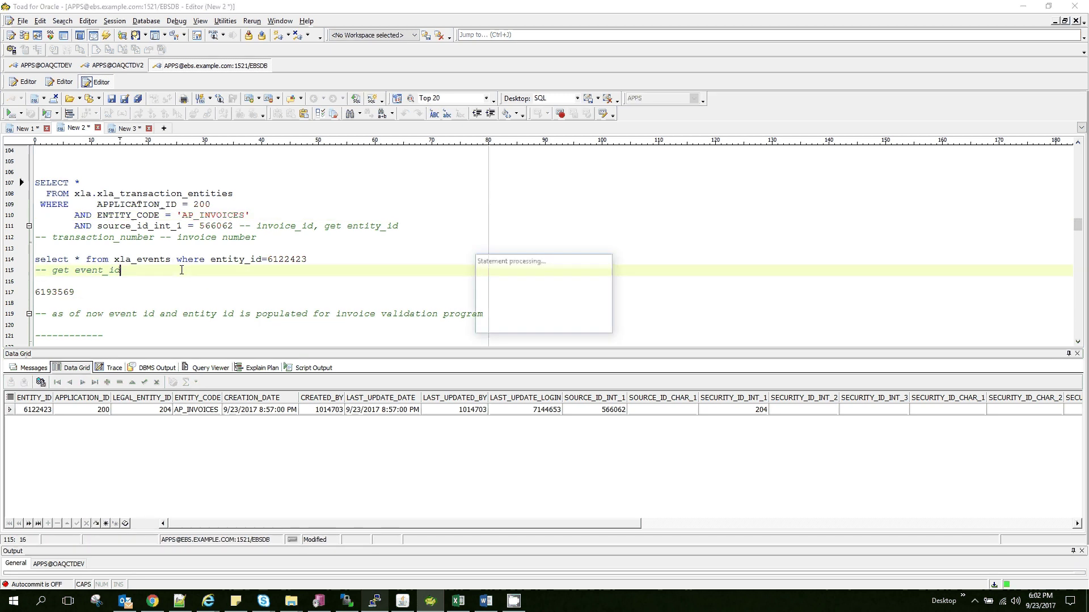
{"action": "scroll", "coordinate": [182, 271], "scroll_direction": "down", "scroll_amount": 3}
{"action": "left_click", "coordinate": [183, 270]}
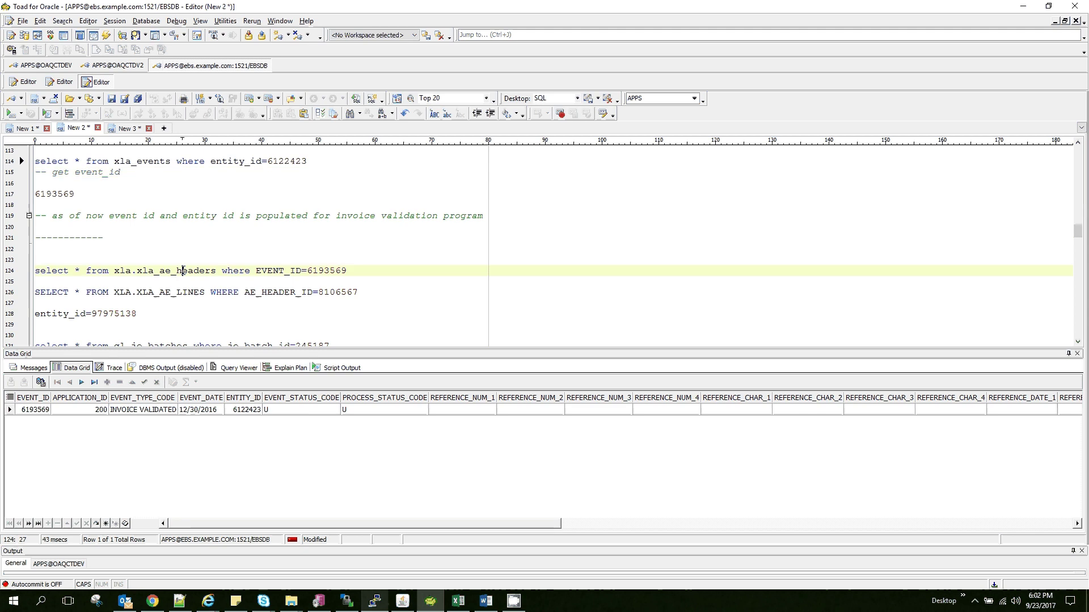
{"action": "left_click", "coordinate": [180, 292]}
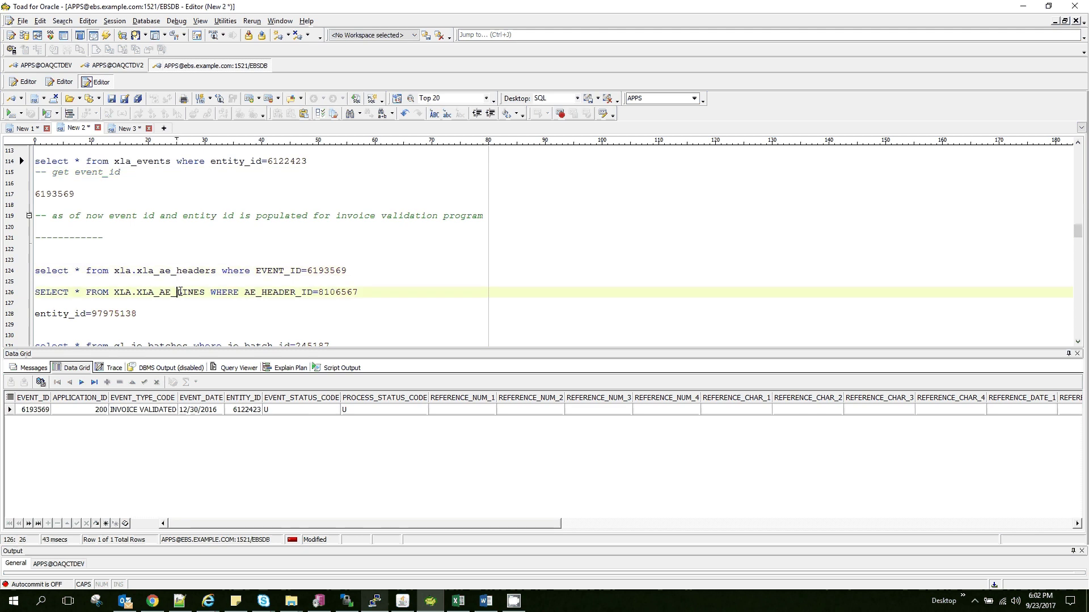
Step: Switch to the Invoice Workbench in Oracle Applications and choose Create Accounting in the invoice actions for CINV107
{"action": "left_click", "coordinate": [401, 606]}
{"action": "left_click", "coordinate": [52, 375]}
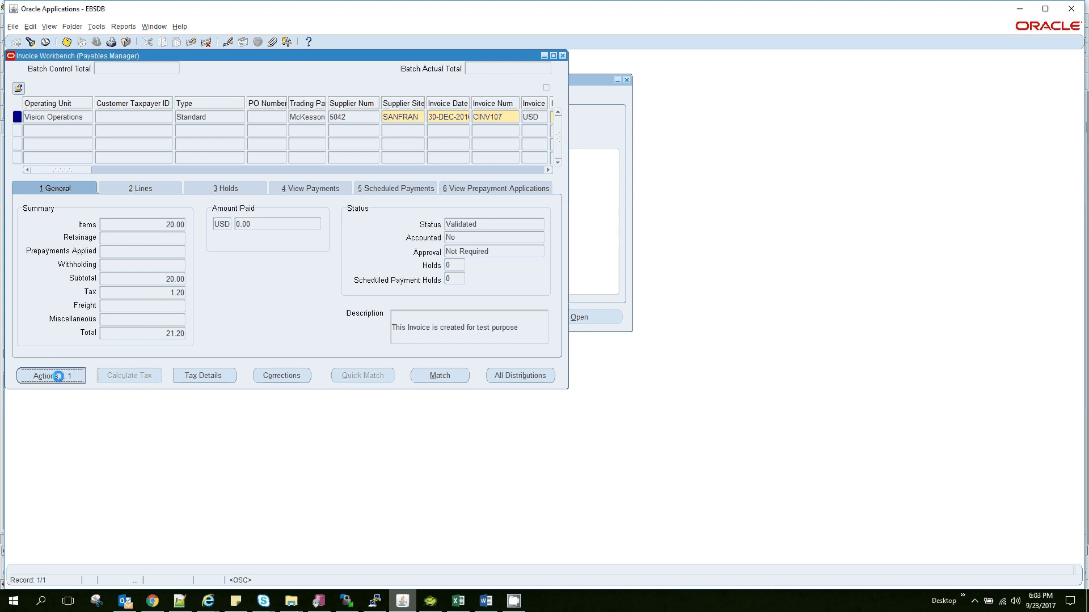
{"action": "left_click", "coordinate": [187, 159]}
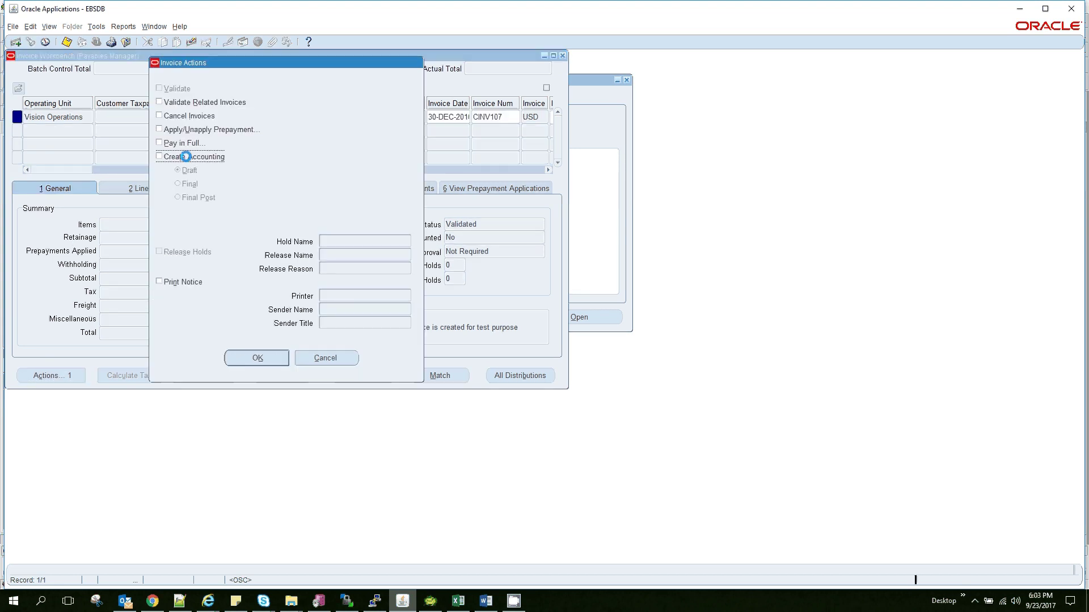
Step: Create accounting for the validated invoice with the Final option, save the record and check its Accounted status
{"action": "left_click", "coordinate": [189, 185]}
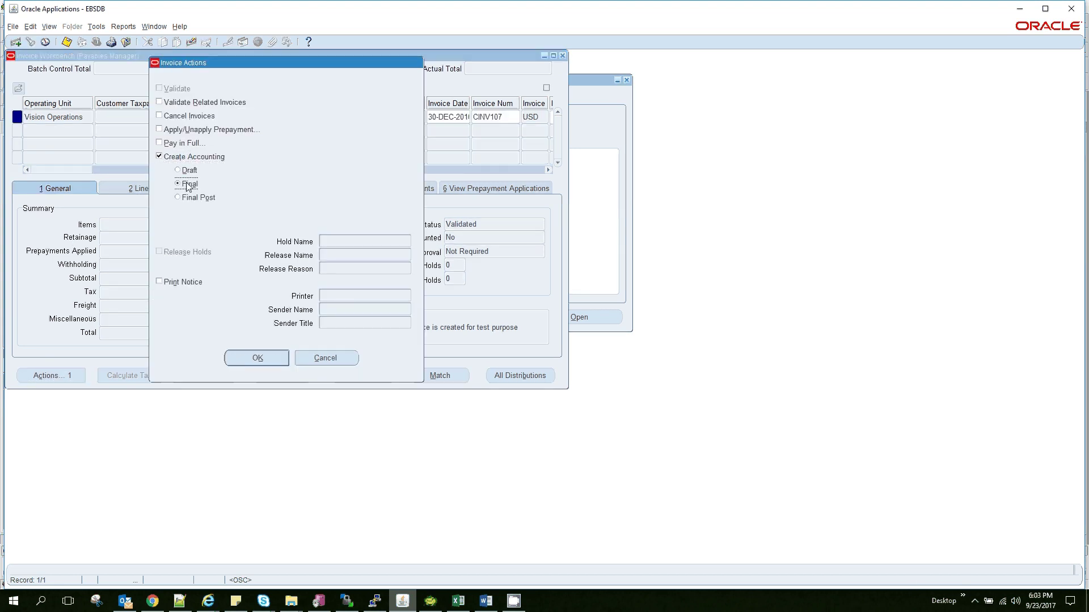
{"action": "left_click", "coordinate": [246, 359]}
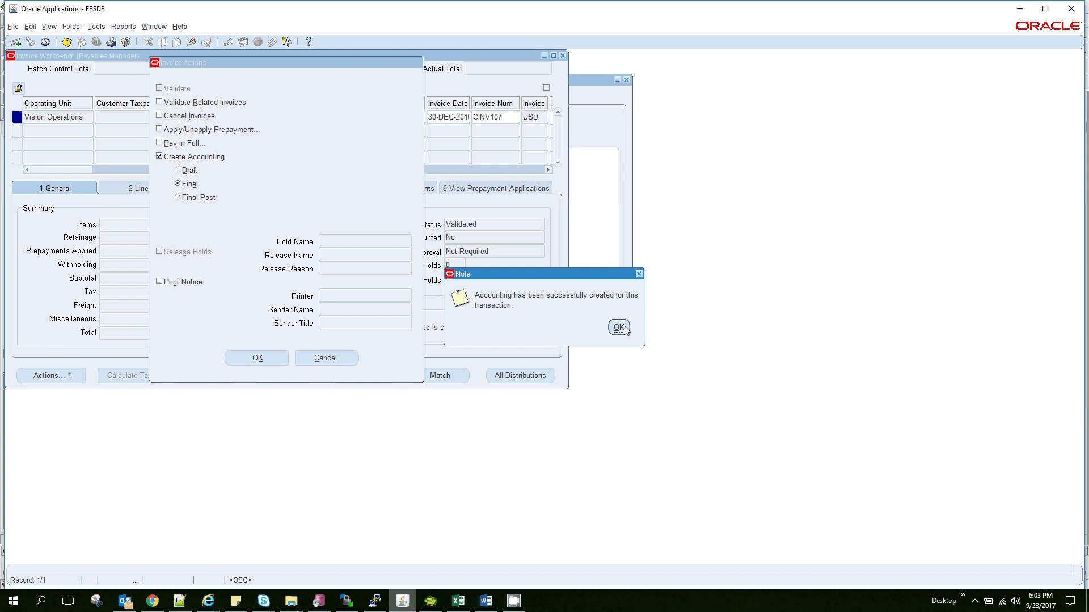
{"action": "left_click", "coordinate": [619, 327]}
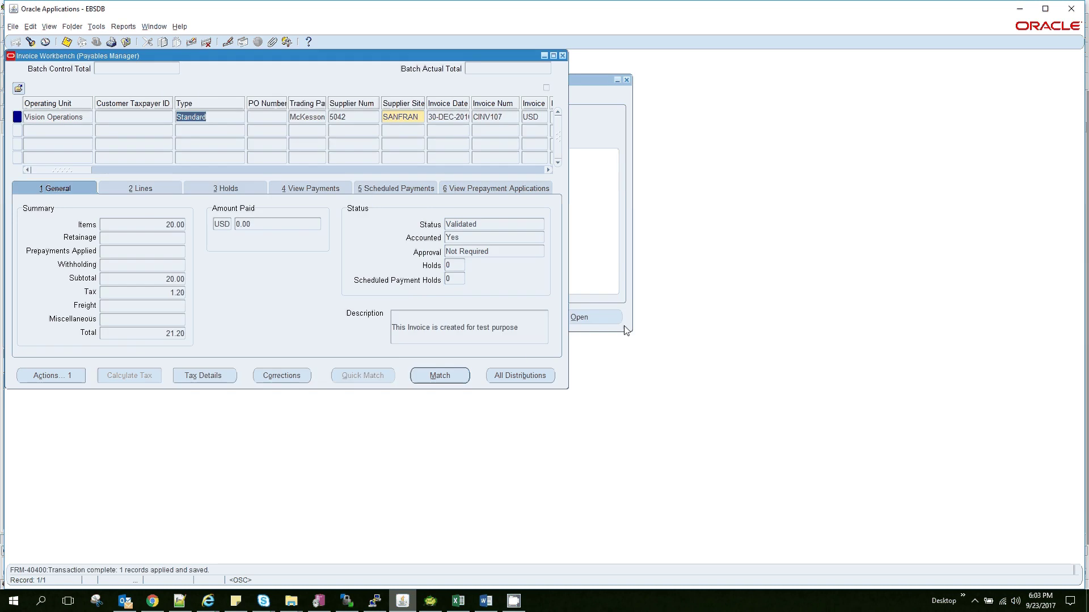
{"action": "left_click", "coordinate": [66, 41]}
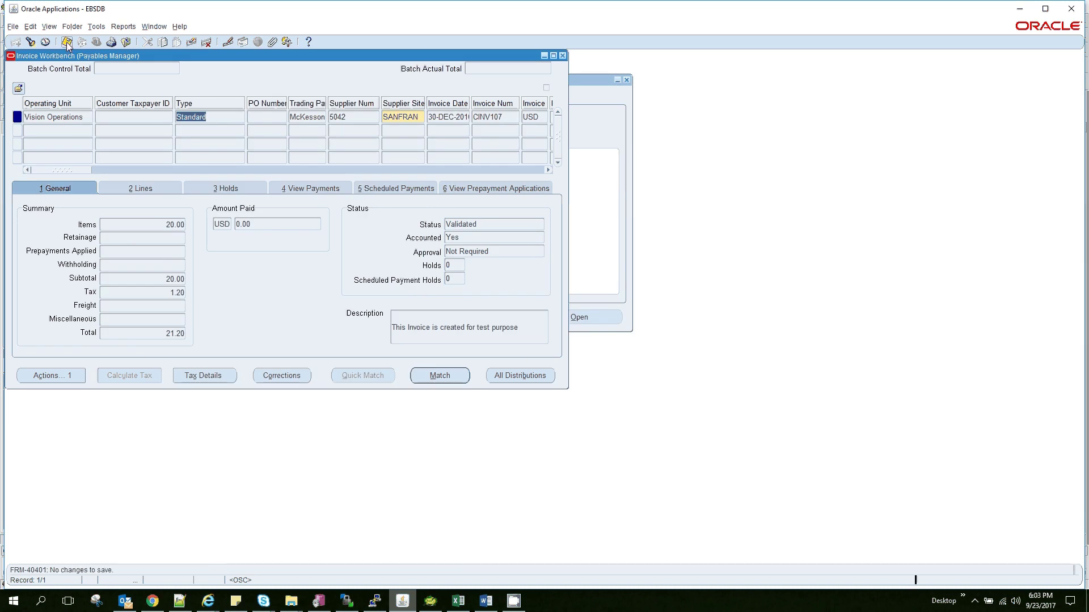
{"action": "left_click", "coordinate": [478, 238]}
Step: View the invoice's accounting events in Internet Explorer and examine the status of its subledger journal entry
{"action": "left_click", "coordinate": [97, 29]}
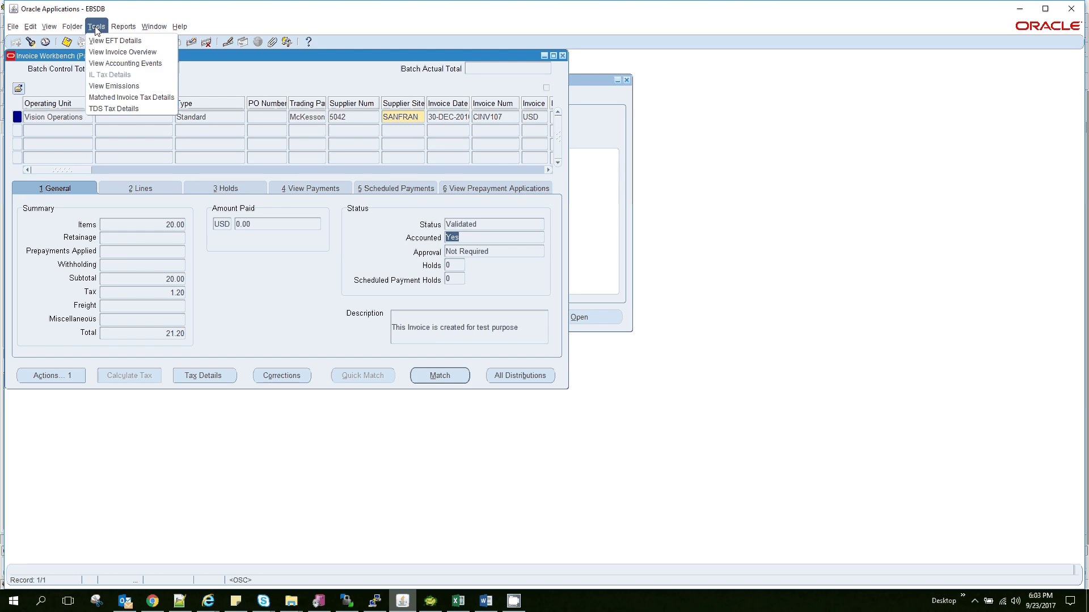
{"action": "left_click", "coordinate": [102, 63]}
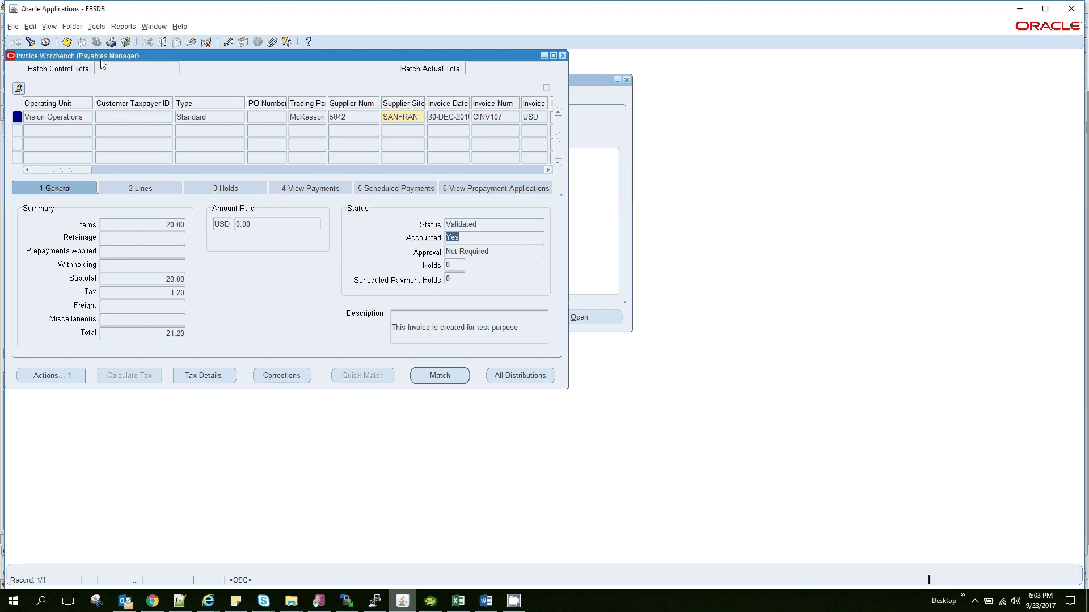
{"action": "left_click", "coordinate": [209, 602]}
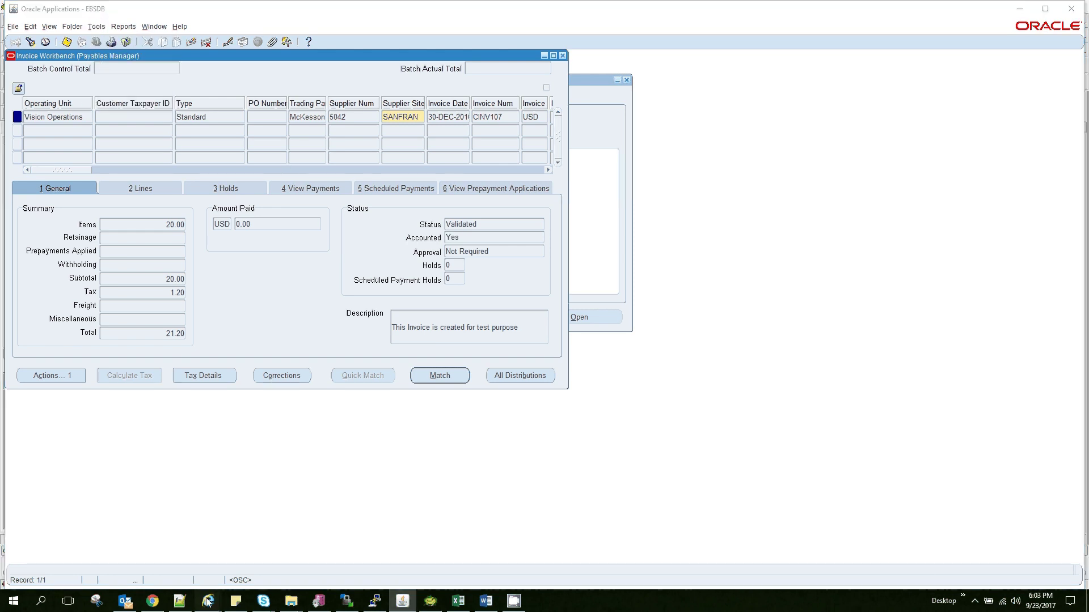
{"action": "left_click", "coordinate": [670, 556]}
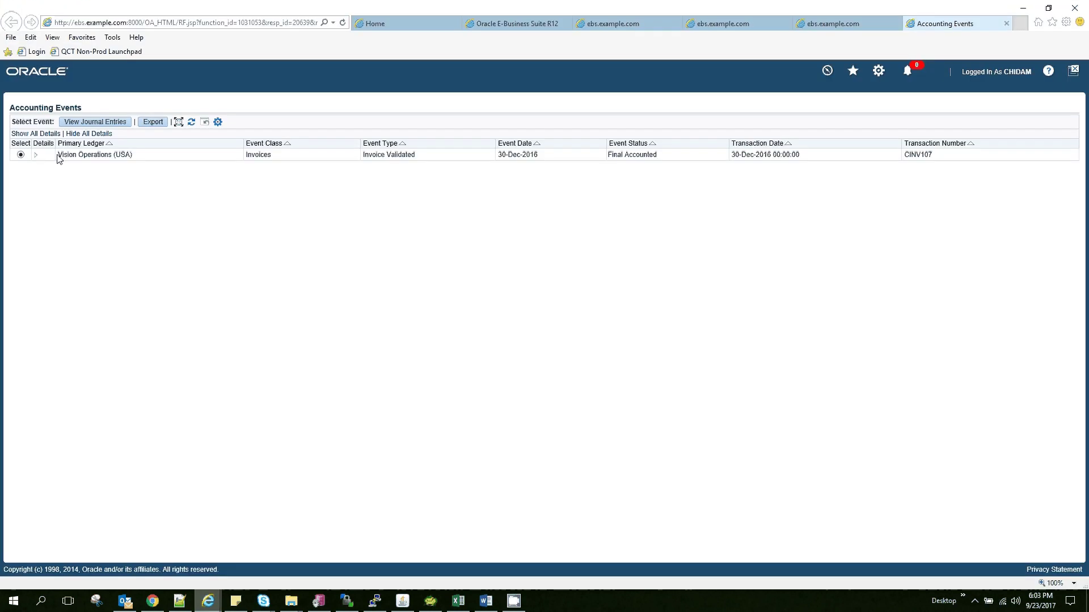
{"action": "left_click", "coordinate": [95, 121]}
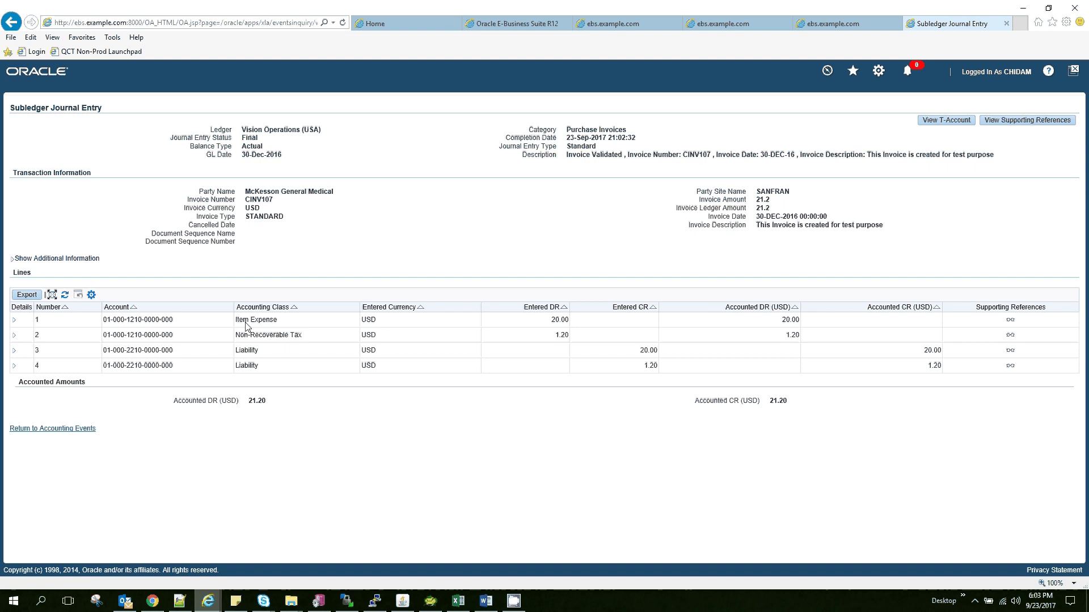
{"action": "left_click_drag", "start_coordinate": [267, 139], "coordinate": [237, 138]}
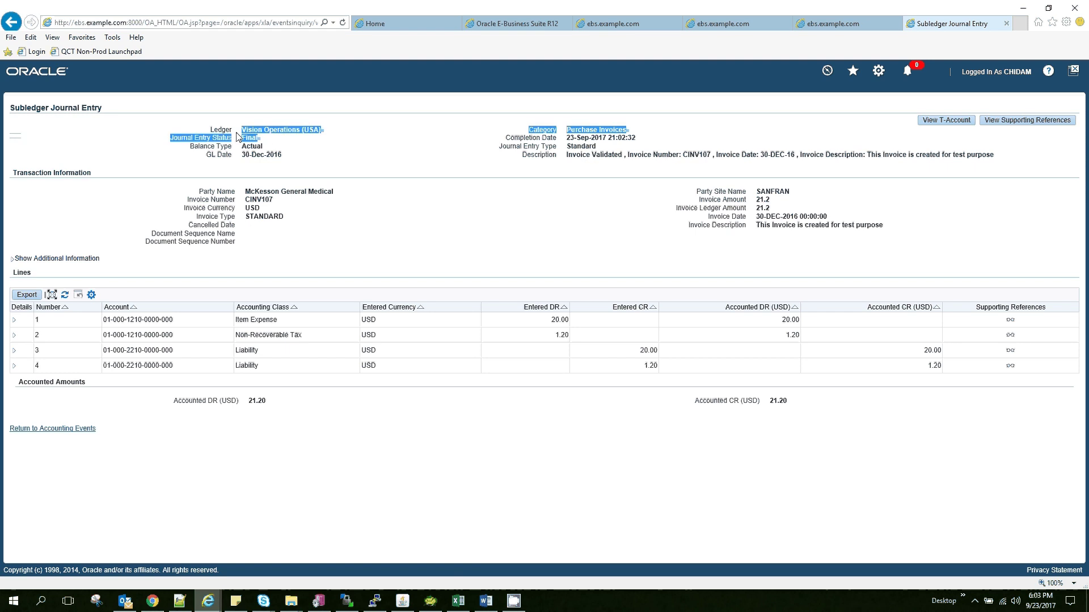
{"action": "left_click", "coordinate": [359, 148]}
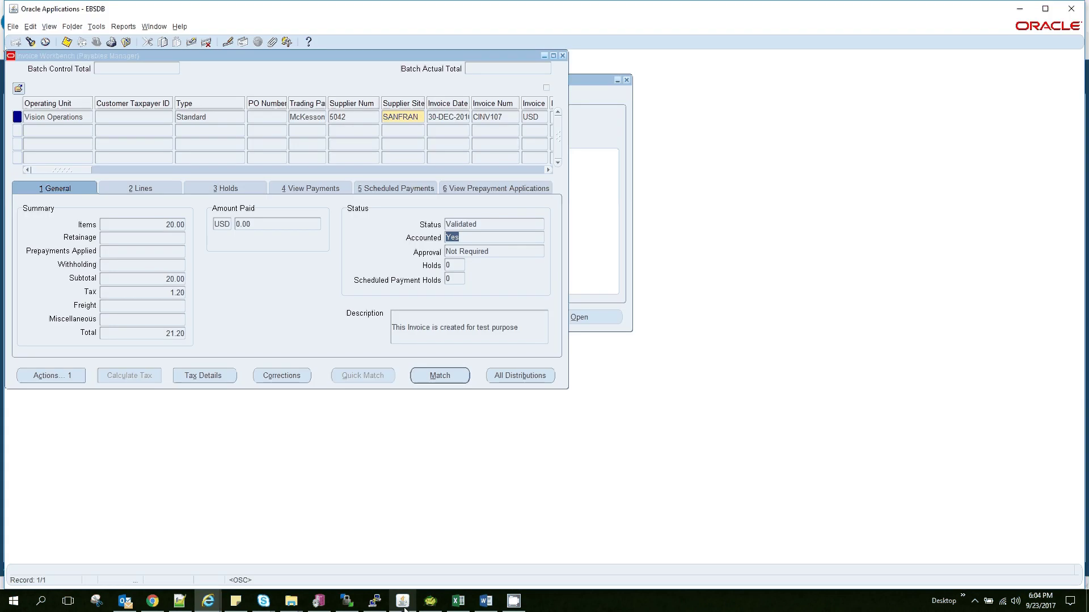
Step: Switch to Toad for Oracle and run the xla.xla_ae_headers query for EVENT_ID=6193569
{"action": "left_click", "coordinate": [430, 601]}
{"action": "left_click", "coordinate": [380, 266]}
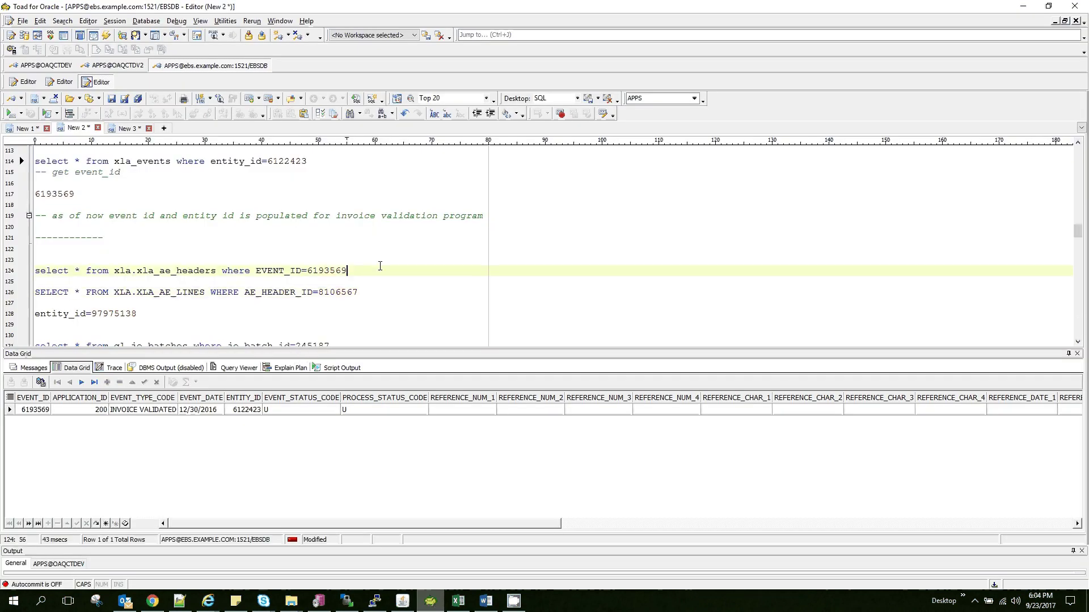
{"action": "left_click", "coordinate": [156, 194]}
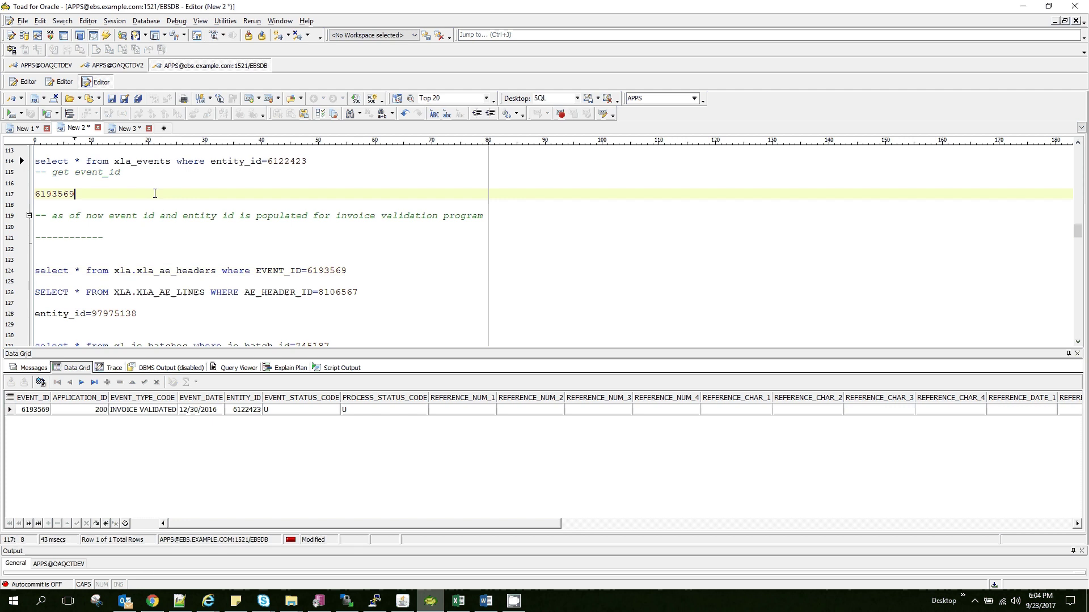
{"action": "left_click", "coordinate": [422, 269]}
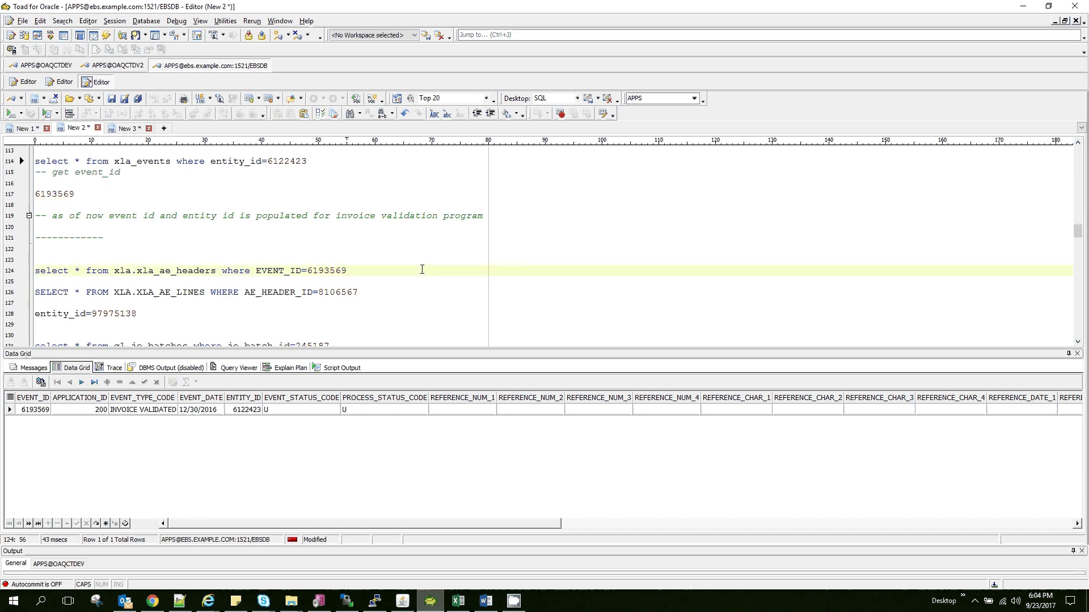
{"action": "key", "text": "F9"}
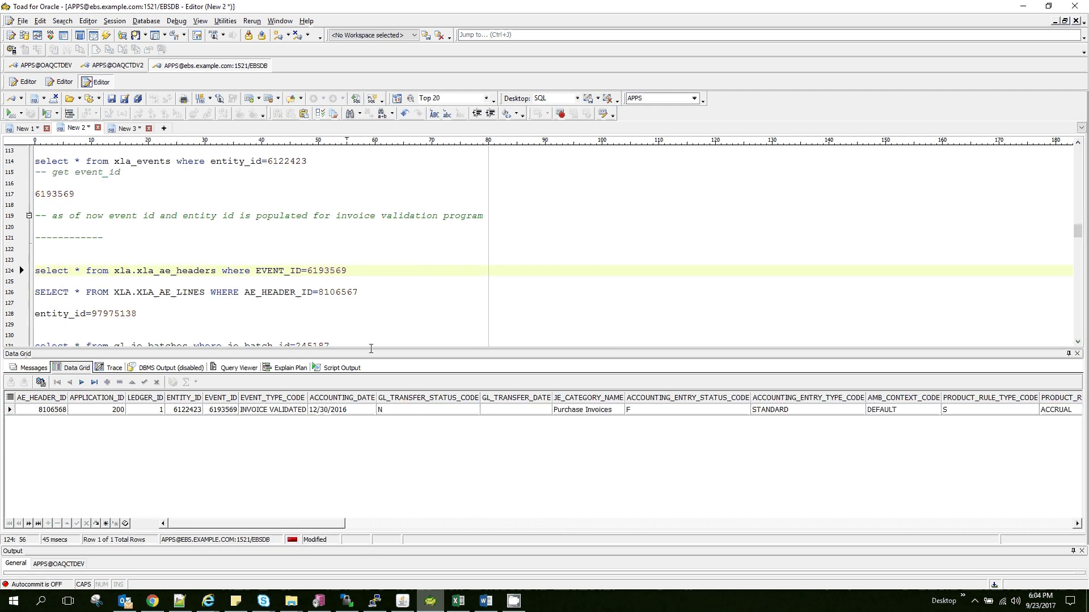
{"action": "left_click", "coordinate": [271, 408]}
Step: Set the AE_HEADER_ID in the XLA.XLA_AE_LINES query to 8106568, the header row's ID, and run the query
{"action": "left_click", "coordinate": [55, 412]}
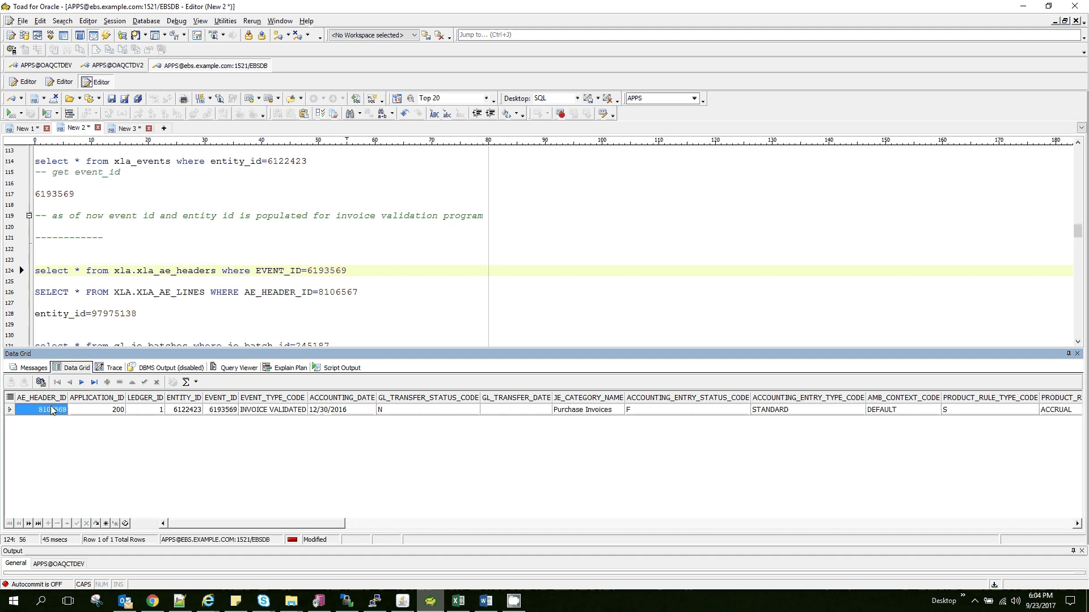
{"action": "left_click", "coordinate": [340, 292]}
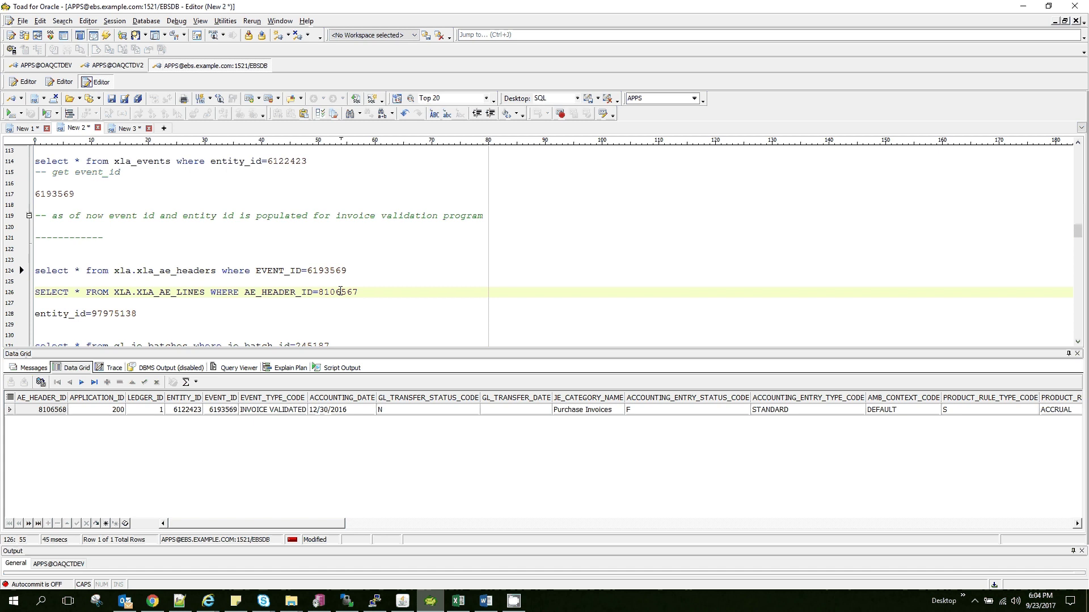
{"action": "triple_click", "coordinate": [340, 292]}
{"action": "left_click", "coordinate": [340, 291]}
{"action": "double_click", "coordinate": [341, 291]}
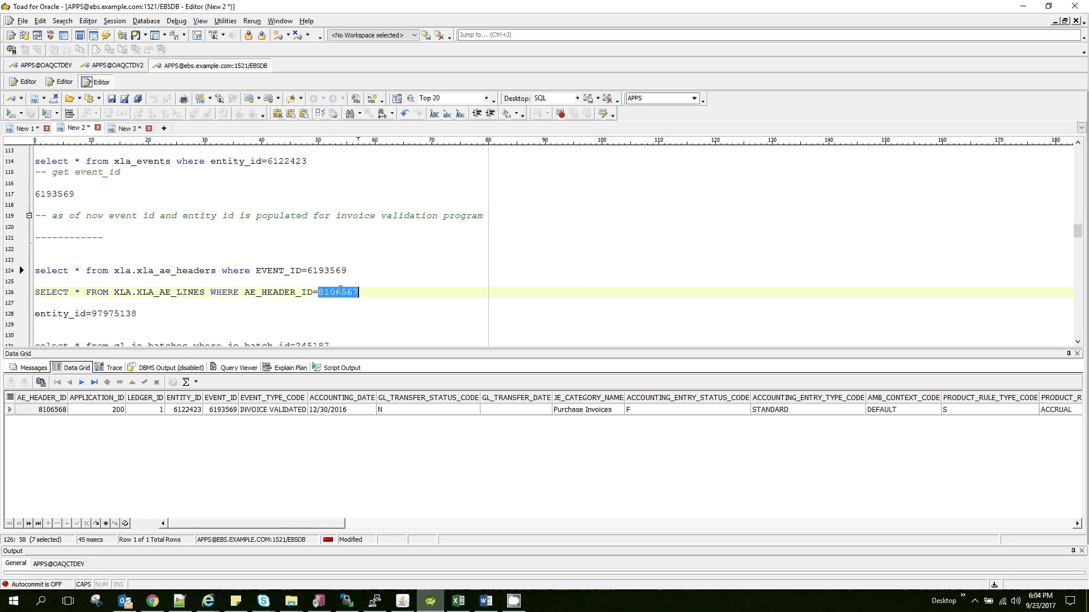
{"action": "type", "text": "8106568"}
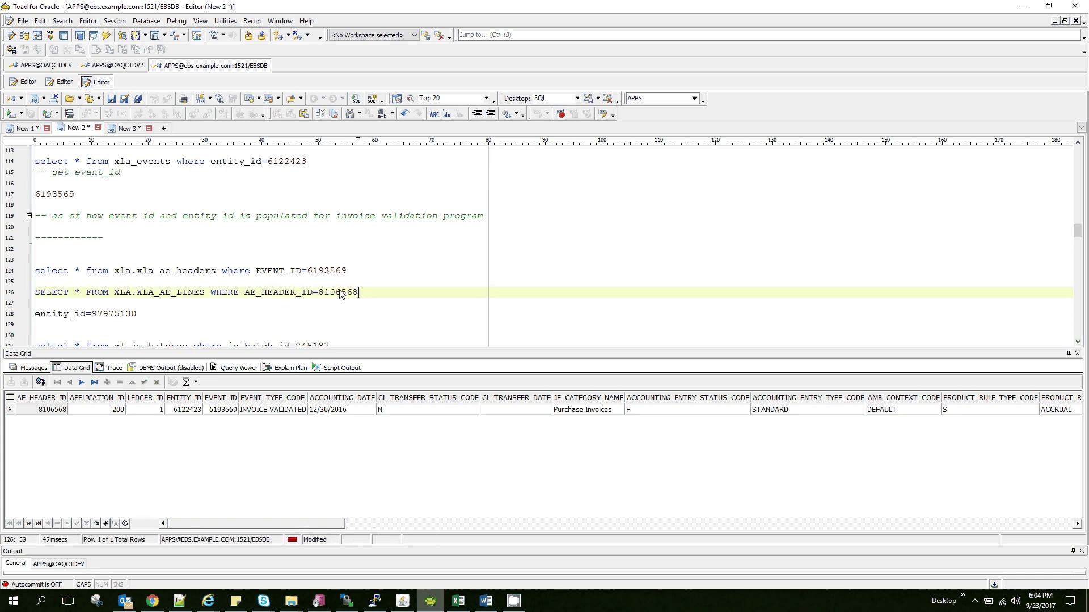
{"action": "key", "text": "F9"}
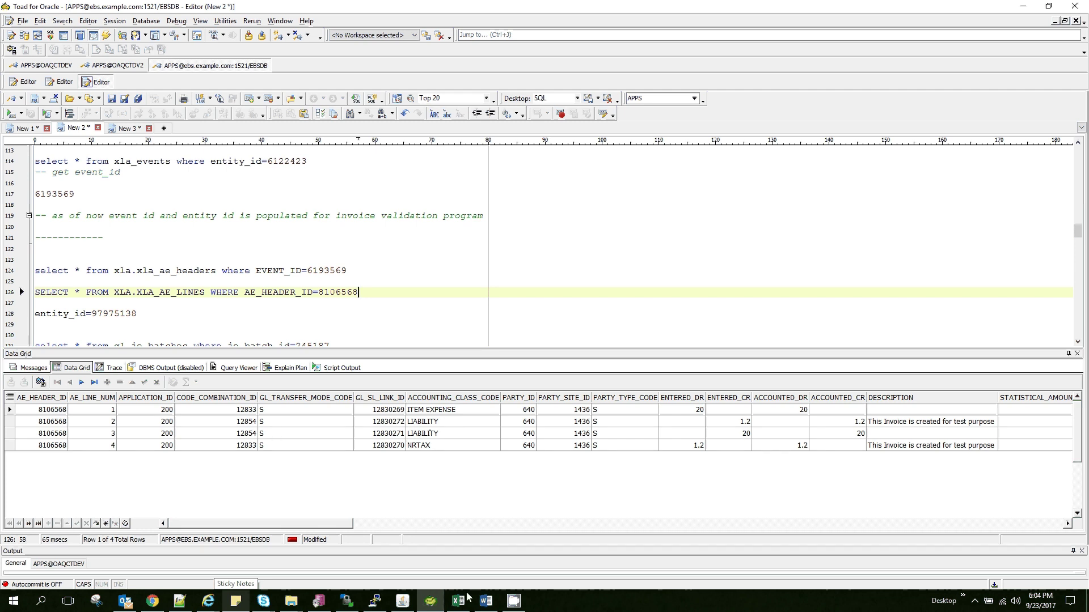
Step: Switch to Oracle Applications and review the invoice's item and tax lines
{"action": "key", "text": "alt+Tab"}
{"action": "left_click", "coordinate": [162, 190]}
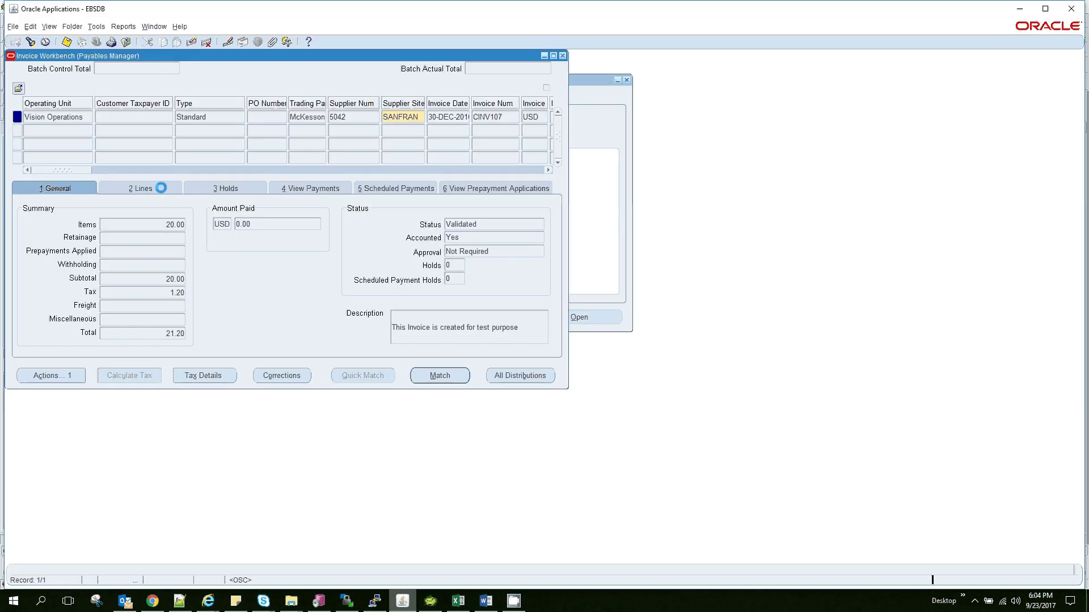
{"action": "left_click", "coordinate": [69, 266]}
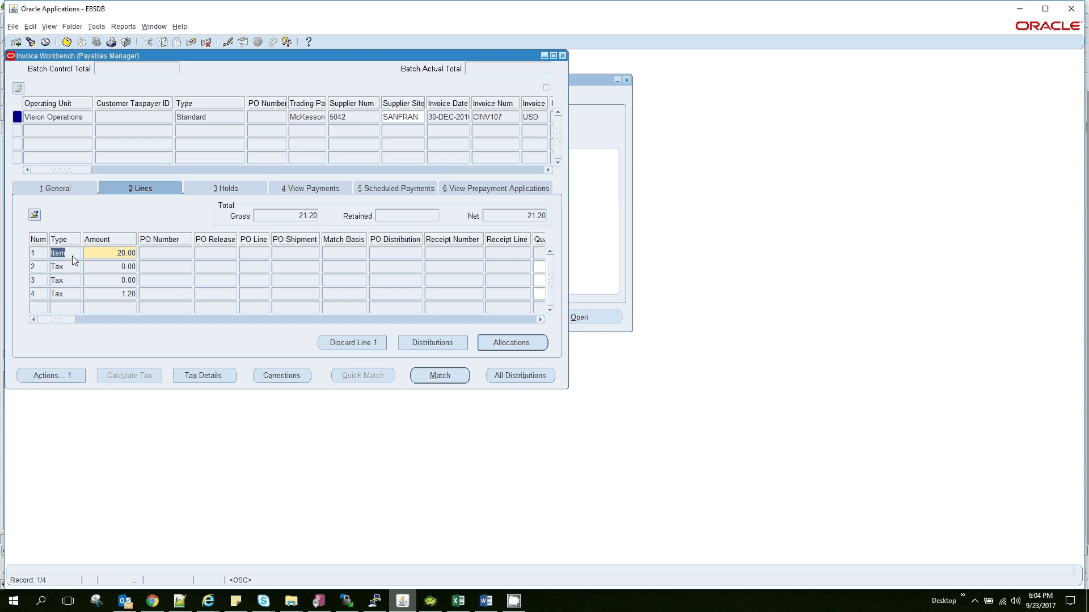
{"action": "left_click", "coordinate": [65, 306]}
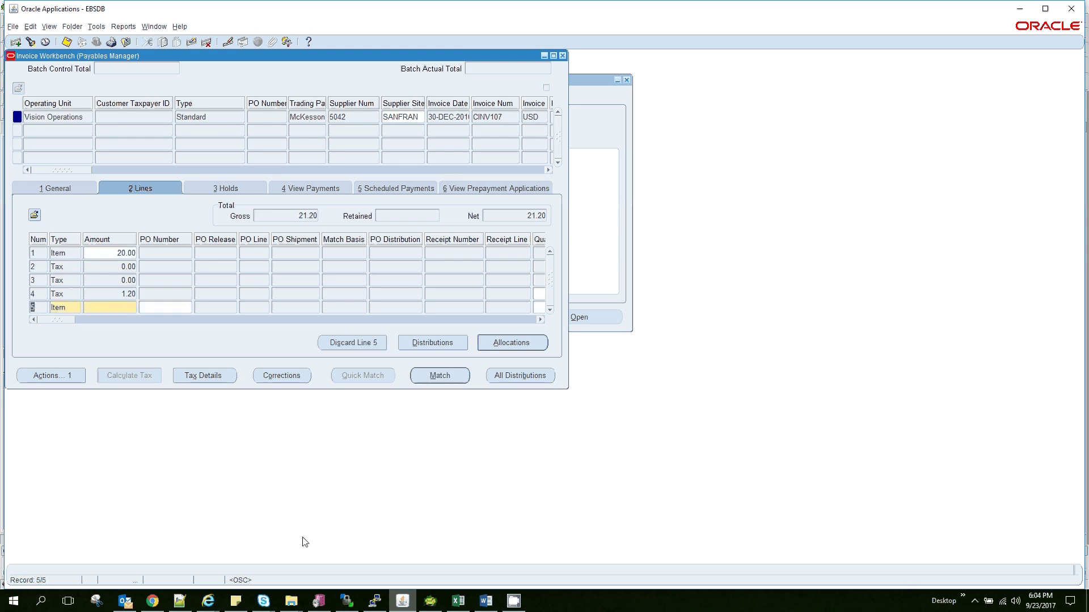
Step: Return to Toad for Oracle and examine the accounting class code of each returned journal line
{"action": "left_click", "coordinate": [431, 601]}
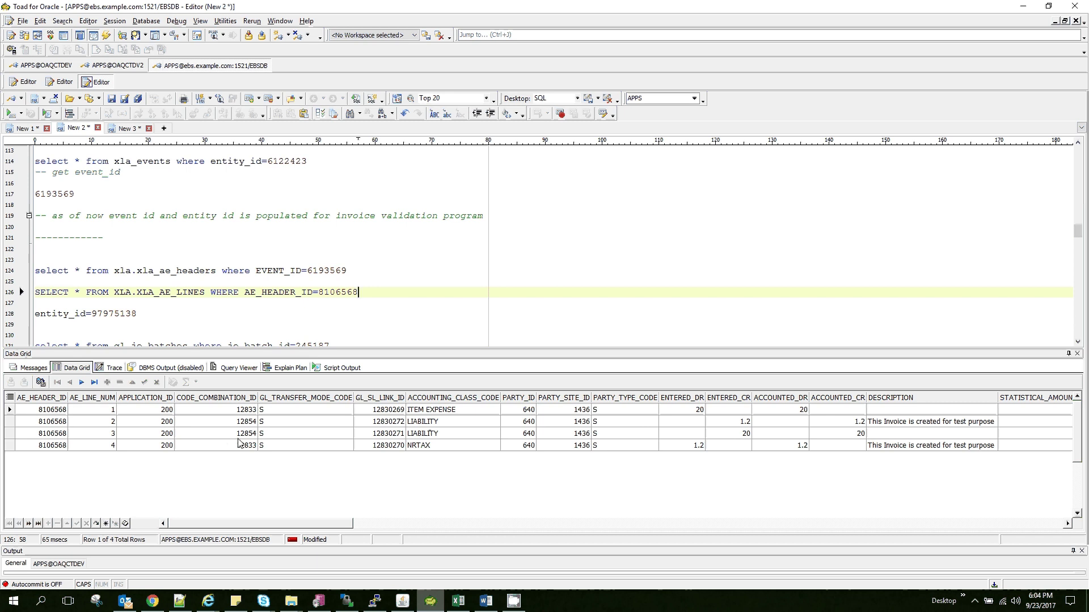
{"action": "left_click", "coordinate": [451, 414]}
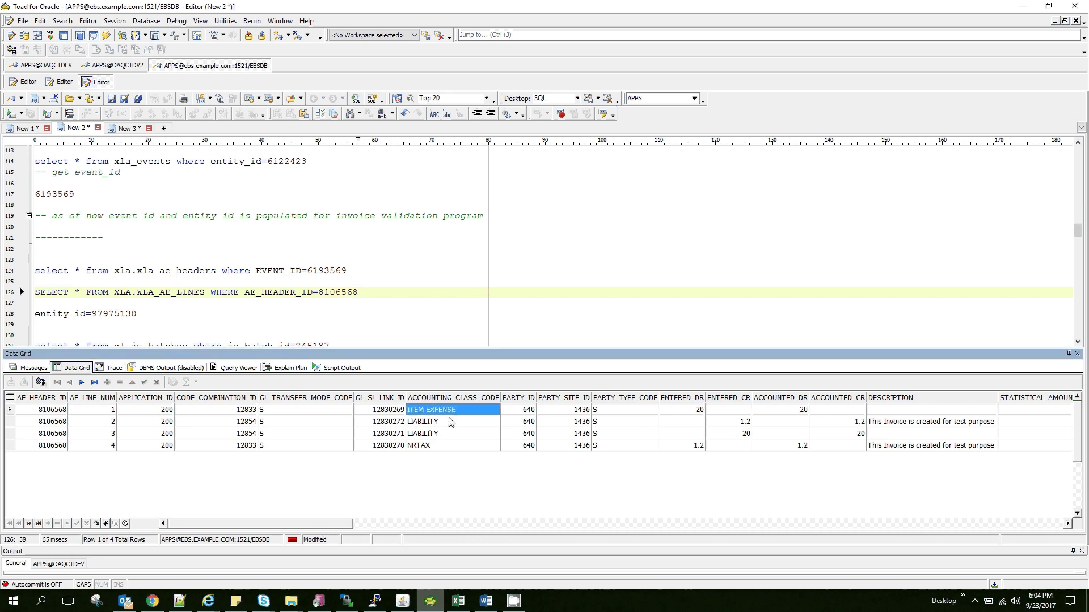
{"action": "left_click", "coordinate": [448, 422]}
{"action": "left_click", "coordinate": [448, 432]}
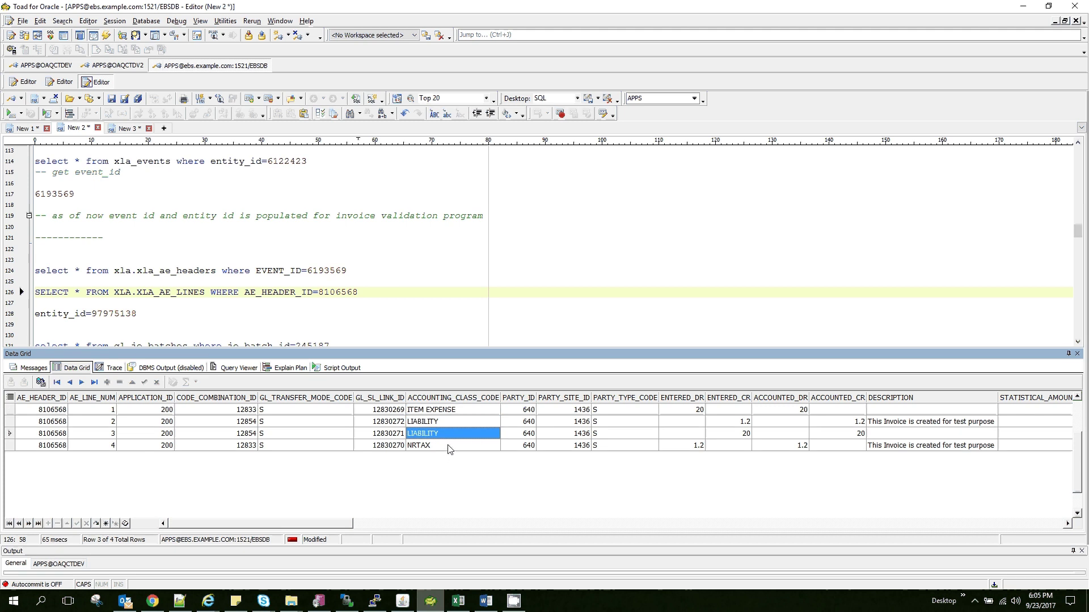
{"action": "left_click", "coordinate": [448, 446]}
{"action": "left_click_drag", "start_coordinate": [332, 528], "coordinate": [152, 454]}
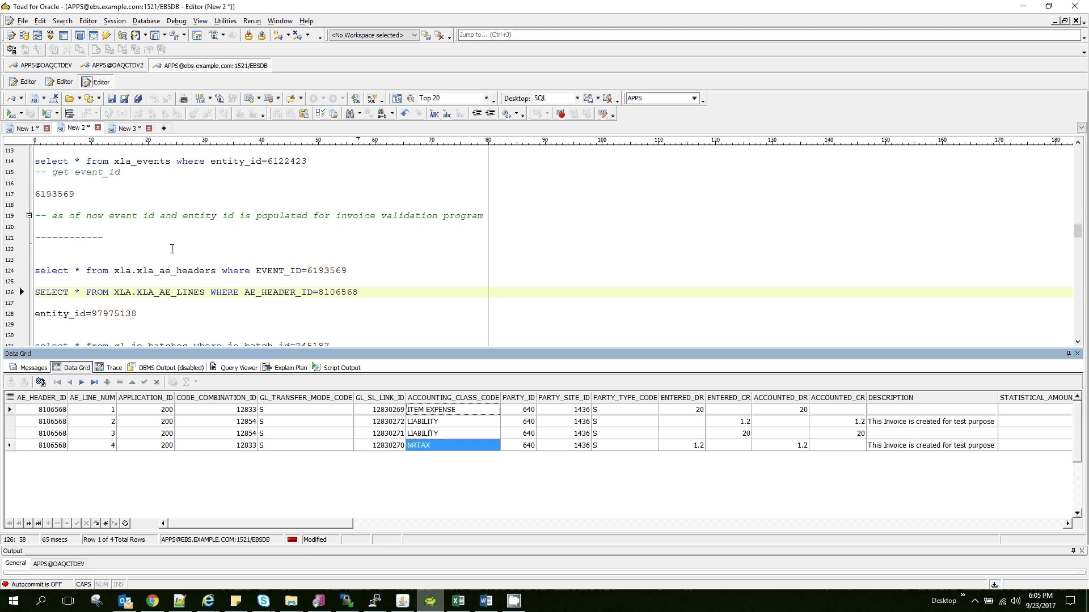
Step: Run the script's invoice header insert statement for CINV107 and go to the AP_INVOICE_LINES_INTERFACE insert statement
{"action": "left_click", "coordinate": [172, 249]}
{"action": "scroll", "coordinate": [172, 249], "scroll_direction": "up", "scroll_amount": 8}
{"action": "scroll", "coordinate": [172, 249], "scroll_direction": "up", "scroll_amount": 20}
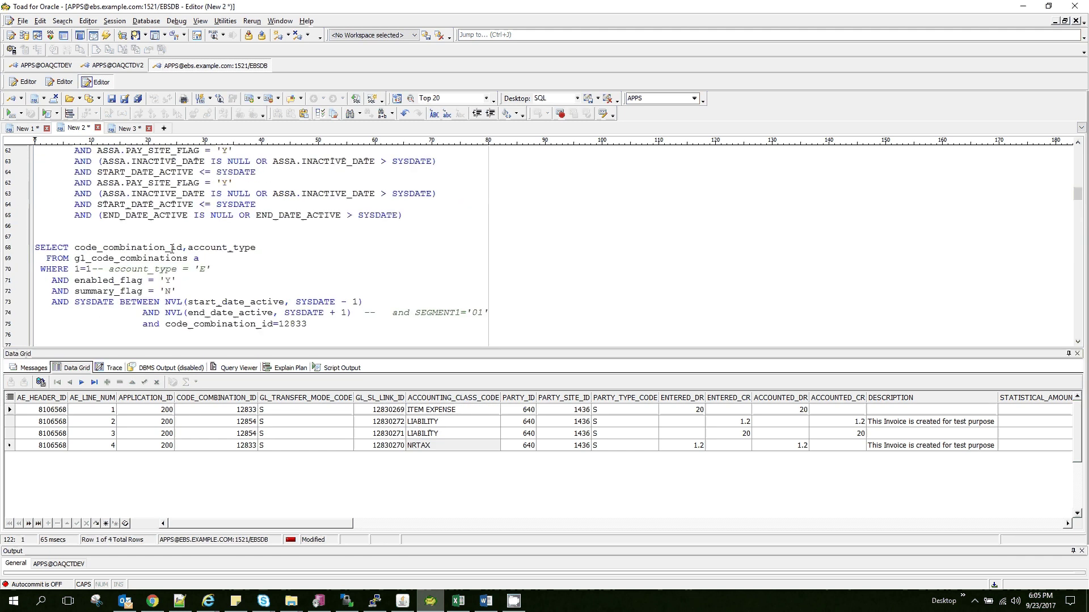
{"action": "scroll", "coordinate": [172, 249], "scroll_direction": "down", "scroll_amount": 4}
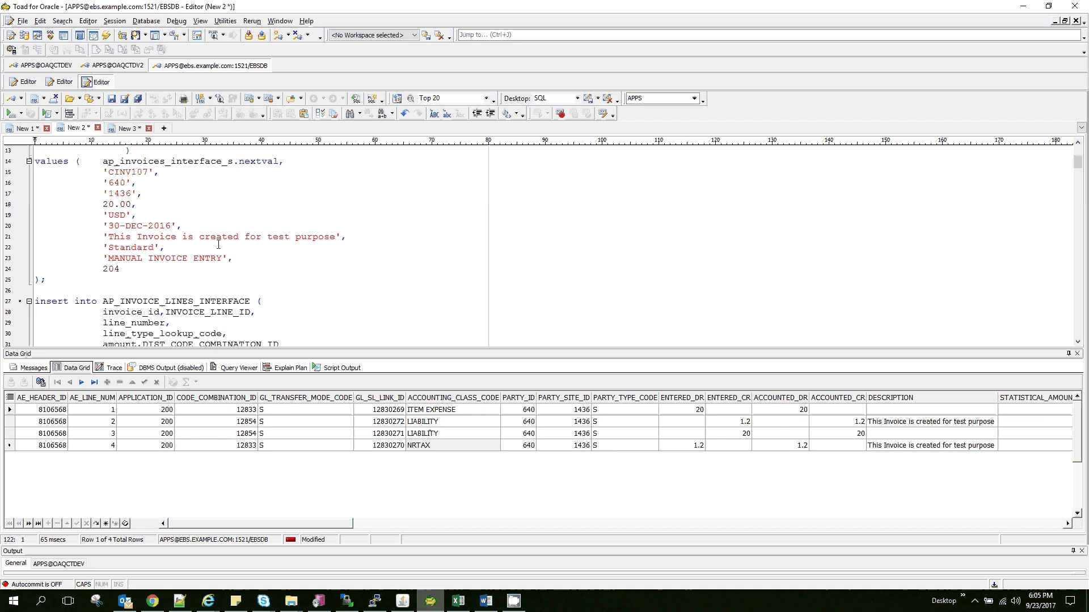
{"action": "scroll", "coordinate": [217, 241], "scroll_direction": "up", "scroll_amount": 2}
{"action": "scroll", "coordinate": [216, 235], "scroll_direction": "down", "scroll_amount": 1}
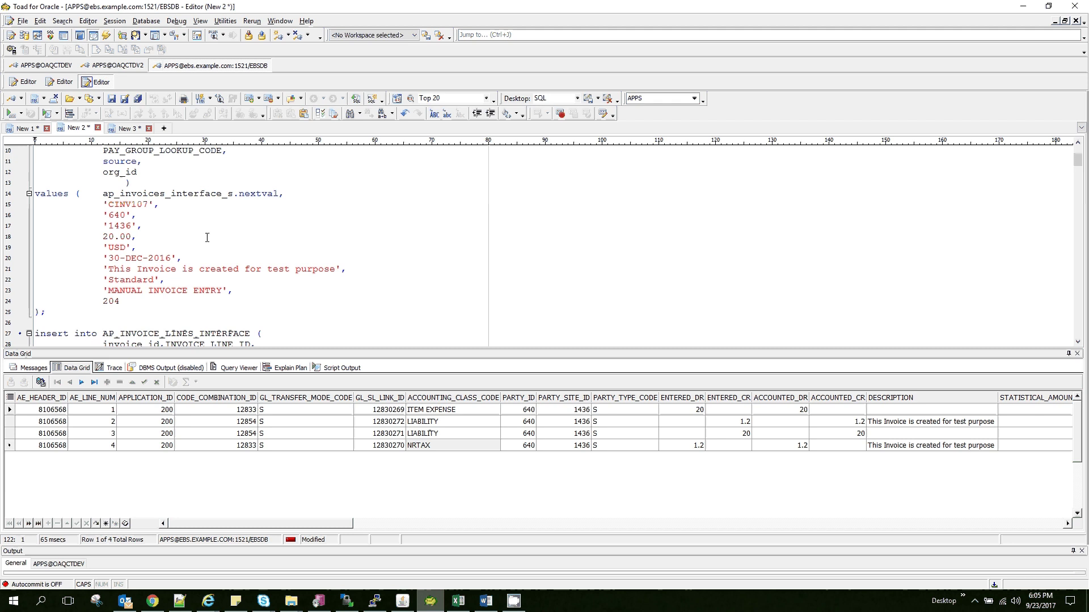
{"action": "left_click", "coordinate": [205, 238]}
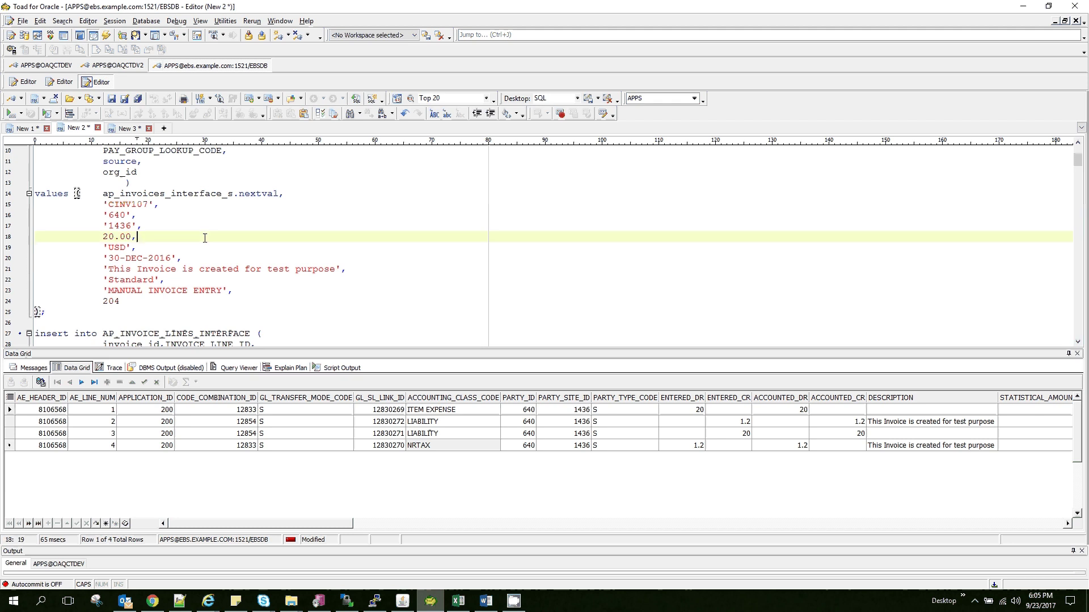
{"action": "key", "text": "F9"}
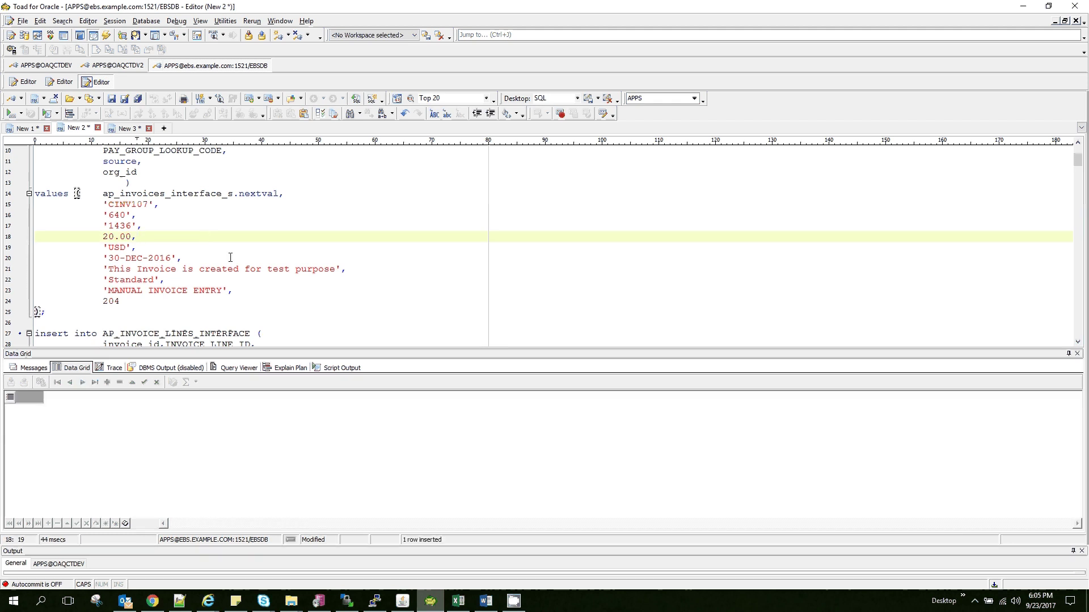
{"action": "scroll", "coordinate": [230, 257], "scroll_direction": "down", "scroll_amount": 5}
{"action": "left_click", "coordinate": [202, 229]}
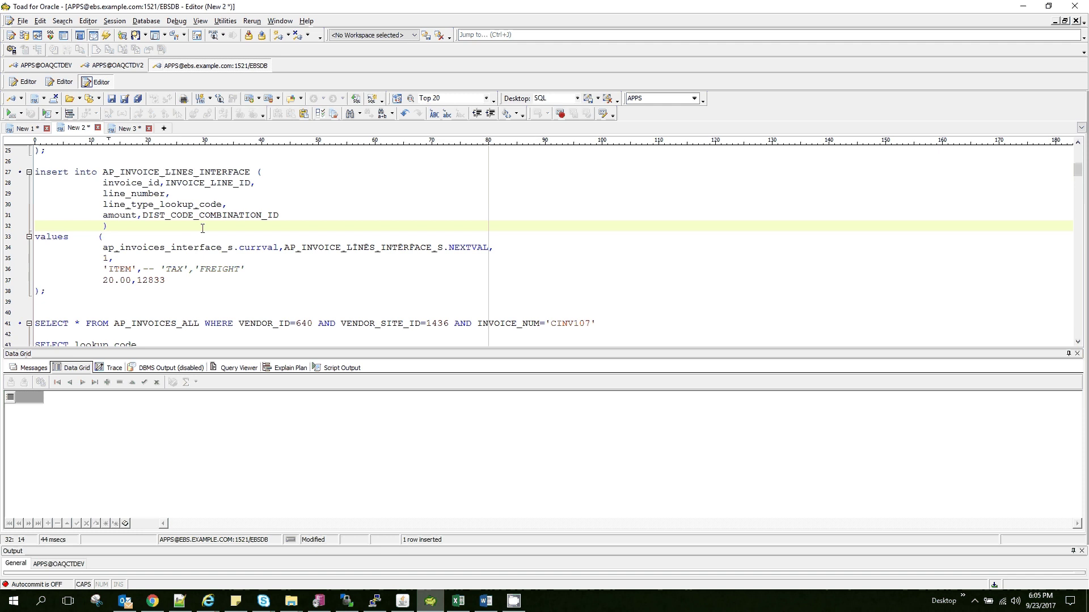
Step: Switch back to Oracle Applications and view the invoice's general details and lines
{"action": "key", "text": "alt+Tab"}
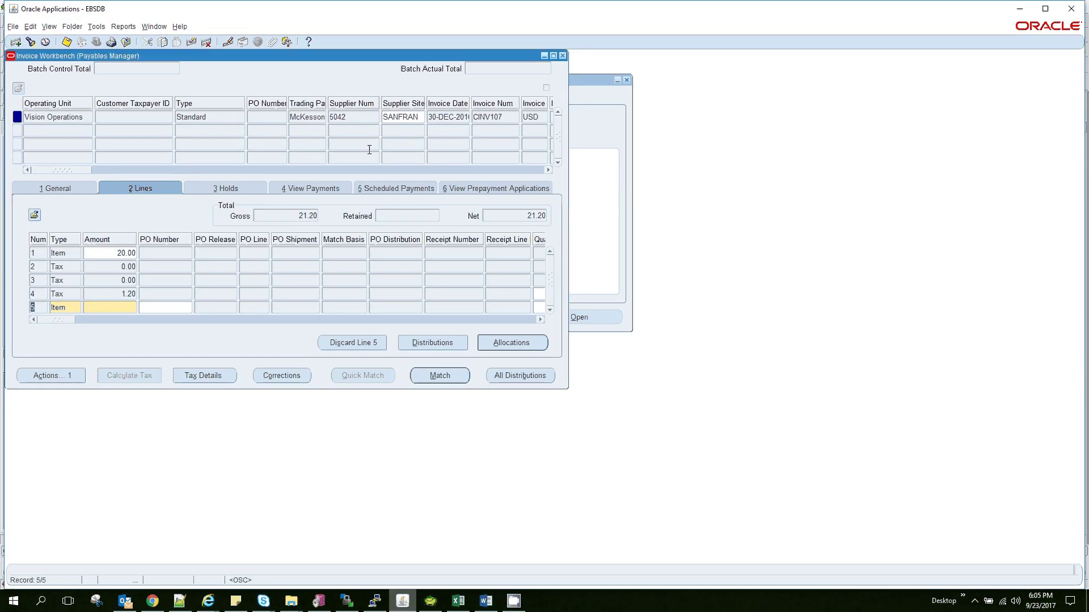
{"action": "left_click", "coordinate": [59, 189]}
{"action": "left_click", "coordinate": [157, 187]}
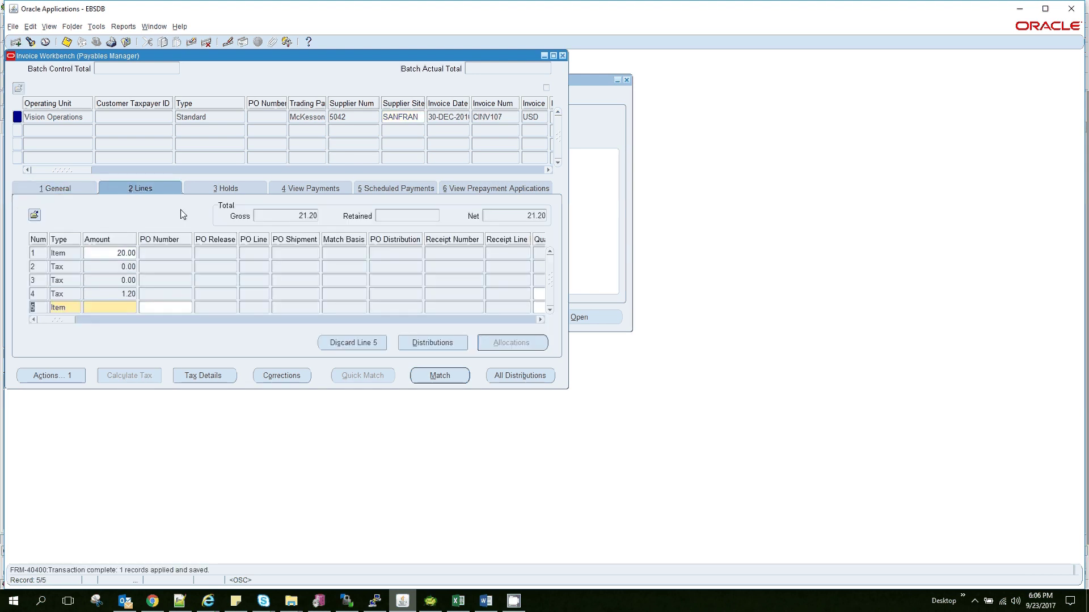
Step: Review the distributions of the 1.20 tax line and of the 20.00 item line on invoice CINV107
{"action": "left_click", "coordinate": [125, 292]}
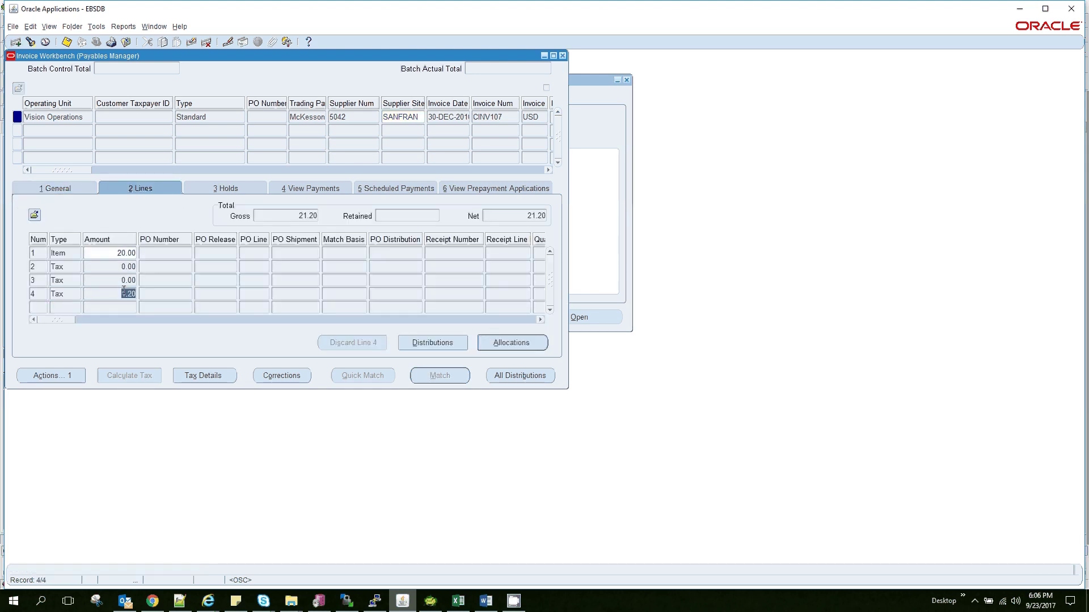
{"action": "left_click", "coordinate": [455, 341]}
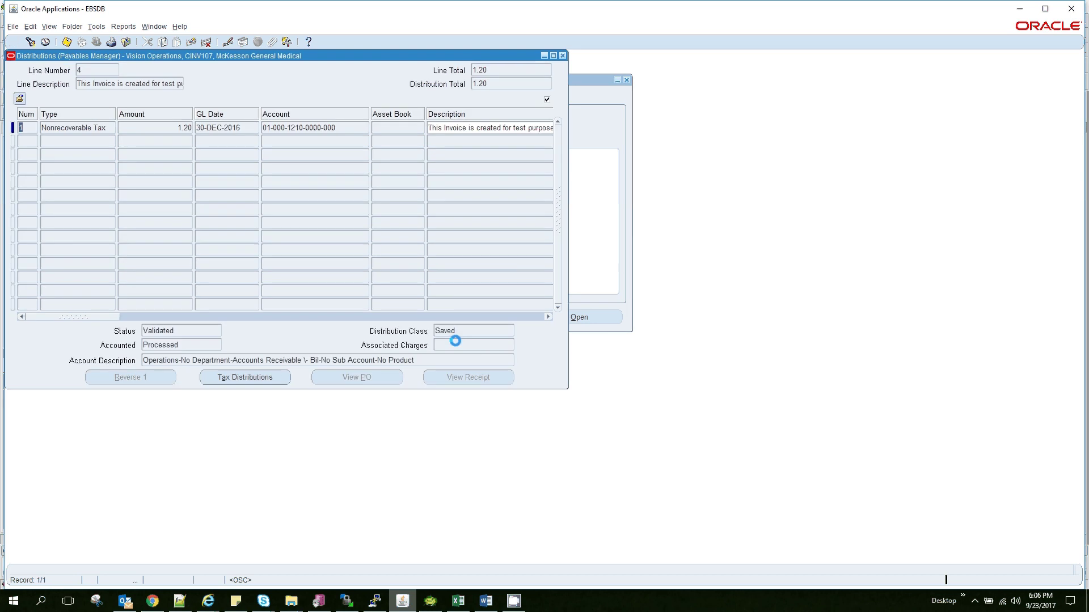
{"action": "left_click", "coordinate": [562, 55]}
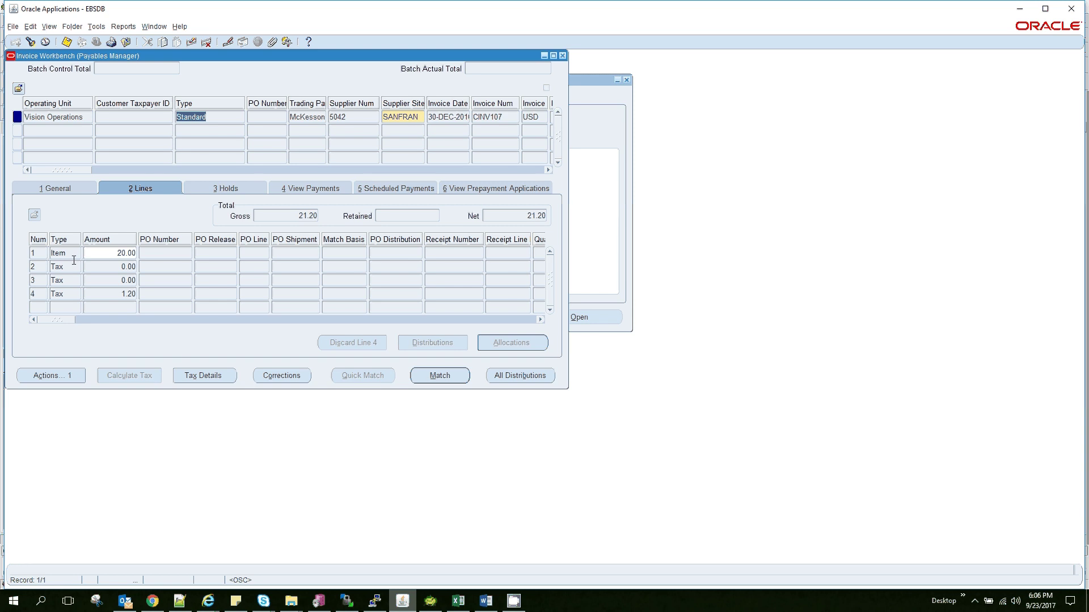
{"action": "left_click", "coordinate": [70, 253]}
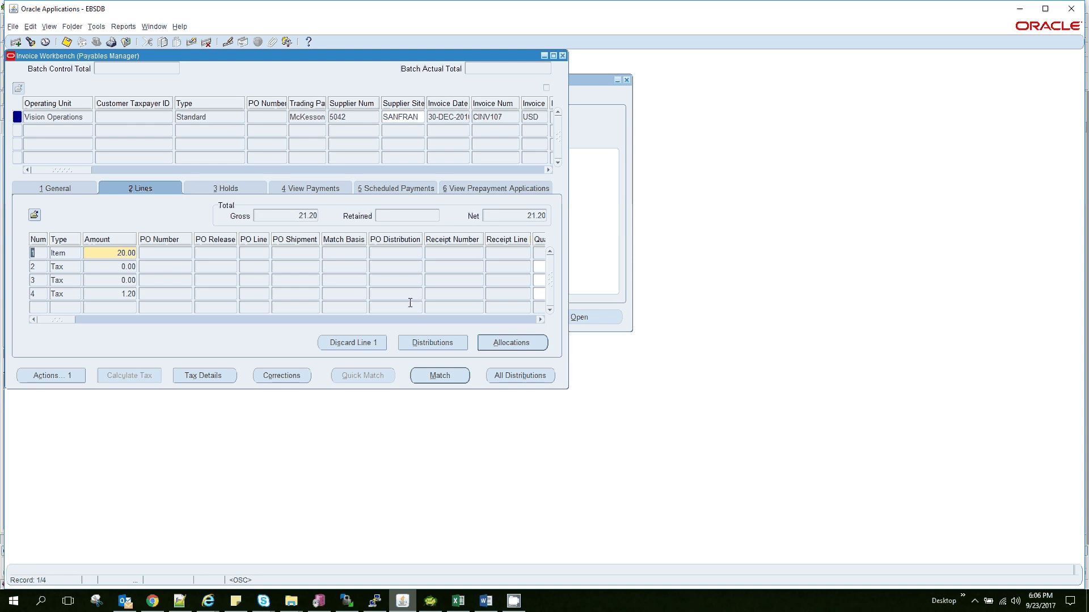
{"action": "left_click", "coordinate": [433, 343]}
{"action": "left_click", "coordinate": [465, 335]}
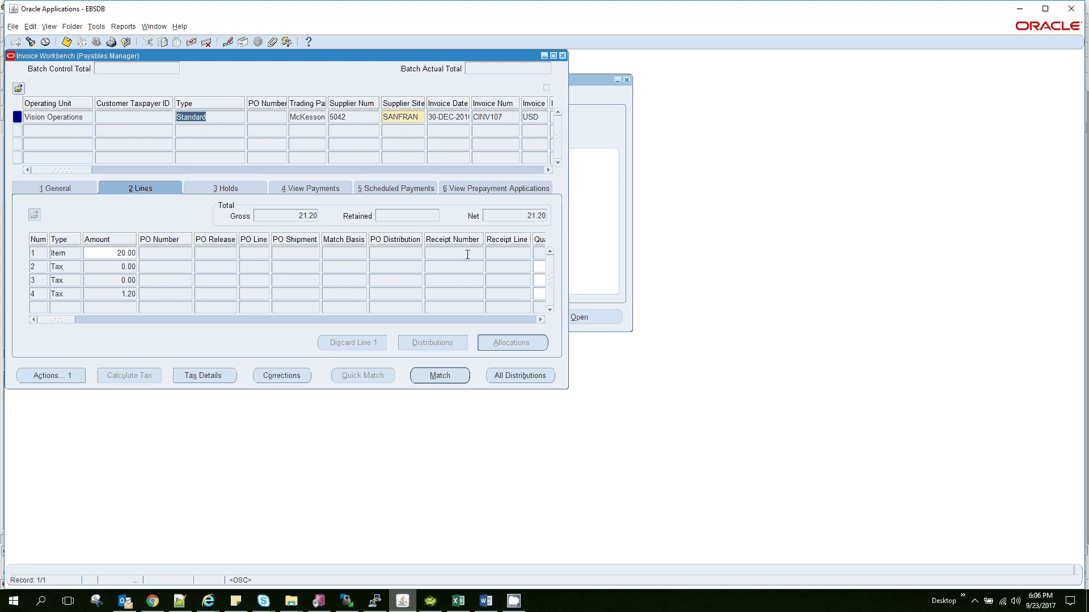
Step: Switch to Toad for Oracle, run the AP_INVOICE_LINES_INTERFACE insert statement for the 20.00 item line, and commit
{"action": "key", "text": "alt+Tab"}
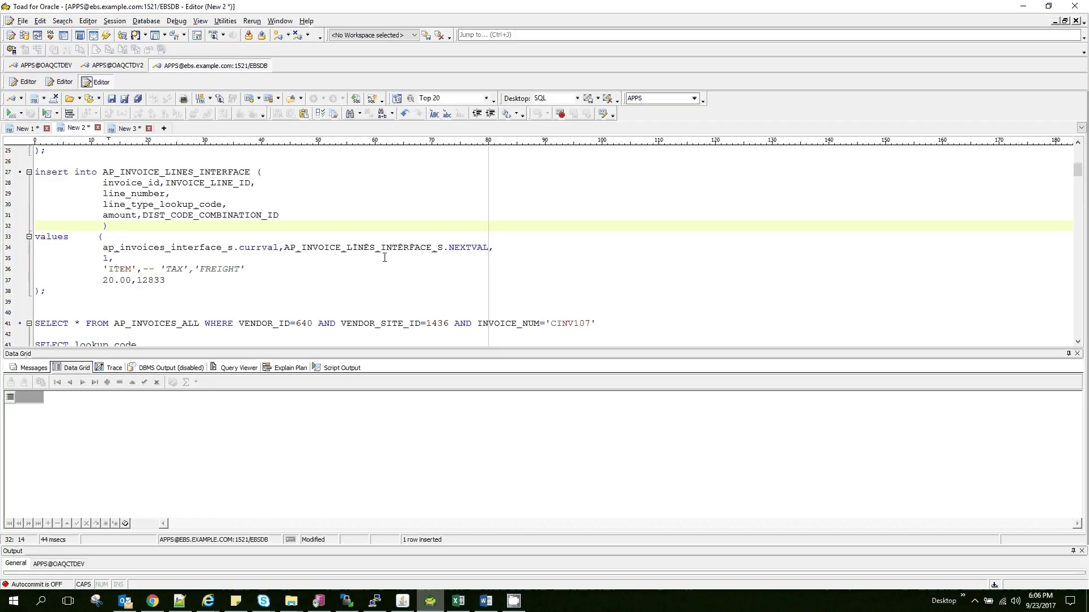
{"action": "scroll", "coordinate": [369, 259], "scroll_direction": "up", "scroll_amount": 4}
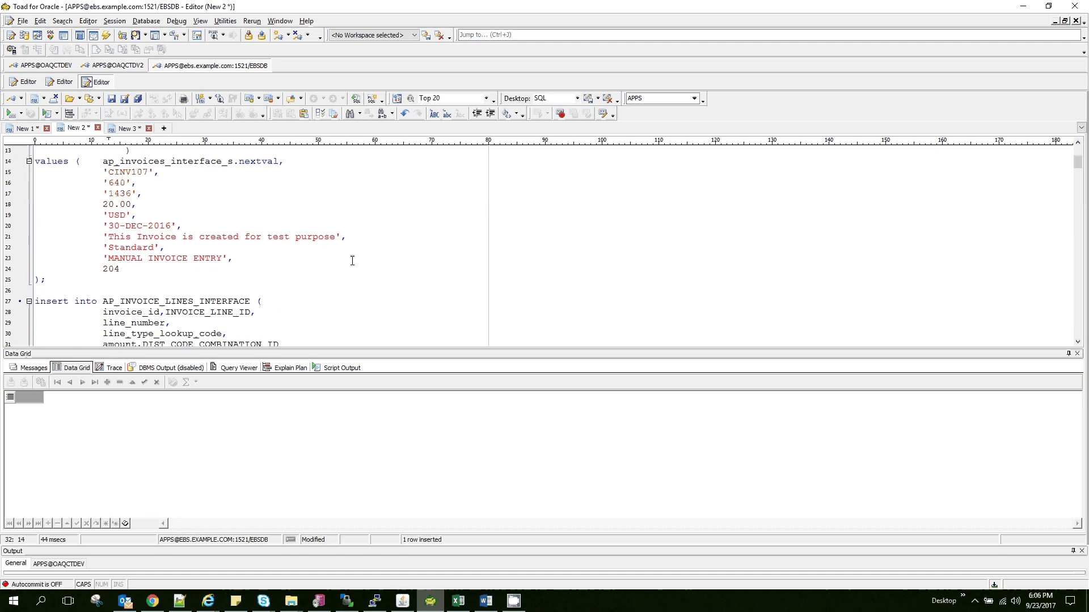
{"action": "scroll", "coordinate": [352, 260], "scroll_direction": "down", "scroll_amount": 3}
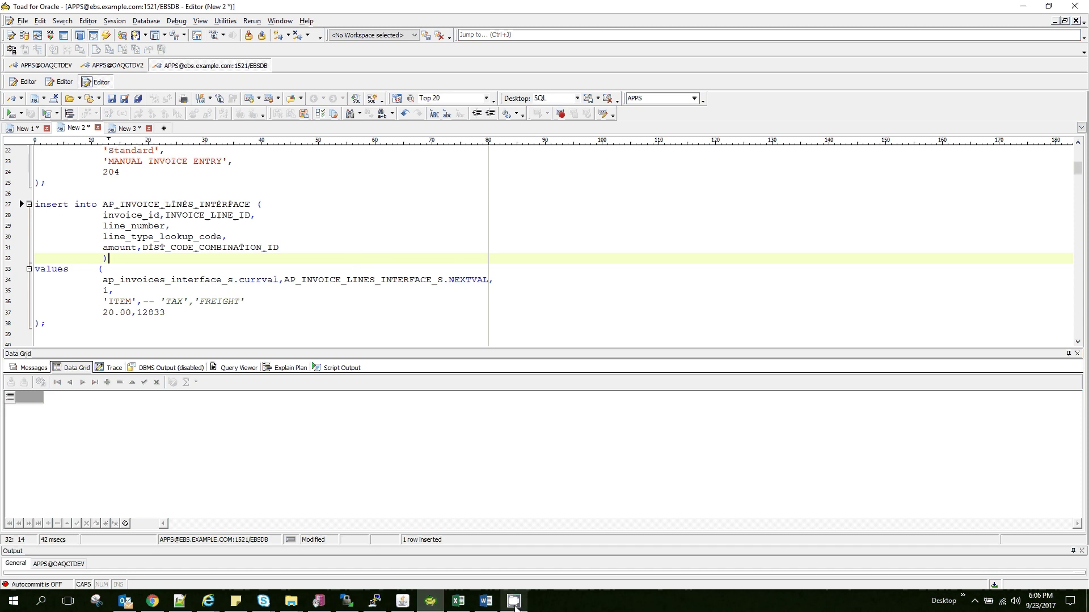
{"action": "left_click", "coordinate": [248, 35]}
Step: Go to the AP_INVOICES_ALL query and check the invoice number in its filter
{"action": "key", "text": "Down"}
{"action": "key", "text": "Down"}
{"action": "key", "text": "Down"}
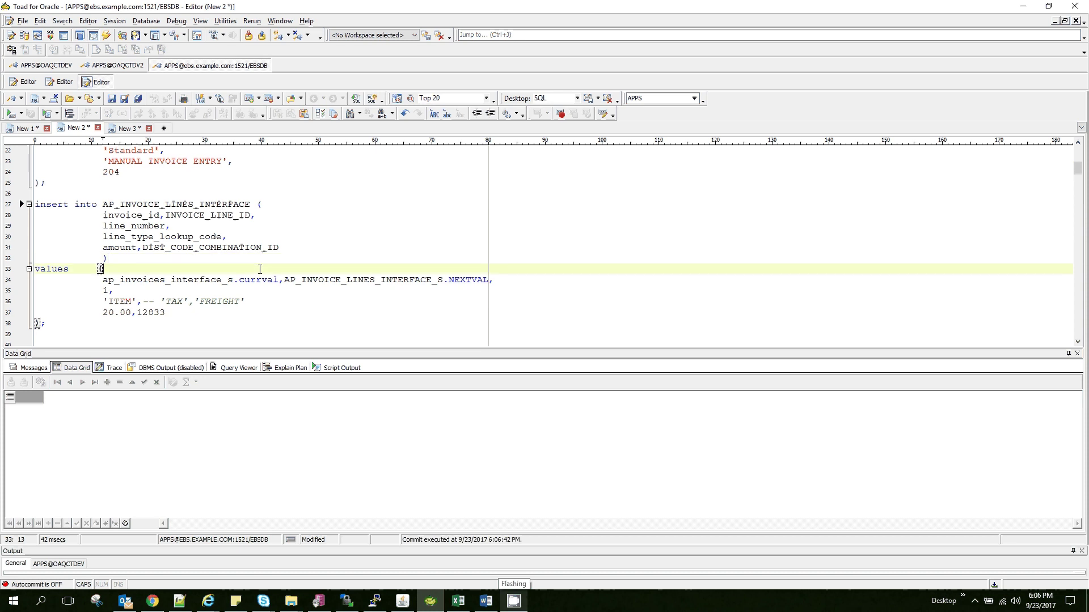
{"action": "key", "text": "Down"}
{"action": "key", "text": "Down"}
{"action": "key", "text": "Down"}
{"action": "key", "text": "Down"}
{"action": "key", "text": "Down"}
{"action": "key", "text": "Down"}
{"action": "key", "text": "Down"}
{"action": "key", "text": "Down"}
{"action": "key", "text": "Down"}
{"action": "key", "text": "Down"}
{"action": "key", "text": "Down"}
{"action": "key", "text": "Down"}
{"action": "key", "text": "Down"}
{"action": "key", "text": "Down"}
{"action": "key", "text": "Down"}
{"action": "key", "text": "Down"}
{"action": "key", "text": "Down"}
{"action": "key", "text": "Down"}
{"action": "key", "text": "Down"}
{"action": "key", "text": "Down"}
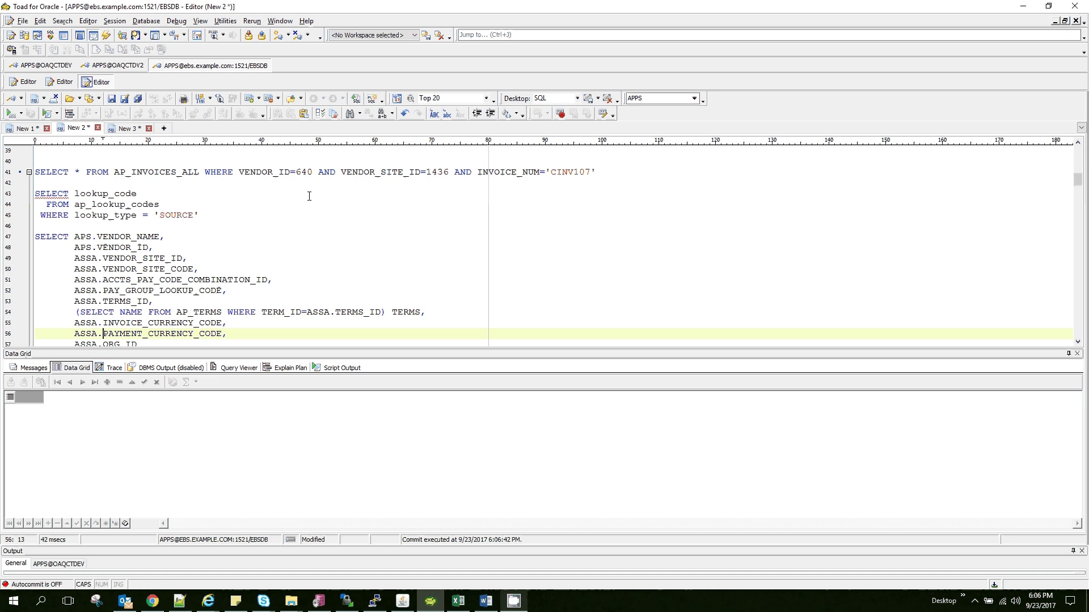
{"action": "left_click", "coordinate": [563, 173]}
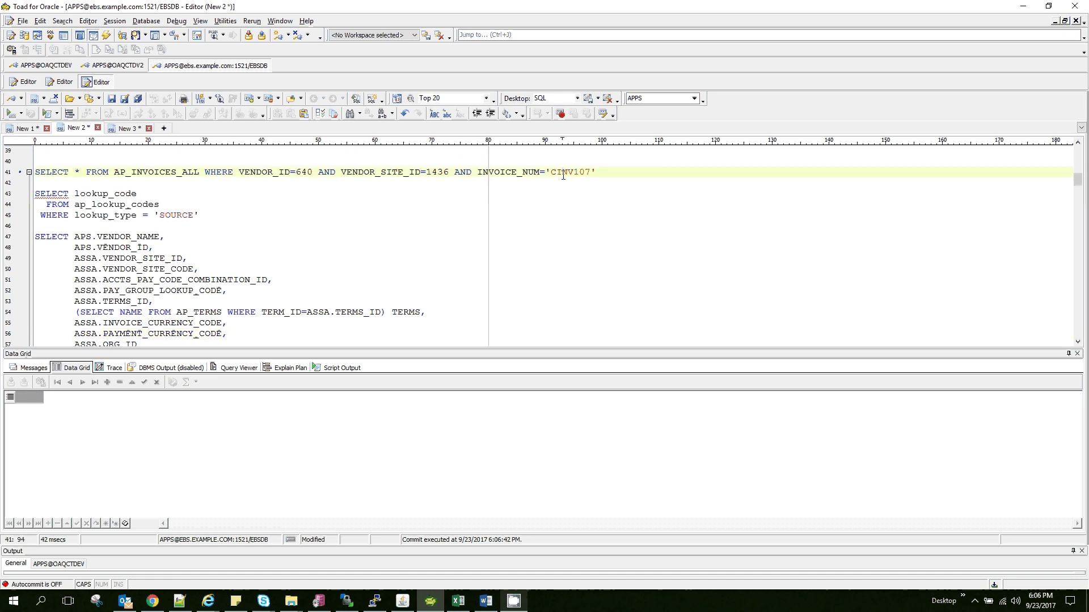
{"action": "triple_click", "coordinate": [563, 173]}
{"action": "left_click", "coordinate": [563, 173]}
{"action": "double_click", "coordinate": [563, 174]}
Step: Query the current value of the ap_invoices_interface_s sequence and copy the returned invoice ID
{"action": "scroll", "coordinate": [559, 193], "scroll_direction": "down", "scroll_amount": 10}
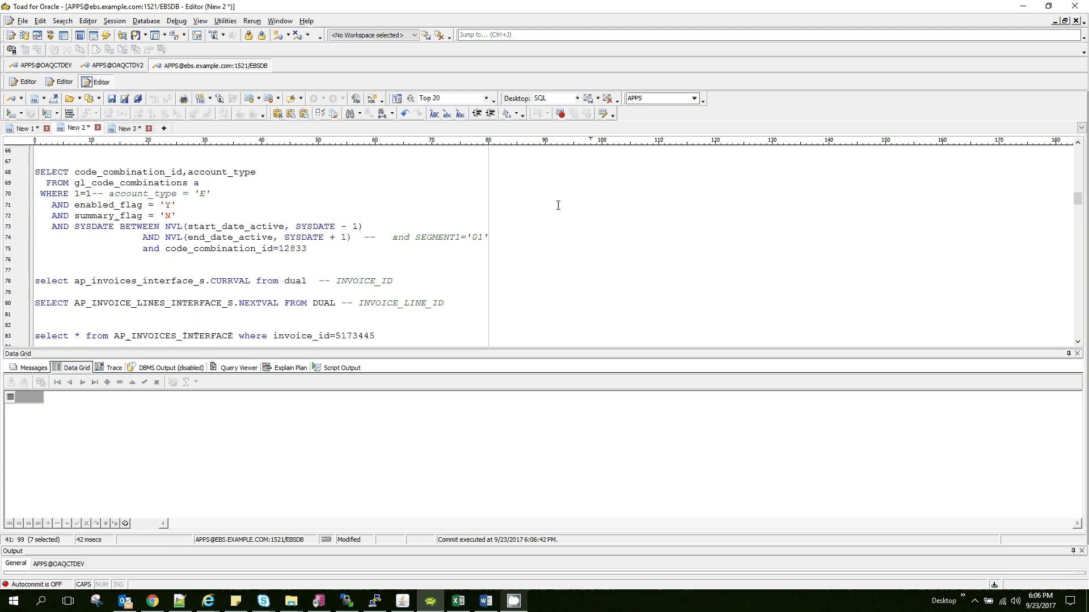
{"action": "left_click", "coordinate": [409, 248]}
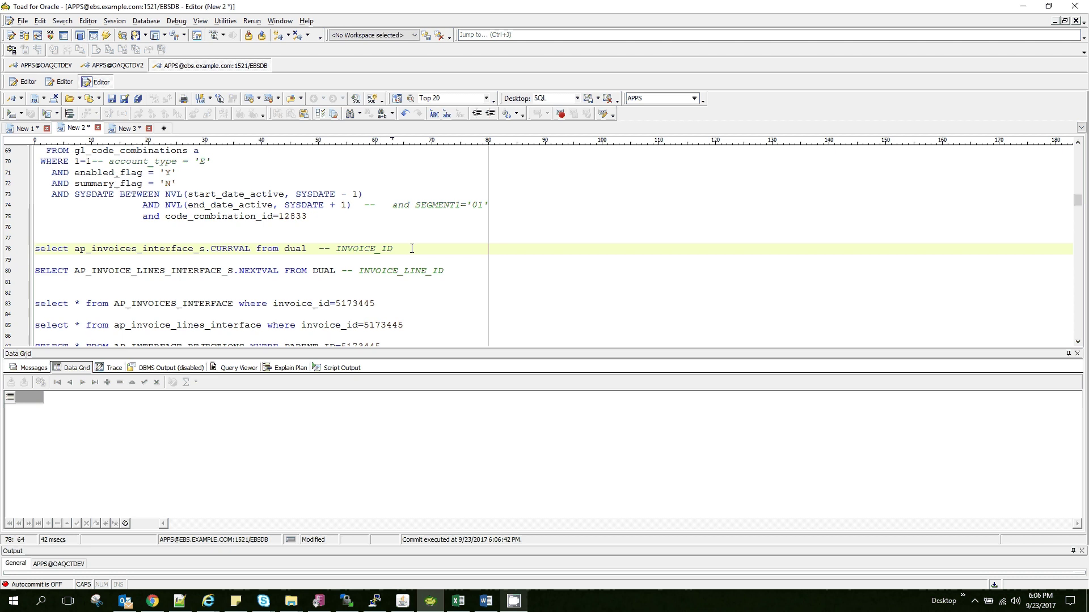
{"action": "key", "text": "F9"}
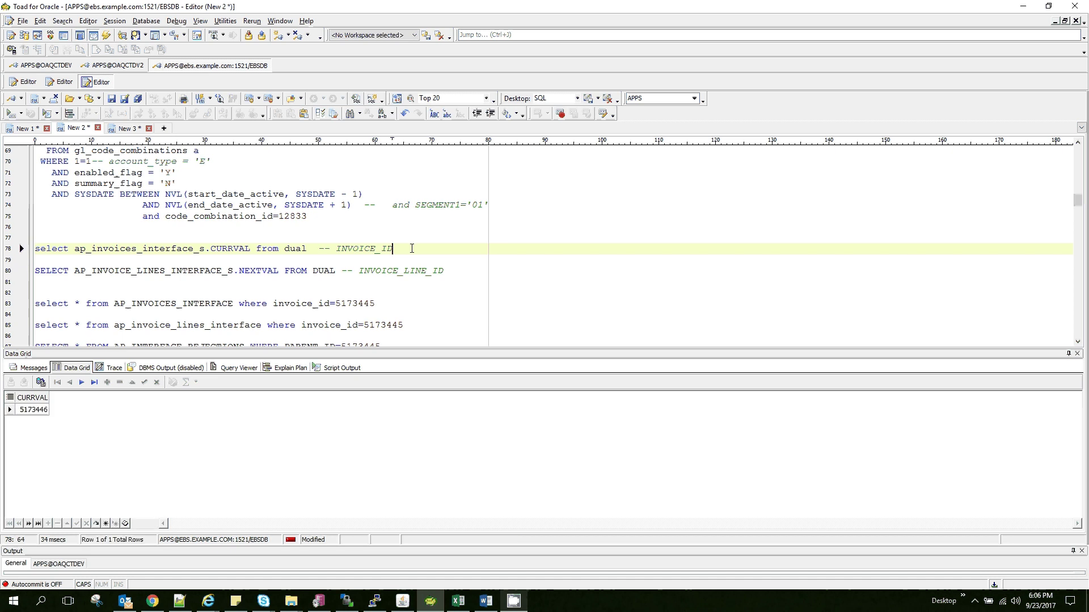
{"action": "left_click", "coordinate": [35, 405]}
{"action": "left_click", "coordinate": [31, 411]}
{"action": "key", "text": "ctrl+c"}
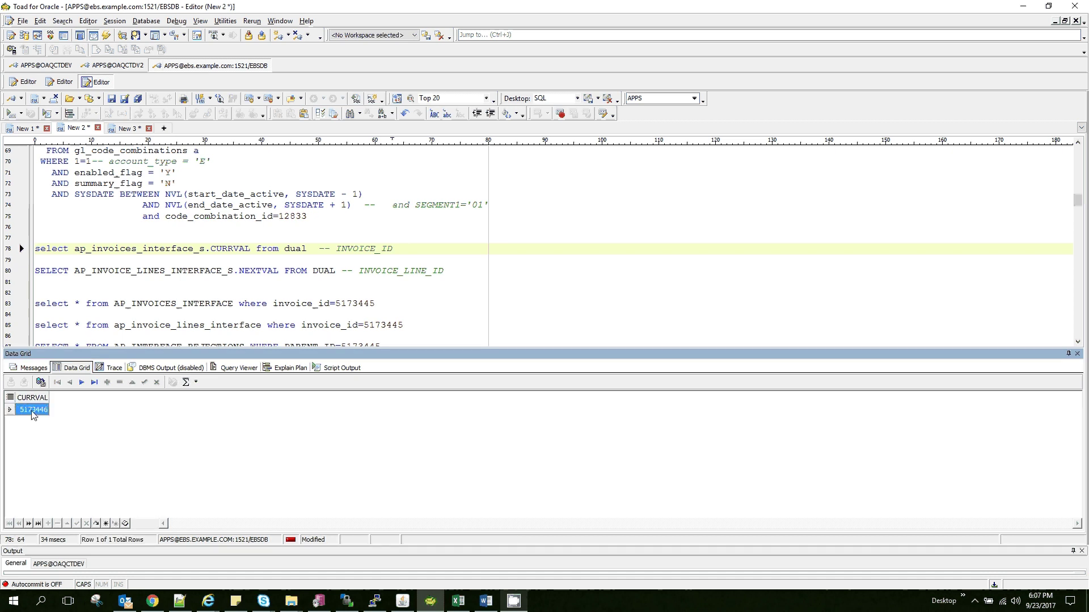
Step: Set the invoice_id in the AP_INVOICES_INTERFACE query to 5173446 and run the query
{"action": "left_click", "coordinate": [342, 304]}
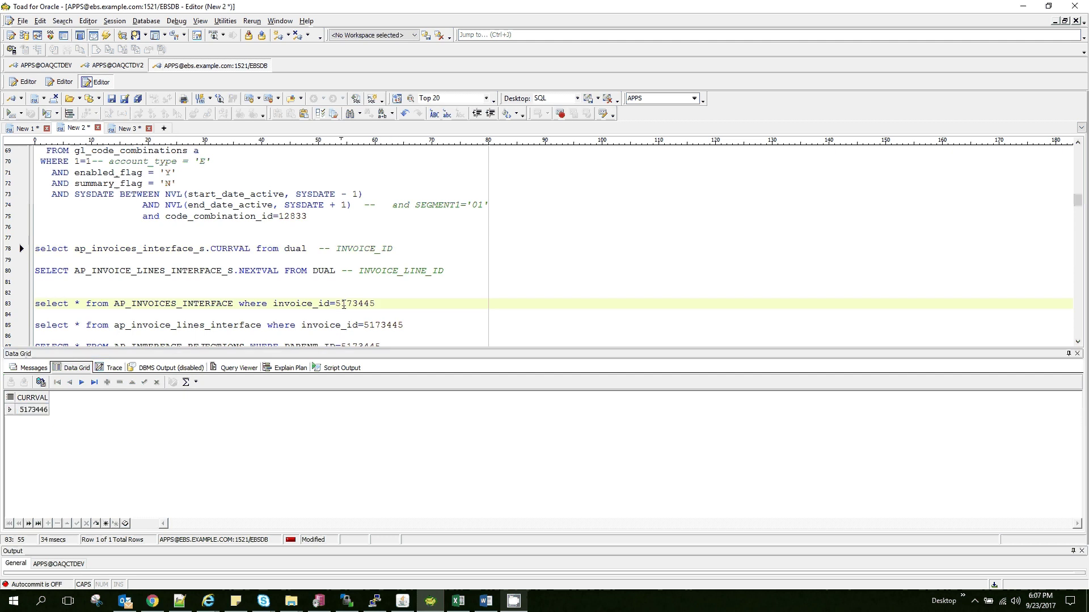
{"action": "double_click", "coordinate": [344, 305]}
{"action": "key", "text": "ctrl+v"}
{"action": "key", "text": "ctrl+Return"}
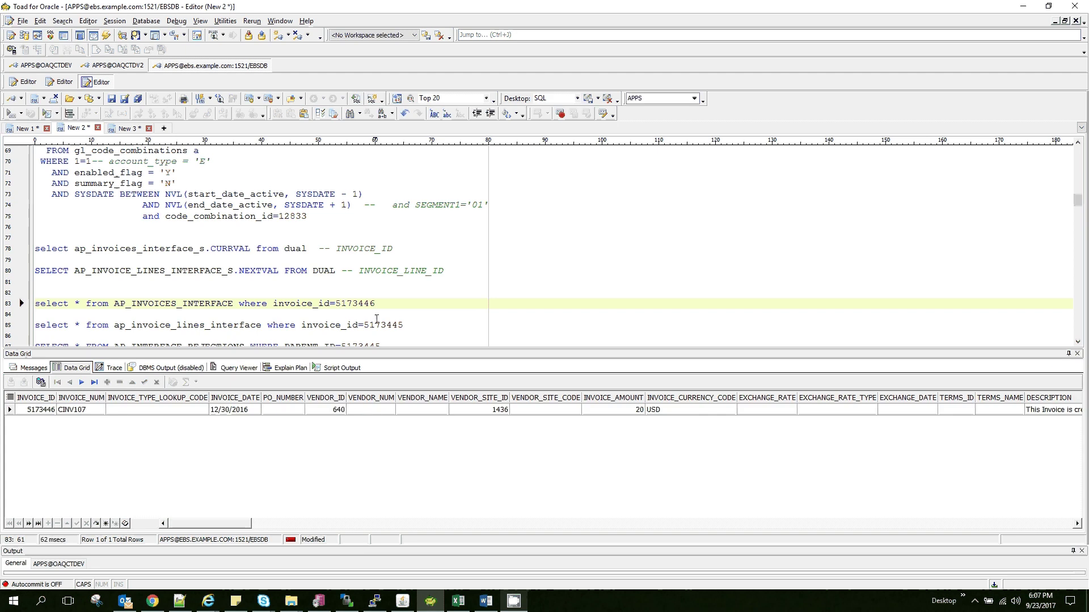
Step: Set the invoice_id in the ap_invoice_lines_interface query to 5173446 and run the query
{"action": "double_click", "coordinate": [378, 325]}
{"action": "key", "text": "ctrl+v"}
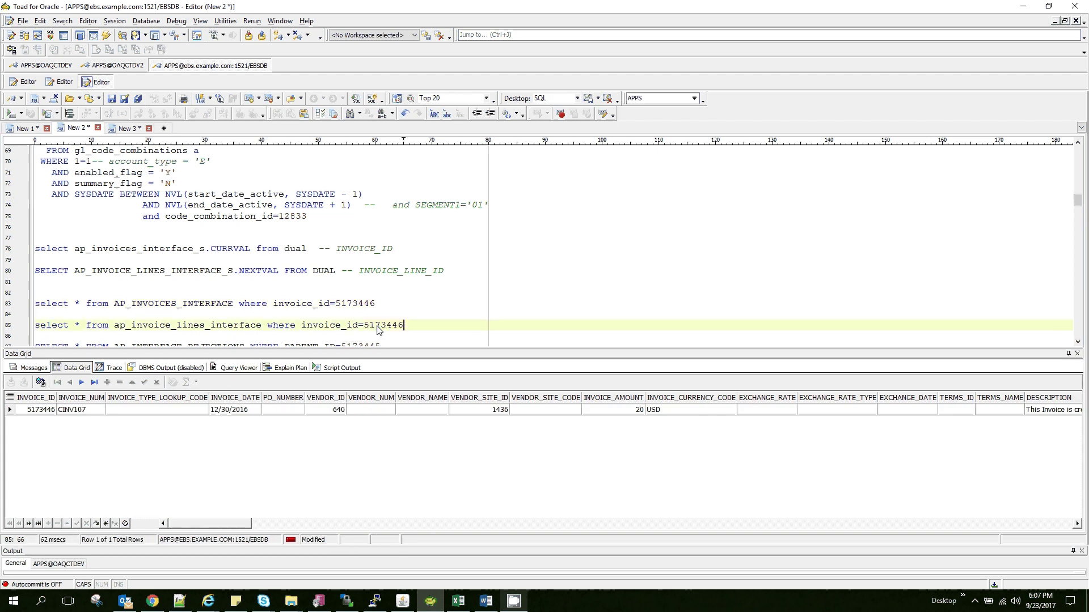
{"action": "key", "text": "ctrl+Return"}
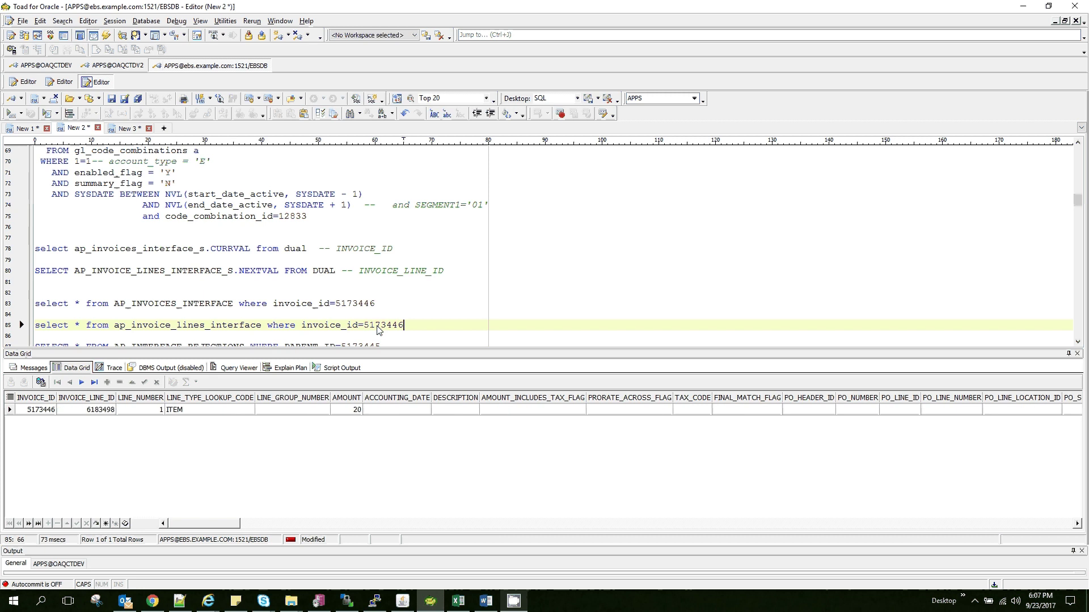
Step: Run the AP_INTERFACE_REJECTIONS query for parent ID 5173445 to look for rejected records
{"action": "left_click", "coordinate": [415, 331]}
{"action": "key", "text": "Down"}
{"action": "key", "text": "Down"}
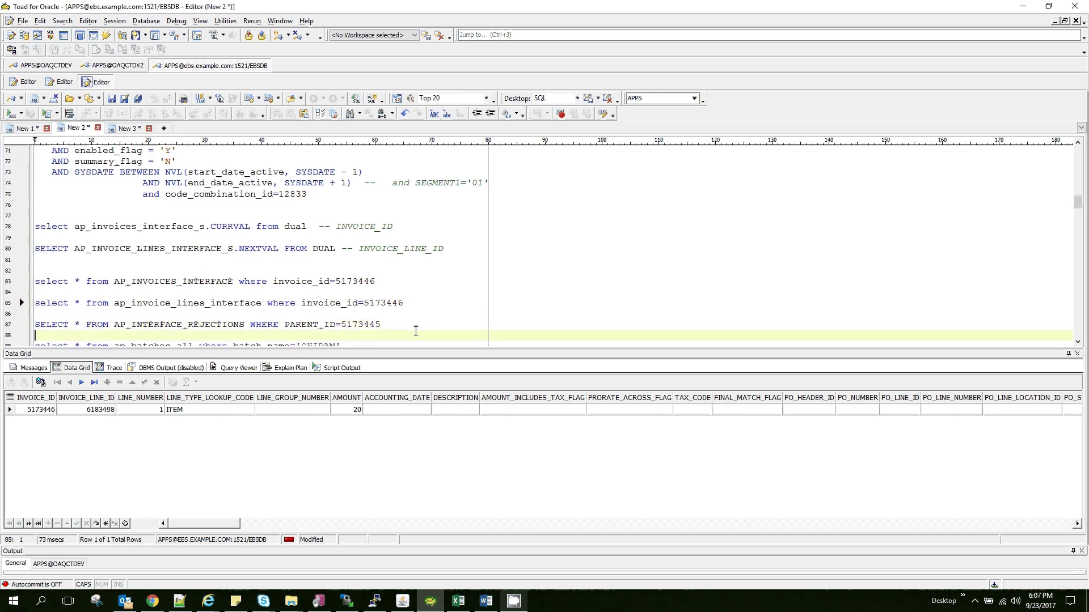
{"action": "key", "text": "Down"}
{"action": "key", "text": "Down"}
{"action": "key", "text": "Down"}
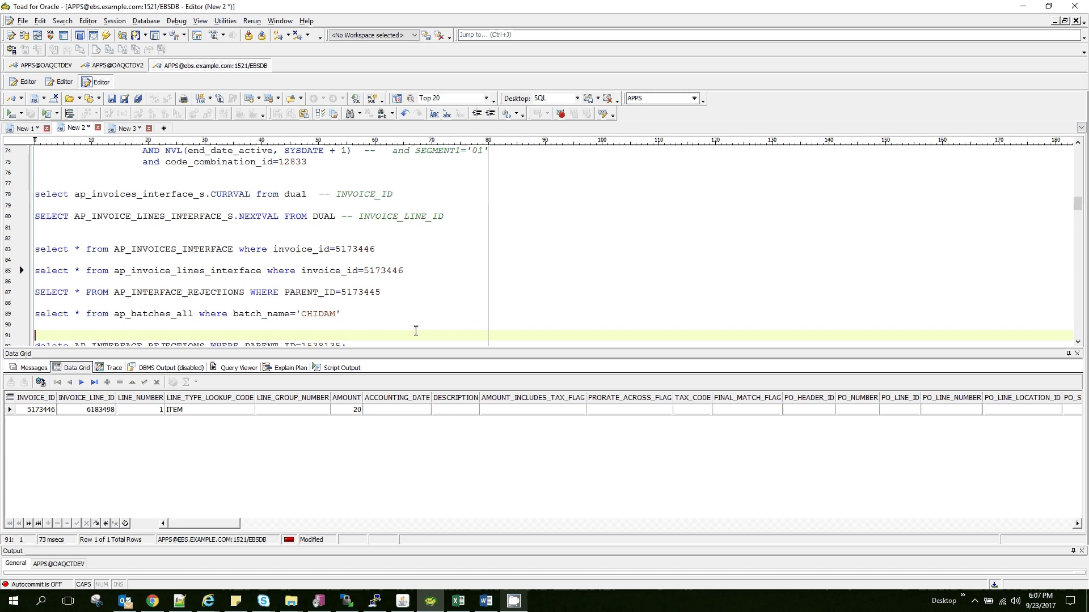
{"action": "left_click", "coordinate": [407, 294]}
{"action": "key", "text": "F9"}
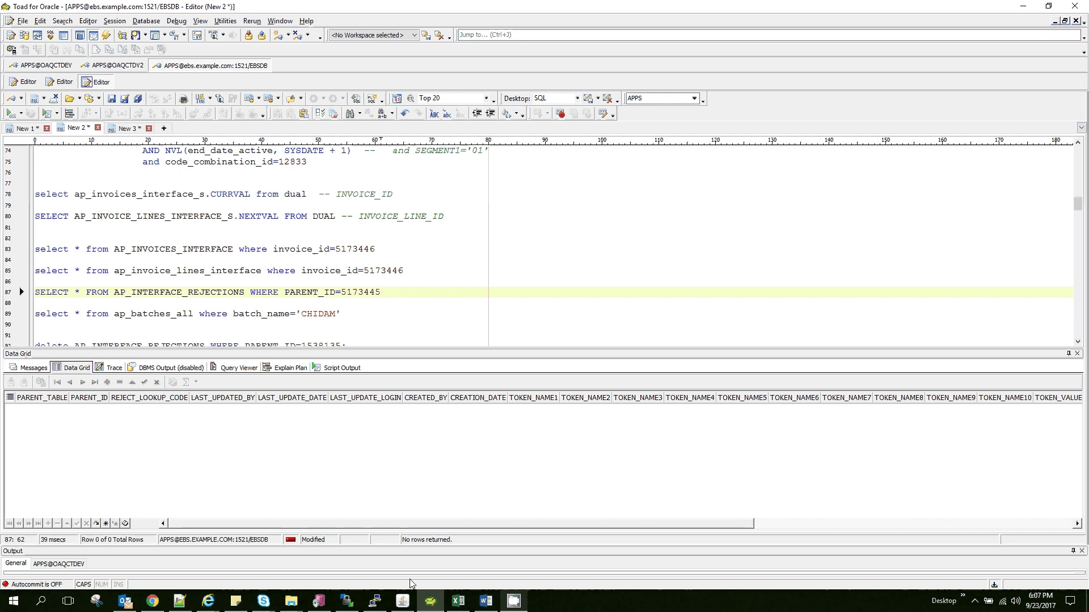
Step: Switch to Oracle Applications and start a new single request for the Payables Open Interface Import program
{"action": "left_click", "coordinate": [404, 602]}
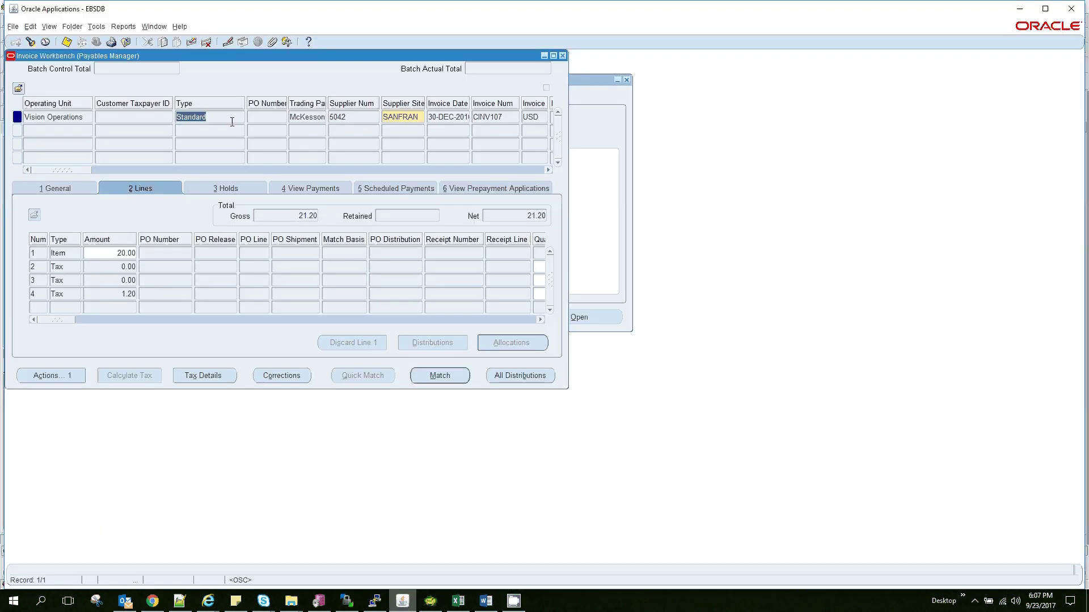
{"action": "left_click", "coordinate": [49, 27]}
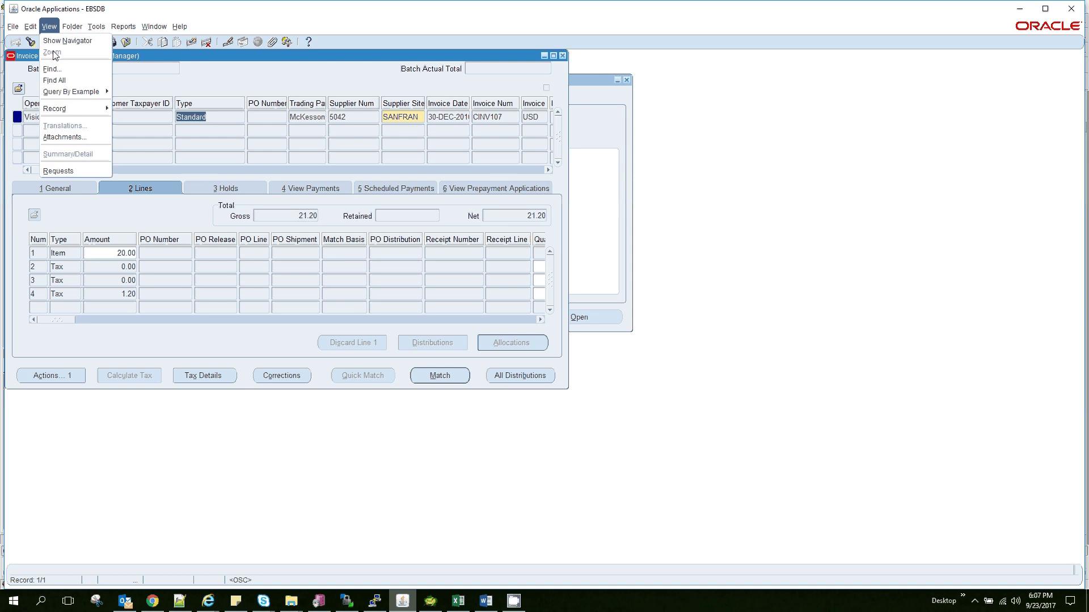
{"action": "left_click", "coordinate": [69, 171]}
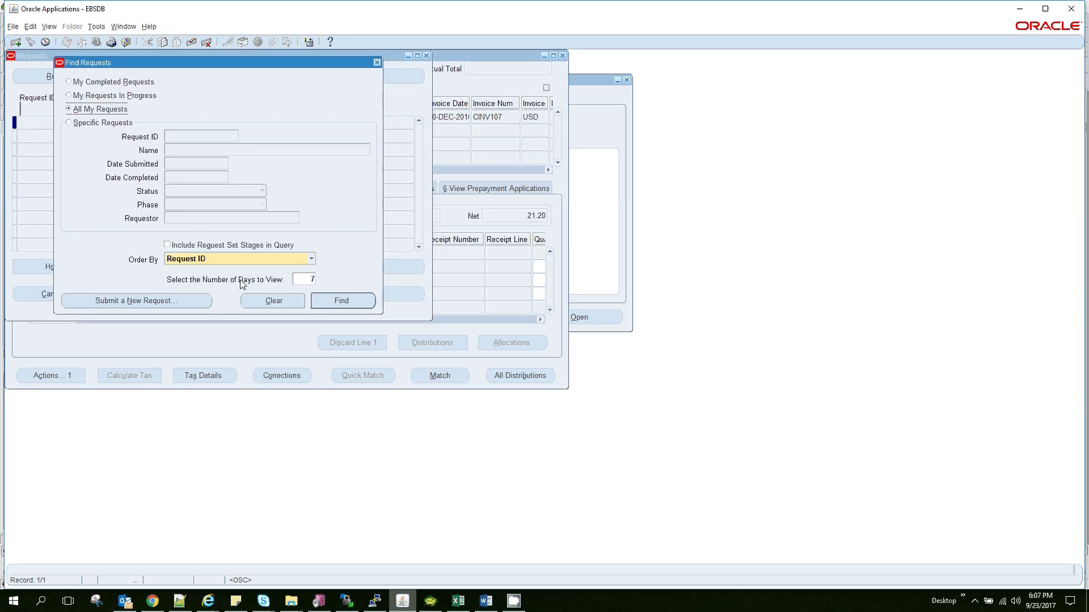
{"action": "left_click", "coordinate": [165, 300]}
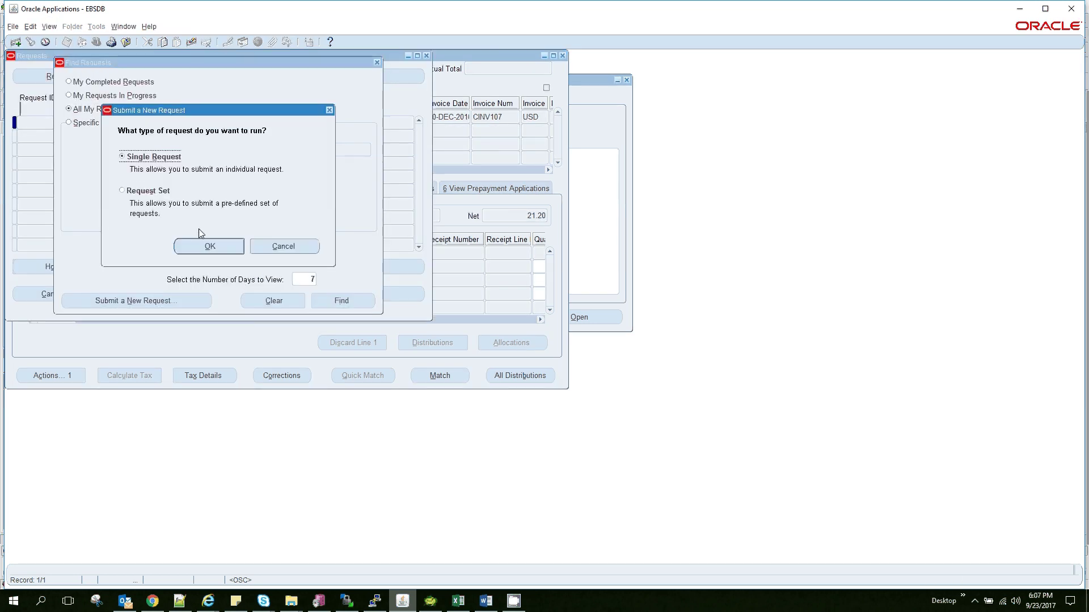
{"action": "left_click", "coordinate": [201, 245]}
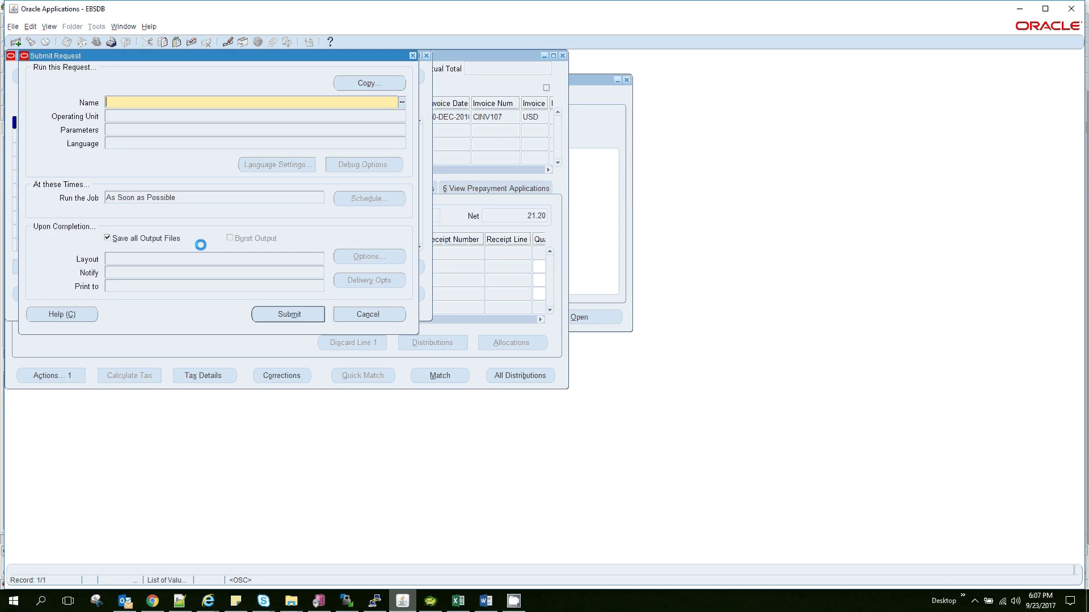
{"action": "type", "text": "PAYA"}
{"action": "key", "text": "Tab"}
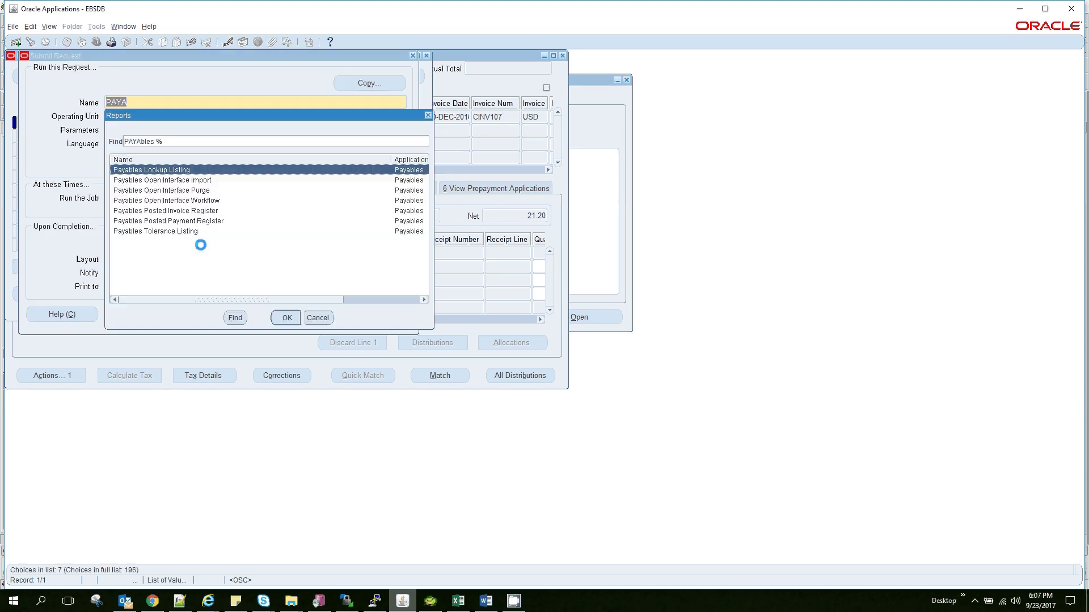
{"action": "double_click", "coordinate": [212, 180]}
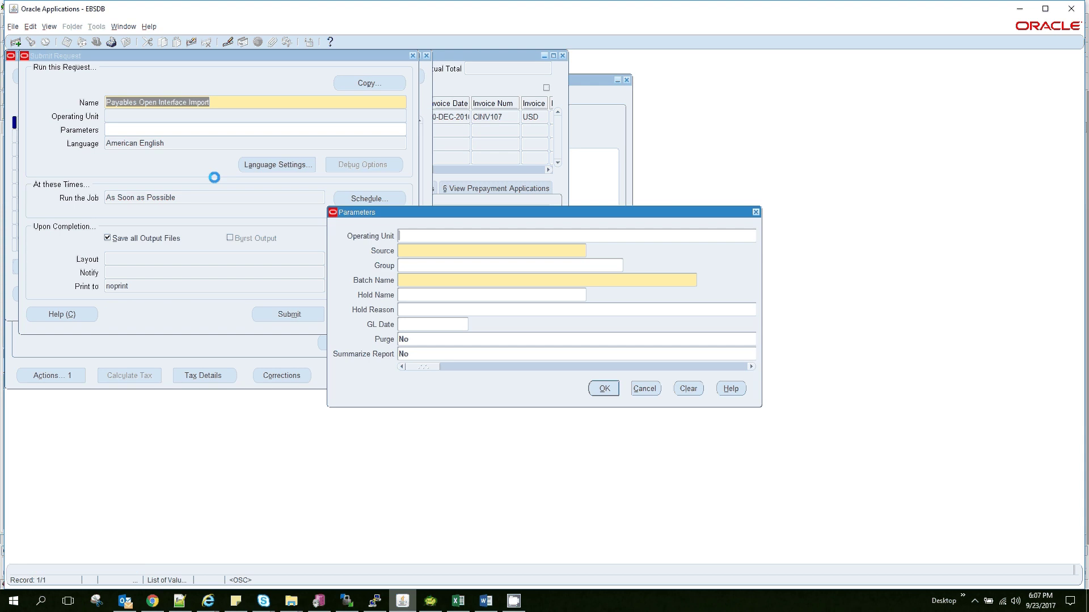
Step: Set the import parameters to source Manual Invoice Entry, batch name CHIDAM and Summarize Report Yes, and accept them
{"action": "left_click", "coordinate": [446, 252]}
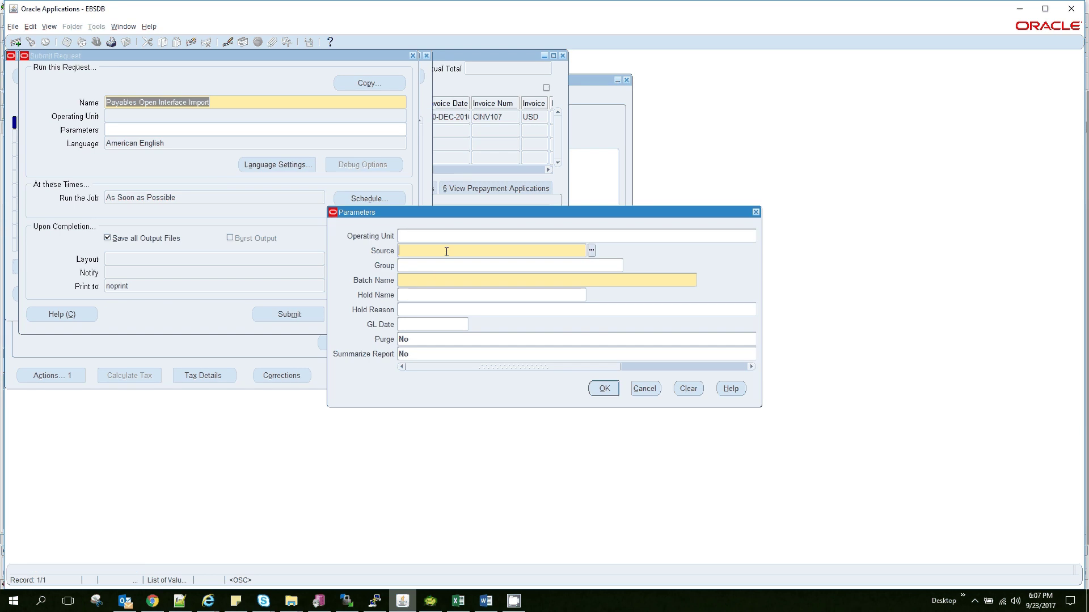
{"action": "type", "text": "MAN"}
{"action": "key", "text": "Tab"}
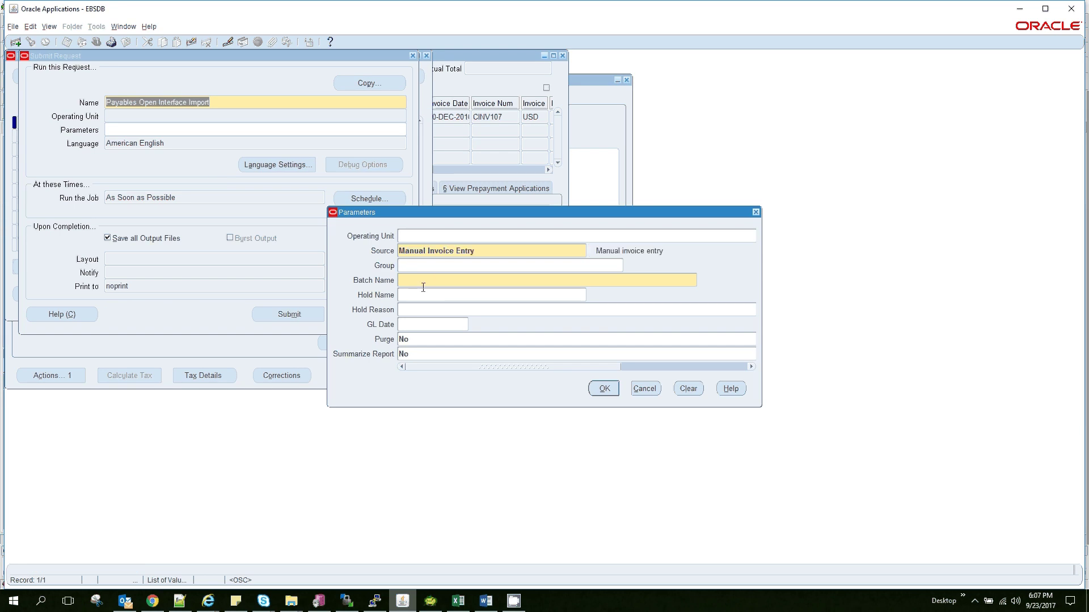
{"action": "type", "text": "CHIDAM"}
{"action": "left_click", "coordinate": [424, 355]}
{"action": "type", "text": "Yes"}
{"action": "key", "text": "Tab"}
{"action": "left_click", "coordinate": [604, 389]}
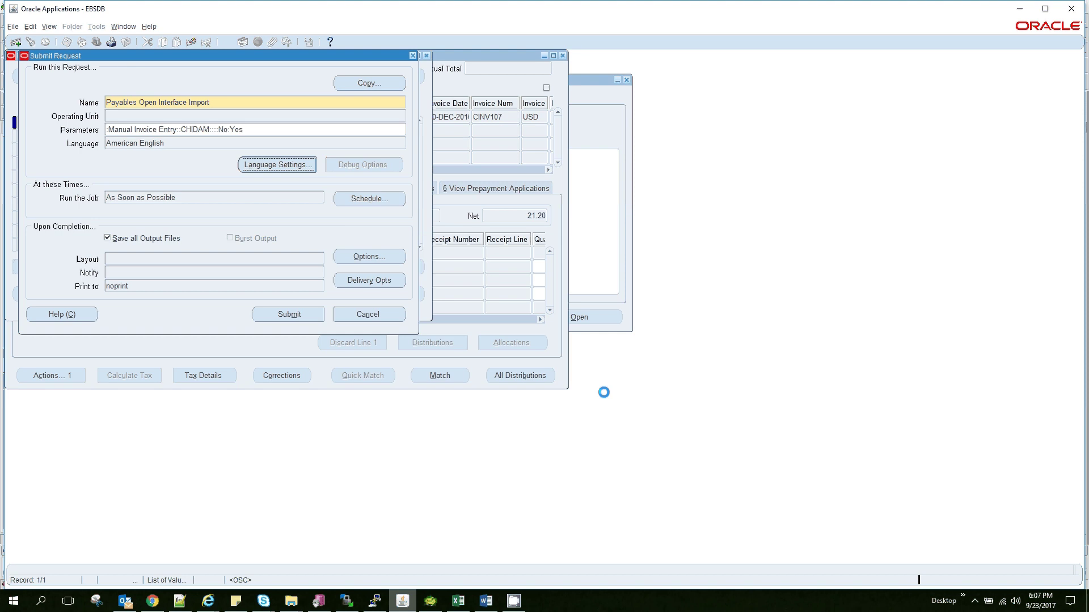
Step: Submit the import request, decline submitting another, and list all own requests with refreshed statuses
{"action": "left_click", "coordinate": [294, 314]}
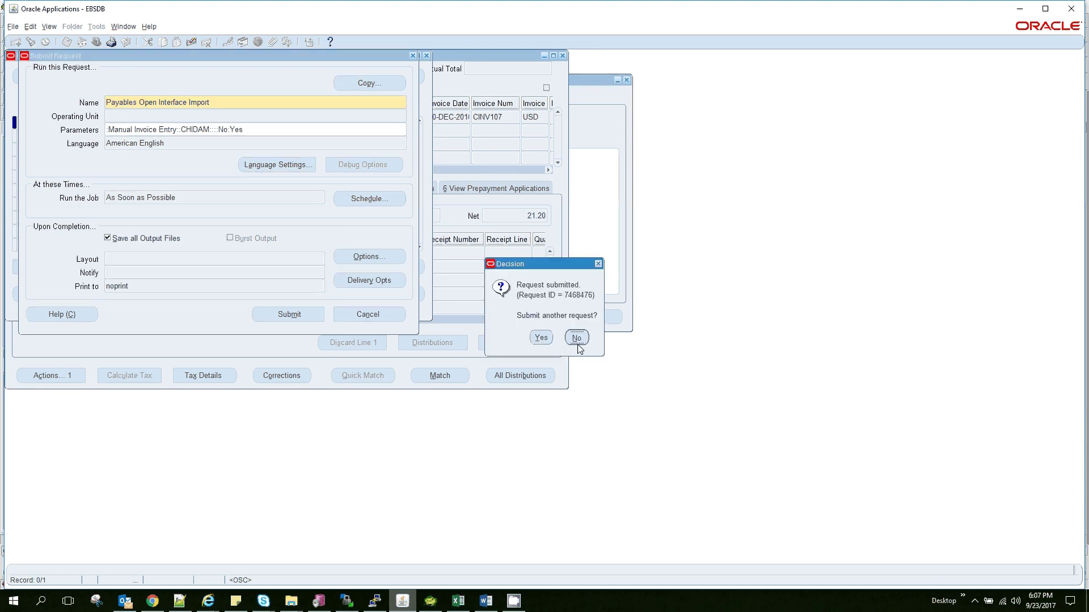
{"action": "left_click", "coordinate": [577, 339]}
{"action": "left_click", "coordinate": [366, 300]}
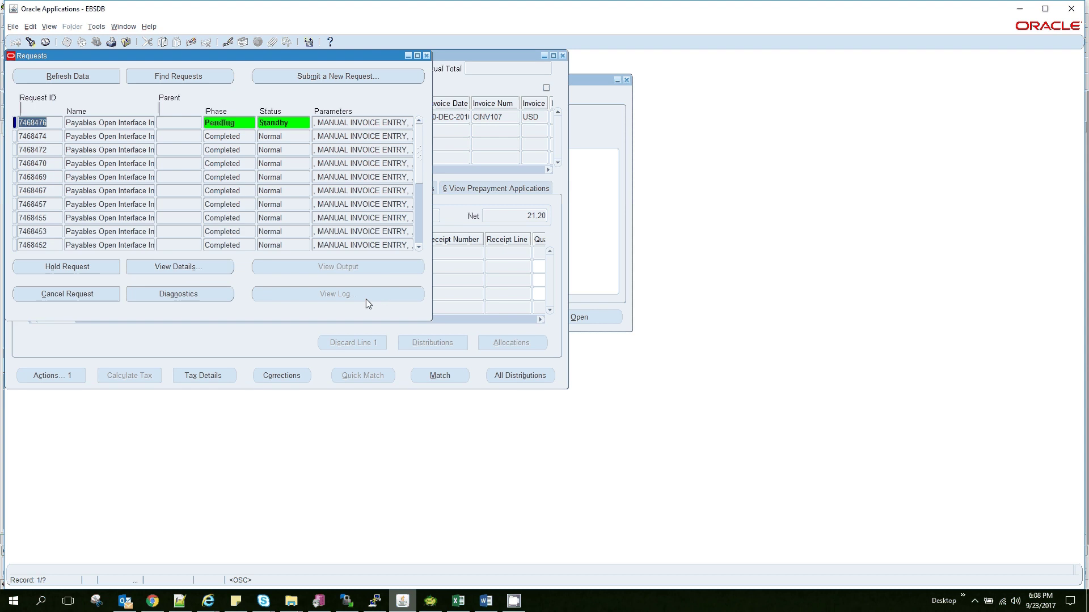
{"action": "left_click", "coordinate": [81, 77]}
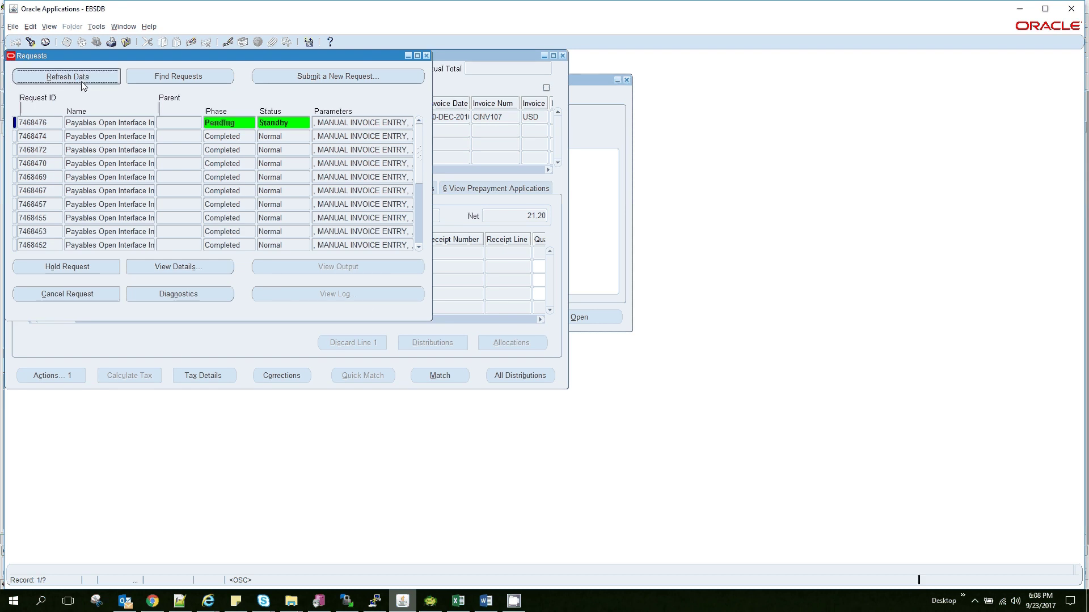
Step: Refresh the latest Payables Open Interface Import request until it completes, and open its output report
{"action": "left_click", "coordinate": [83, 84]}
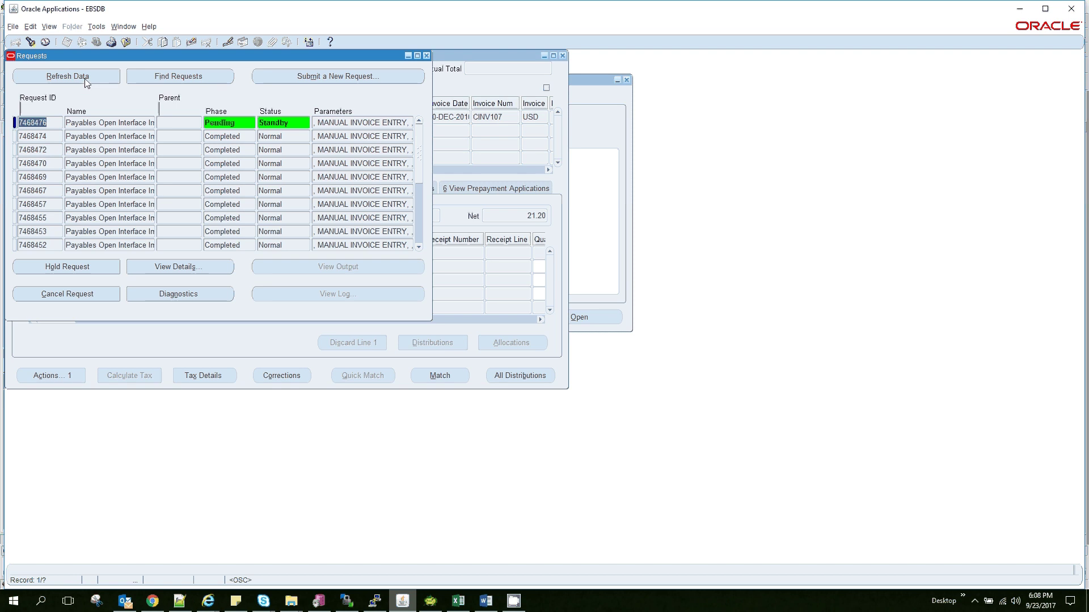
{"action": "left_click", "coordinate": [85, 83]}
{"action": "left_click", "coordinate": [85, 83]}
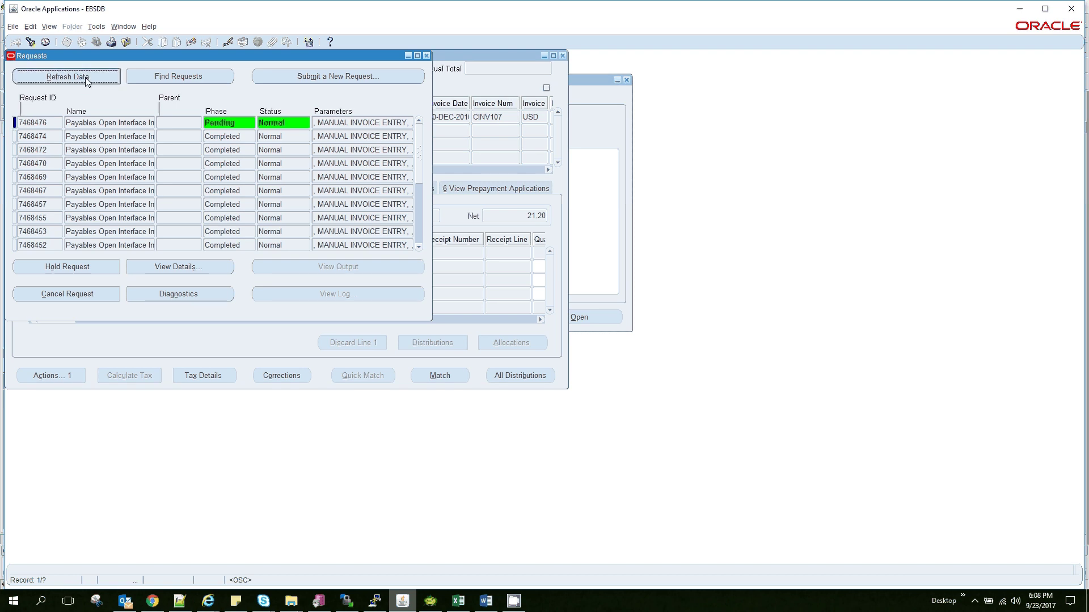
{"action": "left_click", "coordinate": [86, 83]}
{"action": "left_click", "coordinate": [86, 82]}
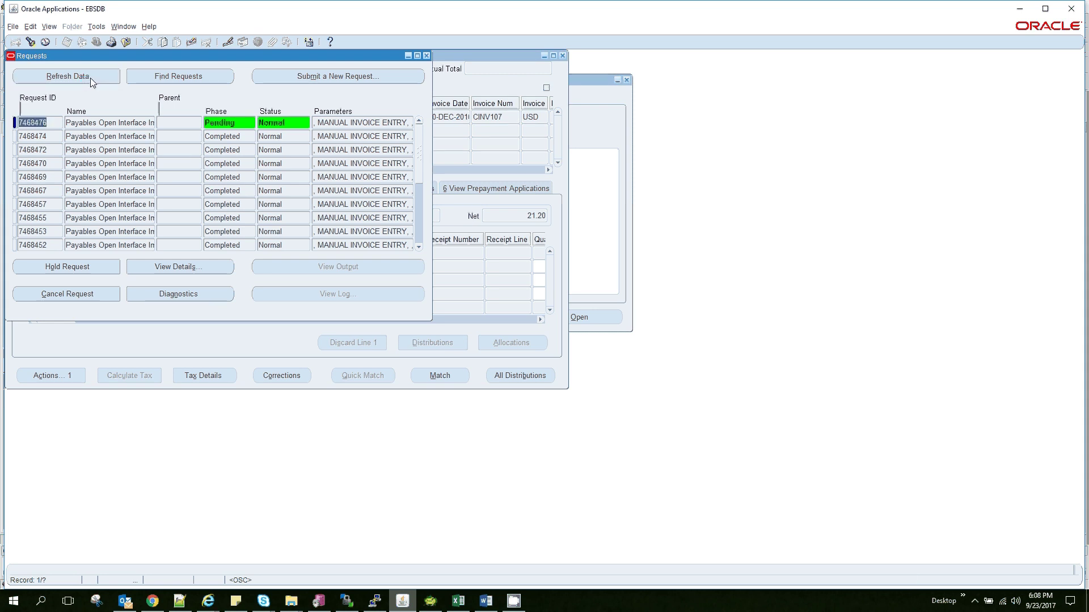
{"action": "left_click", "coordinate": [90, 77]}
{"action": "left_click", "coordinate": [91, 78]}
{"action": "left_click", "coordinate": [91, 81]}
{"action": "left_click", "coordinate": [95, 78]}
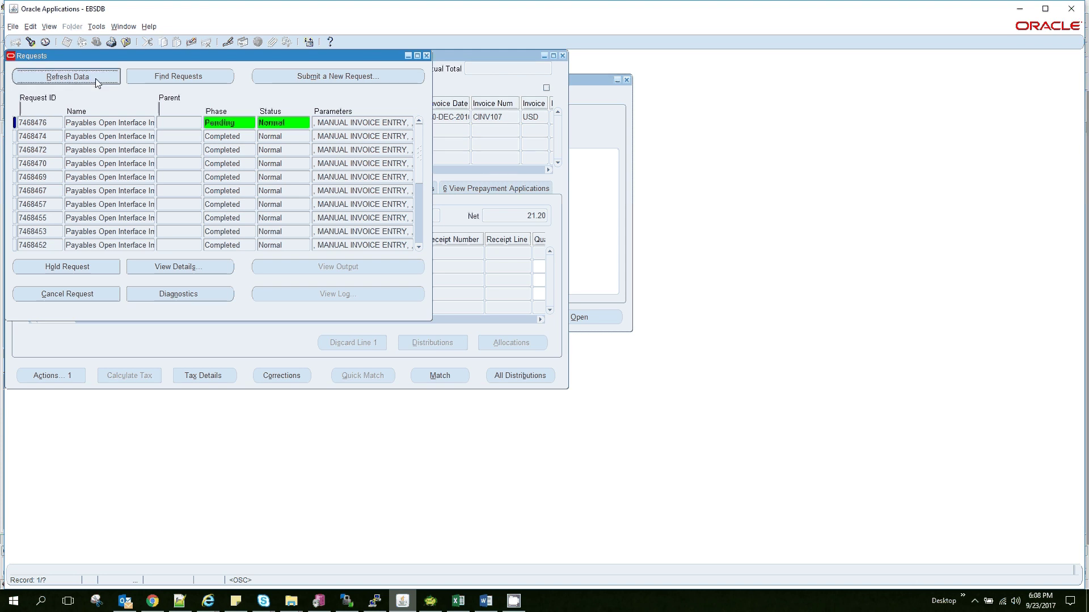
{"action": "left_click", "coordinate": [95, 79]}
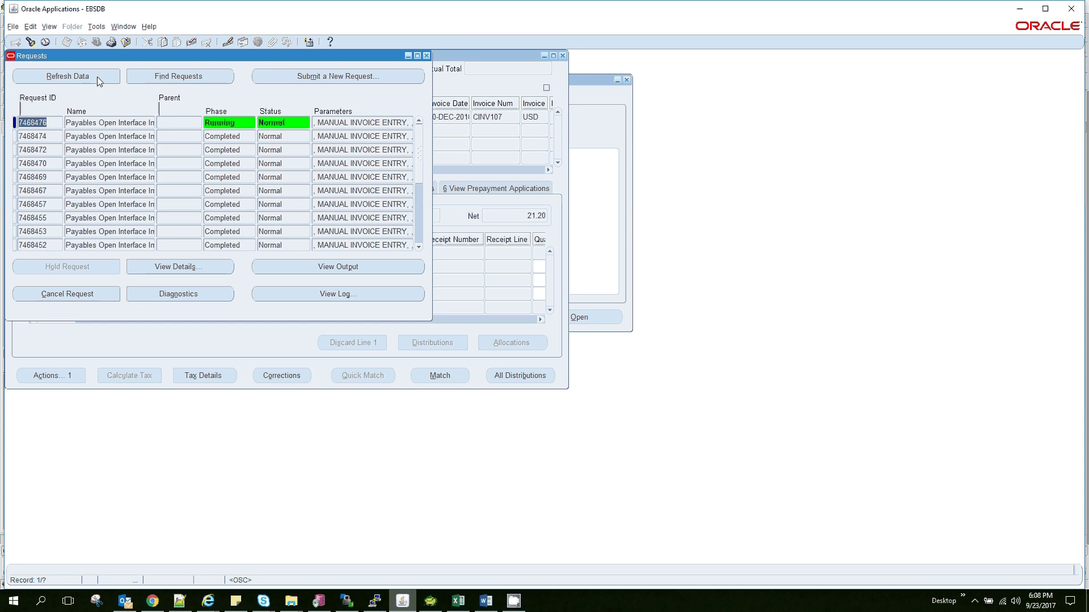
{"action": "left_click", "coordinate": [97, 76]}
{"action": "left_click", "coordinate": [97, 79]}
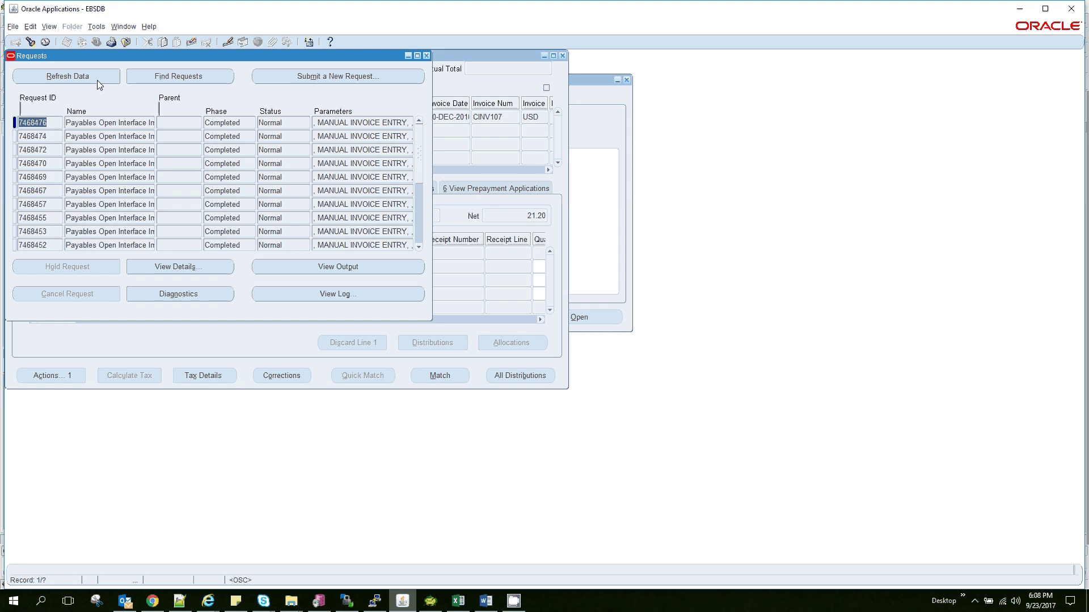
{"action": "left_click", "coordinate": [295, 266]}
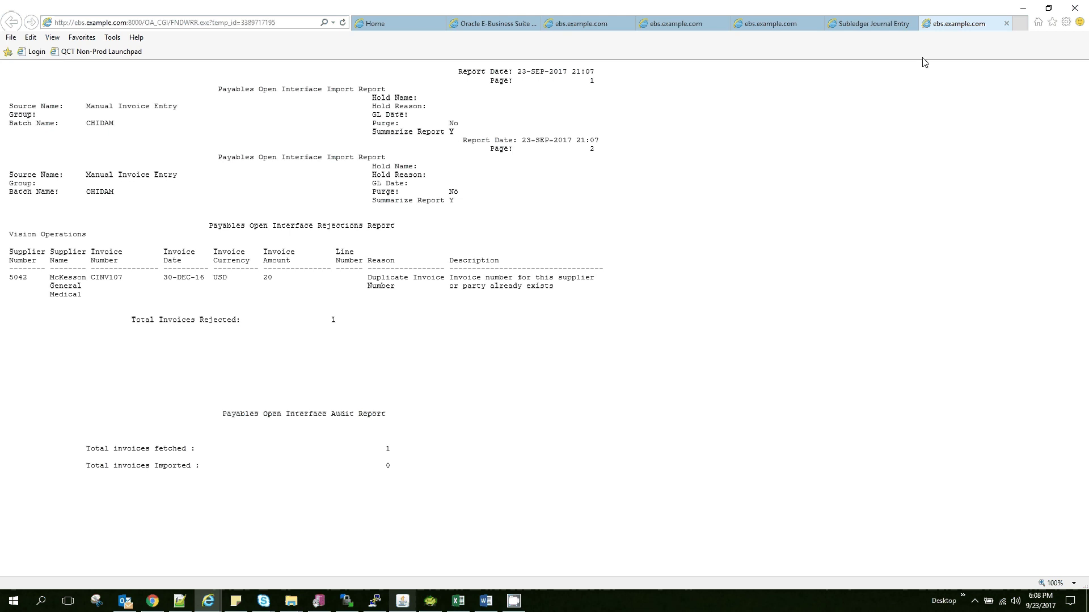
Step: Close all open report pages in the browser, keeping Home and E-Business Suite, and switch back to Oracle Applications
{"action": "left_click", "coordinate": [1007, 23]}
{"action": "left_click", "coordinate": [1007, 23]}
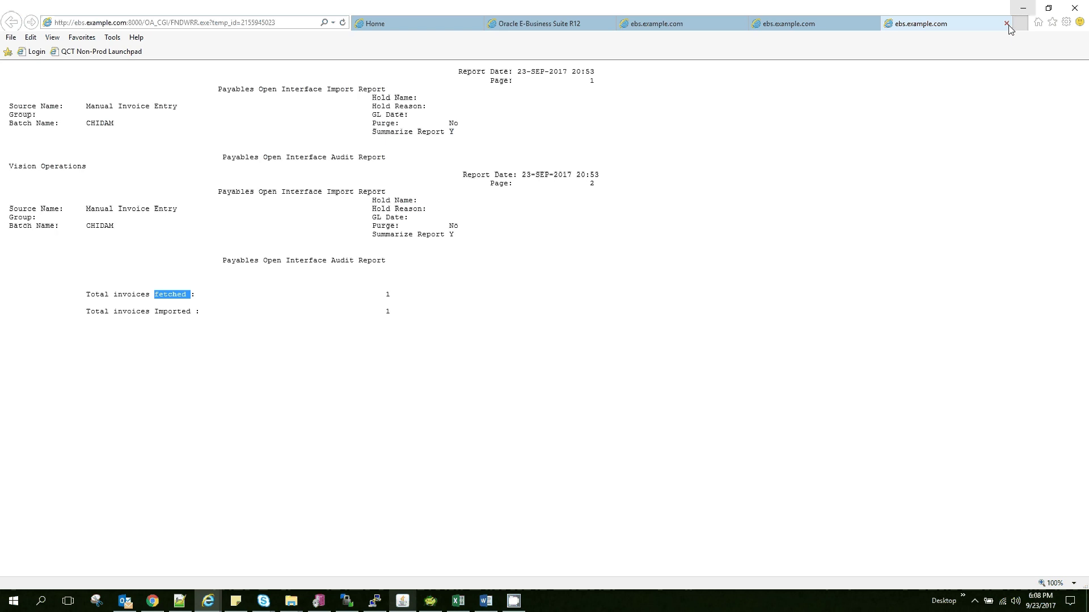
{"action": "left_click", "coordinate": [1006, 24]}
{"action": "left_click", "coordinate": [1006, 24]}
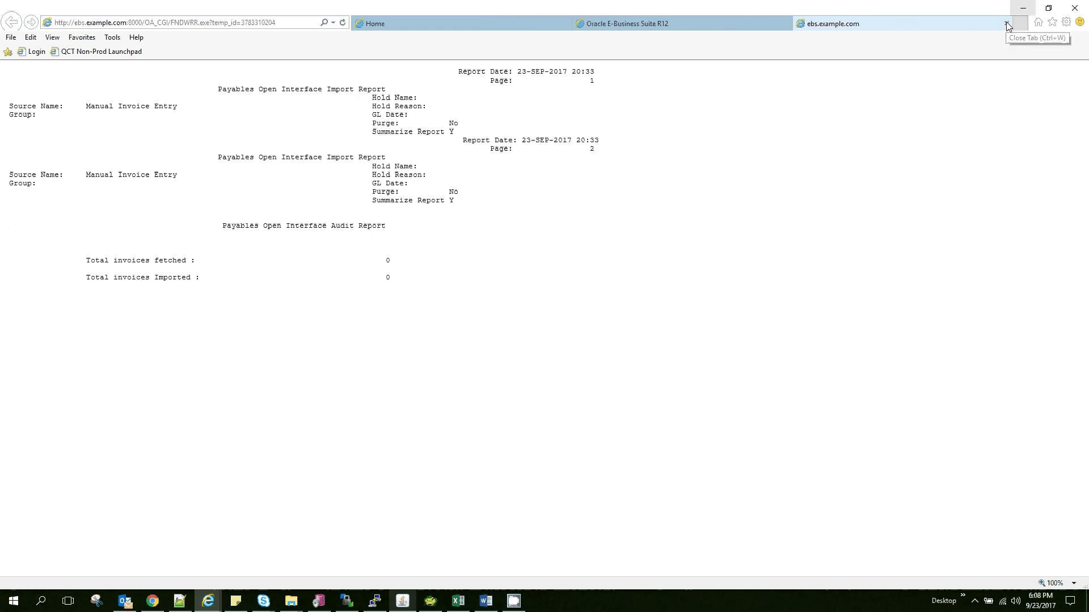
{"action": "left_click", "coordinate": [1007, 23]}
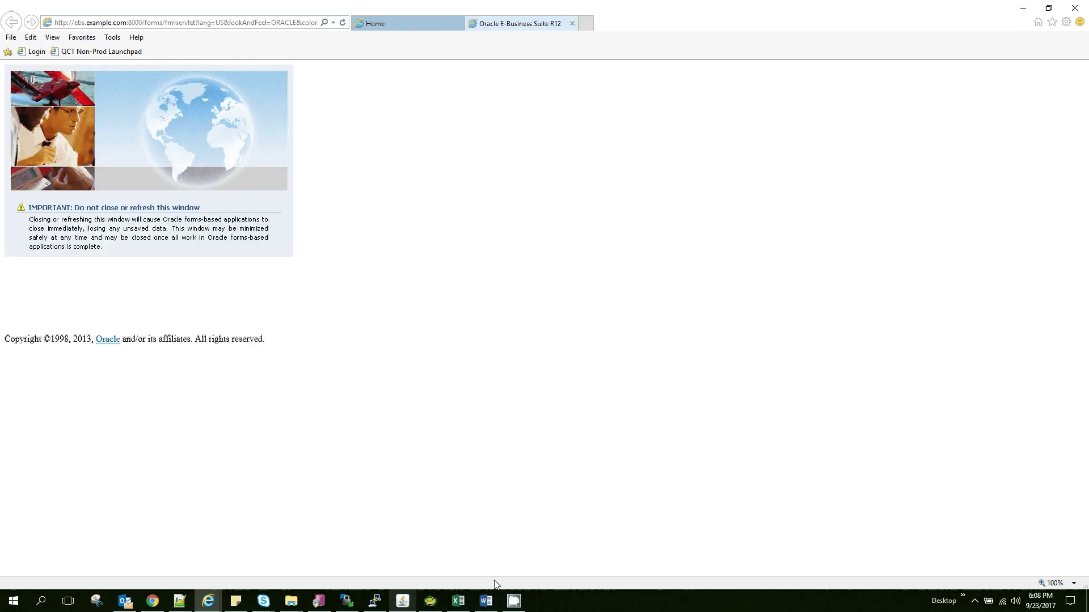
{"action": "left_click", "coordinate": [402, 601]}
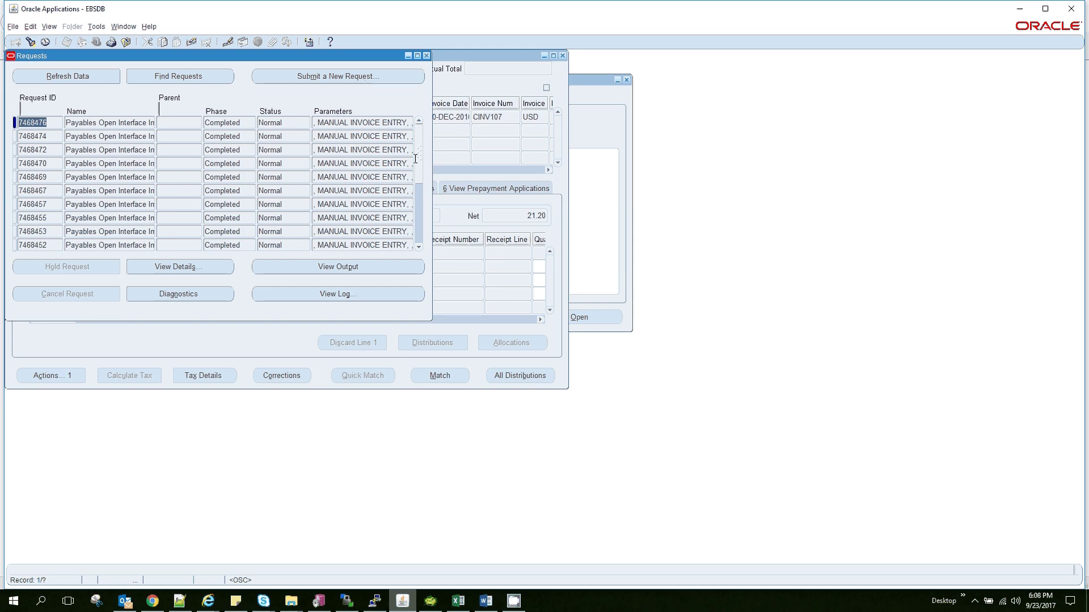
Step: Close the front Requests window and the Invoice Workbench, and open the Open Interface Invoices form
{"action": "left_click", "coordinate": [427, 56]}
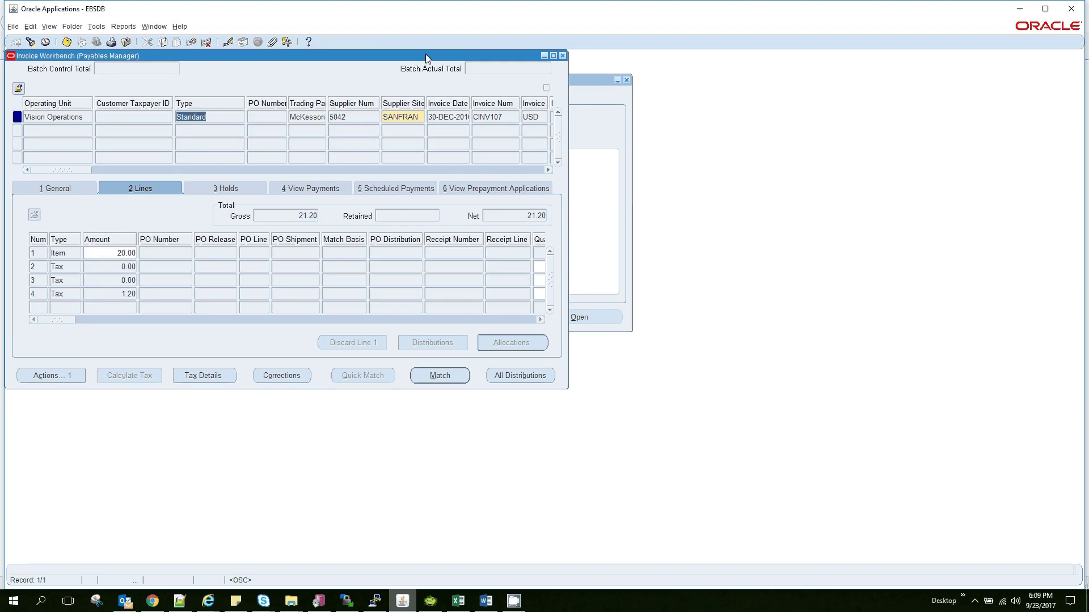
{"action": "left_click", "coordinate": [562, 57]}
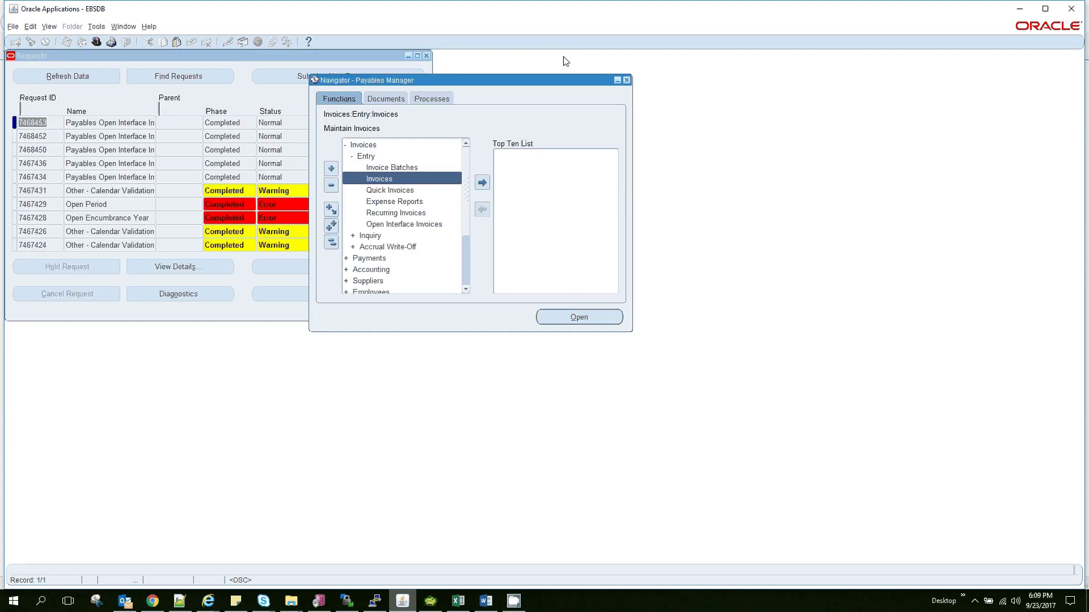
{"action": "double_click", "coordinate": [414, 225]}
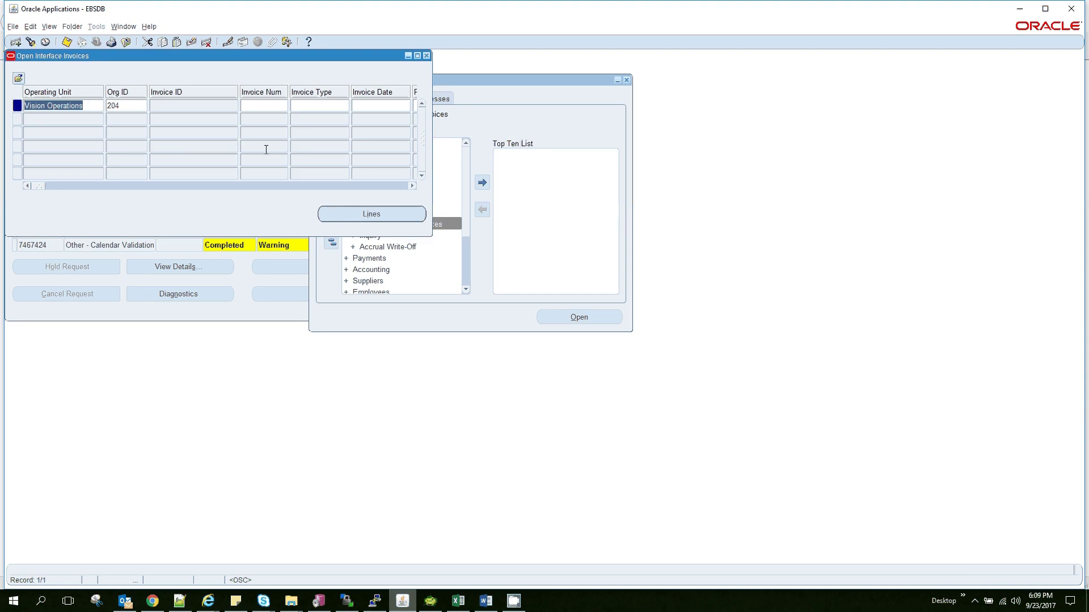
Step: Query the Open Interface Invoices form for invoice number CINV107
{"action": "key", "text": "F11"}
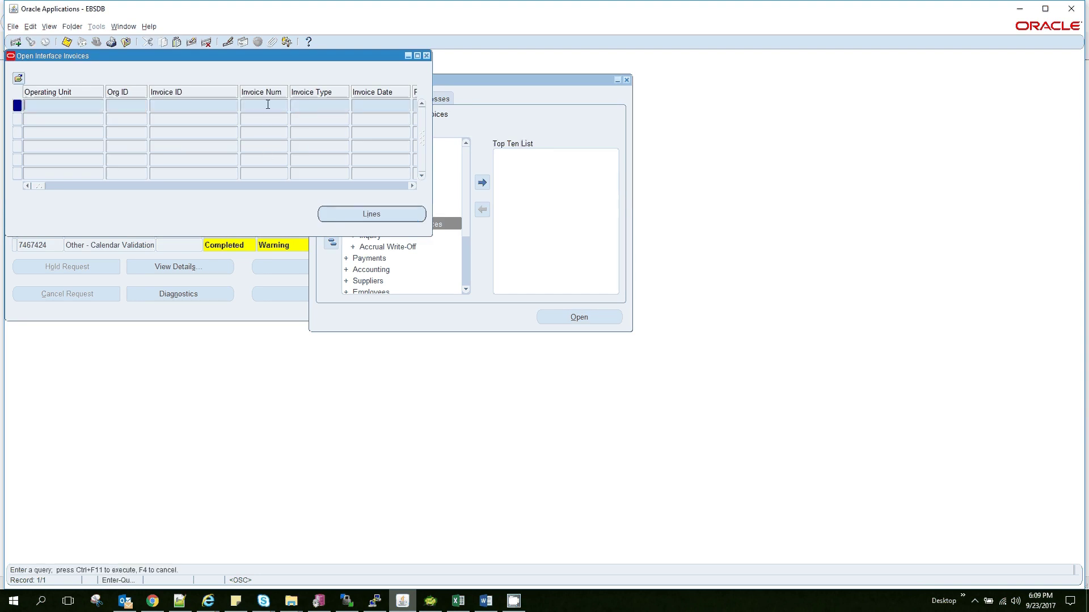
{"action": "type", "text": "CINV107"}
{"action": "key", "text": "F6"}
{"action": "type", "text": "CINV107"}
{"action": "left_click", "coordinate": [31, 27]}
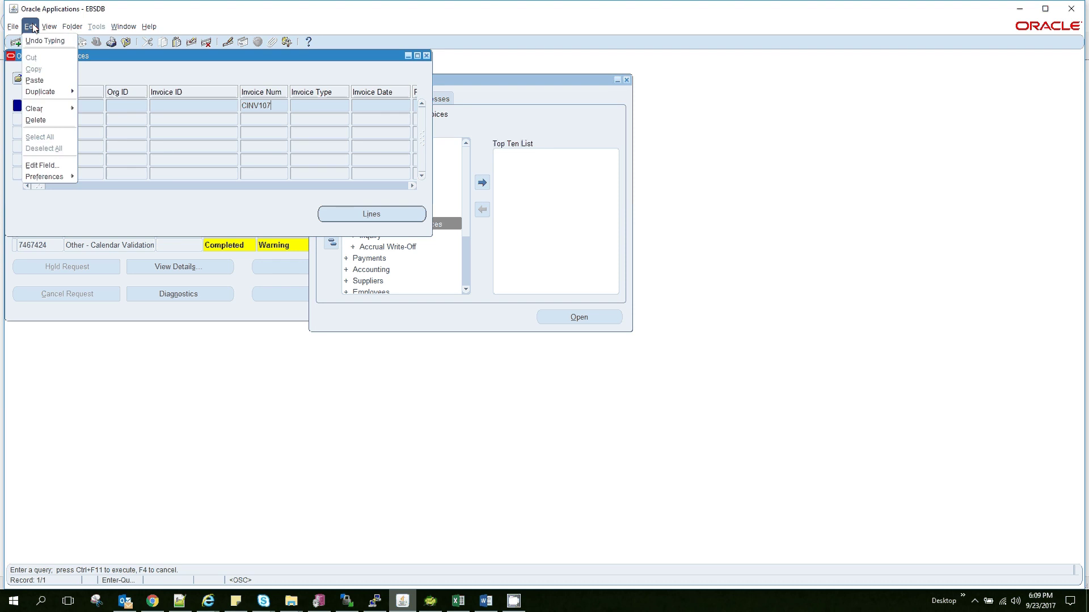
{"action": "mouse_move", "coordinate": [50, 27]}
{"action": "mouse_move", "coordinate": [85, 92]}
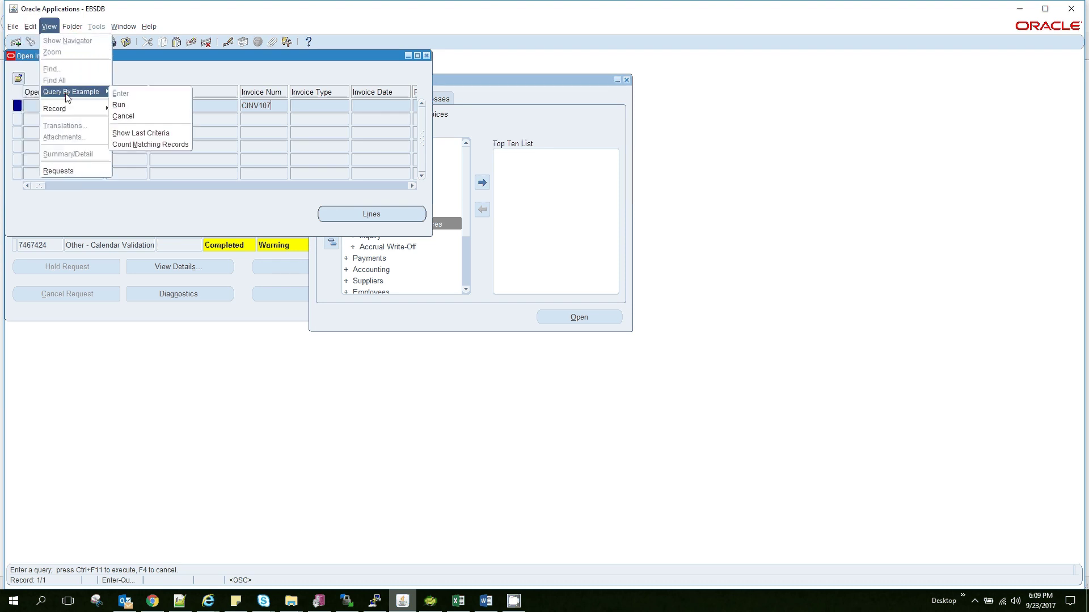
{"action": "left_click", "coordinate": [119, 106]}
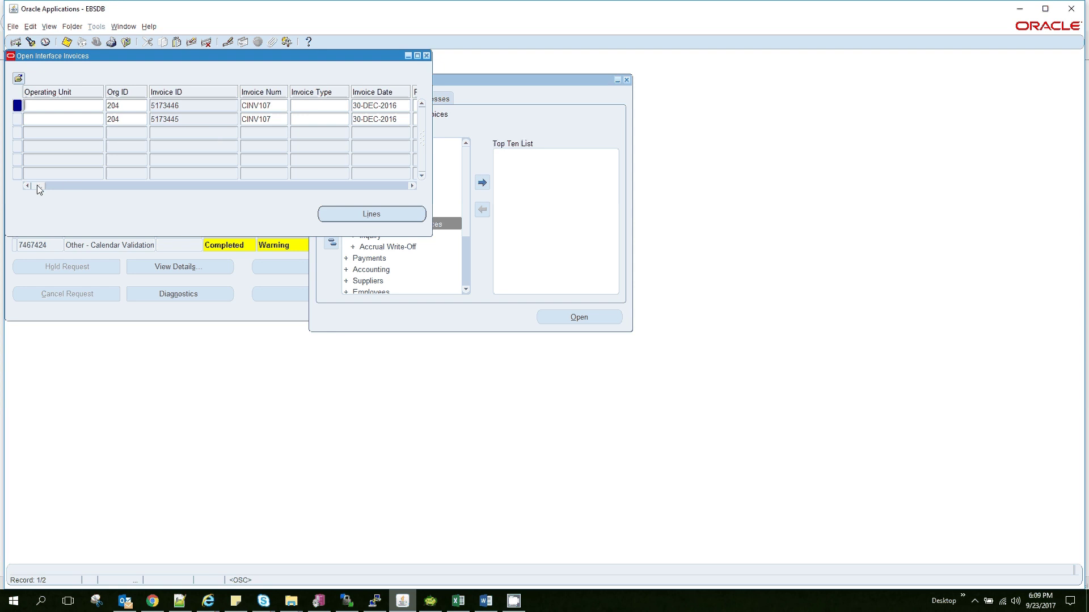
Step: Check the Status column of the CINV107 interface invoice records, and return to their first columns
{"action": "left_click_drag", "start_coordinate": [36, 185], "coordinate": [46, 188]}
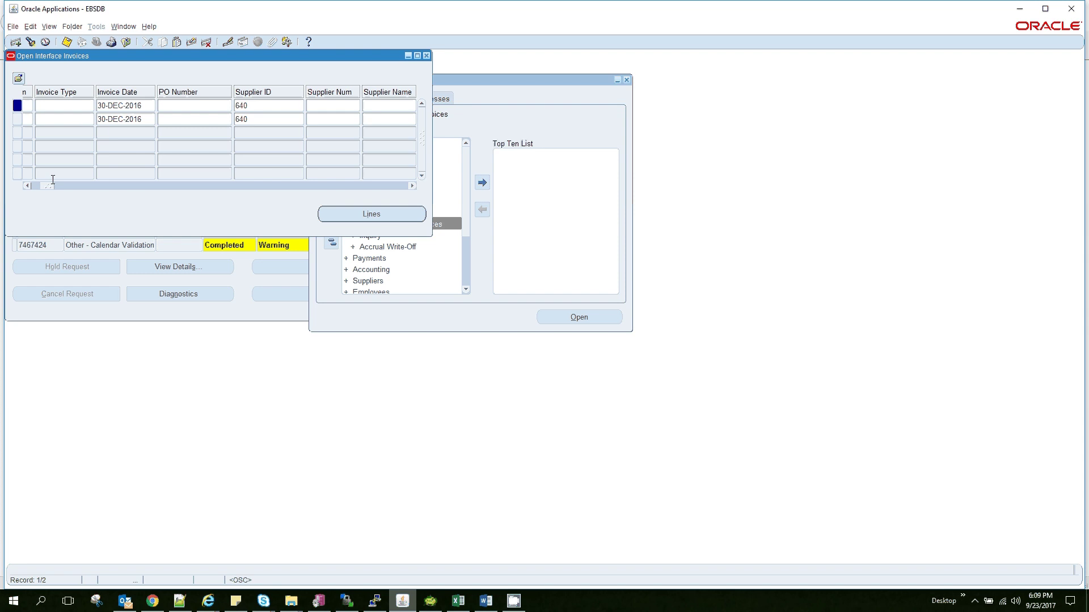
{"action": "left_click_drag", "start_coordinate": [51, 188], "coordinate": [130, 188]}
{"action": "left_click_drag", "start_coordinate": [162, 181], "coordinate": [274, 170]}
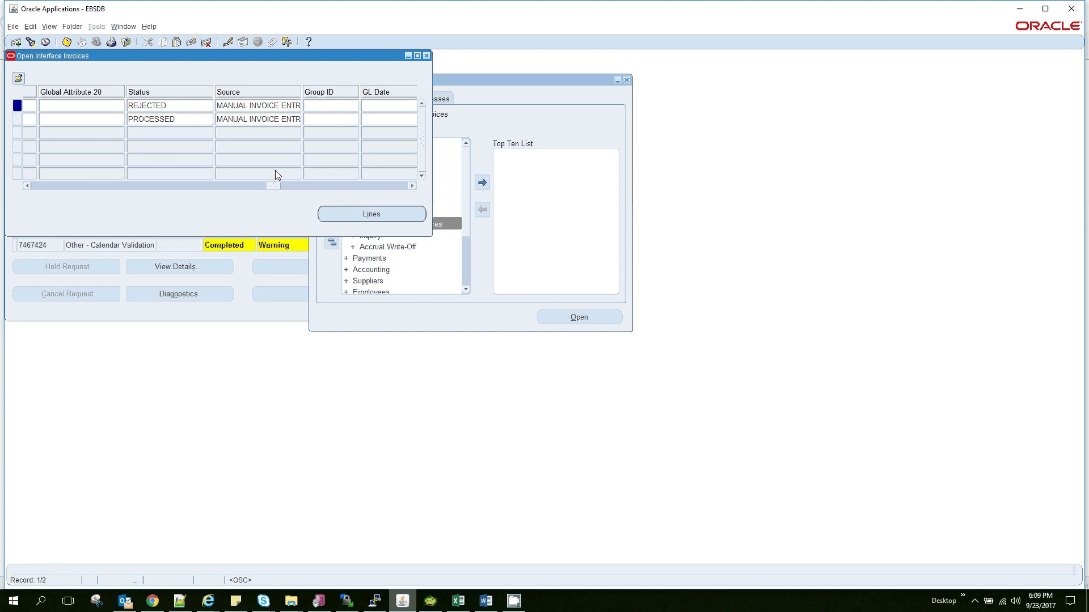
{"action": "double_click", "coordinate": [193, 105]}
{"action": "left_click_drag", "start_coordinate": [270, 185], "coordinate": [36, 185]}
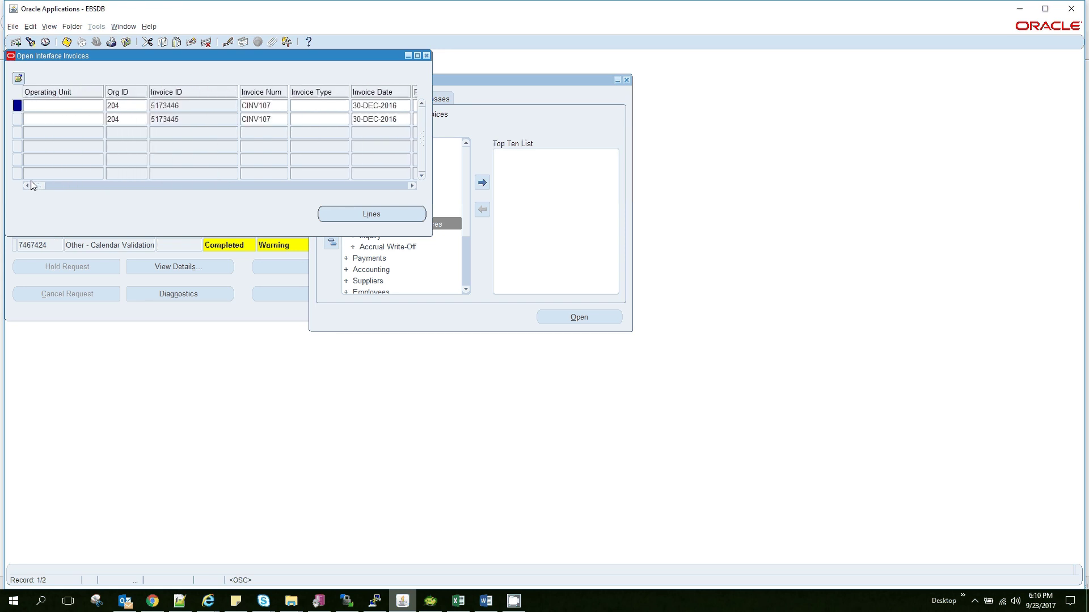
Step: Open the interface lines of invoice ID 5173446, review their columns through to the last one, and close them
{"action": "left_click", "coordinate": [361, 217]}
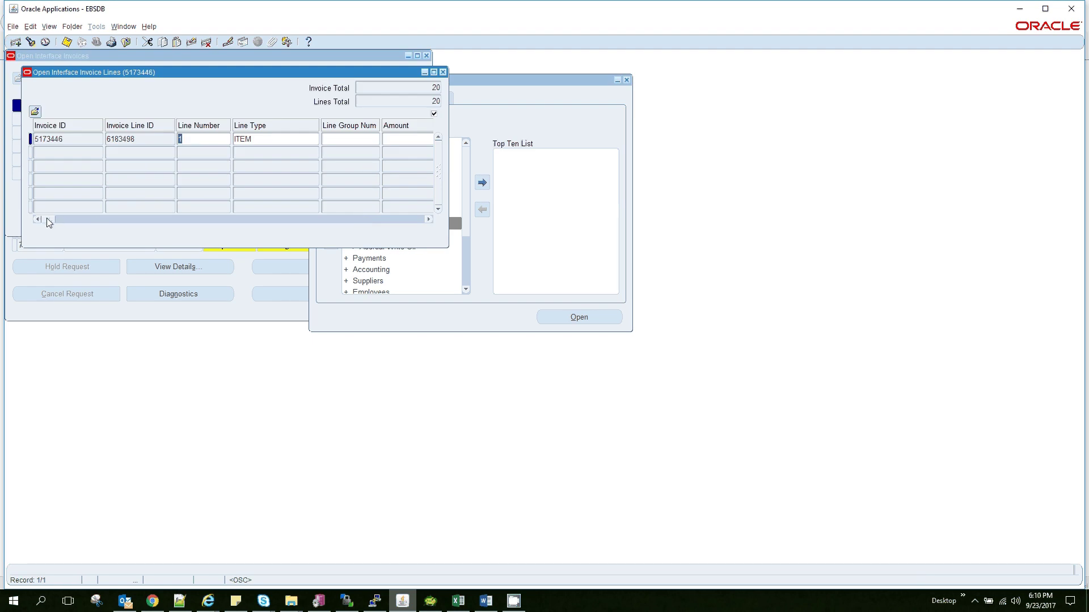
{"action": "left_click_drag", "start_coordinate": [50, 220], "coordinate": [428, 221]}
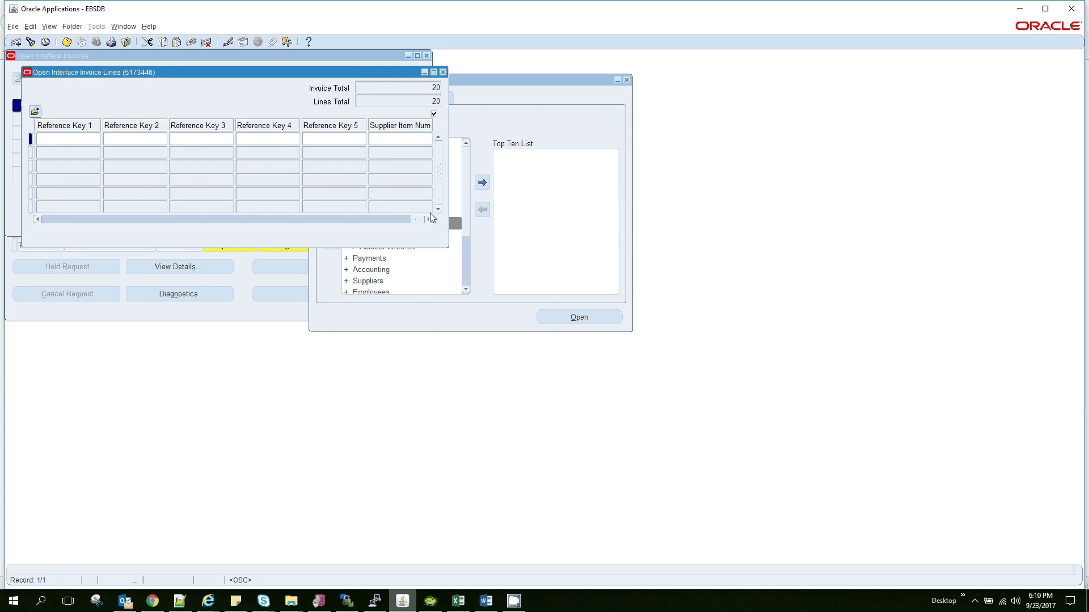
{"action": "left_click", "coordinate": [443, 72]}
Step: Switch to Toad for Oracle, set the AP_INTERFACE_REJECTIONS query's PARENT_ID to 5173446, and run it
{"action": "left_click", "coordinate": [430, 600]}
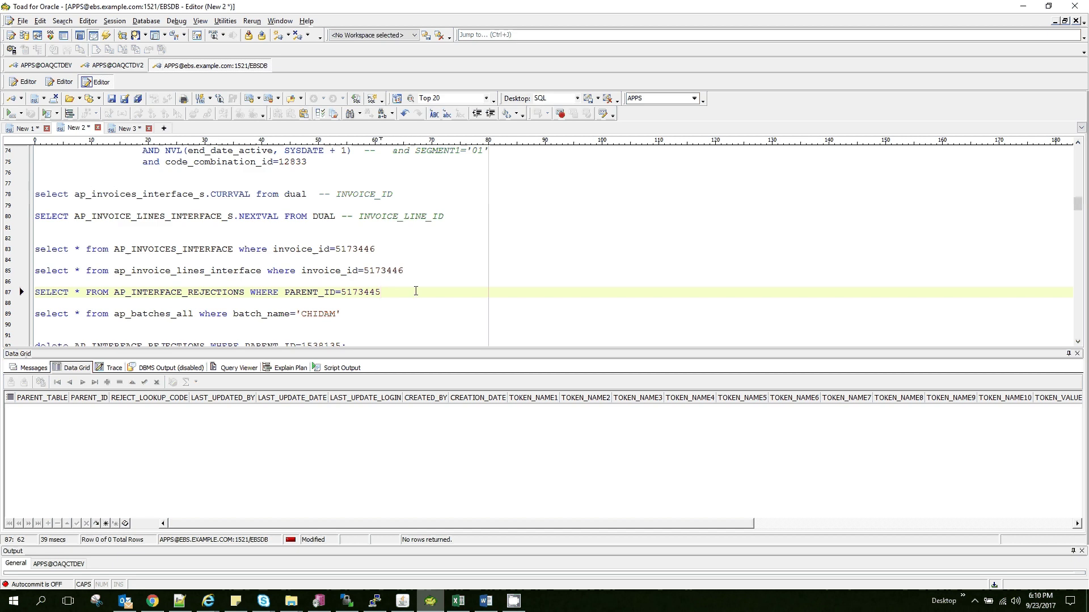
{"action": "double_click", "coordinate": [388, 271]}
{"action": "key", "text": "ctrl+c"}
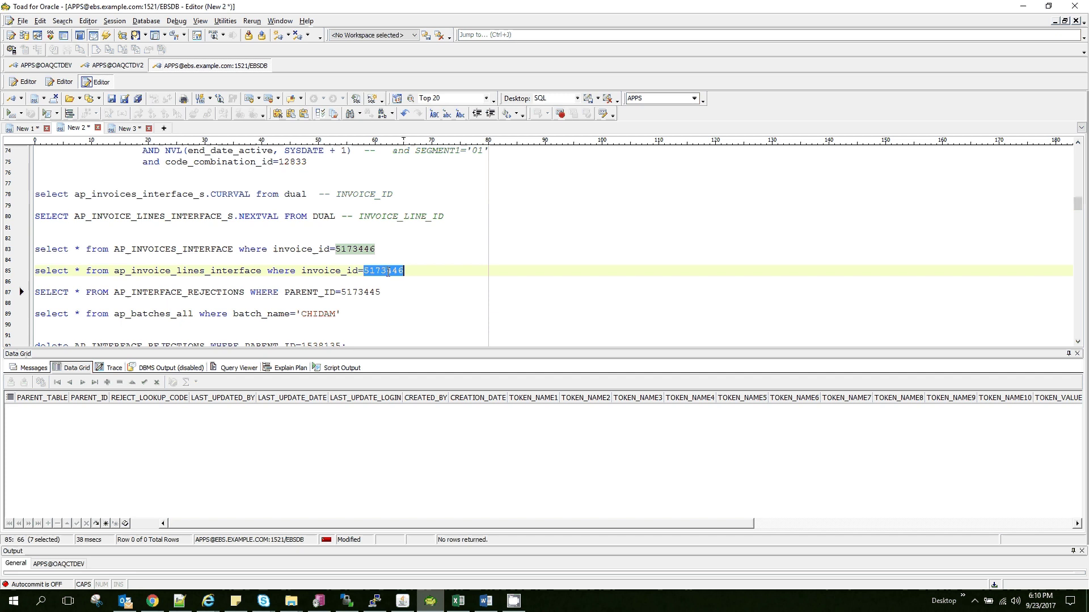
{"action": "double_click", "coordinate": [354, 293]}
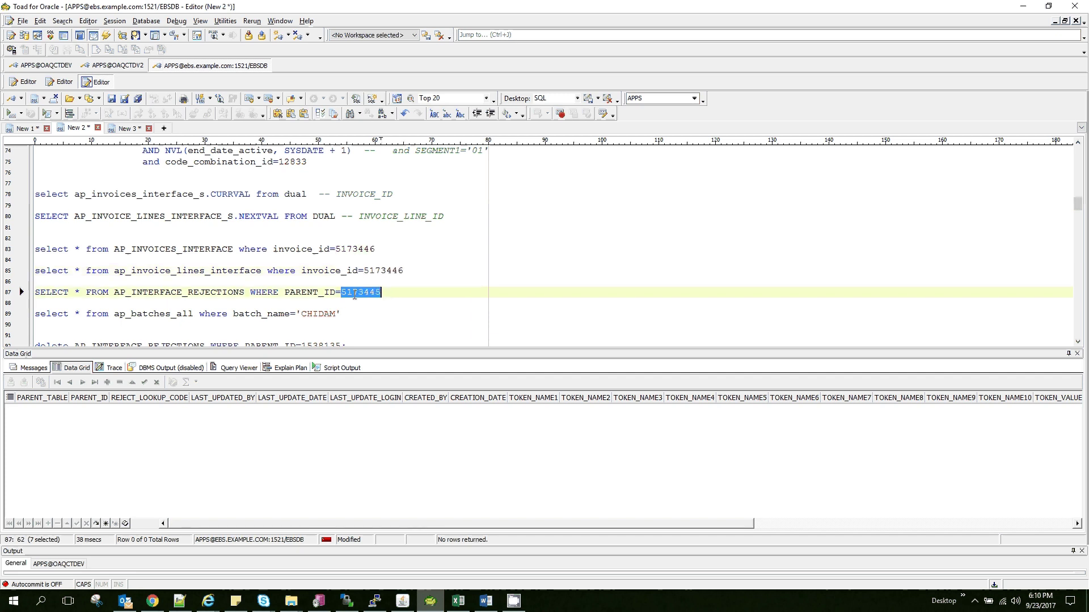
{"action": "key", "text": "ctrl+v"}
{"action": "key", "text": "F9"}
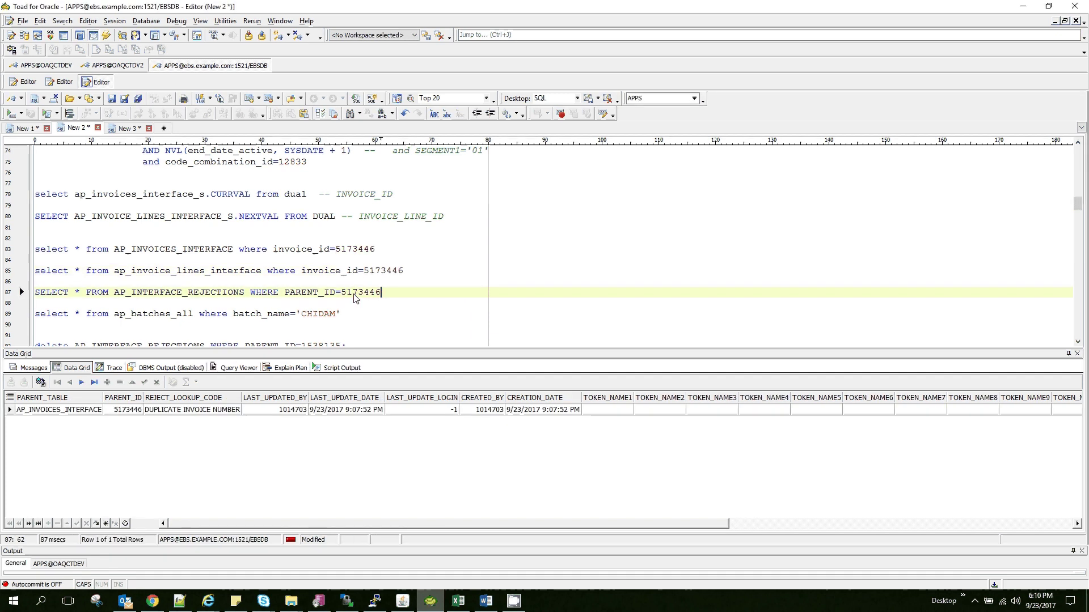
Step: Examine the rejection record's parent table, reject lookup code and token columns
{"action": "left_click", "coordinate": [51, 414]}
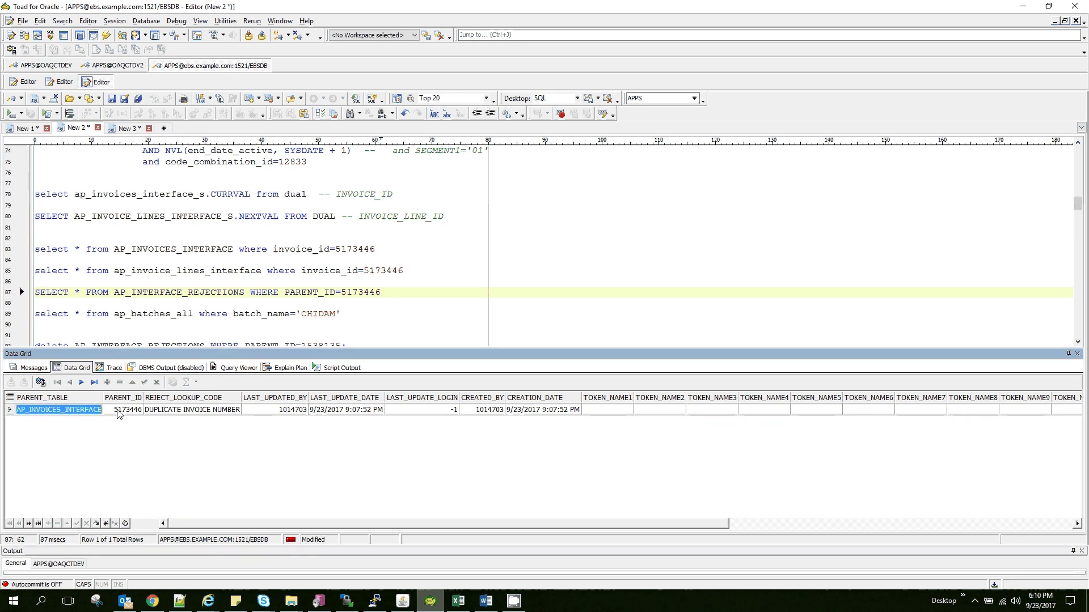
{"action": "left_click", "coordinate": [262, 294]}
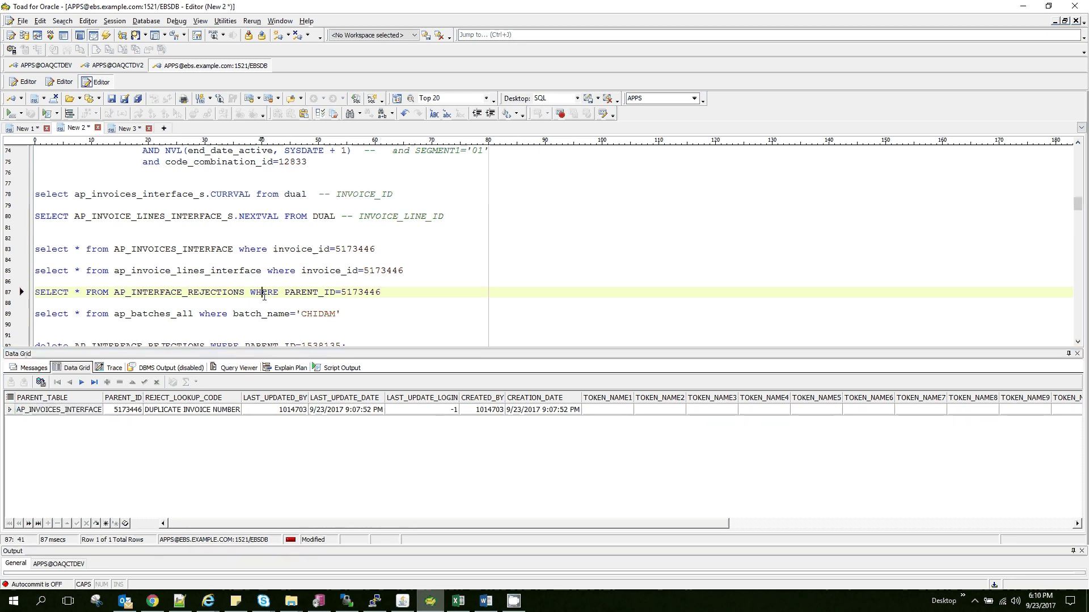
{"action": "left_click", "coordinate": [162, 410]}
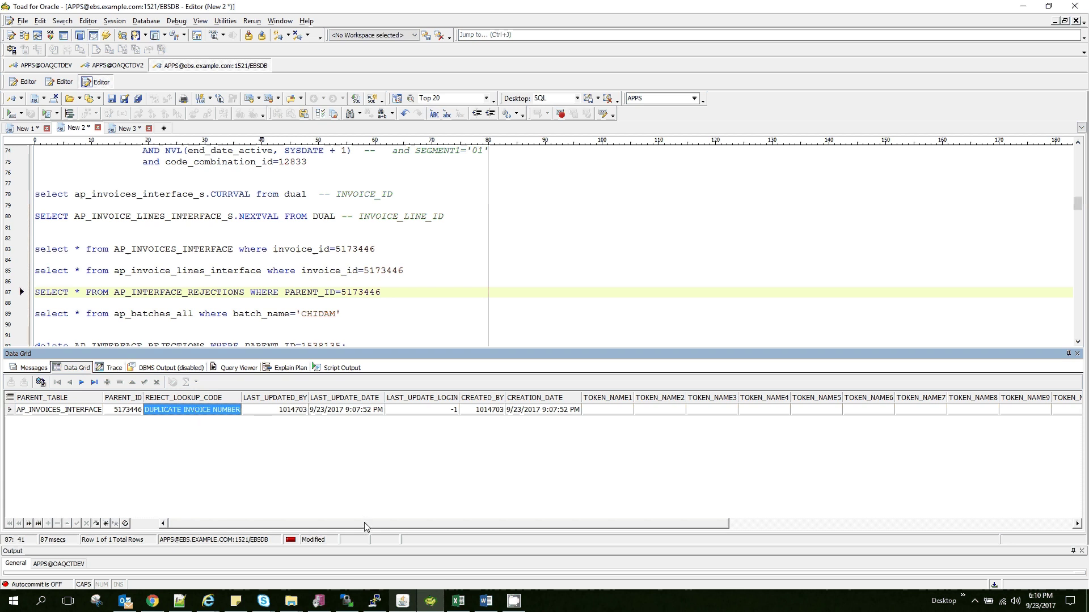
{"action": "left_click_drag", "start_coordinate": [365, 526], "coordinate": [357, 495]}
{"action": "left_click_drag", "start_coordinate": [294, 527], "coordinate": [666, 511]}
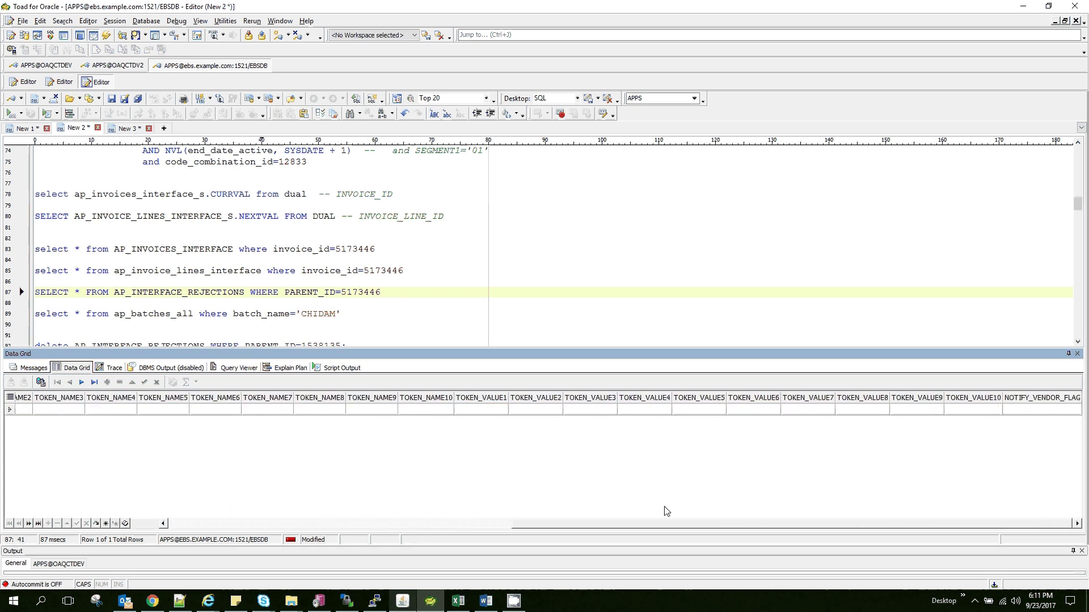
Step: Switch to Oracle Applications and clear the Status value of interface invoice 5173446
{"action": "left_click", "coordinate": [413, 602]}
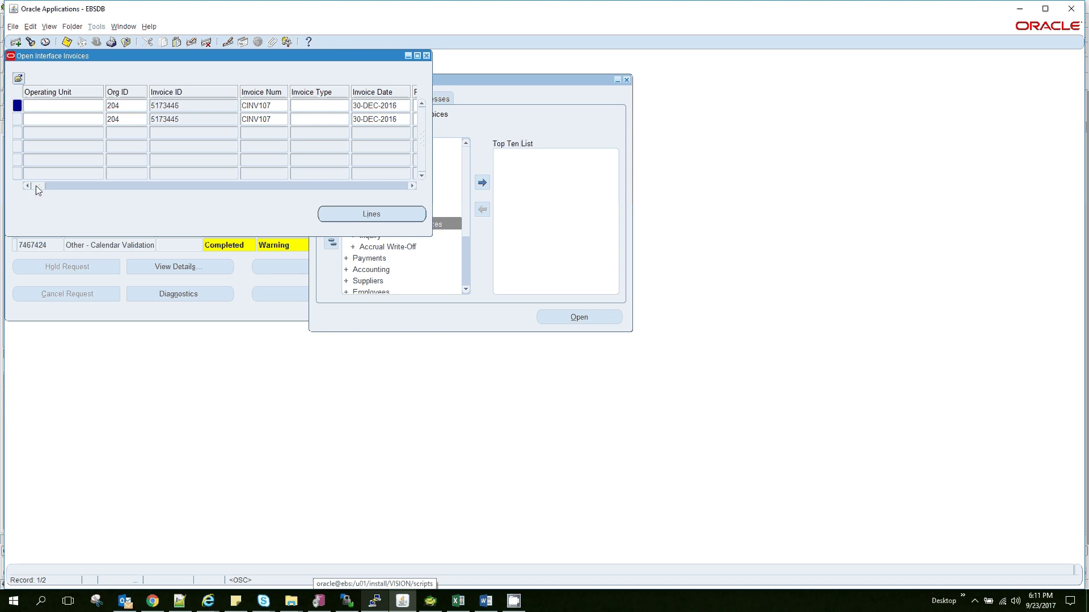
{"action": "left_click_drag", "start_coordinate": [36, 185], "coordinate": [267, 194]}
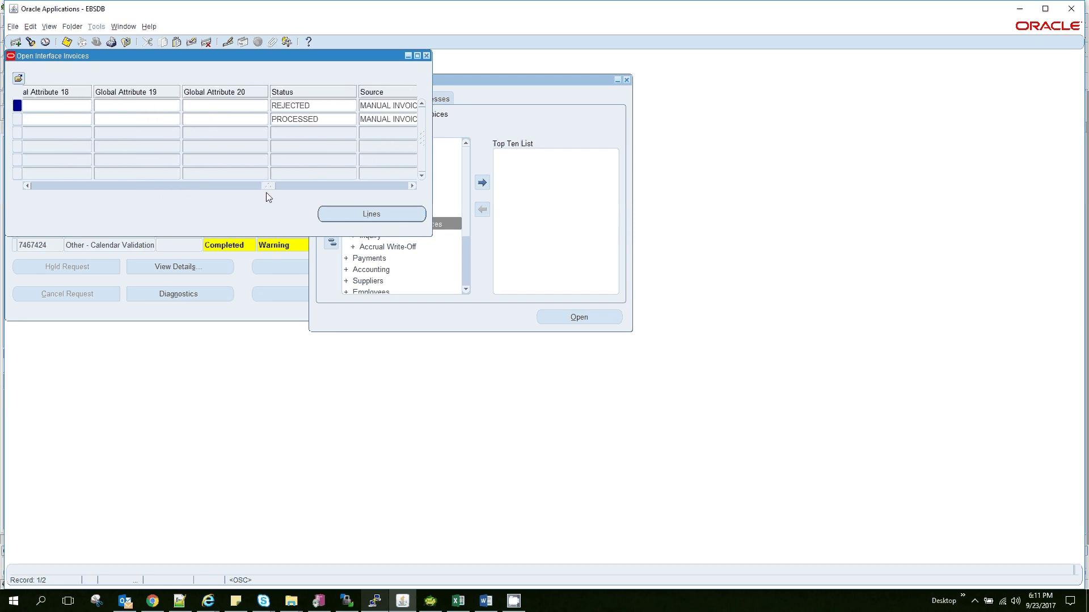
{"action": "double_click", "coordinate": [342, 104]}
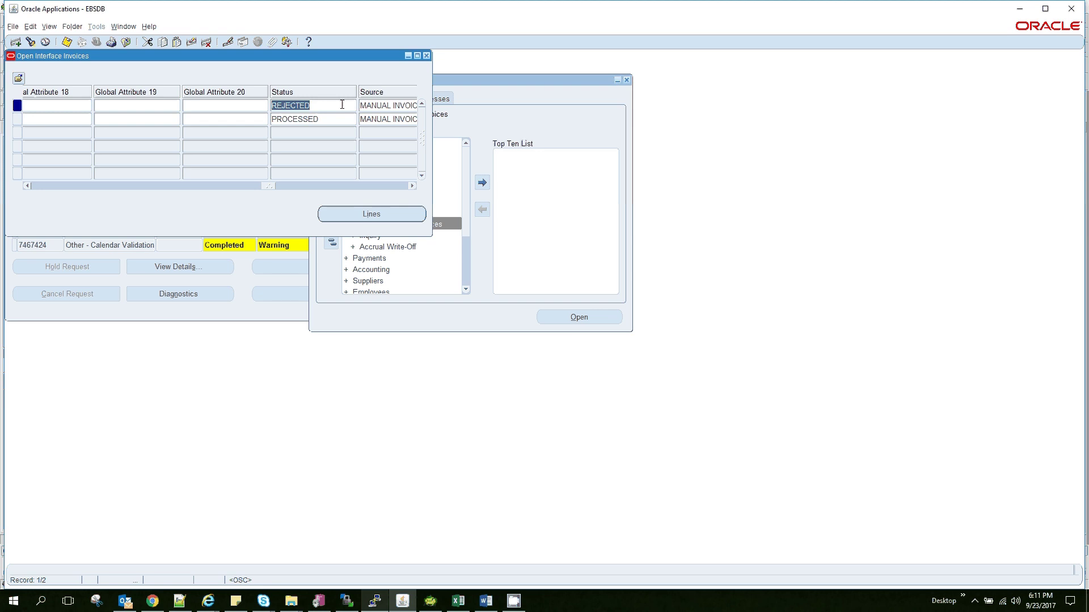
{"action": "key", "text": "Delete"}
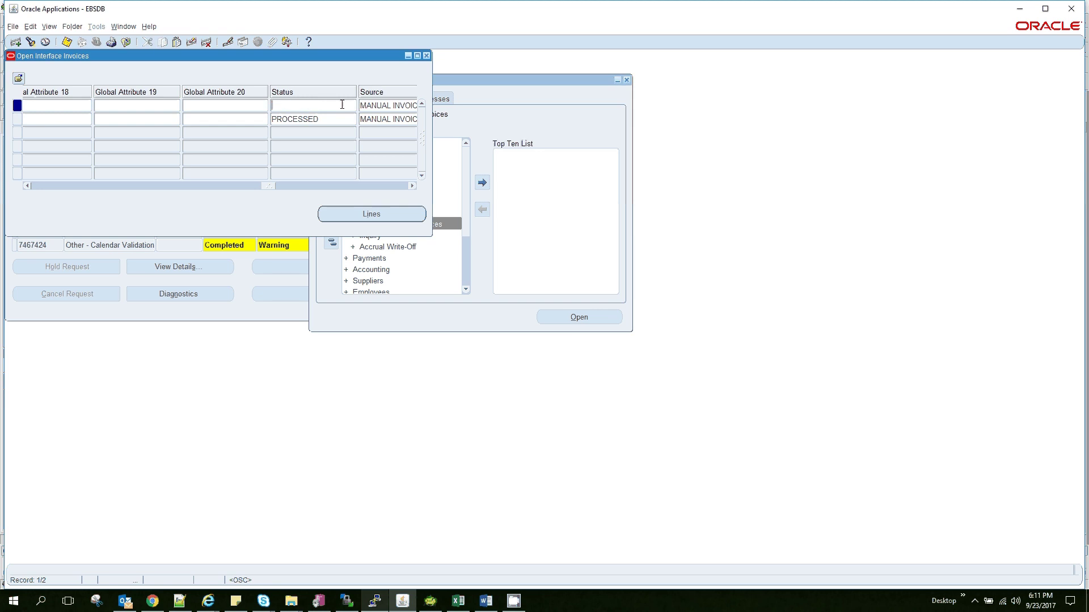
Step: Save the cleared status of interface invoice 5173446, change its invoice number to CINV108, and save again
{"action": "left_click", "coordinate": [73, 46]}
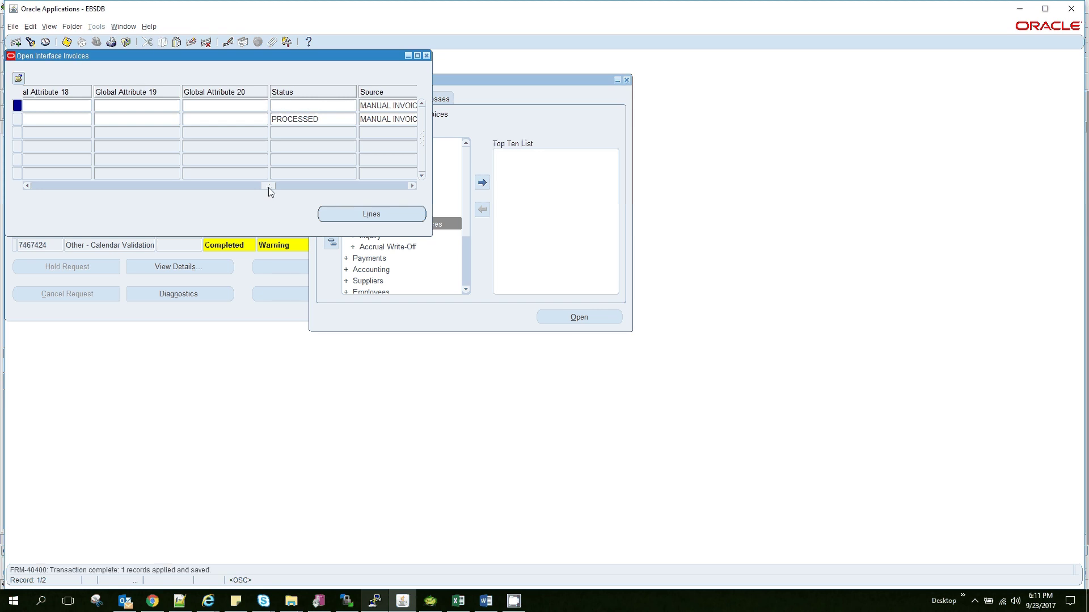
{"action": "left_click_drag", "start_coordinate": [269, 187], "coordinate": [34, 187]}
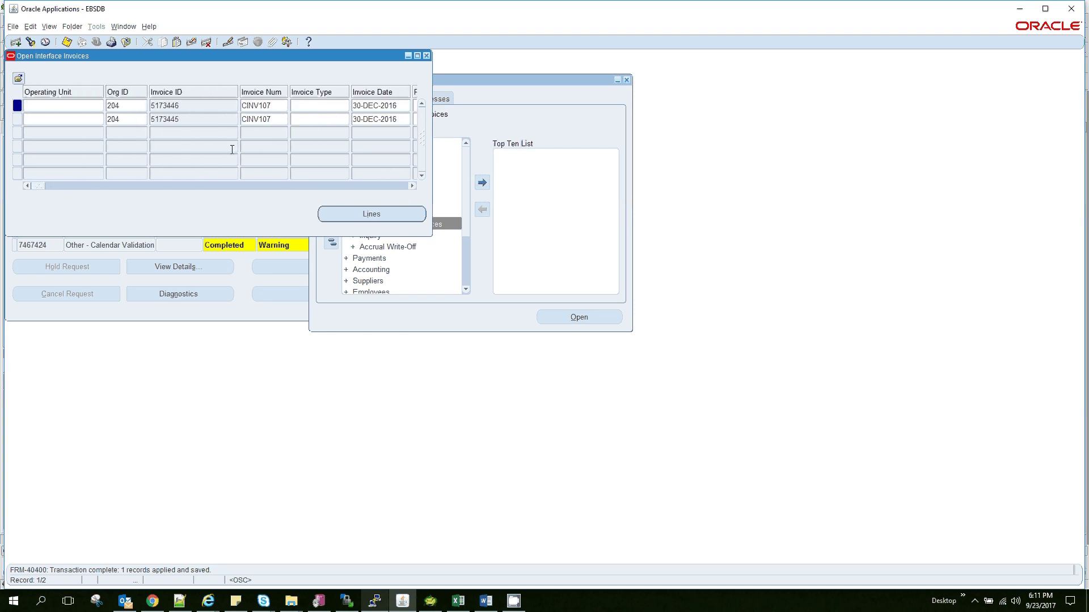
{"action": "left_click", "coordinate": [280, 107]}
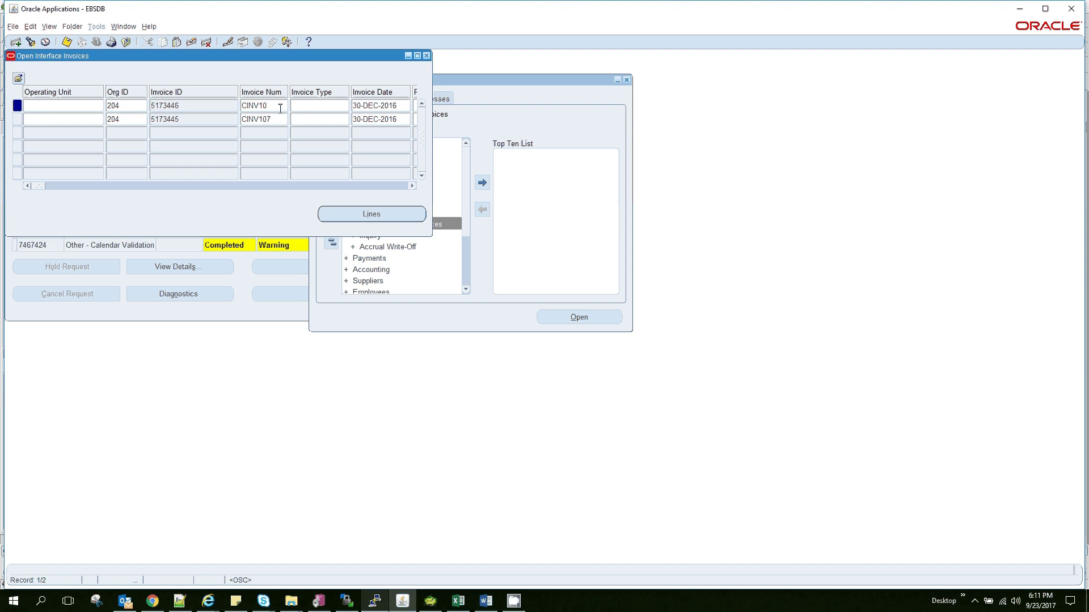
{"action": "type", "text": "8"}
{"action": "left_click", "coordinate": [67, 42]}
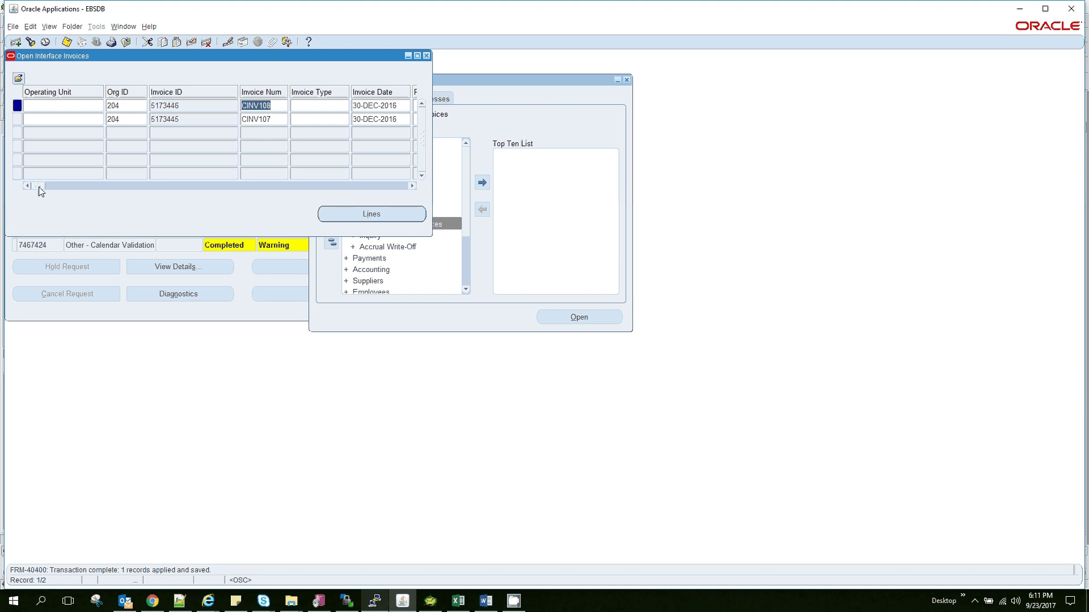
Step: Set the Supplier Site ID of interface invoice CINV108 to 14361234 and save the record
{"action": "left_click_drag", "start_coordinate": [39, 187], "coordinate": [54, 187]}
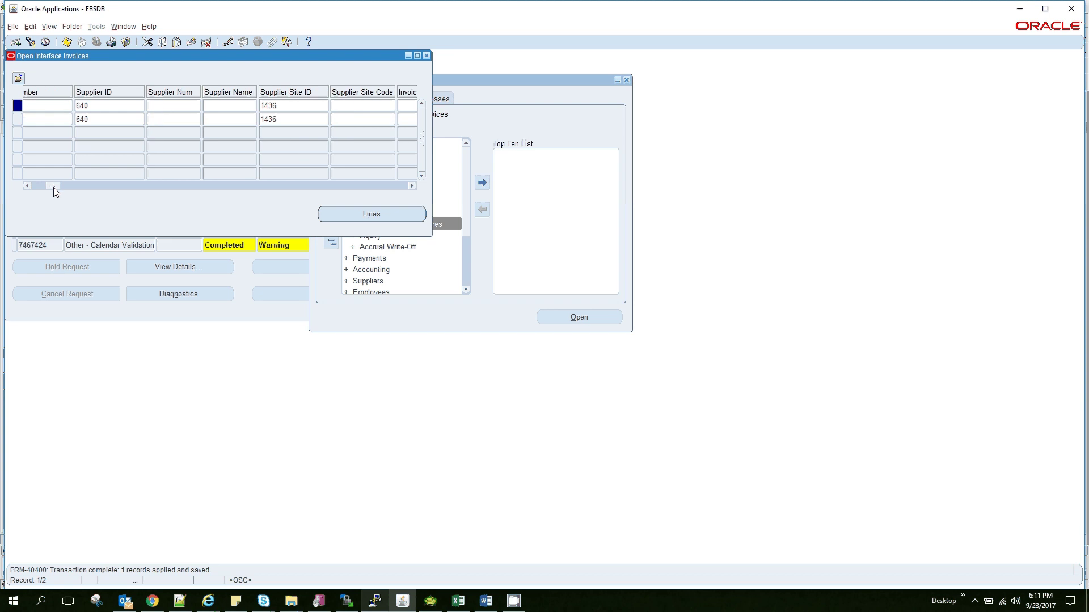
{"action": "double_click", "coordinate": [113, 108]}
{"action": "left_click", "coordinate": [113, 108]}
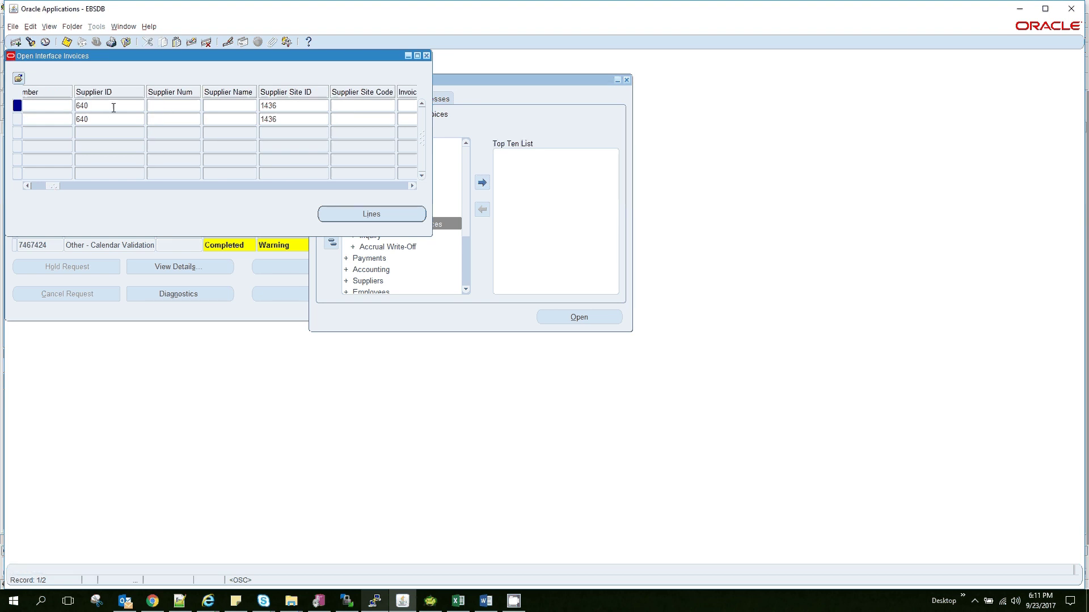
{"action": "left_click", "coordinate": [287, 106]}
{"action": "type", "text": "1234"}
{"action": "left_click", "coordinate": [67, 42]}
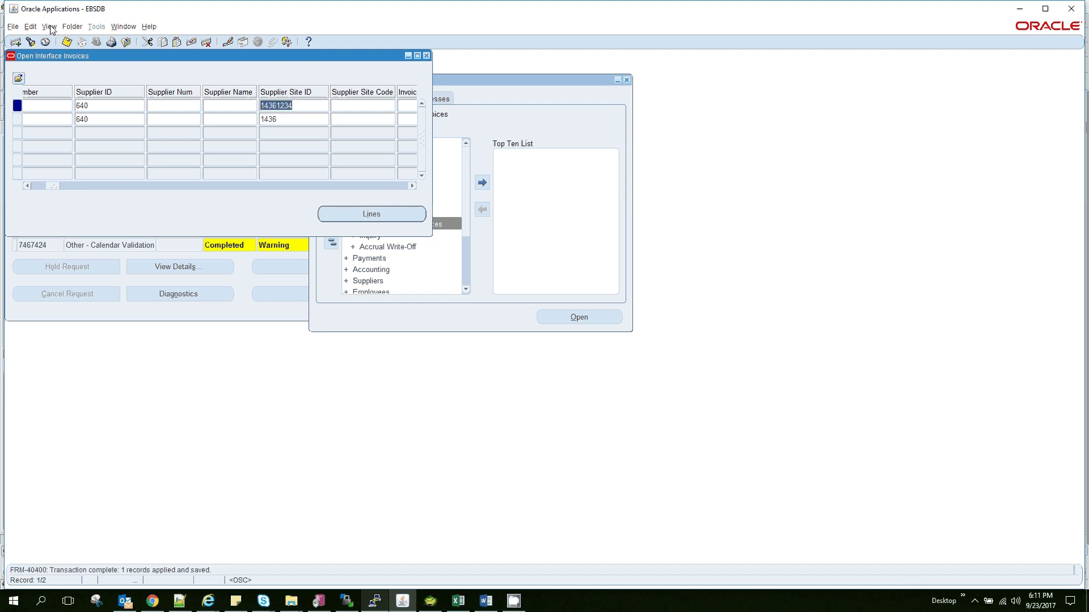
Step: Start a new single concurrent request for the Payables Open Interface Import program
{"action": "left_click", "coordinate": [49, 27]}
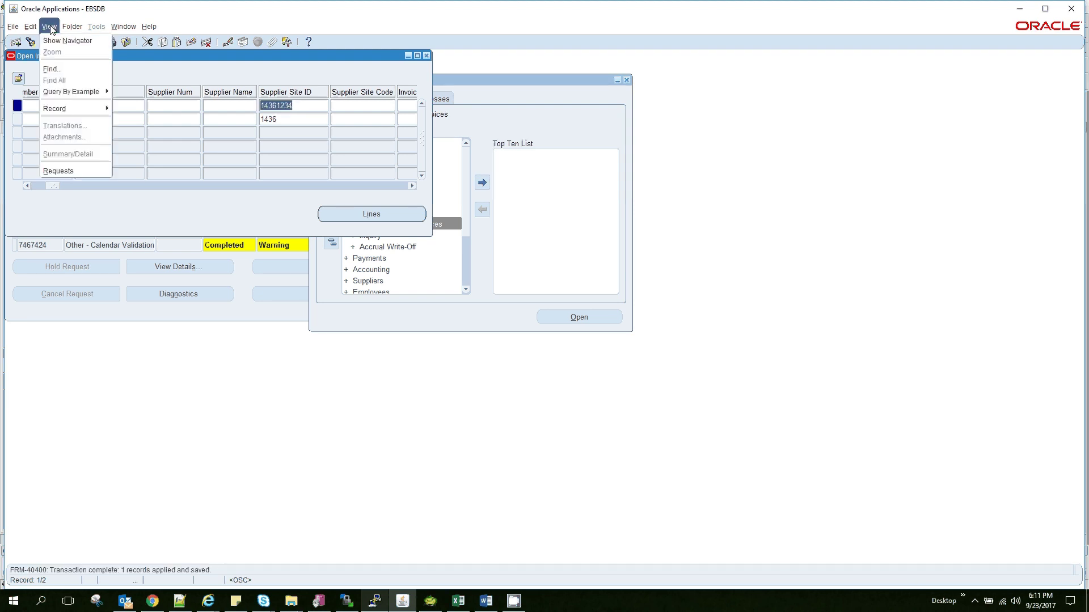
{"action": "left_click", "coordinate": [59, 171]}
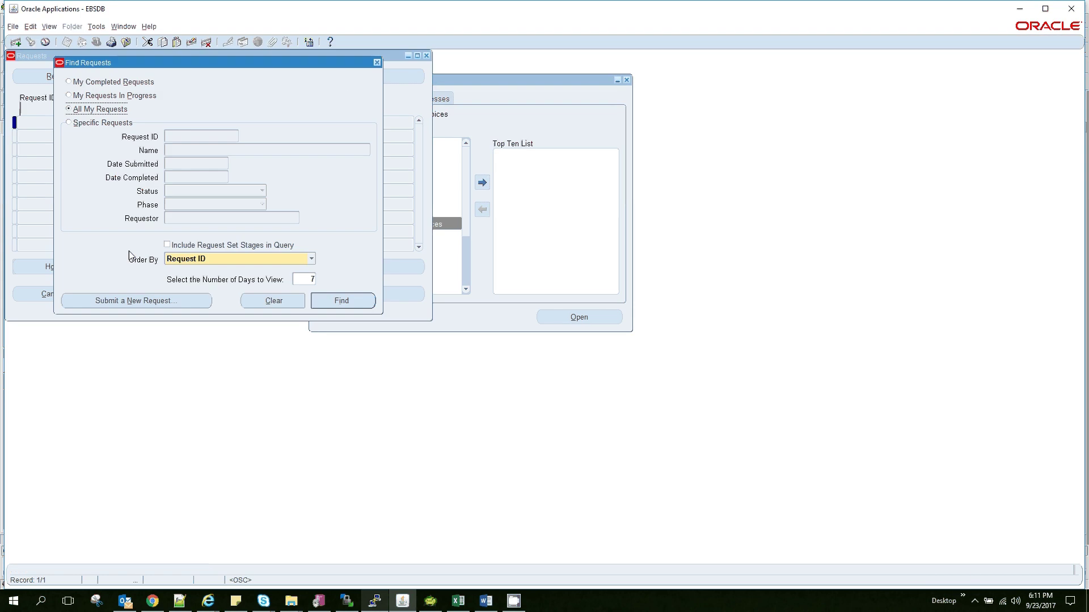
{"action": "left_click", "coordinate": [127, 299]}
{"action": "left_click", "coordinate": [182, 244]}
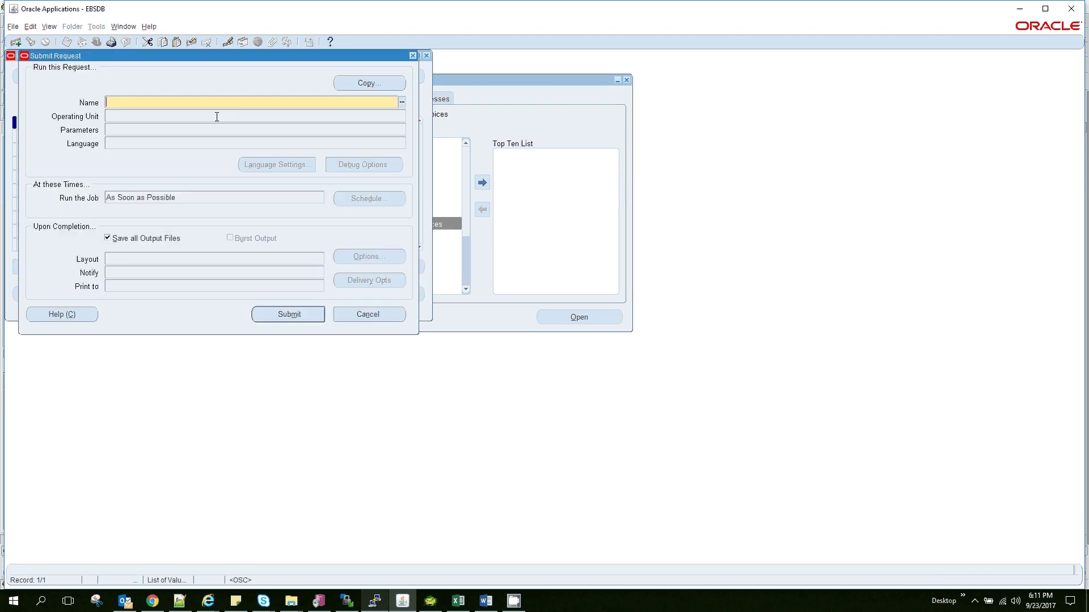
{"action": "type", "text": "PAYABLES OPEN"}
{"action": "key", "text": "Tab"}
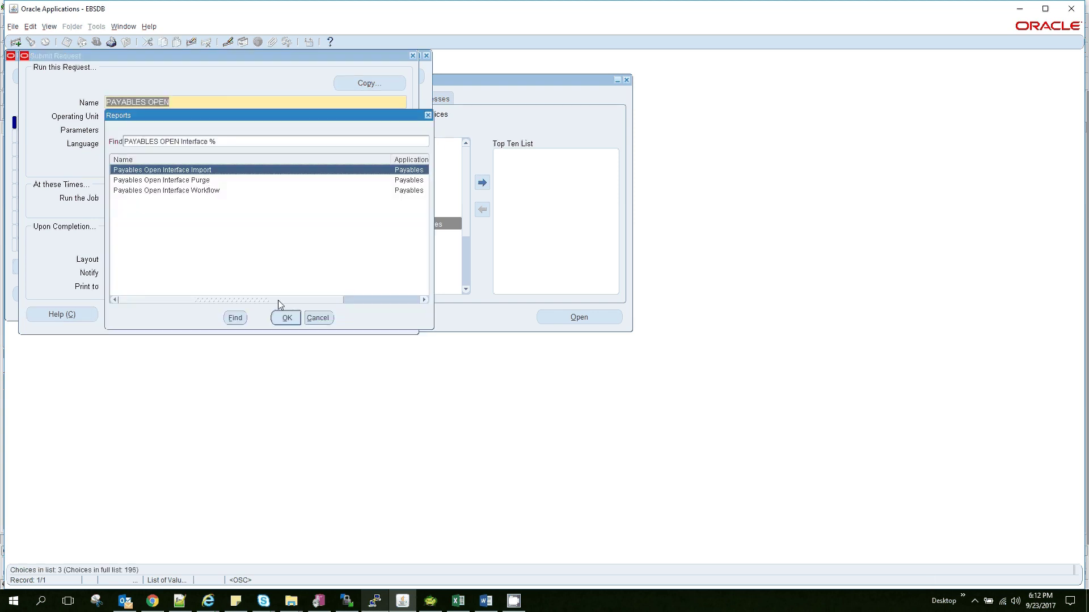
{"action": "left_click", "coordinate": [285, 318]}
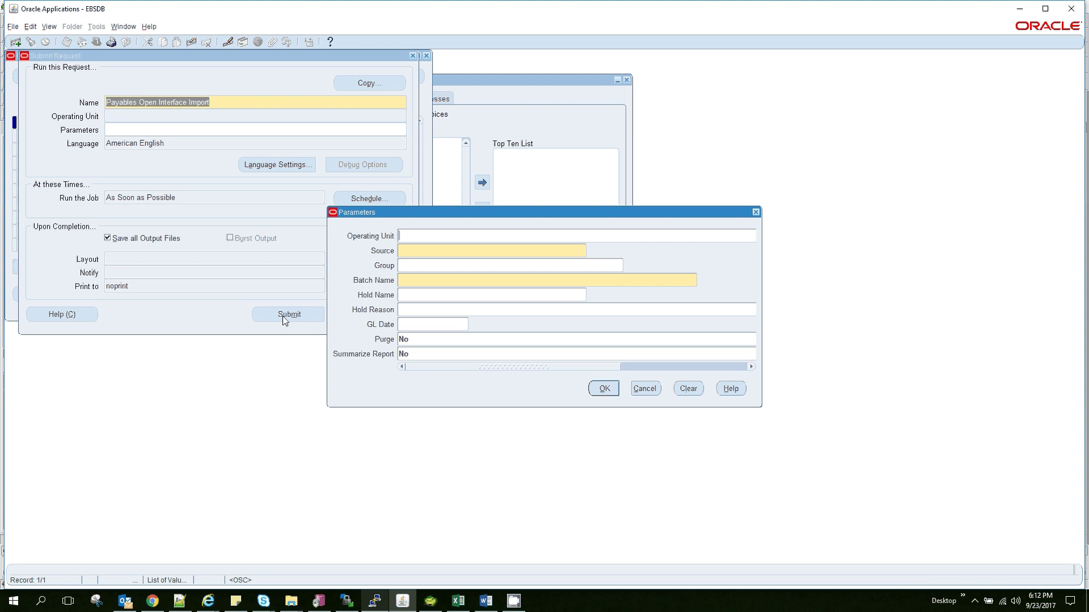
Step: Set Source to Manual Invoice Entry, Batch Name to CHIDAM and Summarize Report to Yes, and submit the import without adding another request
{"action": "left_click", "coordinate": [419, 245]}
{"action": "type", "text": "Man"}
{"action": "key", "text": "Tab"}
{"action": "type", "text": "CHIDAM"}
{"action": "double_click", "coordinate": [438, 354]}
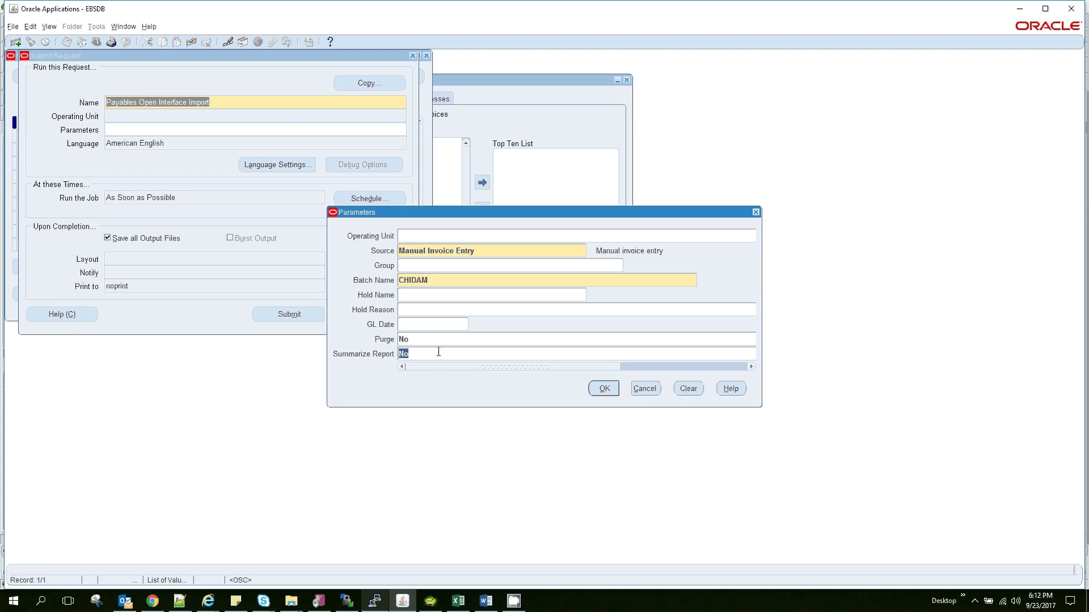
{"action": "type", "text": "Yes"}
{"action": "left_click", "coordinate": [604, 389]}
{"action": "left_click", "coordinate": [302, 313]}
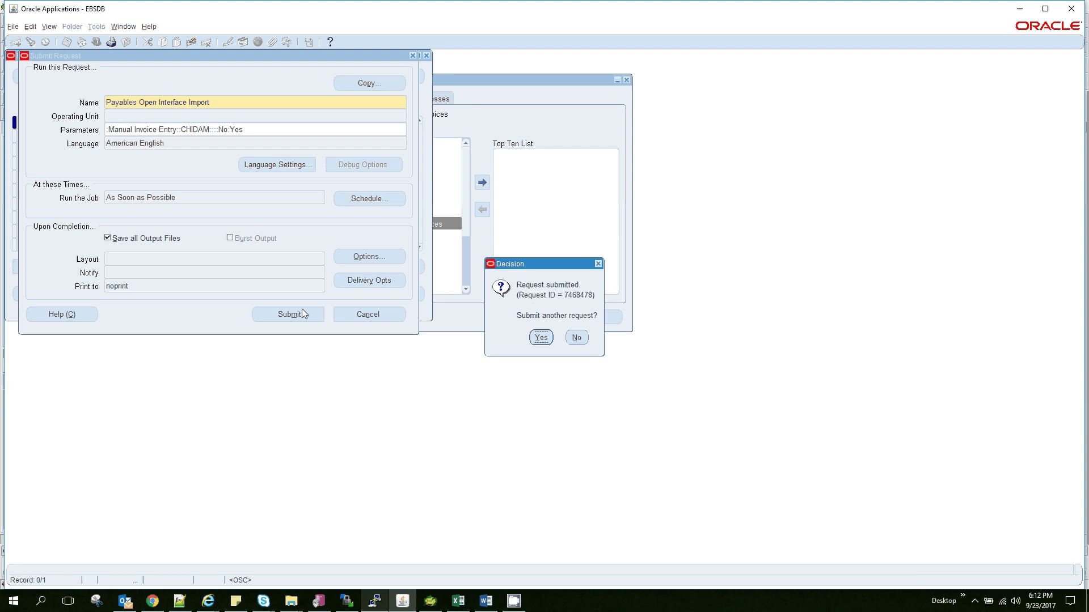
{"action": "left_click", "coordinate": [576, 338]}
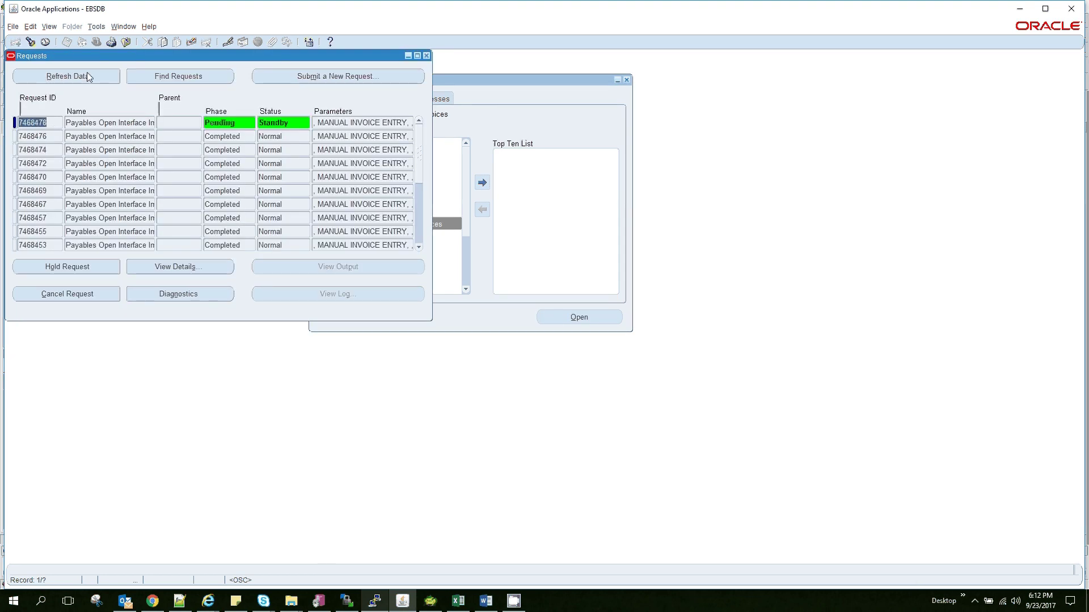
Step: Refresh the requests list repeatedly until the newly submitted Payables Open Interface Import has completed
{"action": "left_click", "coordinate": [89, 76]}
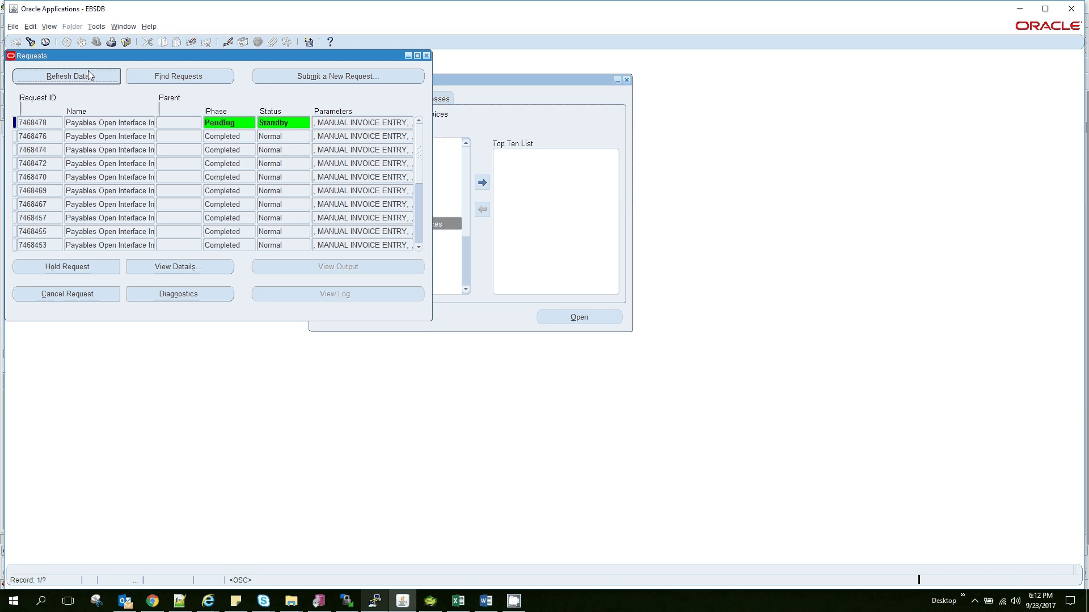
{"action": "left_click", "coordinate": [88, 79]}
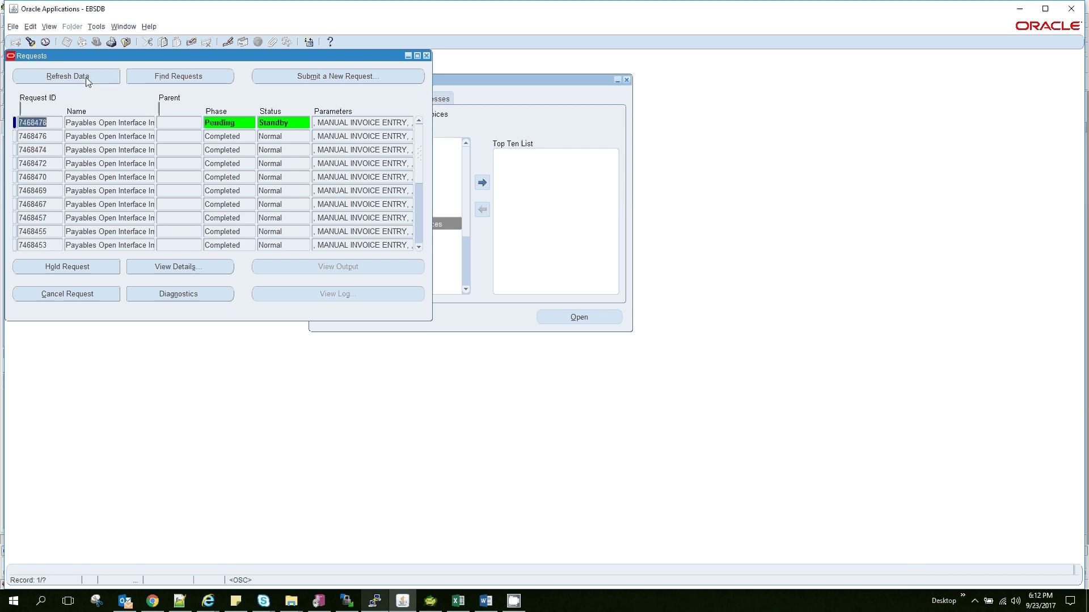
{"action": "left_click", "coordinate": [88, 81]}
{"action": "left_click", "coordinate": [87, 79]}
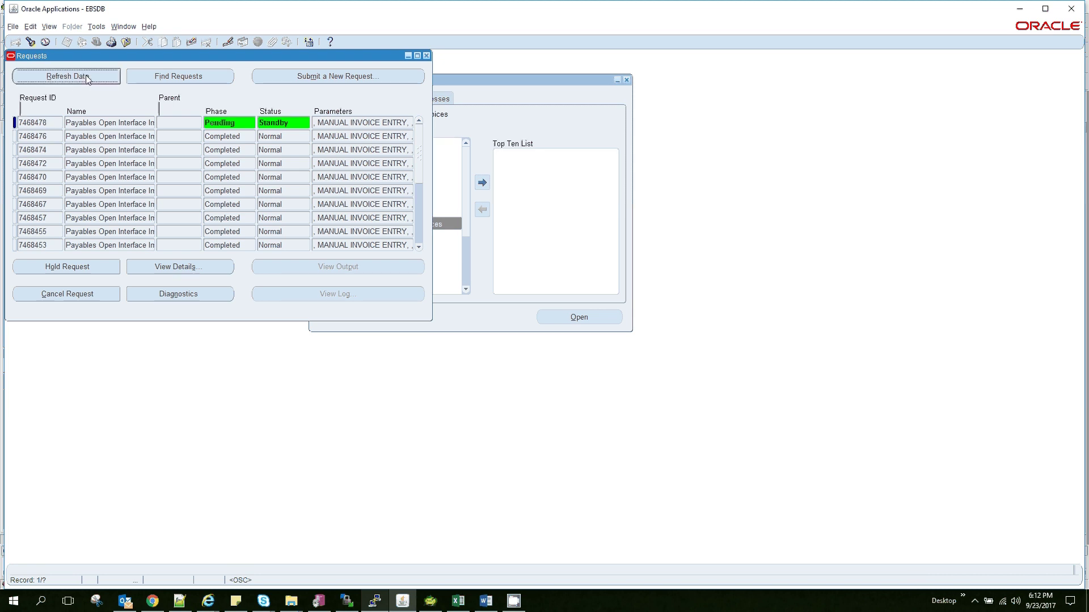
{"action": "left_click", "coordinate": [87, 78]}
{"action": "left_click", "coordinate": [87, 77]}
{"action": "left_click", "coordinate": [81, 78]}
{"action": "left_click", "coordinate": [81, 78]}
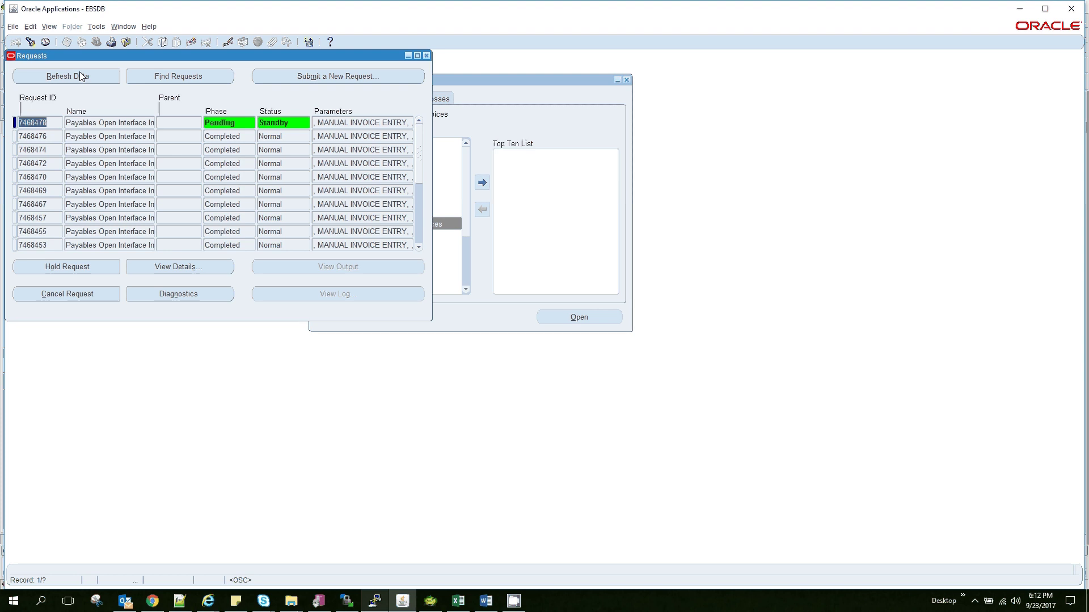
{"action": "left_click", "coordinate": [81, 77]}
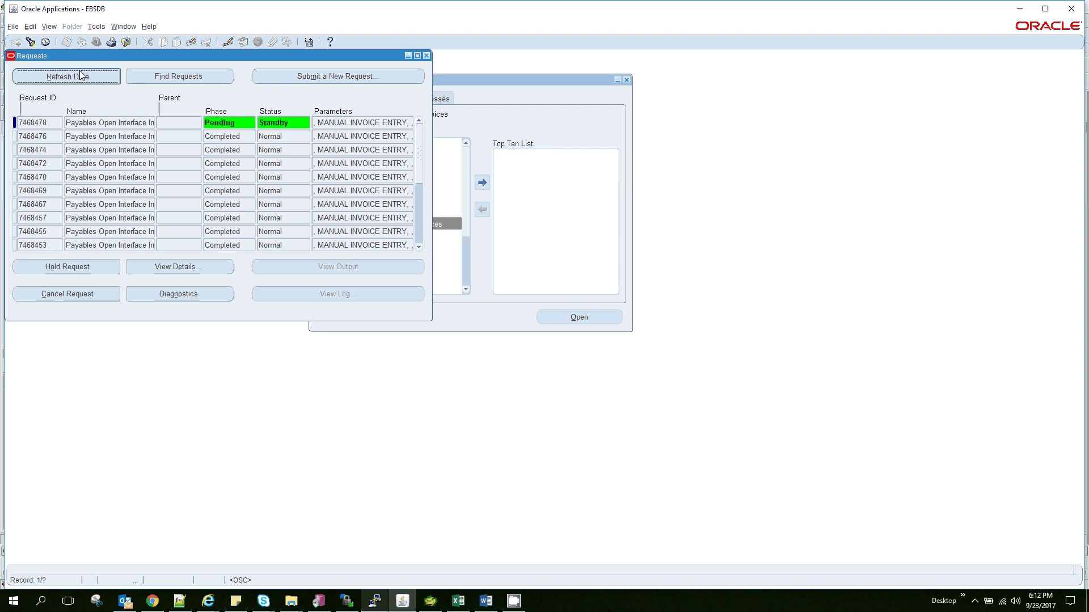
{"action": "left_click", "coordinate": [81, 76]}
{"action": "left_click", "coordinate": [81, 77]}
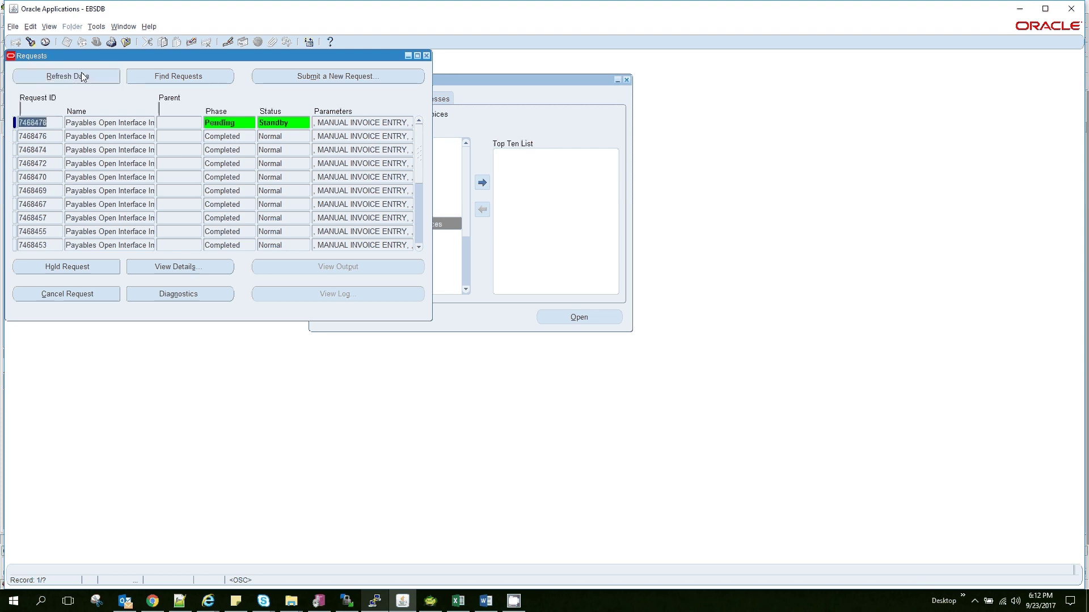
{"action": "left_click", "coordinate": [82, 76]}
{"action": "left_click", "coordinate": [83, 76]}
{"action": "left_click", "coordinate": [82, 74]}
{"action": "left_click", "coordinate": [81, 71]}
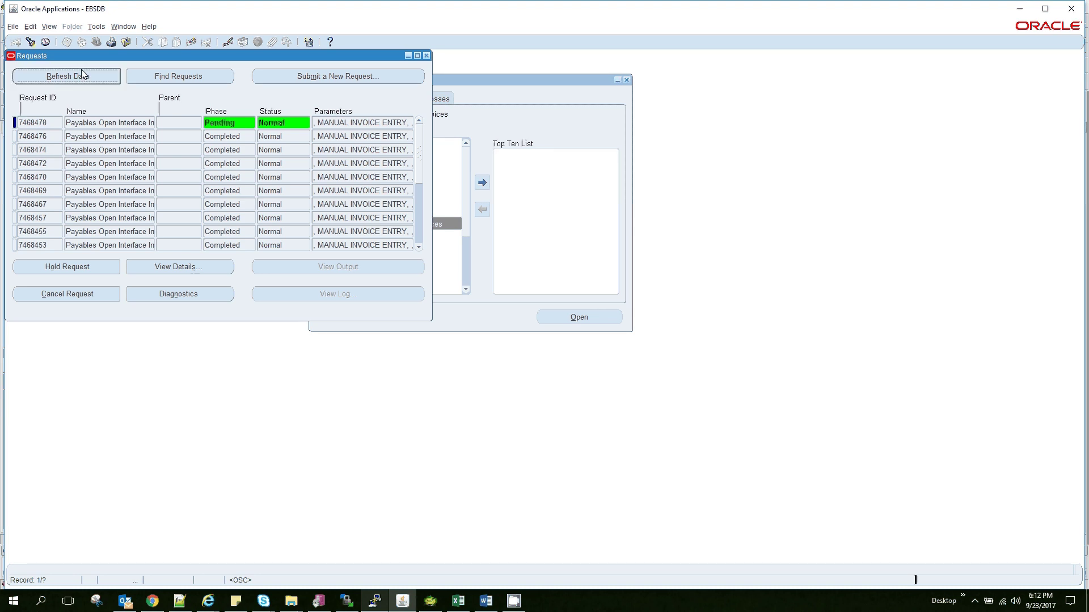
{"action": "left_click", "coordinate": [83, 76]}
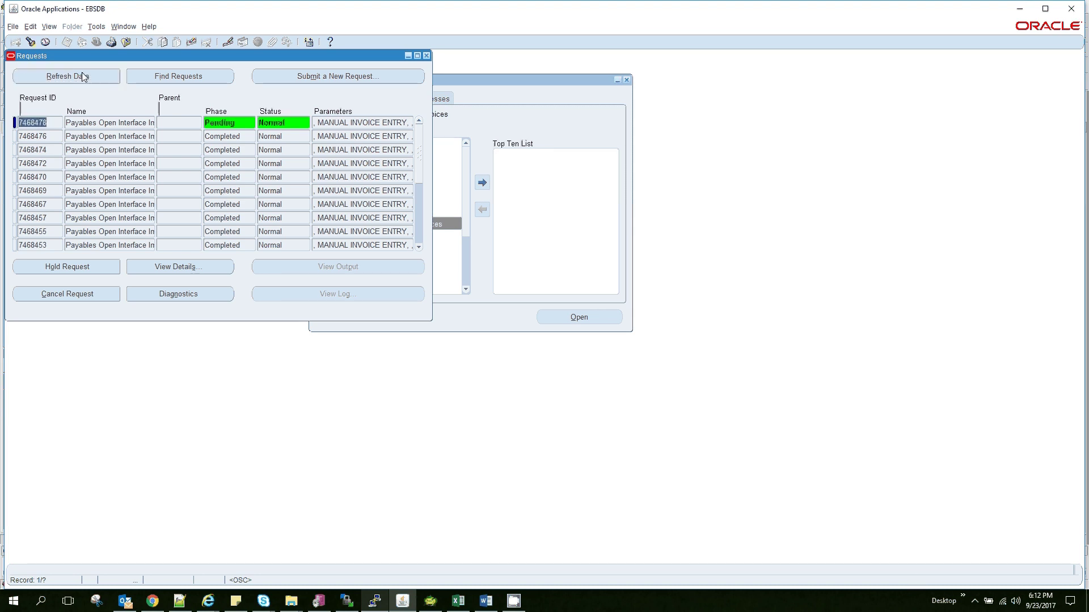
{"action": "left_click", "coordinate": [83, 75]}
{"action": "left_click", "coordinate": [83, 74]}
{"action": "left_click", "coordinate": [83, 74]}
{"action": "left_click", "coordinate": [81, 74]}
{"action": "left_click", "coordinate": [82, 74]}
{"action": "left_click", "coordinate": [82, 77]}
{"action": "left_click", "coordinate": [83, 77]}
{"action": "left_click", "coordinate": [82, 77]}
{"action": "left_click", "coordinate": [81, 73]}
{"action": "left_click", "coordinate": [82, 75]}
{"action": "left_click", "coordinate": [81, 72]}
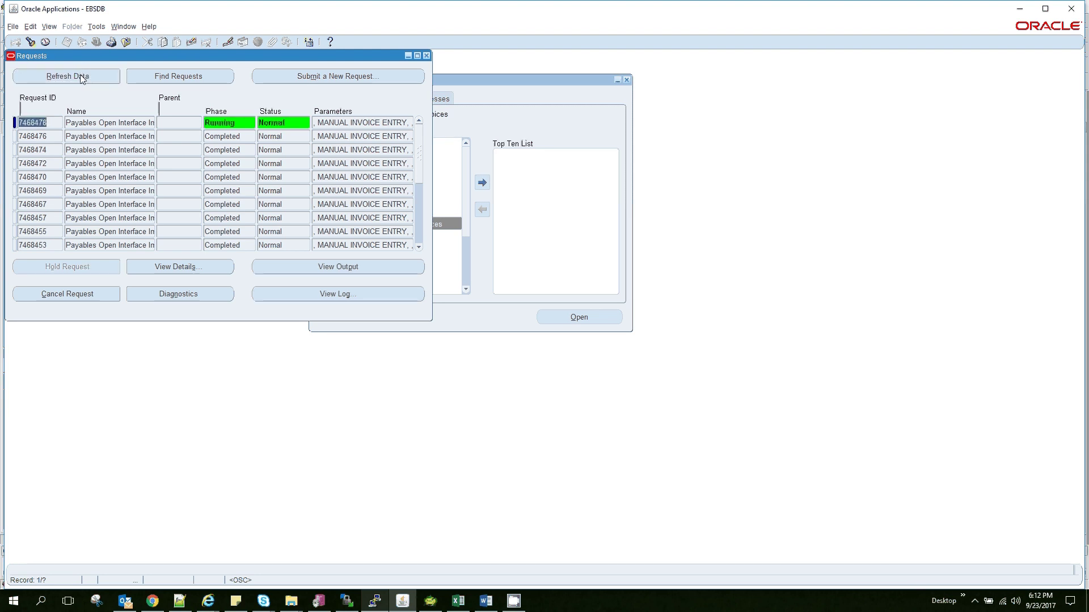
{"action": "left_click", "coordinate": [82, 76]}
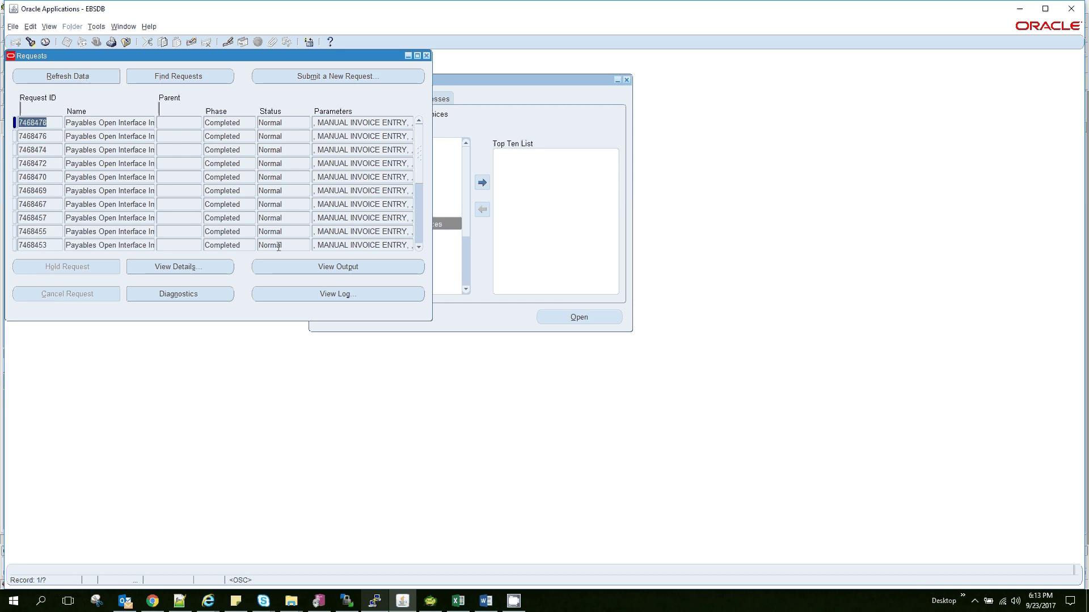
Step: View the completed import's output report for rejections and return to the Payables Manager navigator in Oracle Applications
{"action": "left_click", "coordinate": [276, 266]}
{"action": "left_click", "coordinate": [276, 585]}
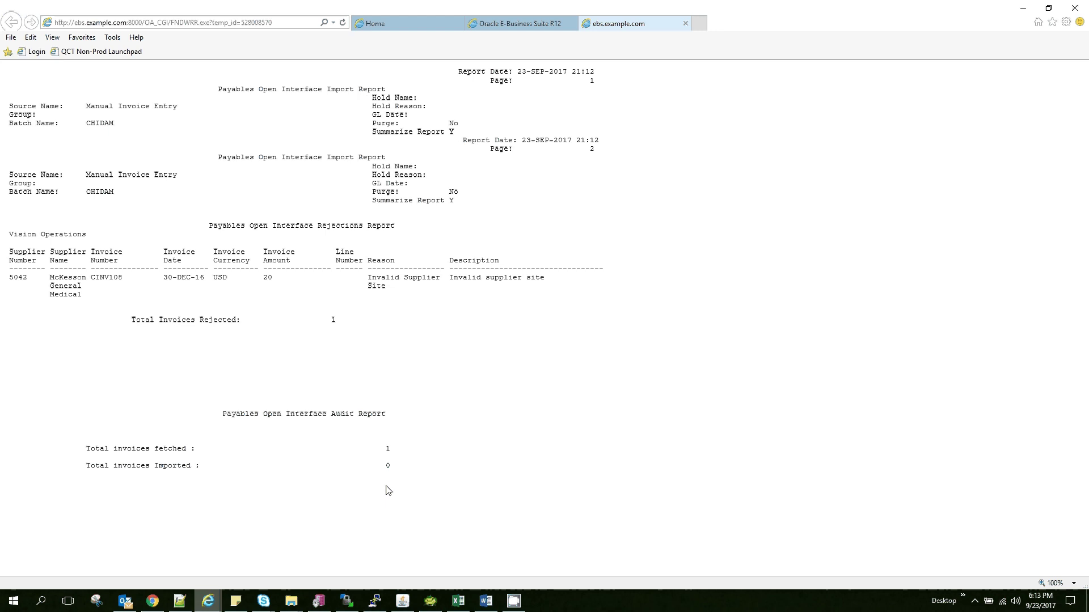
{"action": "left_click", "coordinate": [403, 601]}
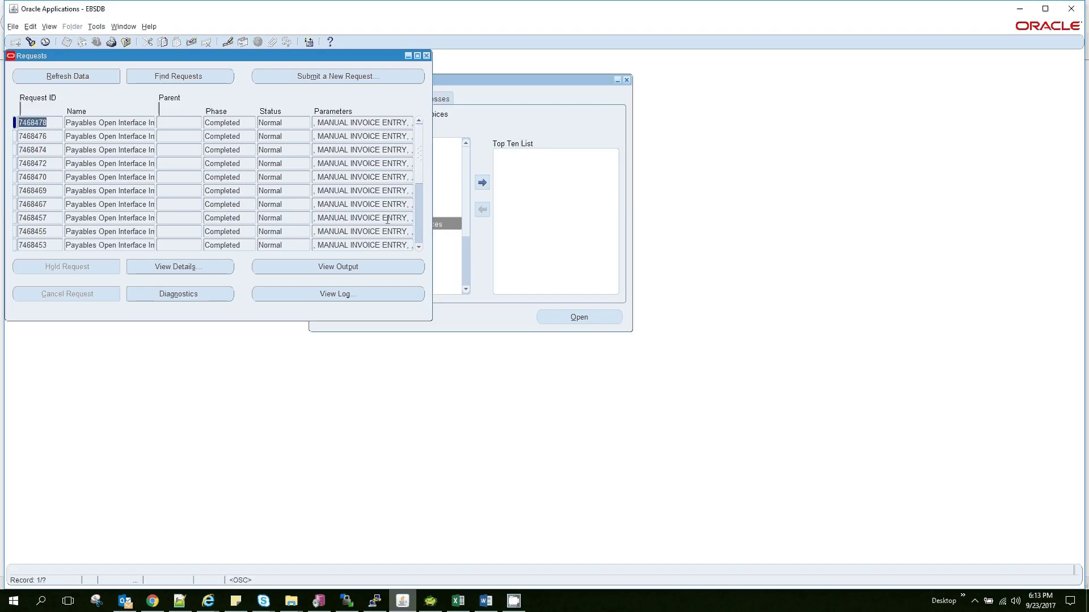
{"action": "left_click", "coordinate": [464, 91]}
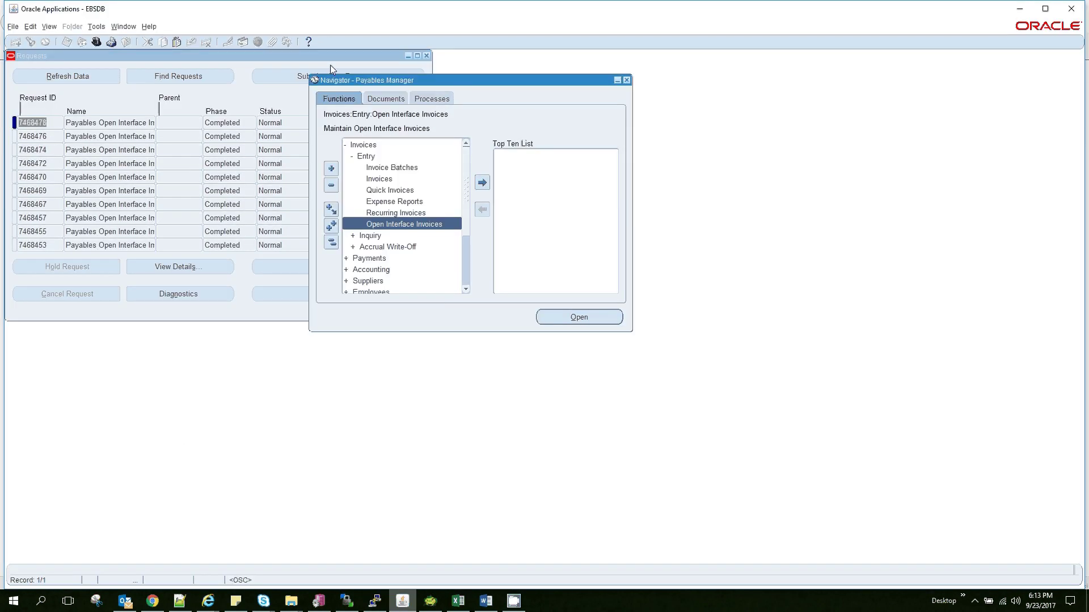
Step: Switch to Toad for Oracle, rerun the AP_INTERFACE_REJECTIONS query for PARENT_ID 5173446, and check the reject lookup code
{"action": "left_click", "coordinate": [430, 601]}
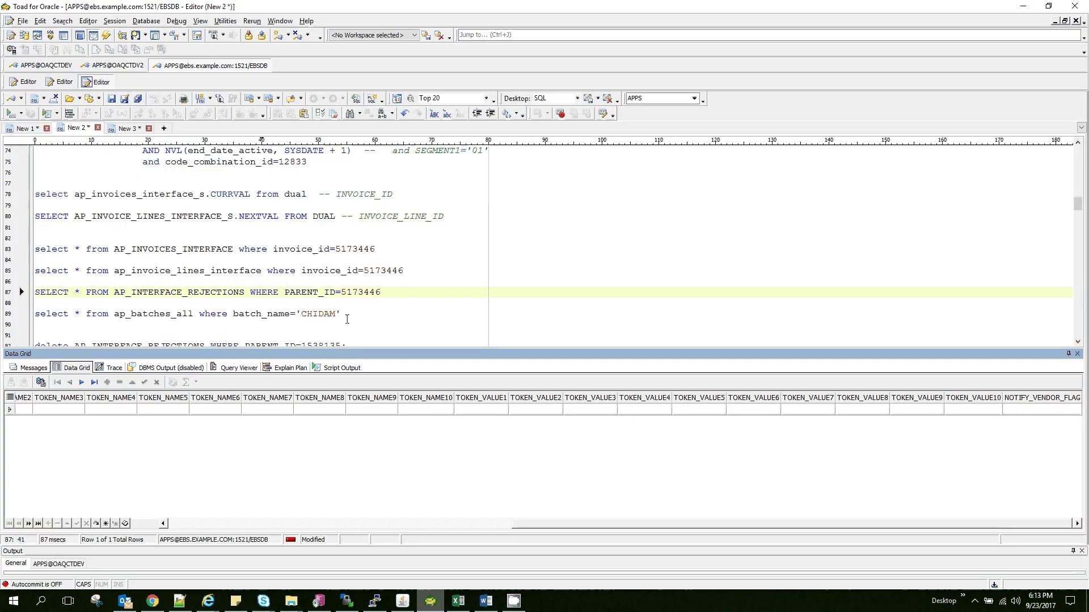
{"action": "key", "text": "F9"}
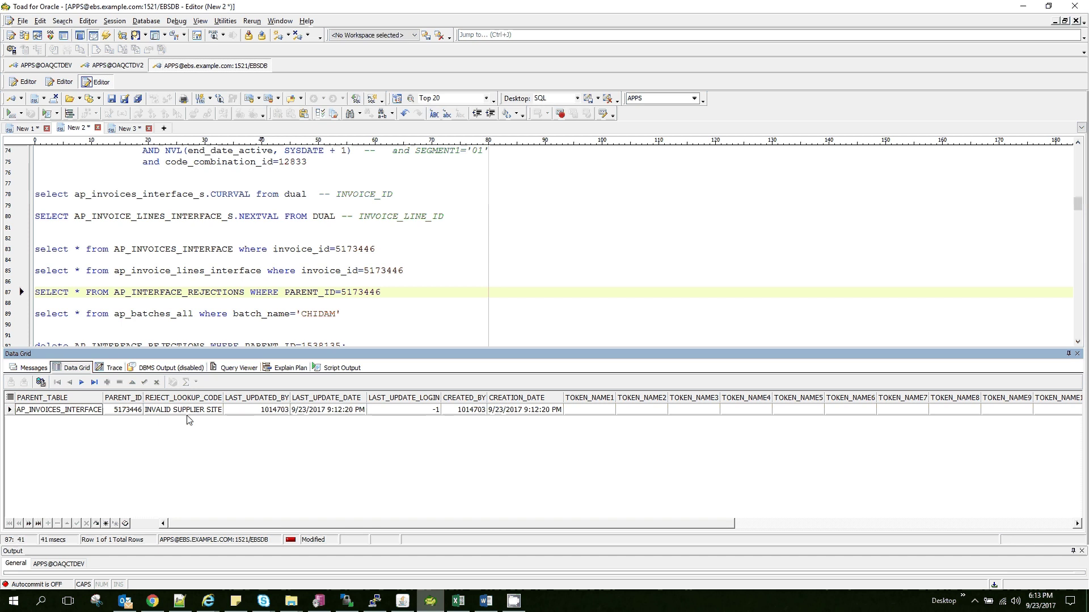
{"action": "left_click", "coordinate": [190, 413]}
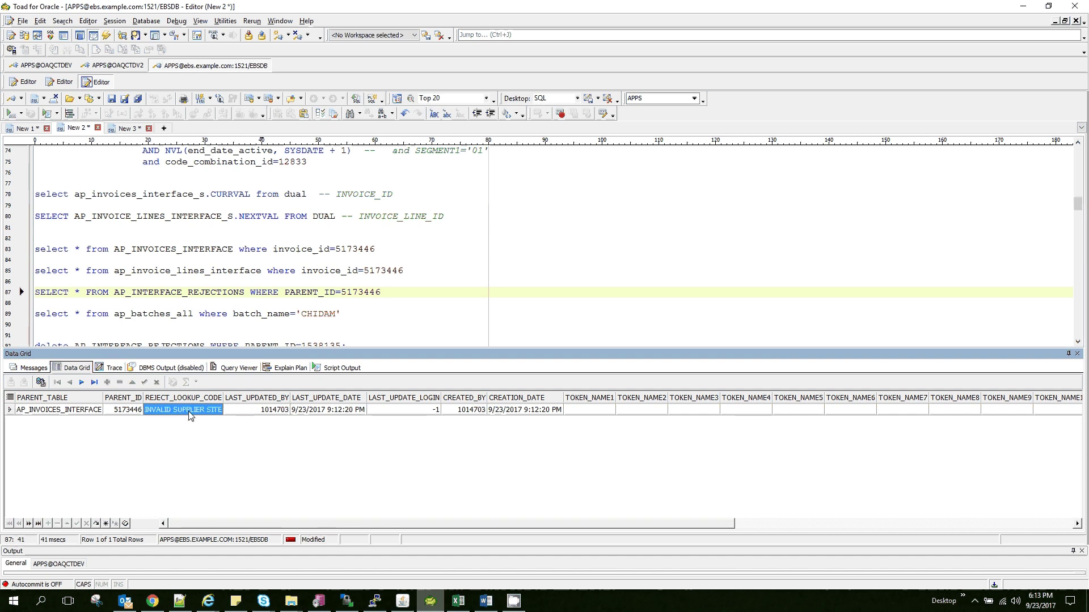
{"action": "left_click", "coordinate": [415, 259]}
{"action": "key", "text": "Up"}
{"action": "key", "text": "Up"}
{"action": "key", "text": "Up"}
{"action": "key", "text": "Up"}
{"action": "key", "text": "Up"}
{"action": "key", "text": "Up"}
{"action": "key", "text": "Up"}
{"action": "key", "text": "Up"}
{"action": "key", "text": "Up"}
{"action": "key", "text": "Up"}
{"action": "key", "text": "Up"}
{"action": "key", "text": "Up"}
{"action": "key", "text": "Up"}
{"action": "key", "text": "Up"}
{"action": "key", "text": "Up"}
{"action": "key", "text": "Up"}
{"action": "key", "text": "Up"}
{"action": "key", "text": "Up"}
{"action": "key", "text": "Up"}
{"action": "key", "text": "Up"}
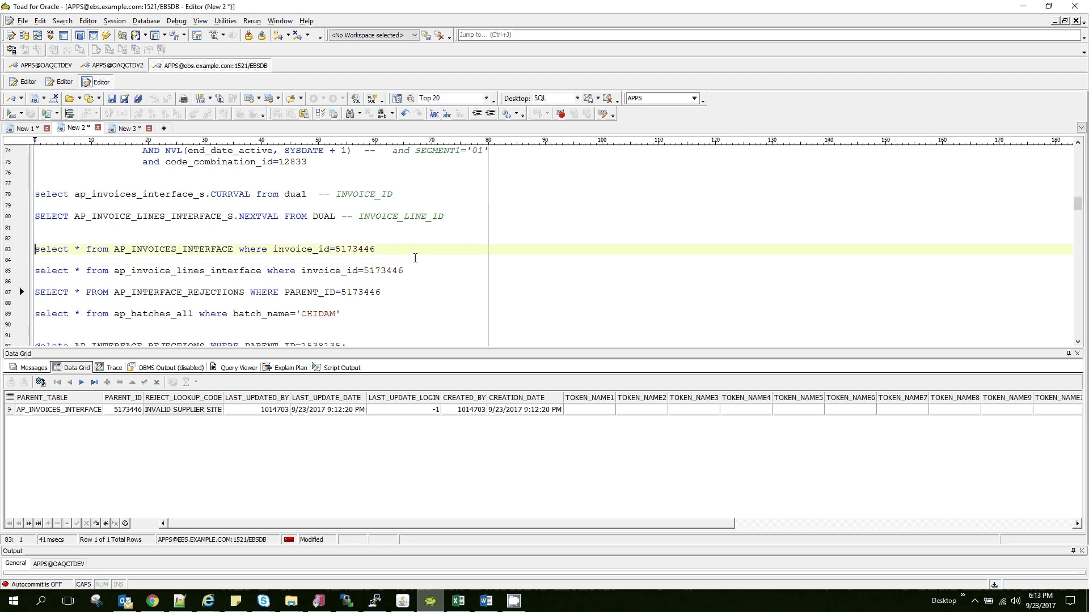
Step: Switch to Oracle Applications and inspect the Supplier Site ID of the first record in Open Interface Invoices
{"action": "left_click", "coordinate": [405, 602]}
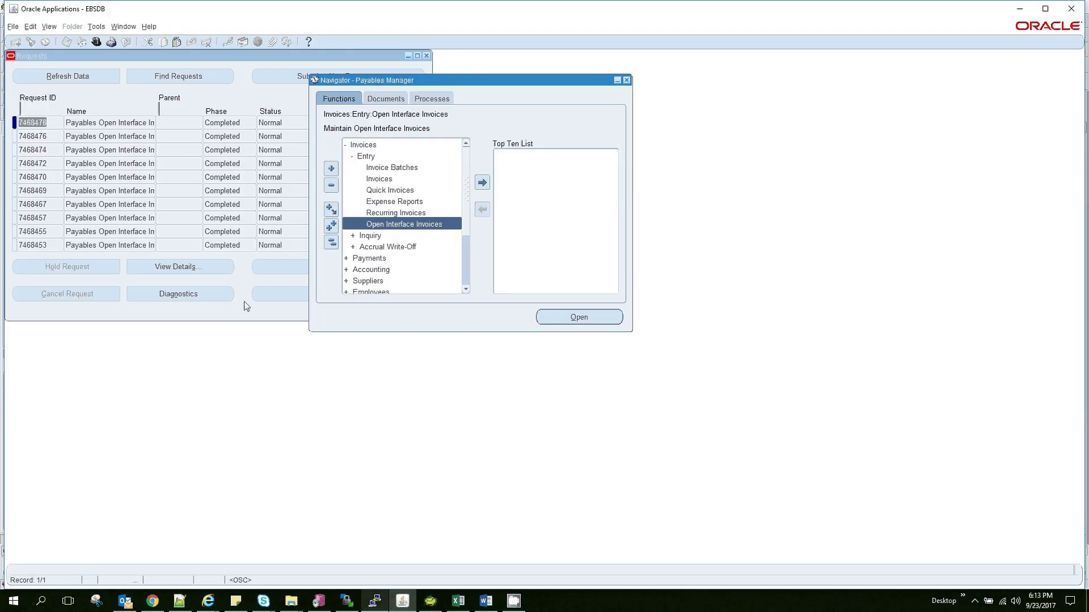
{"action": "left_click_drag", "start_coordinate": [261, 56], "coordinate": [367, 216]}
{"action": "left_click", "coordinate": [250, 105]}
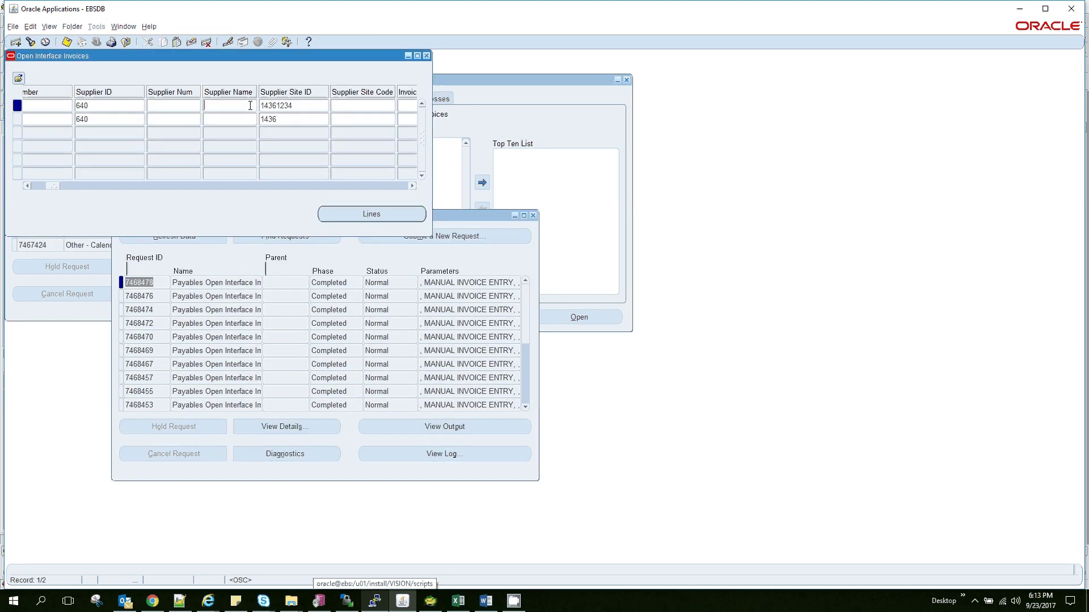
{"action": "double_click", "coordinate": [289, 106]}
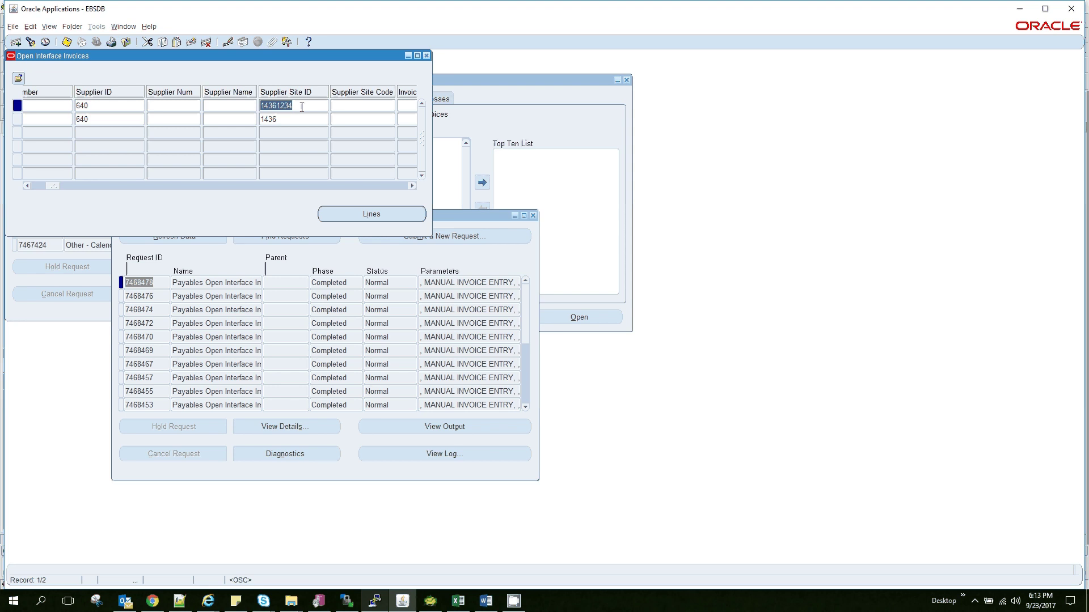
{"action": "left_click", "coordinate": [302, 106]}
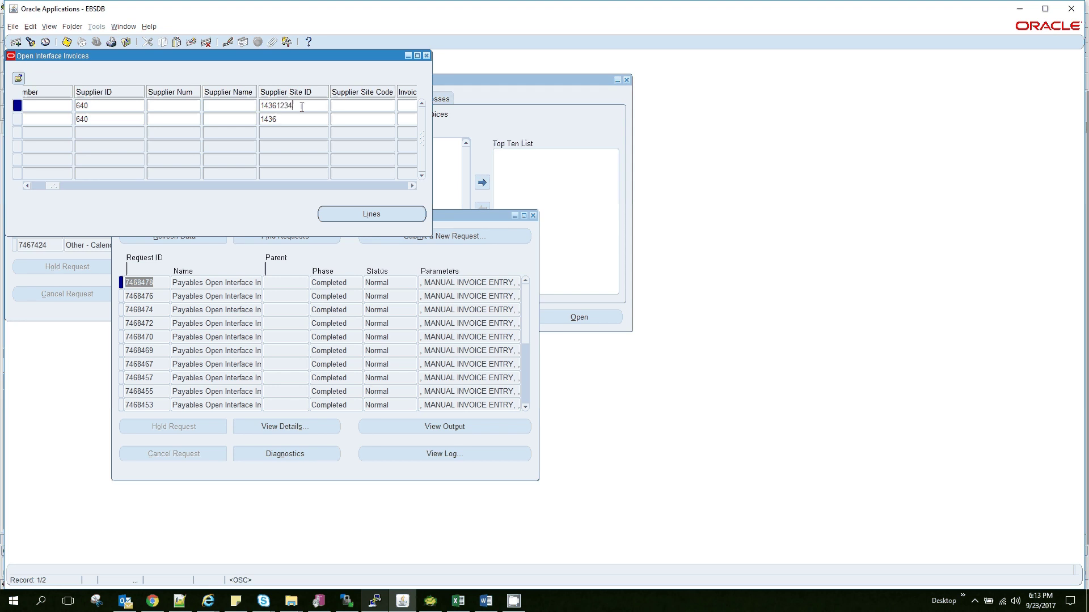
Step: Switch to Toad for Oracle and run the supplier and supplier sites query for McKesson General Medical to look up the valid VENDOR_SITE_ID
{"action": "left_click", "coordinate": [429, 602]}
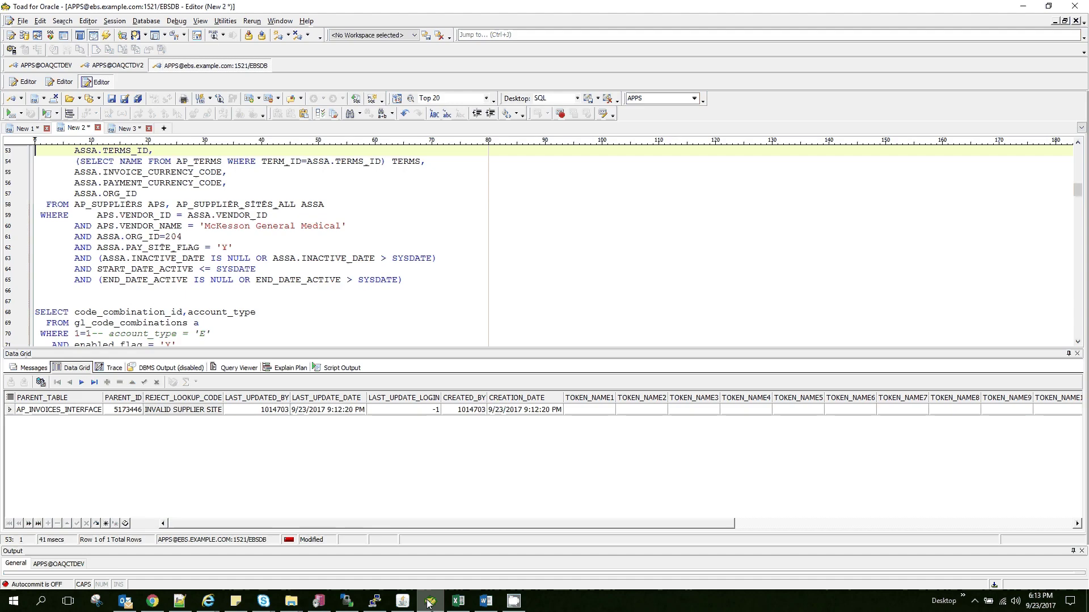
{"action": "left_click", "coordinate": [381, 299]}
{"action": "key", "text": "Up"}
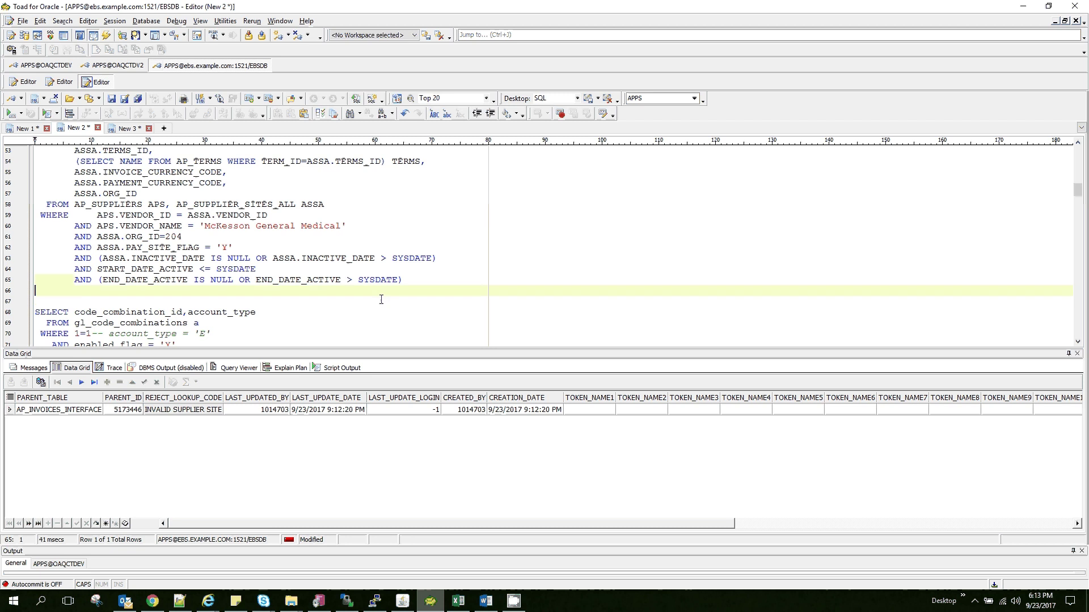
{"action": "key", "text": "Up"}
{"action": "key", "text": "Up"}
{"action": "key", "text": "Up"}
{"action": "key", "text": "Up"}
{"action": "key", "text": "Up"}
{"action": "key", "text": "Up"}
{"action": "key", "text": "Up"}
{"action": "key", "text": "Up"}
{"action": "key", "text": "Up"}
{"action": "key", "text": "Up"}
{"action": "key", "text": "Up"}
{"action": "key", "text": "Up"}
{"action": "key", "text": "Up"}
{"action": "key", "text": "Up"}
{"action": "key", "text": "Up"}
{"action": "key", "text": "Up"}
{"action": "key", "text": "Up"}
{"action": "key", "text": "Up"}
{"action": "key", "text": "Up"}
{"action": "key", "text": "Up"}
{"action": "key", "text": "Down"}
{"action": "key", "text": "Down"}
{"action": "key", "text": "Down"}
{"action": "key", "text": "Down"}
{"action": "key", "text": "Down"}
{"action": "key", "text": "Down"}
{"action": "key", "text": "Down"}
{"action": "key", "text": "Down"}
{"action": "key", "text": "Down"}
{"action": "key", "text": "Down"}
{"action": "key", "text": "Down"}
{"action": "key", "text": "Down"}
{"action": "key", "text": "Down"}
{"action": "key", "text": "Down"}
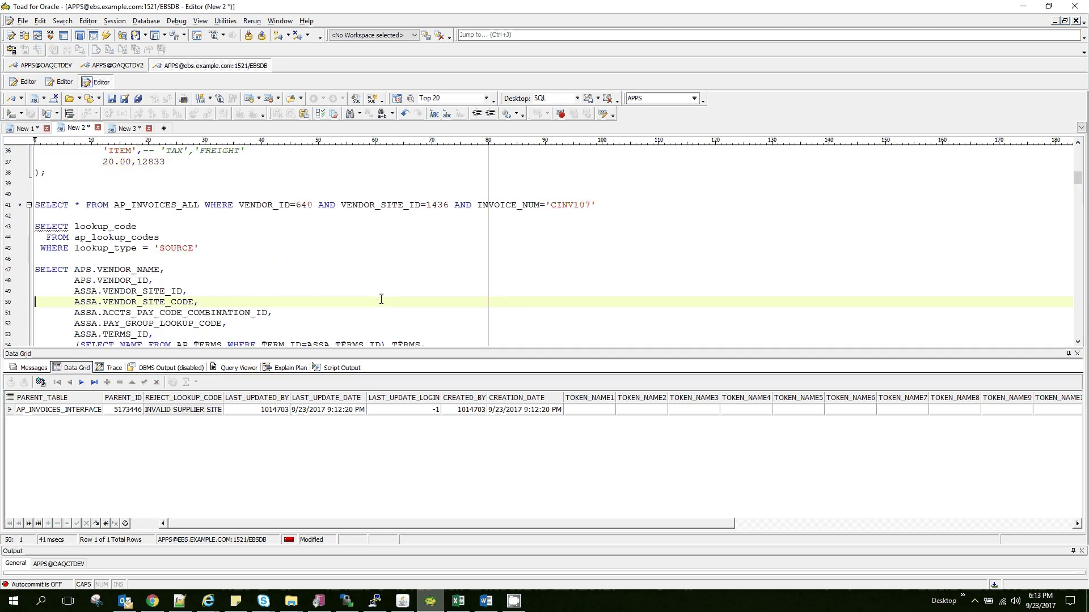
{"action": "key", "text": "F9"}
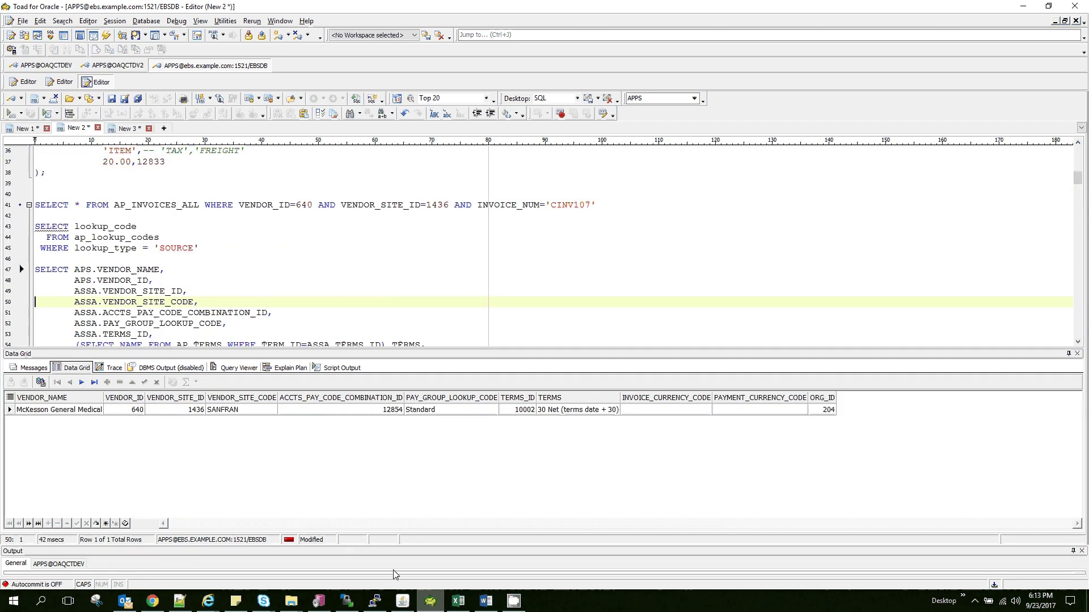
Step: Return to Oracle Applications and try to remove the extra digits from the first interface invoice's Supplier Site ID
{"action": "left_click", "coordinate": [403, 600]}
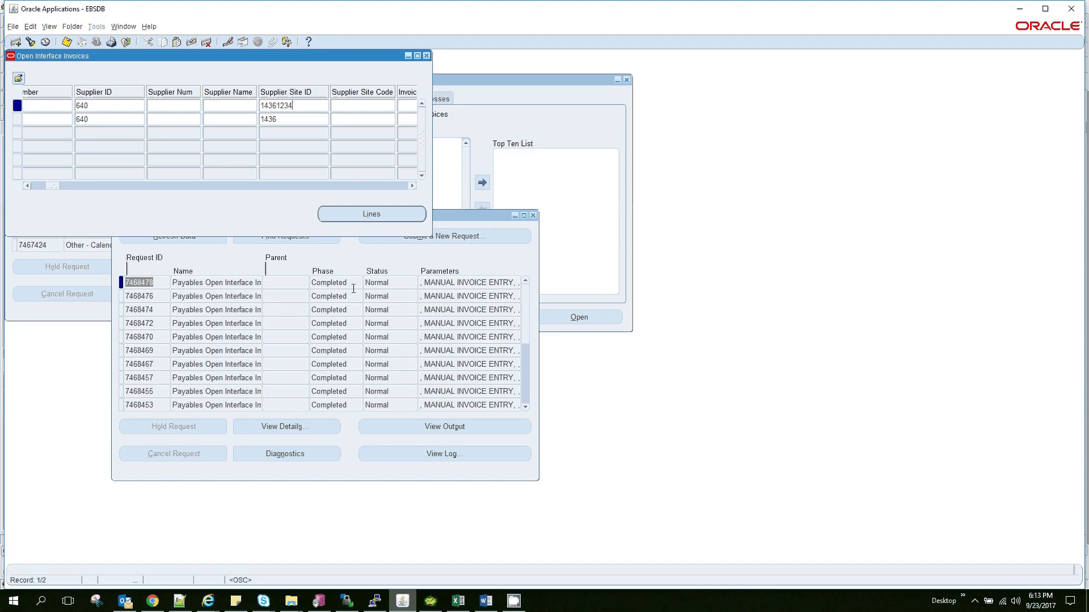
{"action": "key", "text": "BackSpace"}
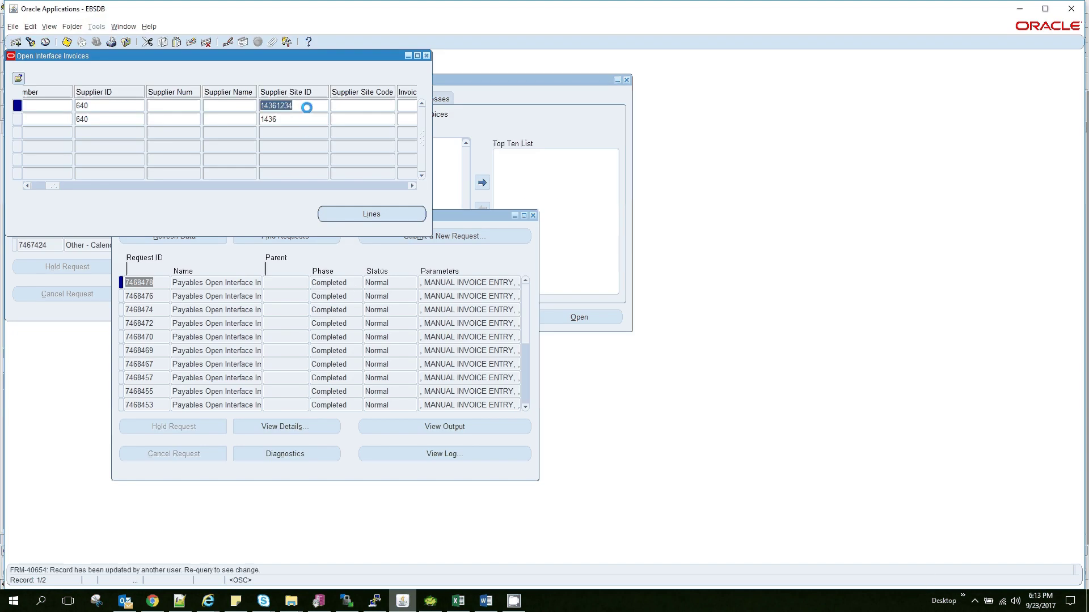
{"action": "left_click", "coordinate": [305, 106]}
Step: Requery the Open Interface Invoices records by Invoice Num CINV108
{"action": "left_click", "coordinate": [40, 186]}
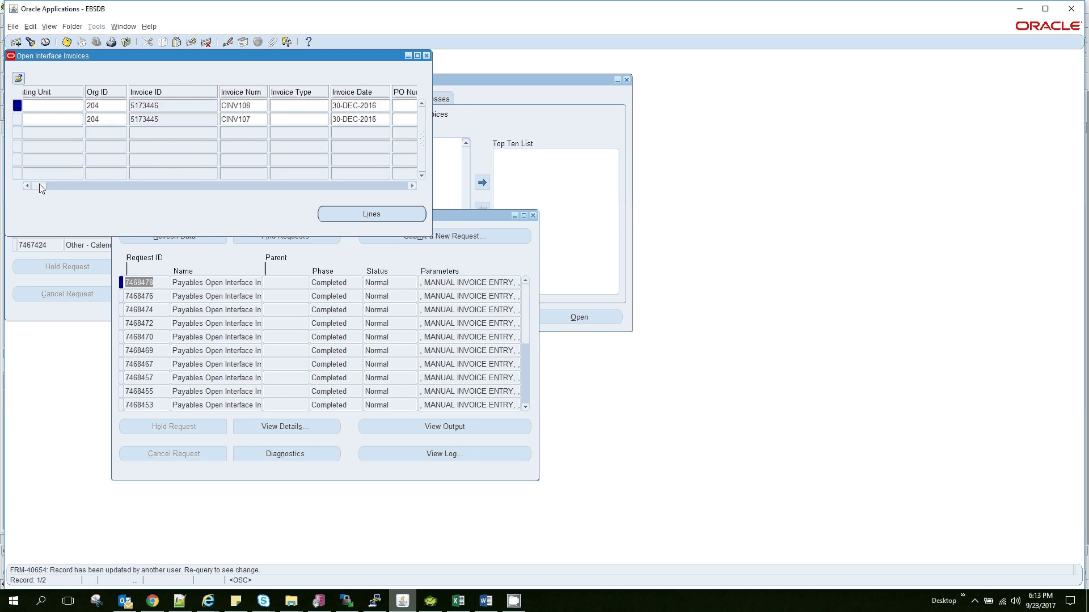
{"action": "left_click", "coordinate": [234, 108]}
{"action": "key", "text": "ctrl+c"}
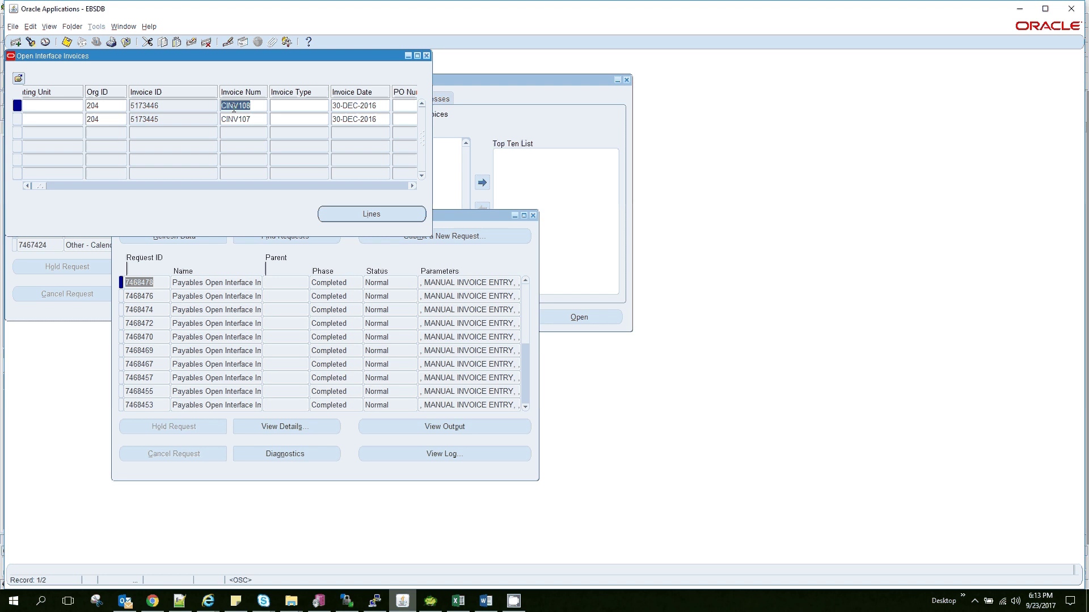
{"action": "key", "text": "F11"}
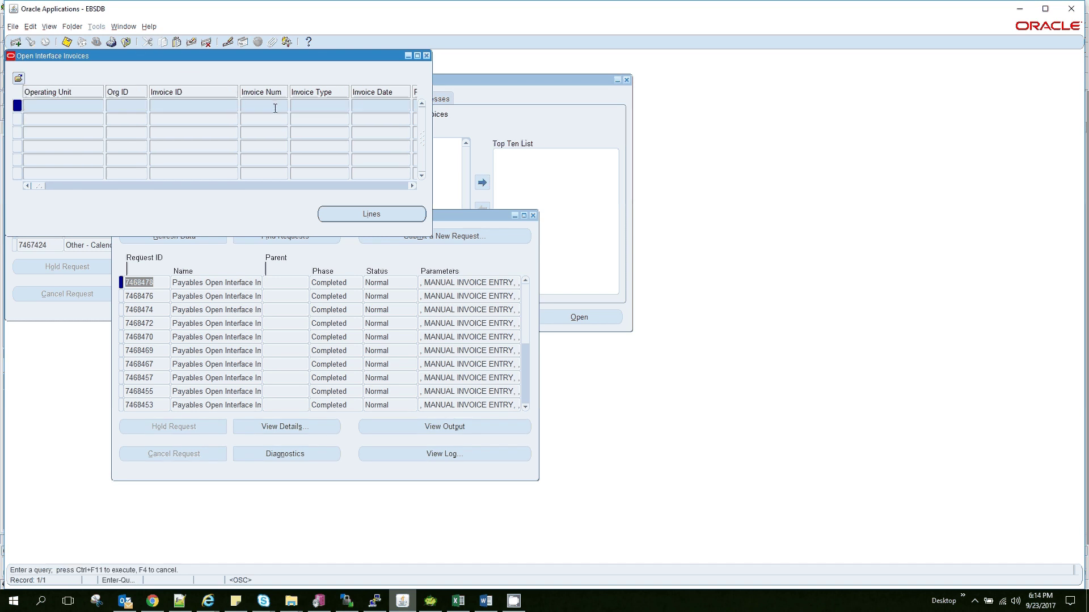
{"action": "key", "text": "ctrl+v"}
{"action": "left_click", "coordinate": [51, 26]}
{"action": "mouse_move", "coordinate": [77, 95]}
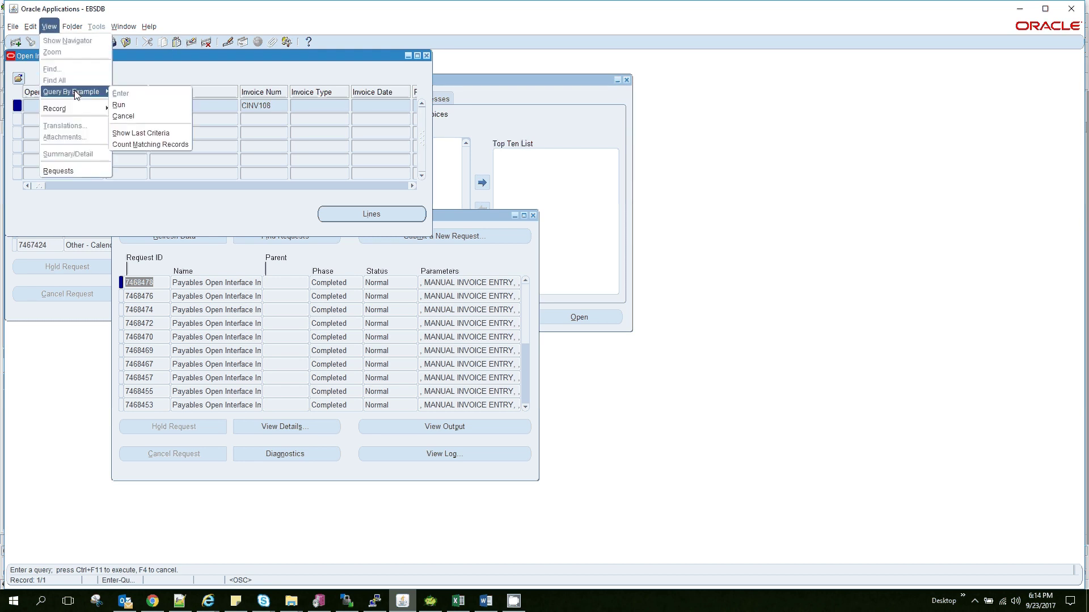
{"action": "left_click", "coordinate": [119, 104]}
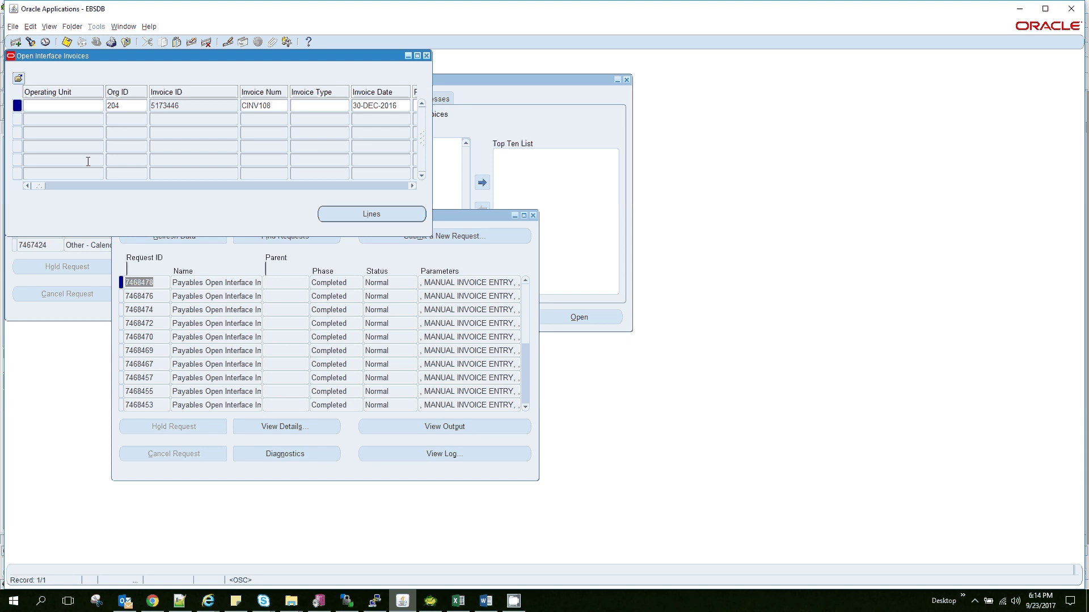
Step: Set the Supplier Site ID of invoice CINV108 to 1436
{"action": "left_click_drag", "start_coordinate": [40, 186], "coordinate": [59, 188]}
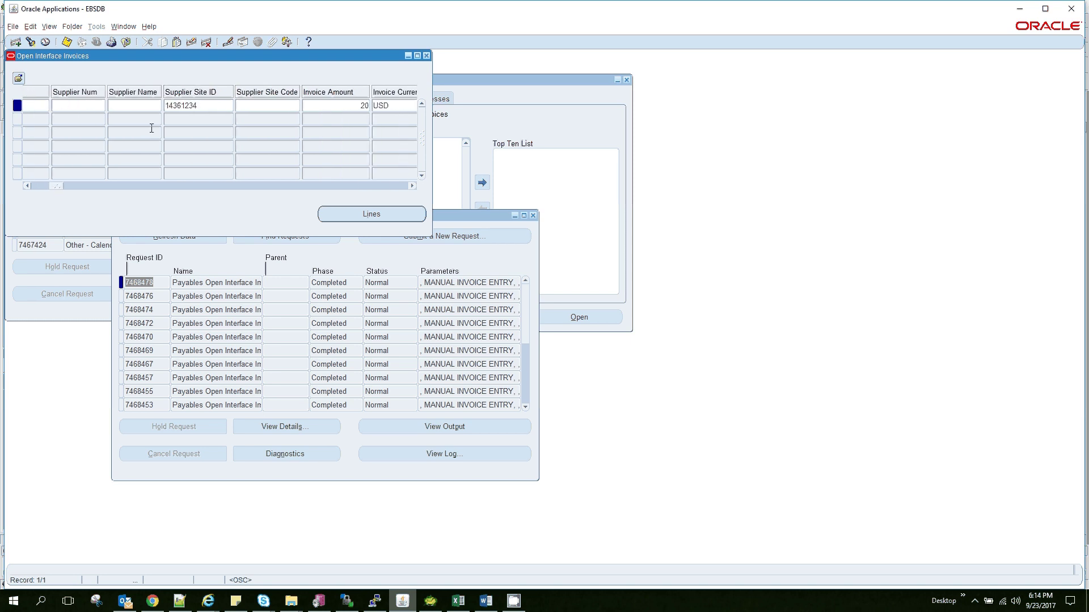
{"action": "left_click", "coordinate": [201, 109]}
{"action": "left_click", "coordinate": [207, 107]}
{"action": "key", "text": "BackSpace"}
{"action": "key", "text": "BackSpace"}
{"action": "key", "text": "BackSpace"}
{"action": "key", "text": "BackSpace"}
Step: Clear the REJECTED status of the interface invoice and save the record
{"action": "left_click_drag", "start_coordinate": [59, 187], "coordinate": [275, 178]}
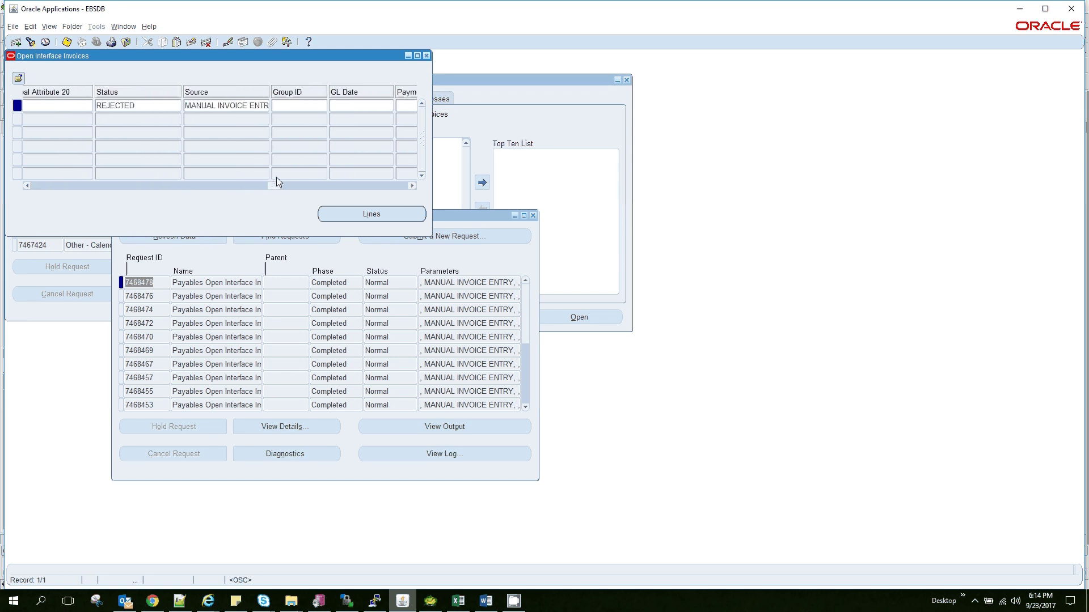
{"action": "double_click", "coordinate": [170, 105]}
{"action": "key", "text": "BackSpace"}
{"action": "left_click_drag", "start_coordinate": [274, 186], "coordinate": [405, 188]}
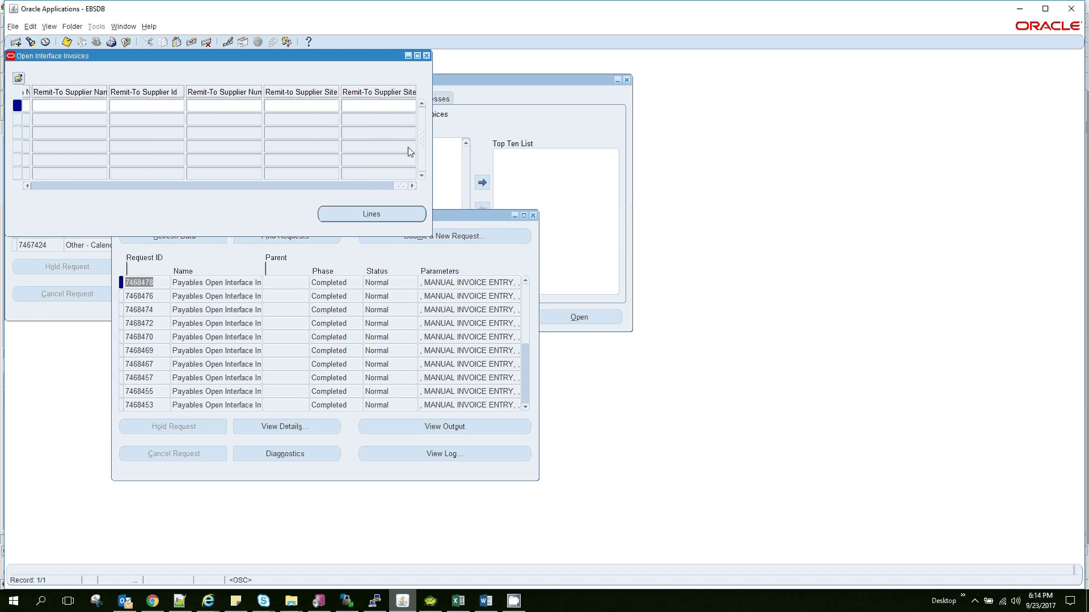
{"action": "left_click", "coordinate": [66, 42]}
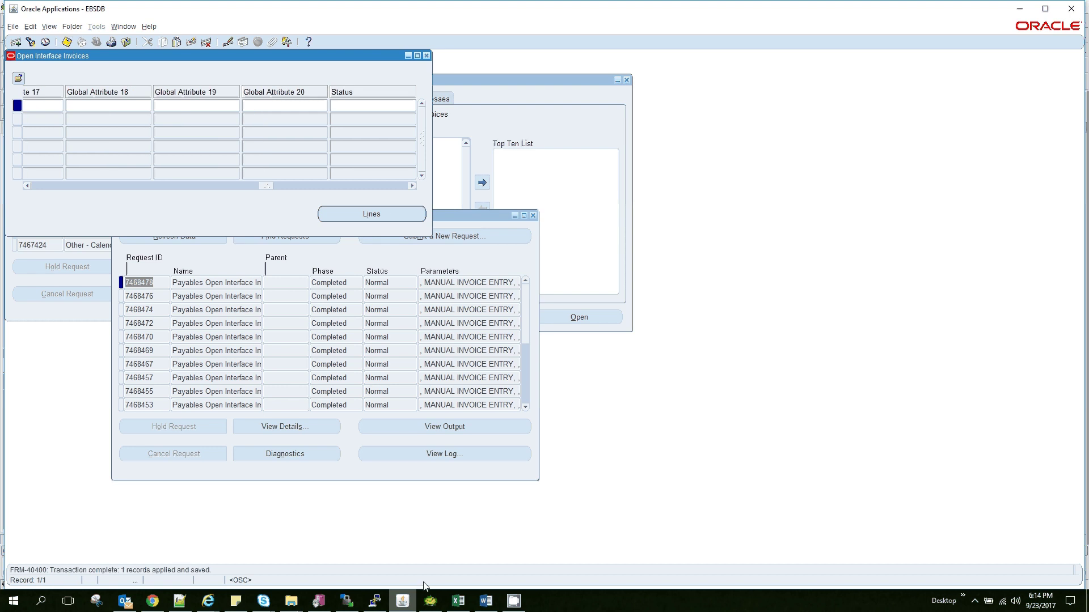
Step: Switch to Toad for Oracle and review the interface table insert statements, including the invoice source value, and the SOURCE lookup query
{"action": "left_click", "coordinate": [430, 601]}
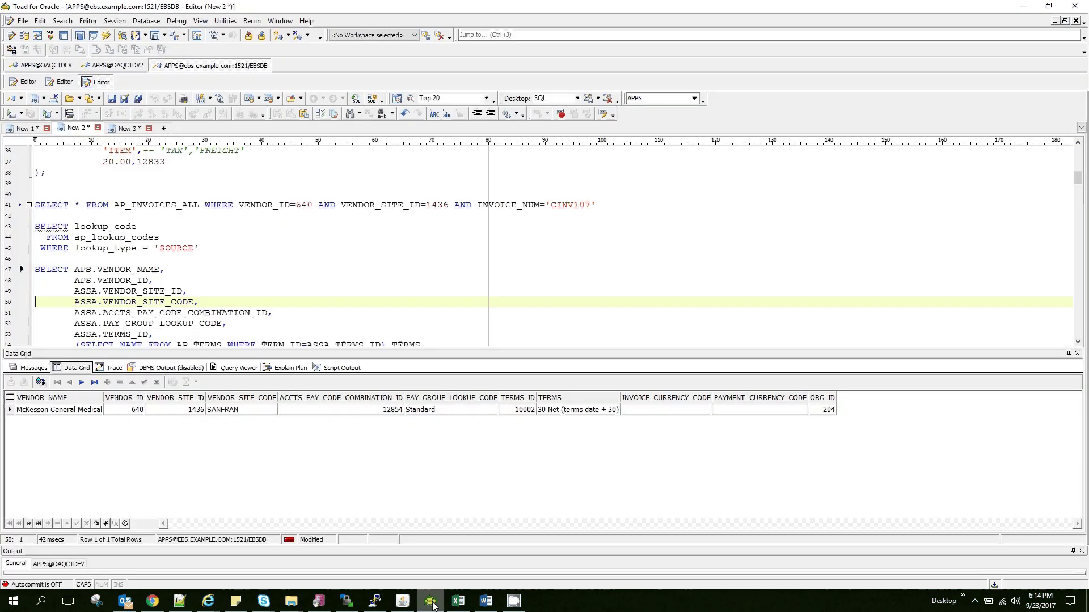
{"action": "left_click", "coordinate": [292, 250]}
{"action": "key", "text": "Up"}
{"action": "key", "text": "Up"}
{"action": "key", "text": "Up"}
{"action": "key", "text": "Up"}
{"action": "key", "text": "Up"}
{"action": "key", "text": "Up"}
{"action": "key", "text": "Up"}
{"action": "key", "text": "Up"}
{"action": "key", "text": "Up"}
{"action": "key", "text": "Up"}
{"action": "key", "text": "Up"}
{"action": "key", "text": "Up"}
{"action": "key", "text": "Up"}
{"action": "key", "text": "Up"}
{"action": "key", "text": "Up"}
{"action": "key", "text": "Up"}
{"action": "key", "text": "Up"}
{"action": "key", "text": "Up"}
{"action": "key", "text": "Up"}
{"action": "key", "text": "Up"}
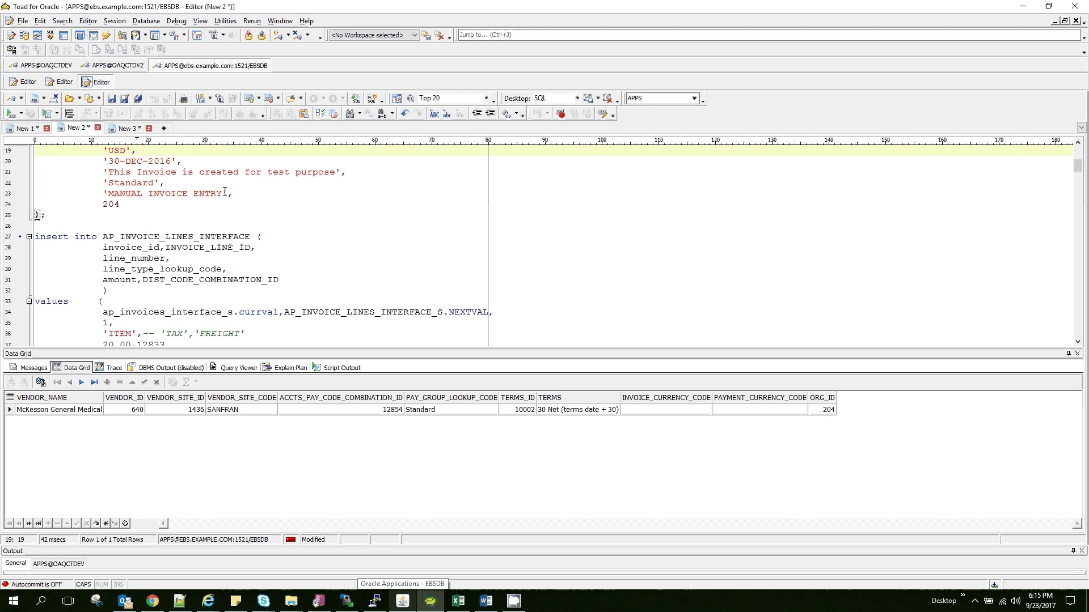
{"action": "left_click", "coordinate": [265, 284]}
{"action": "key", "text": "Down"}
{"action": "key", "text": "Down"}
{"action": "key", "text": "Down"}
{"action": "key", "text": "Down"}
{"action": "key", "text": "Down"}
{"action": "key", "text": "Down"}
{"action": "key", "text": "Down"}
{"action": "key", "text": "Down"}
{"action": "key", "text": "Down"}
{"action": "key", "text": "Down"}
{"action": "key", "text": "Down"}
{"action": "key", "text": "Down"}
{"action": "key", "text": "Down"}
{"action": "key", "text": "Down"}
{"action": "key", "text": "Down"}
{"action": "key", "text": "Down"}
{"action": "key", "text": "Down"}
{"action": "key", "text": "Down"}
{"action": "key", "text": "Down"}
{"action": "key", "text": "Down"}
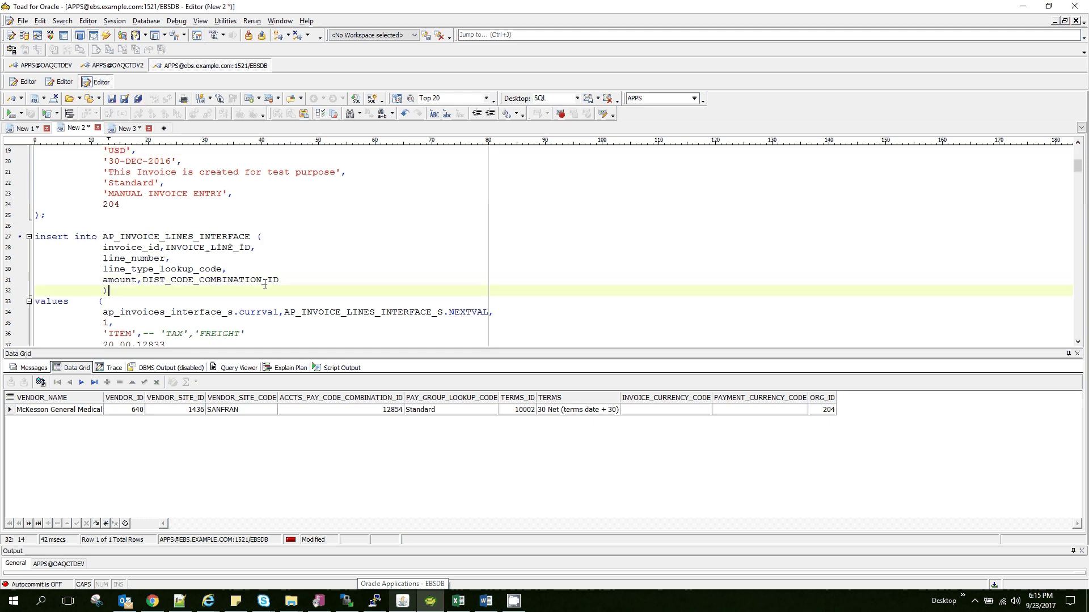
{"action": "key", "text": "Up"}
{"action": "key", "text": "Up"}
{"action": "key", "text": "Up"}
{"action": "key", "text": "Up"}
{"action": "key", "text": "Up"}
{"action": "key", "text": "Up"}
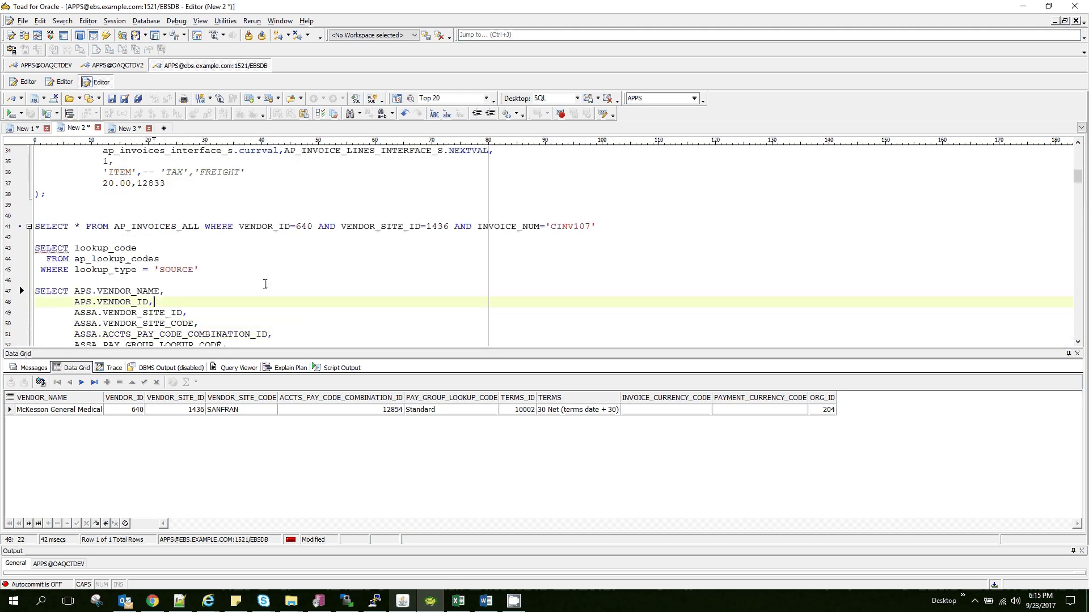
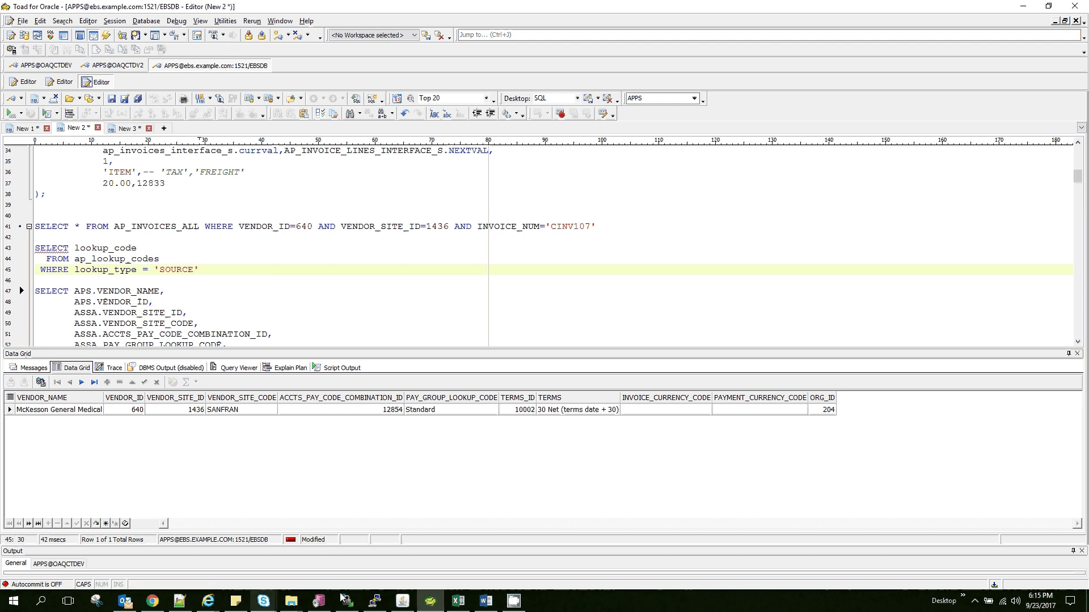
Step: Examine the latest Payables Open Interface Import request's details and parameters in Oracle Applications, glancing back at the Toad script, and close them
{"action": "key", "text": "alt+Tab"}
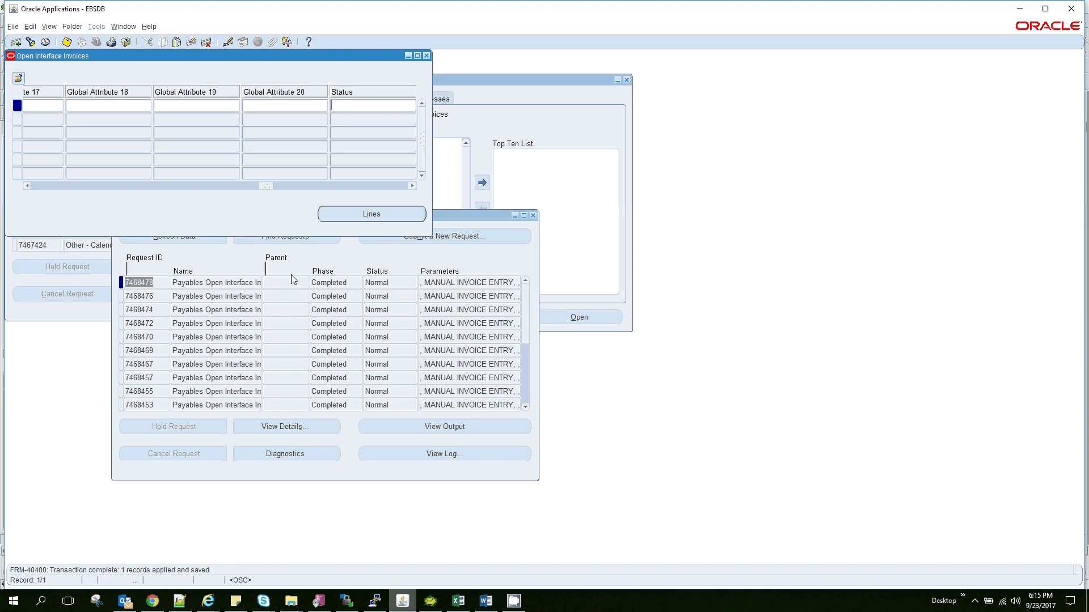
{"action": "left_click_drag", "start_coordinate": [172, 282], "coordinate": [250, 280]}
{"action": "left_click", "coordinate": [277, 428]}
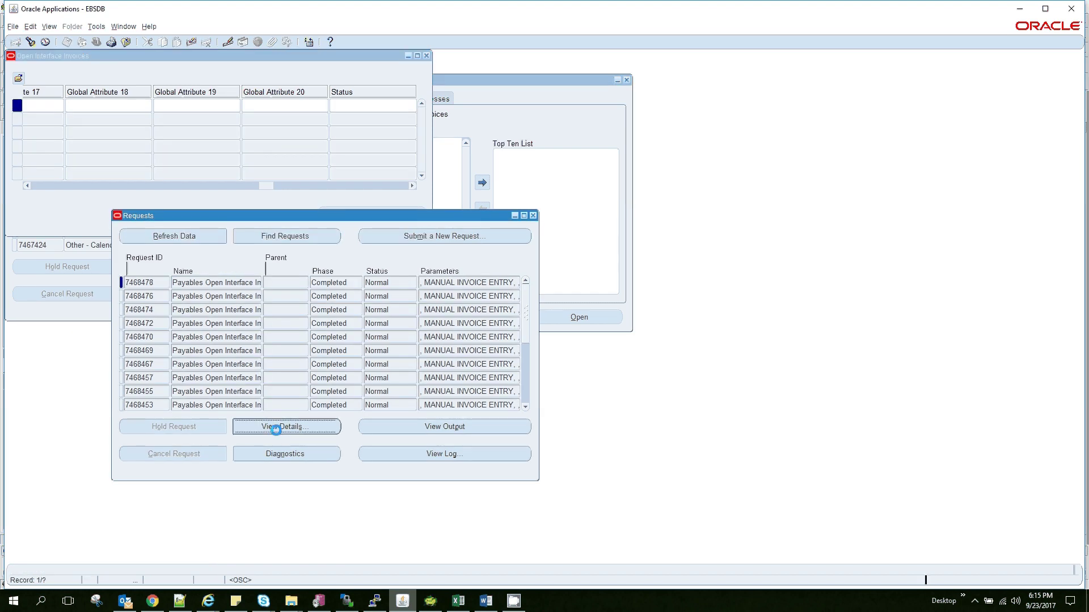
{"action": "left_click", "coordinate": [522, 229]}
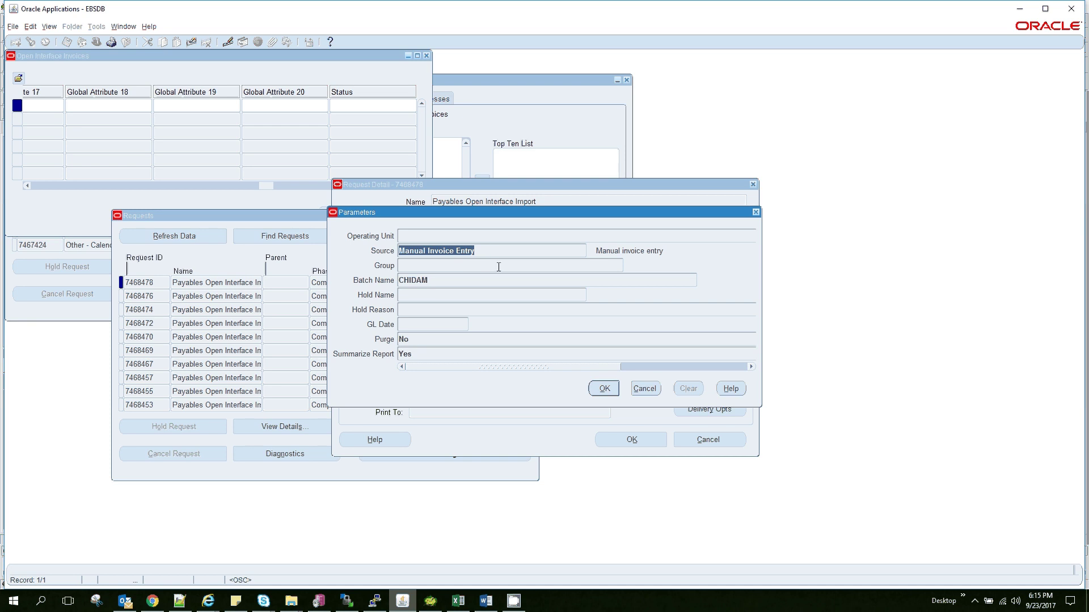
{"action": "double_click", "coordinate": [507, 247]}
{"action": "left_click", "coordinate": [429, 603]}
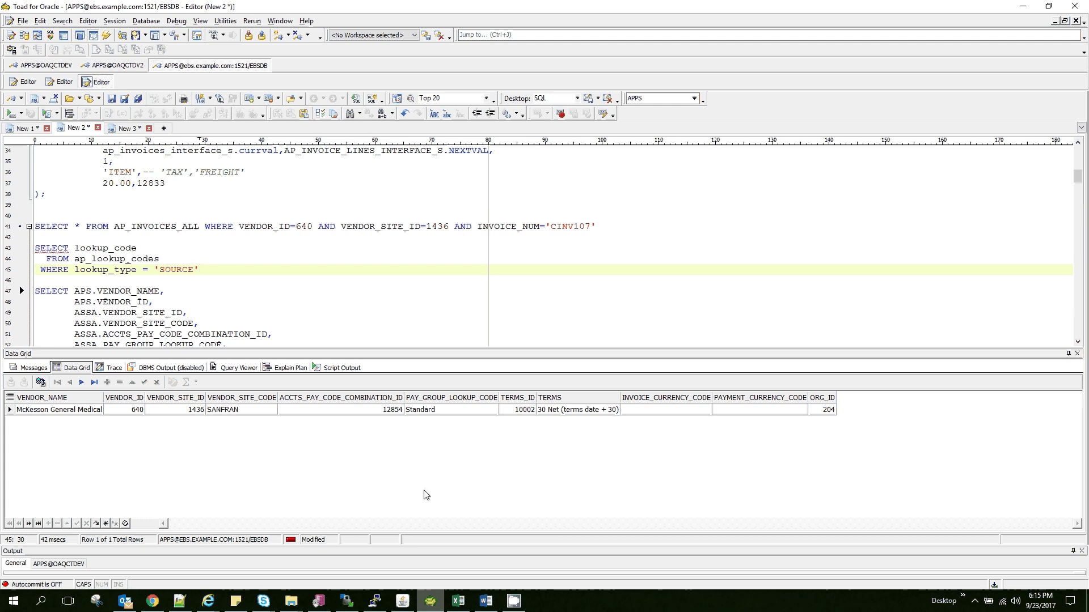
{"action": "left_click", "coordinate": [434, 607]}
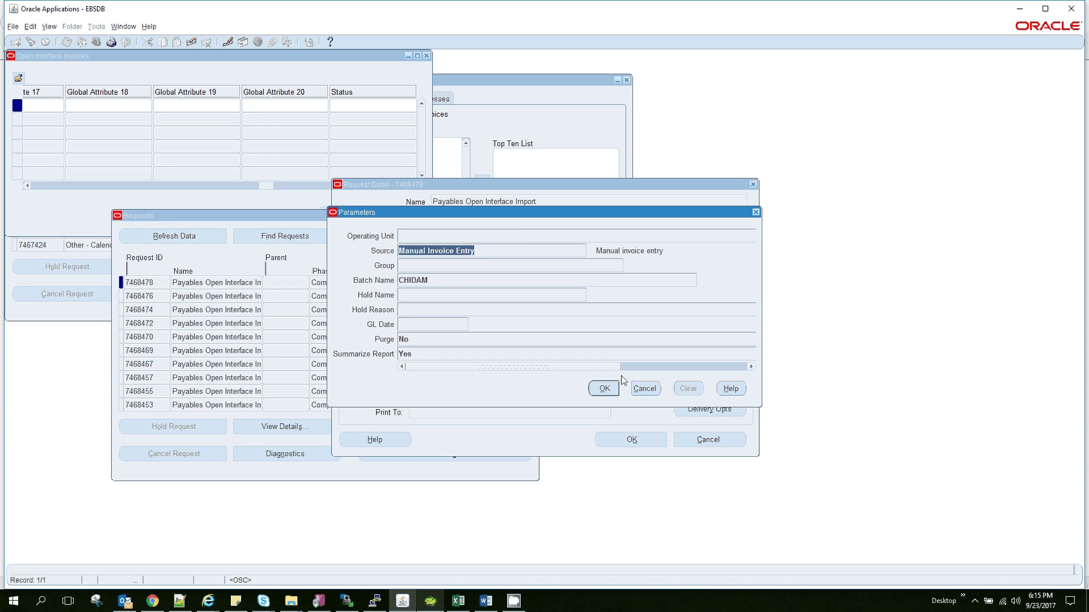
{"action": "left_click", "coordinate": [605, 388]}
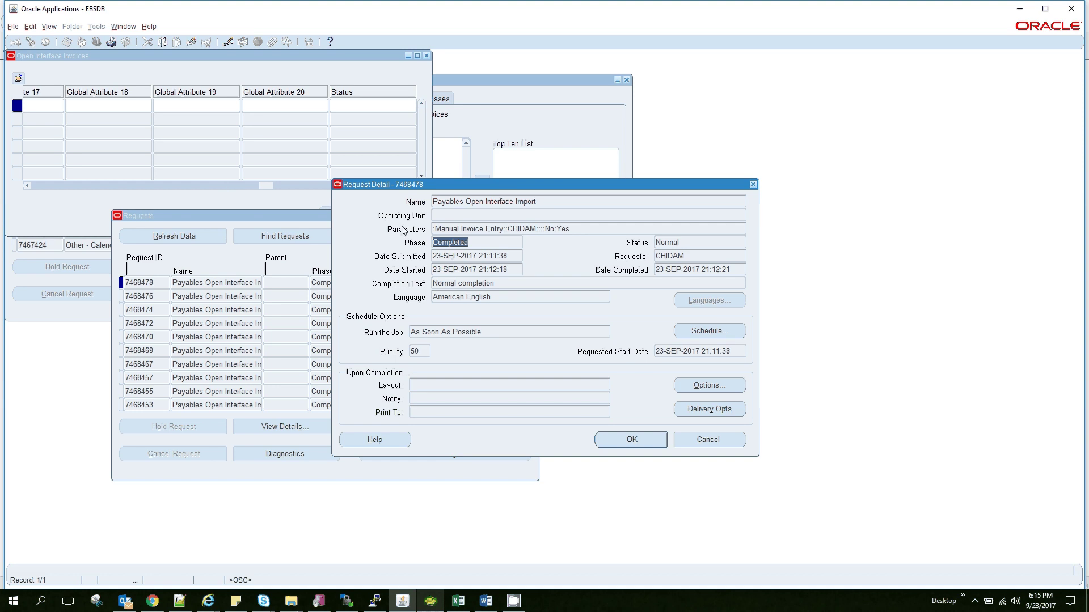
{"action": "left_click", "coordinate": [625, 442]}
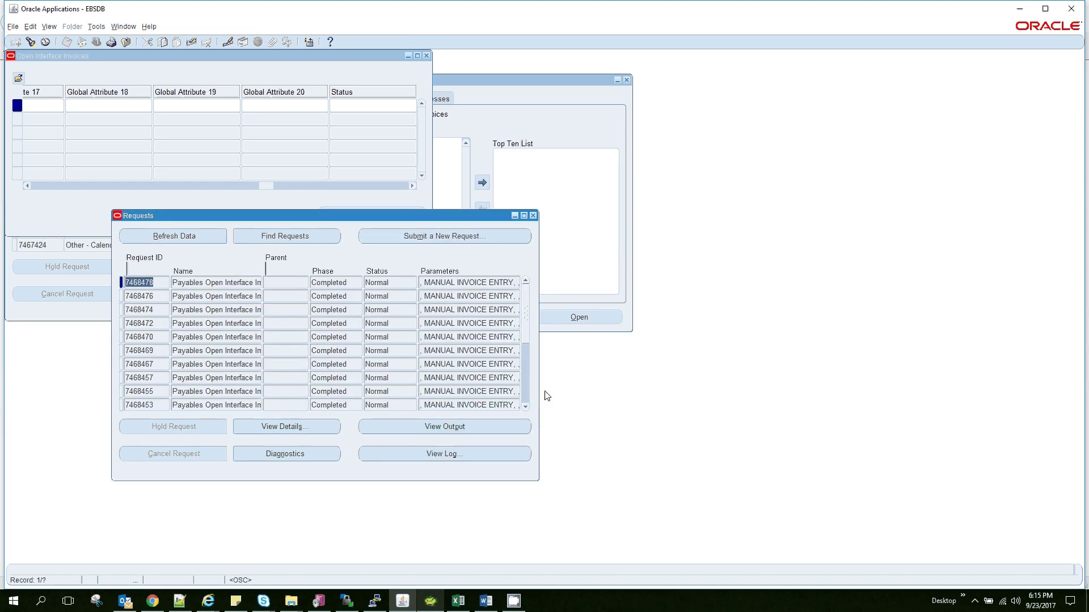
Step: Set the interface invoice's Pay Group to Standard1 and save the record
{"action": "left_click_drag", "start_coordinate": [270, 187], "coordinate": [326, 163]}
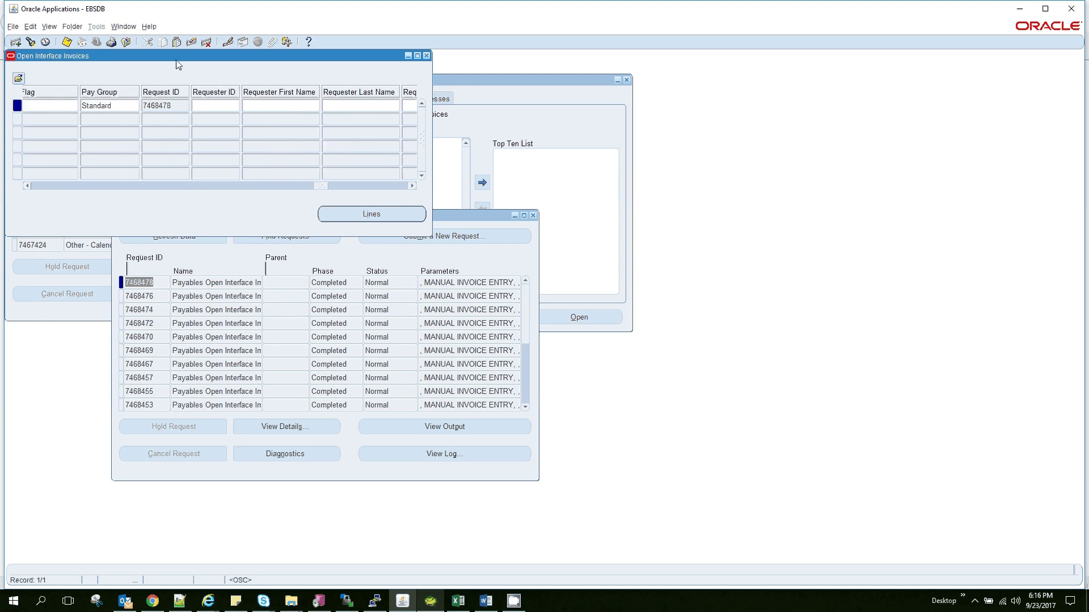
{"action": "left_click", "coordinate": [121, 105]}
{"action": "left_click", "coordinate": [123, 104]}
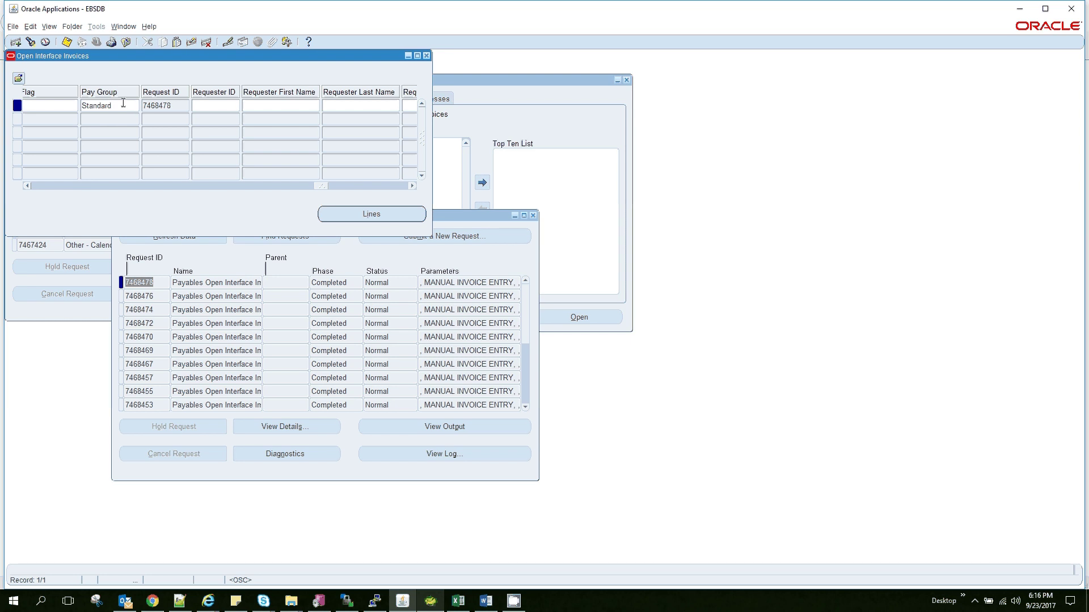
{"action": "left_click", "coordinate": [66, 42]}
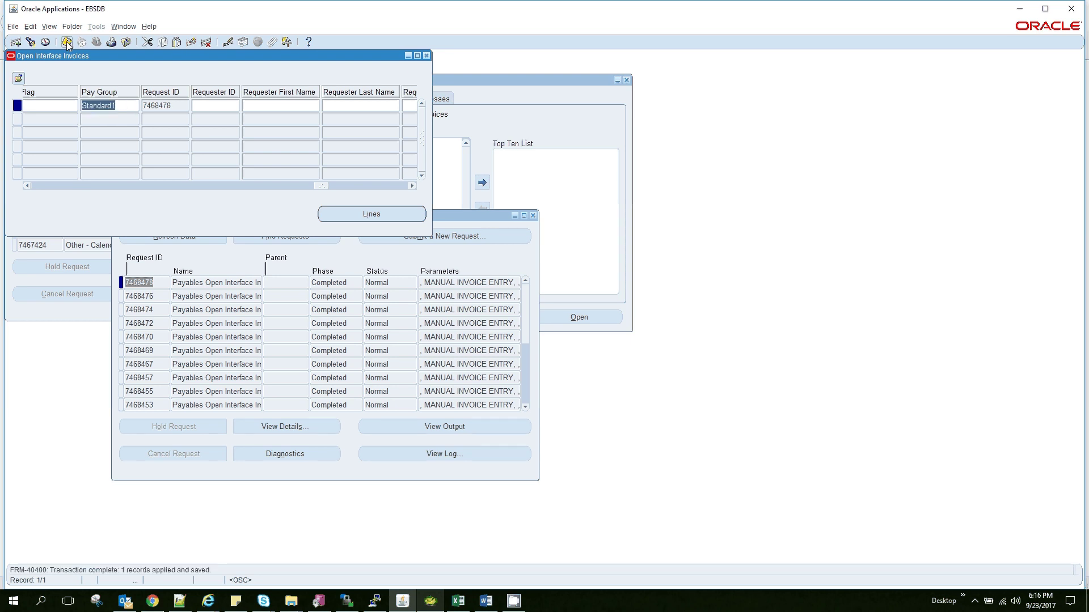
Step: Submit a Payables Open Interface Import request copied from the latest prior one, keeping its Manual Invoice Entry source and batch parameters
{"action": "left_click", "coordinate": [441, 237]}
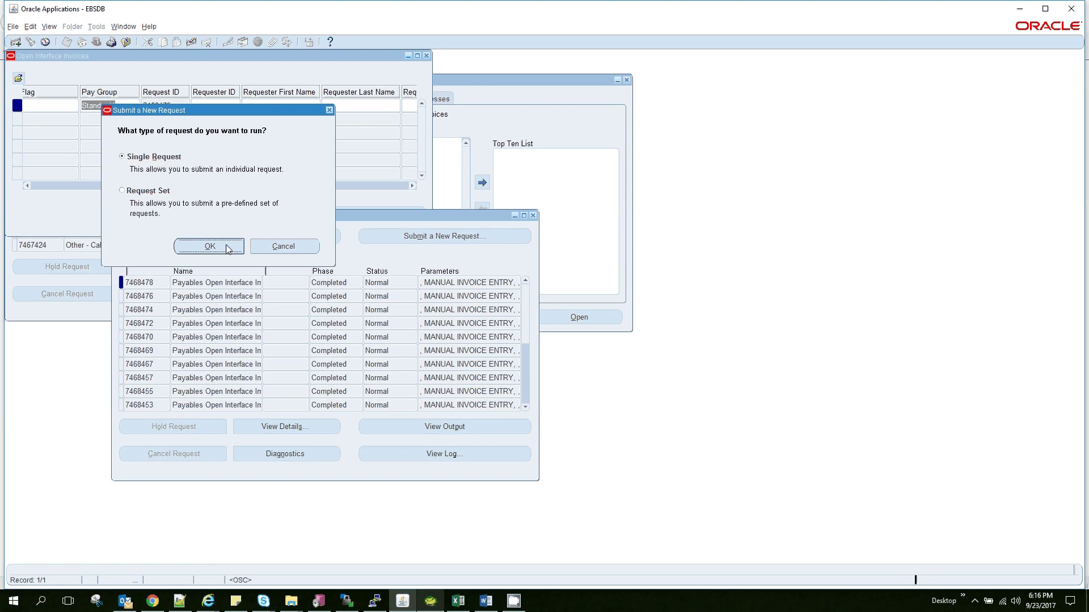
{"action": "left_click", "coordinate": [226, 247]}
{"action": "left_click", "coordinate": [374, 85]}
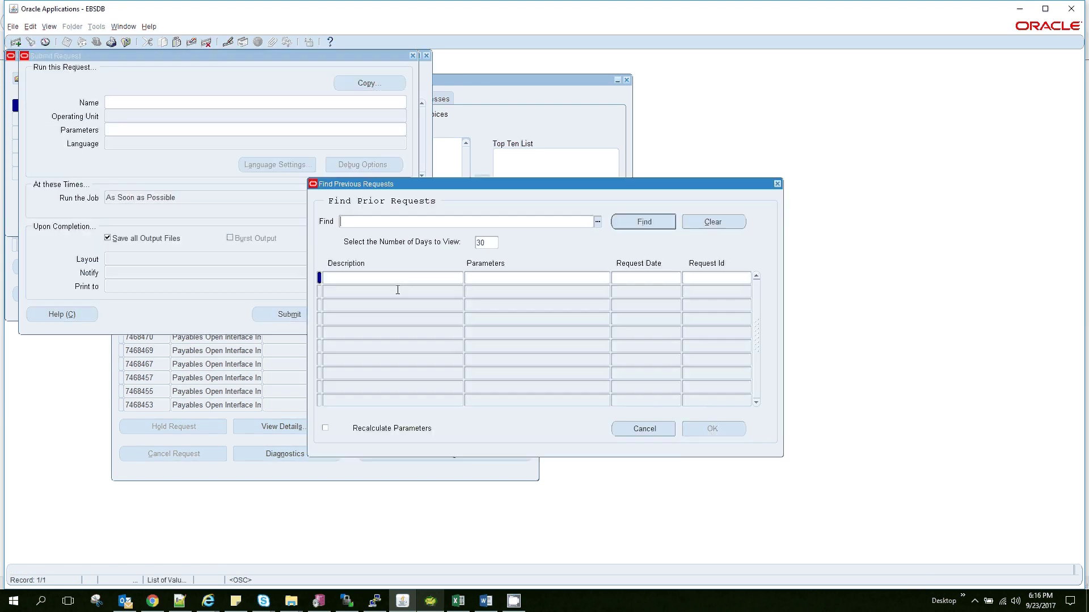
{"action": "left_click", "coordinate": [642, 222]}
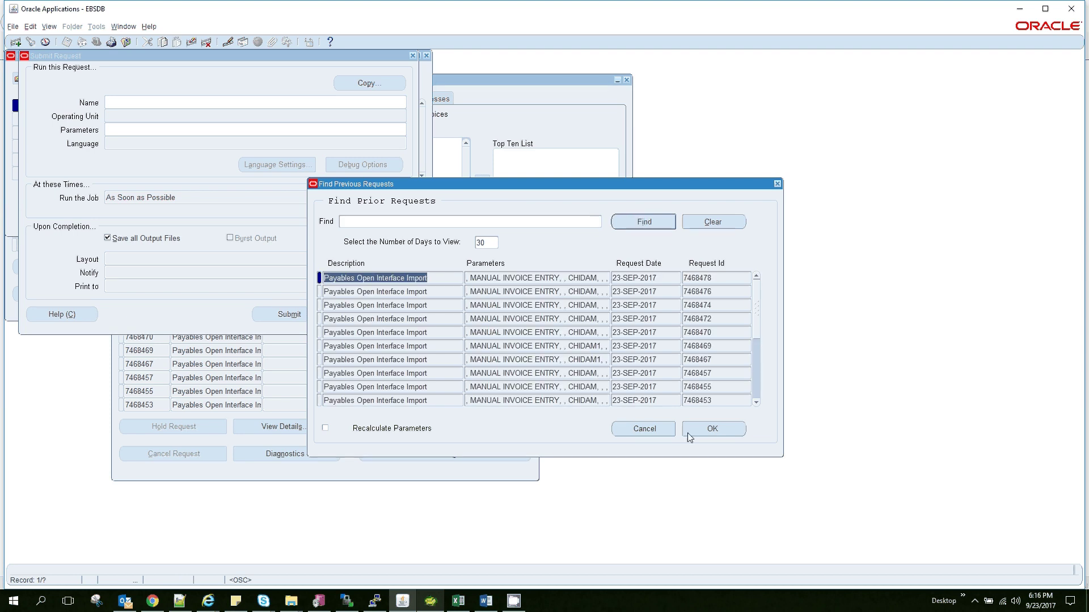
{"action": "left_click", "coordinate": [687, 433]}
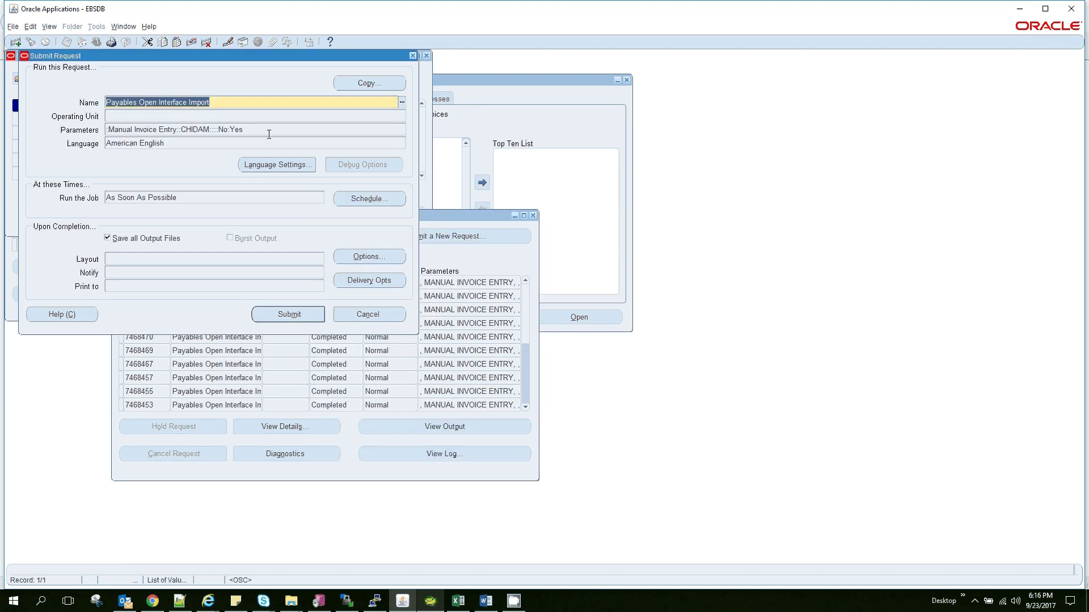
{"action": "left_click", "coordinate": [275, 130]}
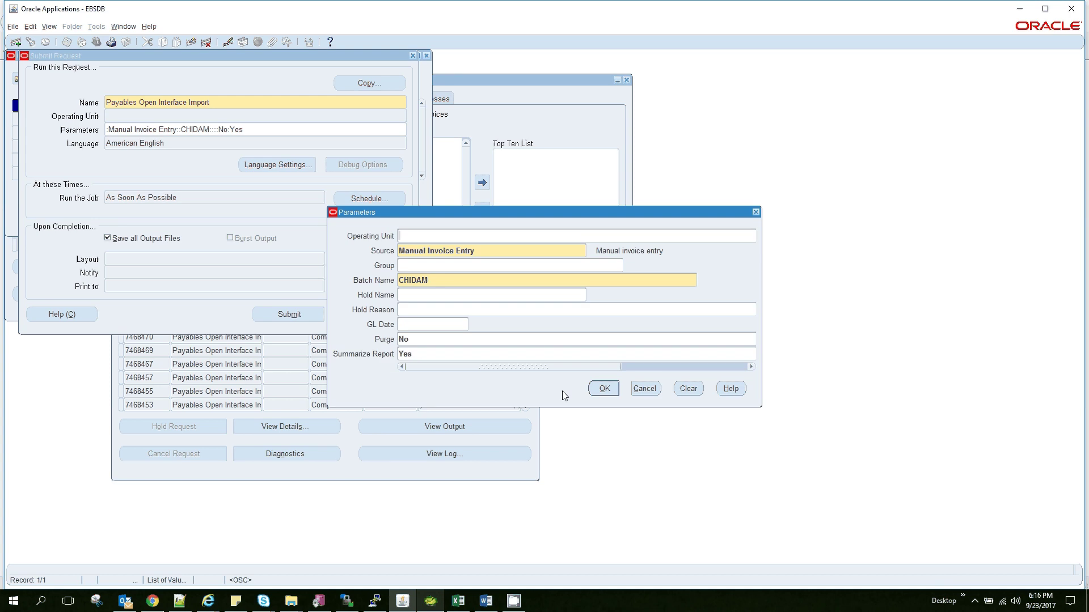
{"action": "left_click", "coordinate": [599, 389]}
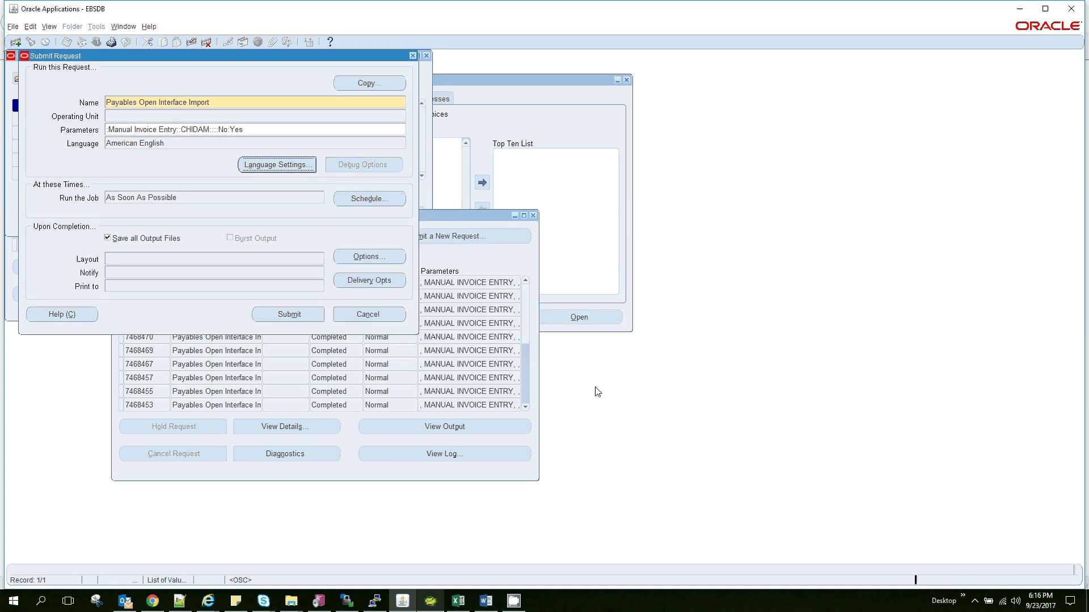
{"action": "left_click", "coordinate": [306, 321]}
{"action": "left_click", "coordinate": [577, 336]}
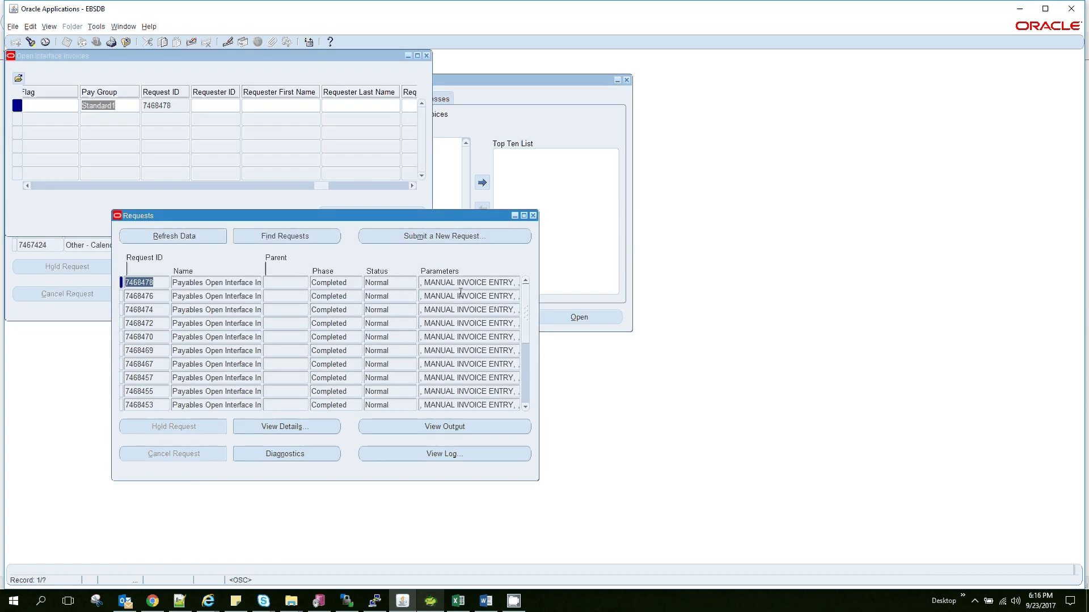
Step: Refresh the requests list until the new Payables Open Interface Import finishes running, and view its output report
{"action": "left_click", "coordinate": [207, 235]}
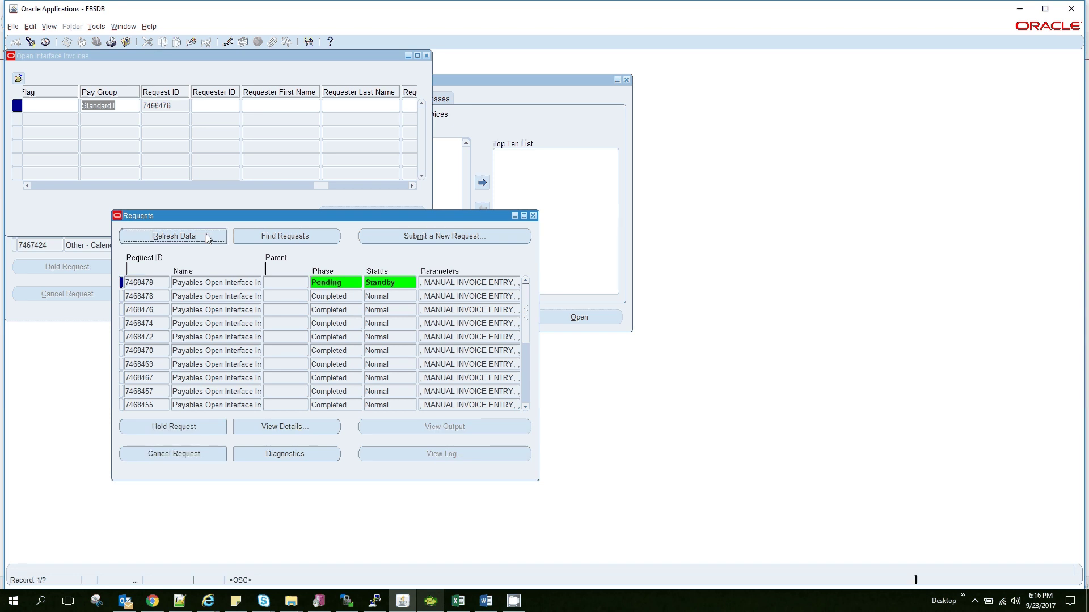
{"action": "left_click", "coordinate": [208, 238]}
{"action": "left_click", "coordinate": [205, 236]}
{"action": "left_click", "coordinate": [206, 236]}
{"action": "left_click", "coordinate": [206, 236]}
{"action": "left_click", "coordinate": [205, 237]}
{"action": "left_click", "coordinate": [206, 237]}
{"action": "left_click", "coordinate": [206, 238]}
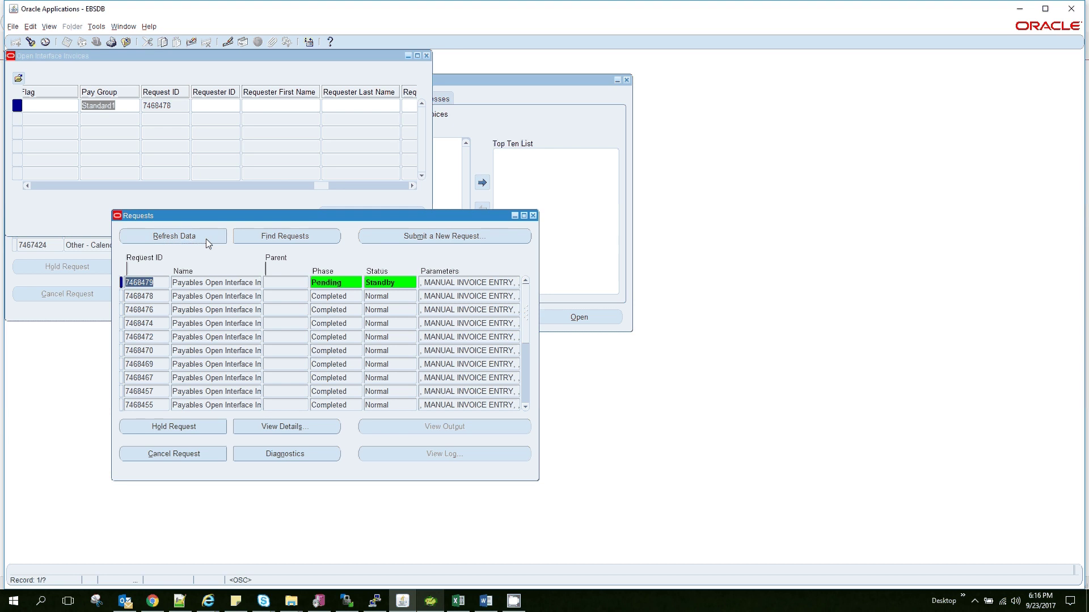
{"action": "left_click", "coordinate": [206, 238]}
{"action": "left_click", "coordinate": [206, 238]}
{"action": "left_click", "coordinate": [206, 239]}
{"action": "left_click", "coordinate": [205, 240]}
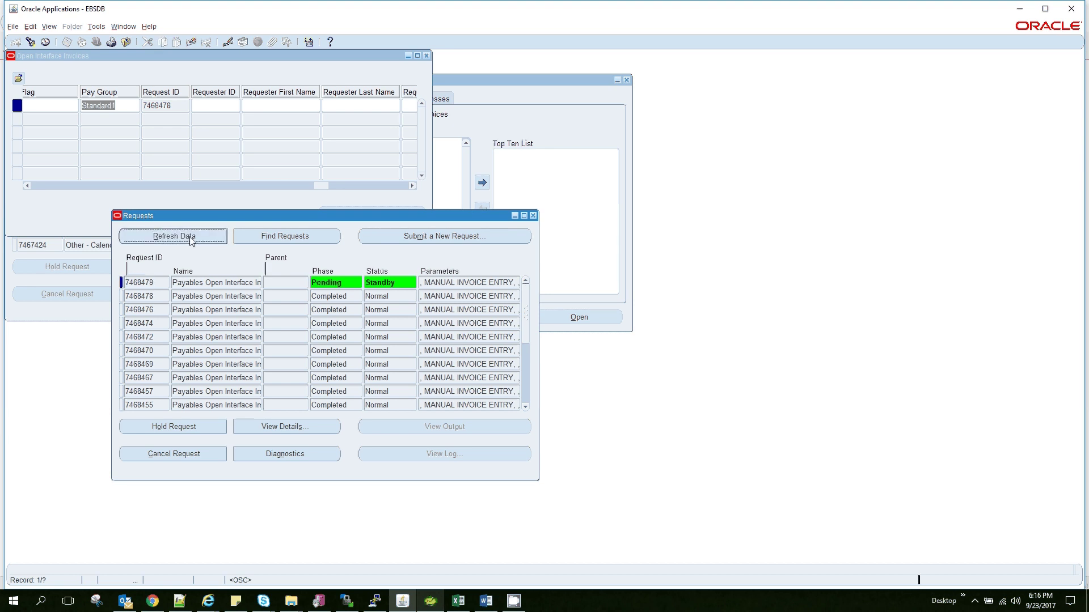
{"action": "left_click", "coordinate": [191, 241]}
{"action": "left_click", "coordinate": [191, 240]}
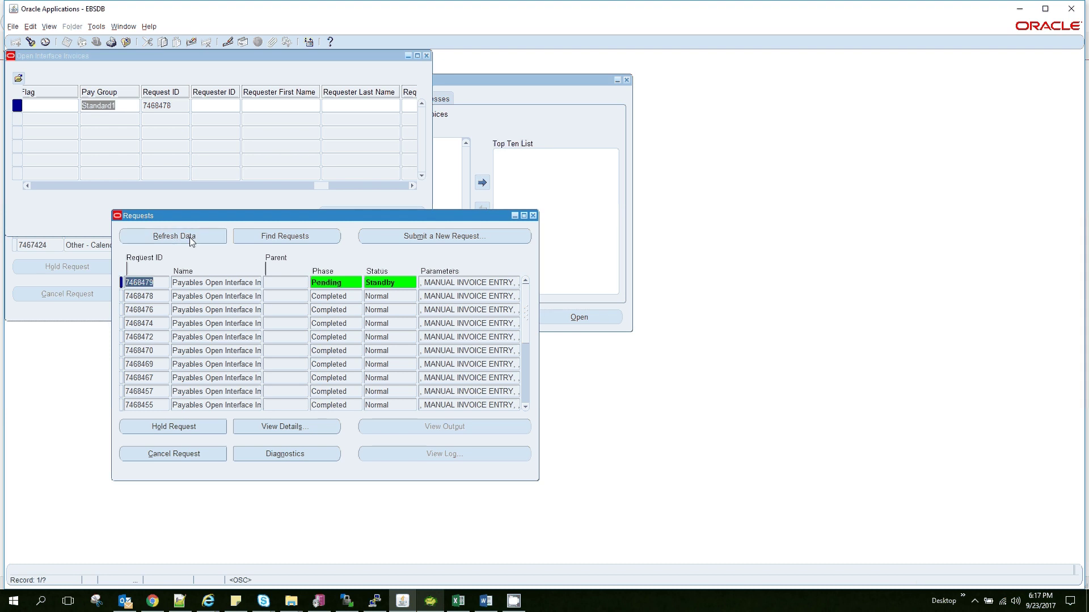
{"action": "left_click", "coordinate": [191, 241]}
{"action": "left_click", "coordinate": [191, 241]}
{"action": "left_click", "coordinate": [191, 241]}
{"action": "left_click", "coordinate": [191, 242]}
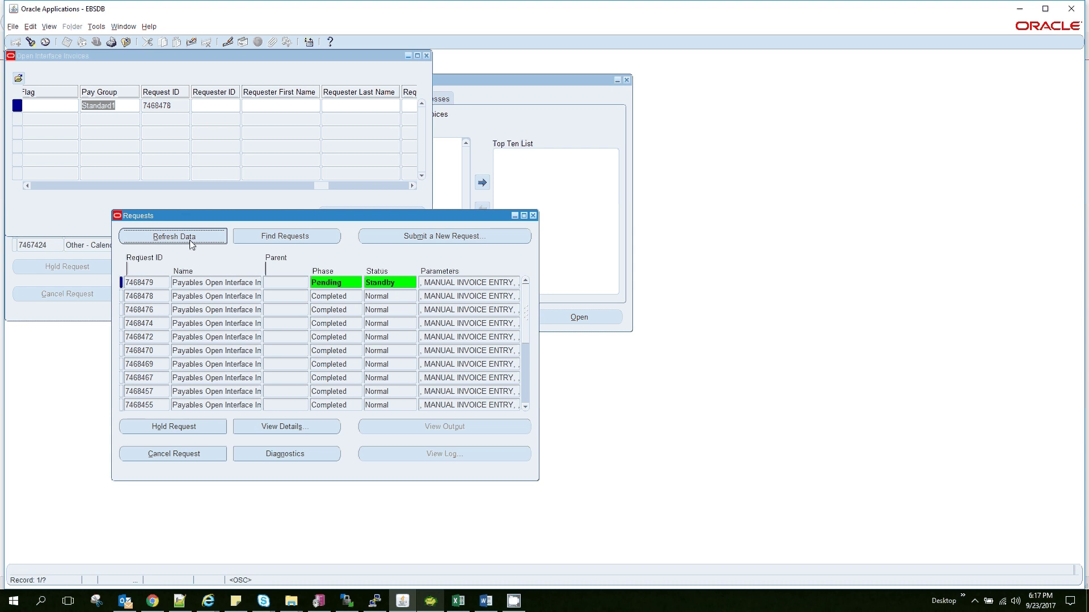
{"action": "left_click", "coordinate": [191, 243]}
{"action": "left_click", "coordinate": [177, 239]}
{"action": "left_click", "coordinate": [177, 240]}
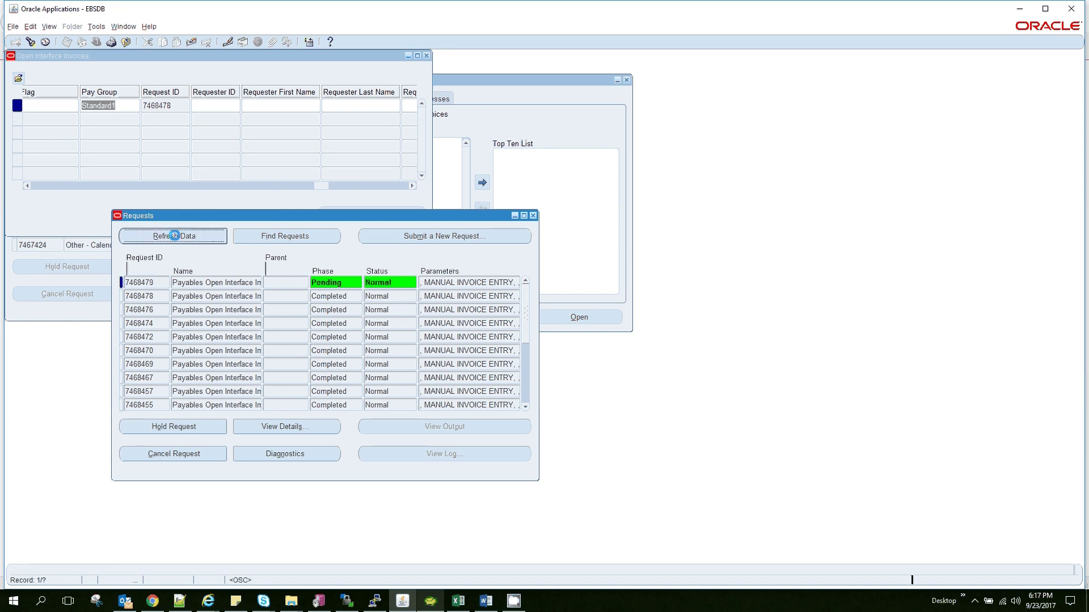
{"action": "left_click", "coordinate": [175, 238]}
{"action": "left_click", "coordinate": [174, 237]}
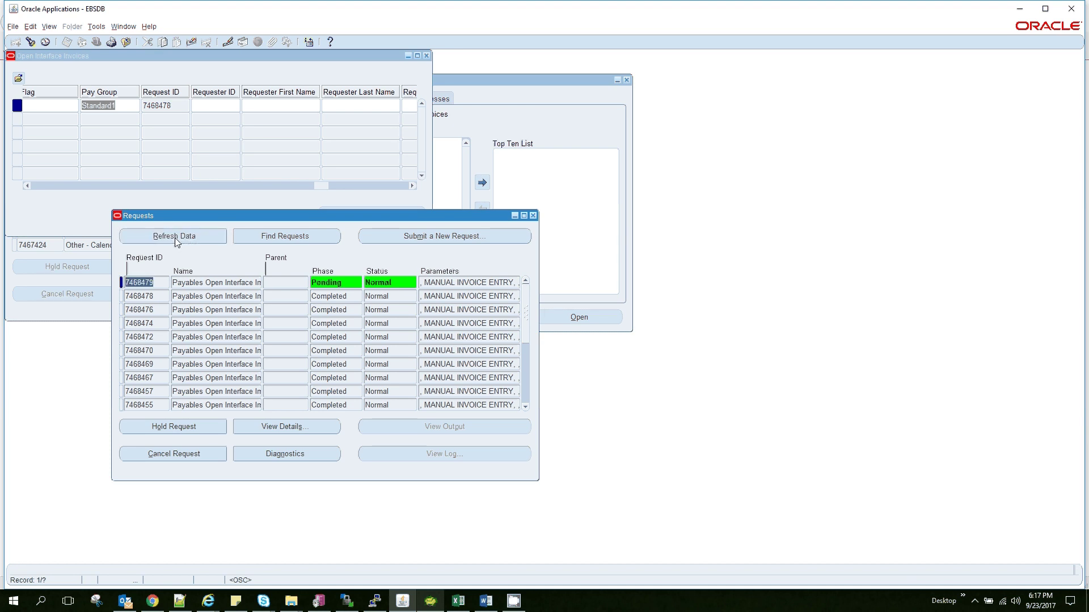
{"action": "left_click", "coordinate": [175, 238]}
{"action": "left_click", "coordinate": [175, 239]}
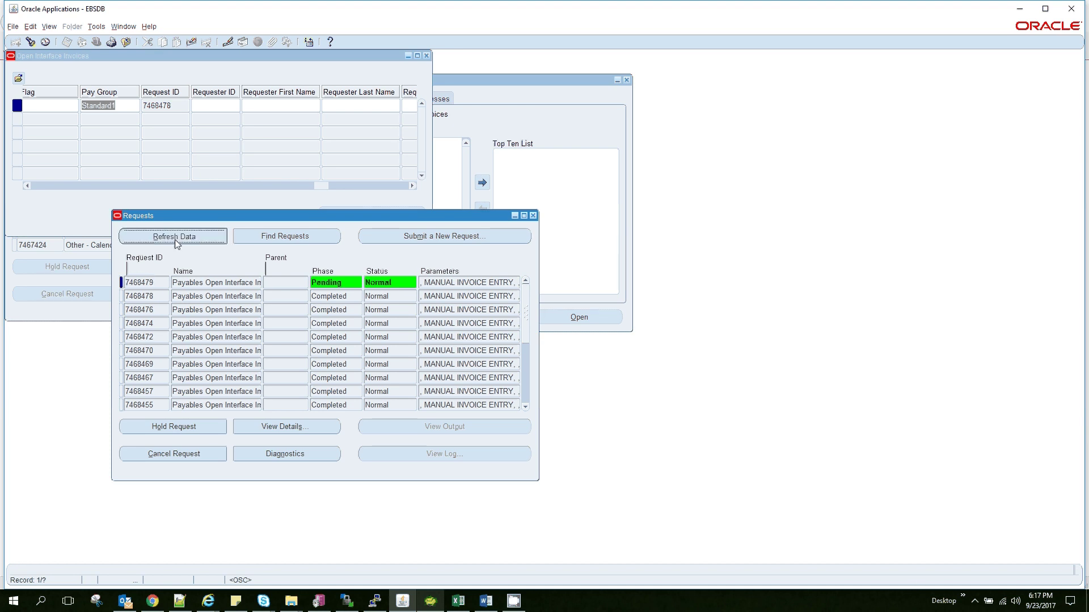
{"action": "left_click", "coordinate": [174, 240]}
{"action": "left_click", "coordinate": [175, 241]}
{"action": "left_click", "coordinate": [175, 240]}
{"action": "left_click", "coordinate": [183, 237]}
{"action": "left_click", "coordinate": [181, 238]}
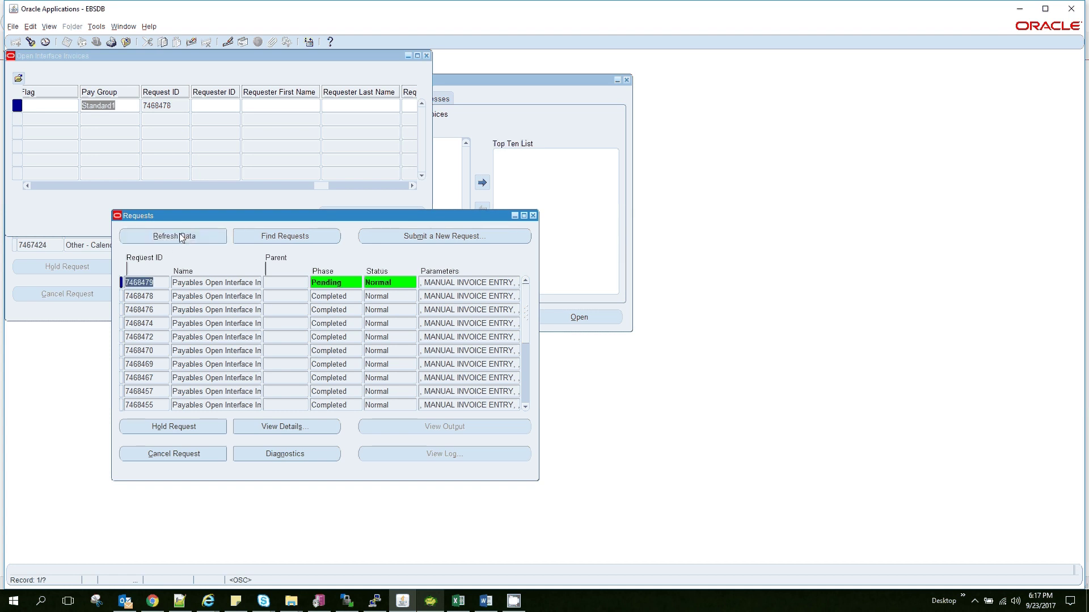
{"action": "left_click", "coordinate": [182, 237]}
{"action": "left_click", "coordinate": [181, 237]}
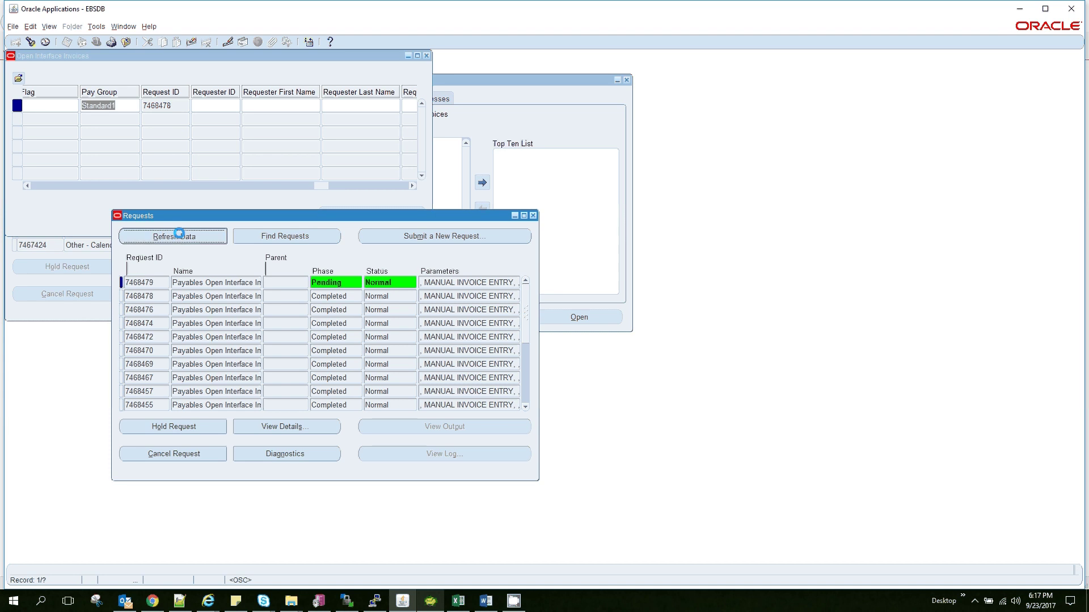
{"action": "left_click", "coordinate": [182, 238]}
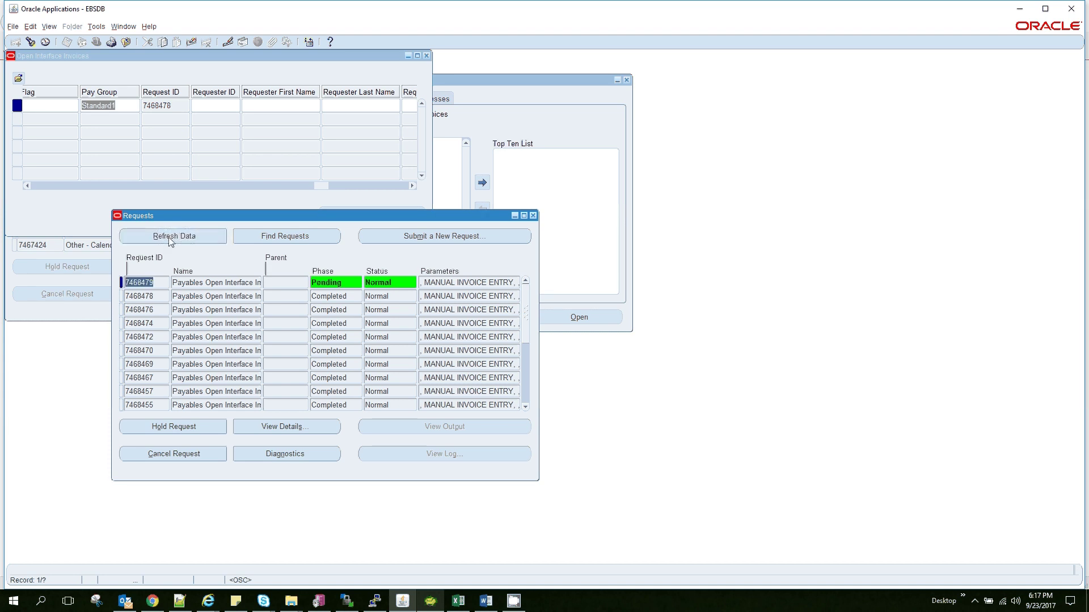
{"action": "left_click", "coordinate": [171, 241]}
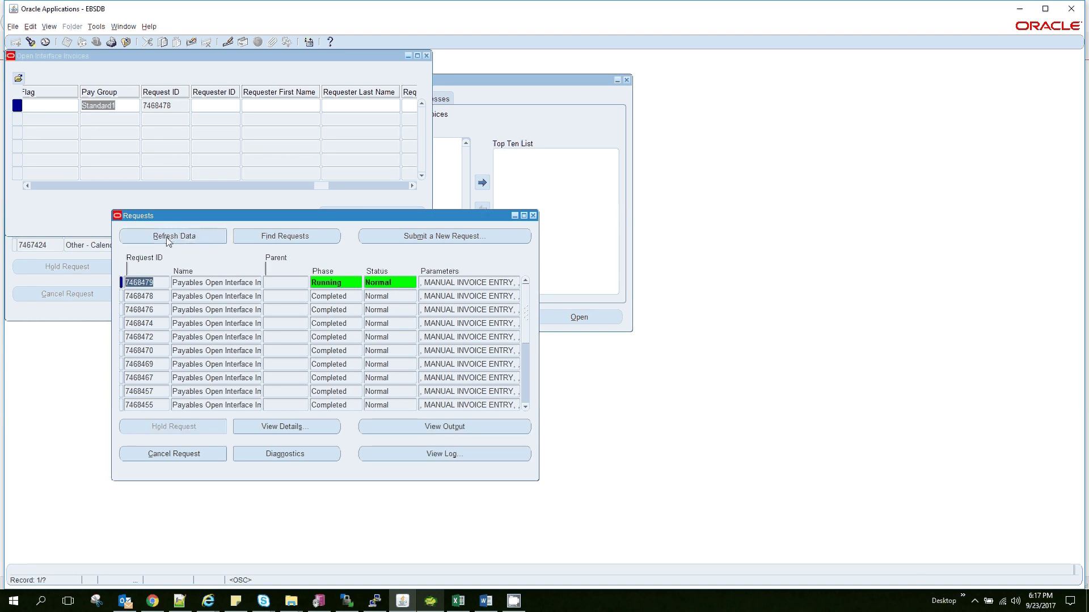
{"action": "left_click", "coordinate": [175, 234]}
{"action": "left_click", "coordinate": [183, 238]}
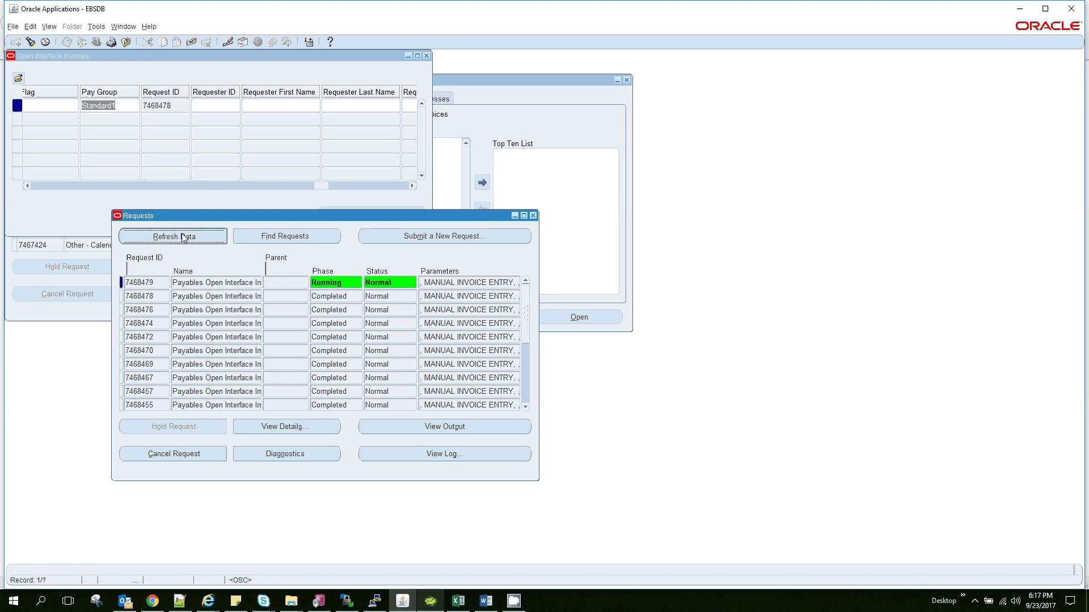
{"action": "left_click", "coordinate": [396, 427]}
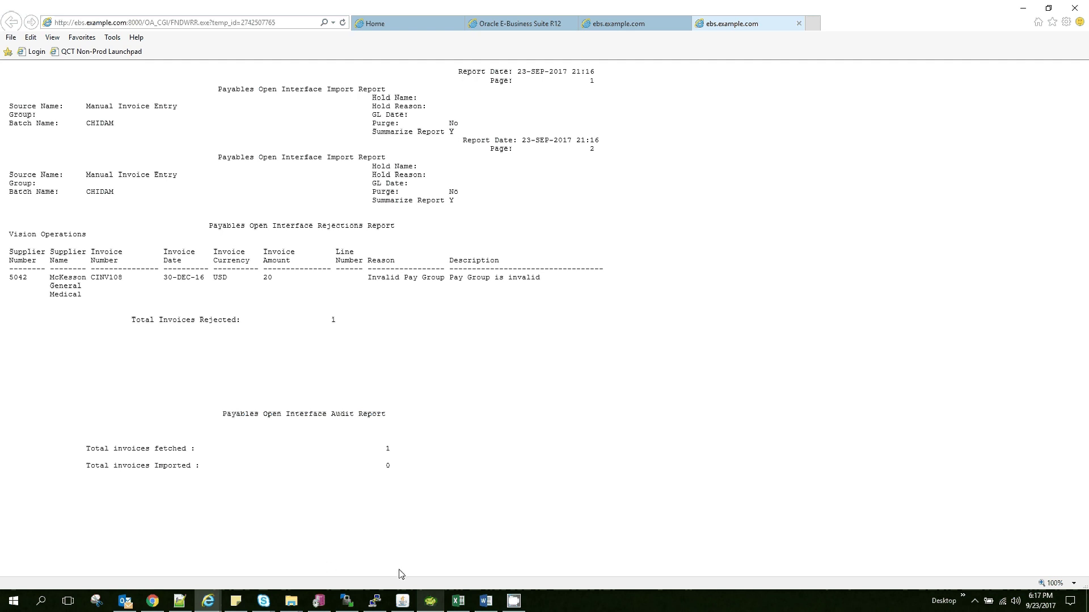
Step: Switch to Toad for Oracle and query AP_INTERFACE_REJECTIONS for PARENT_ID 5173446 to check the reject lookup code
{"action": "left_click", "coordinate": [426, 602]}
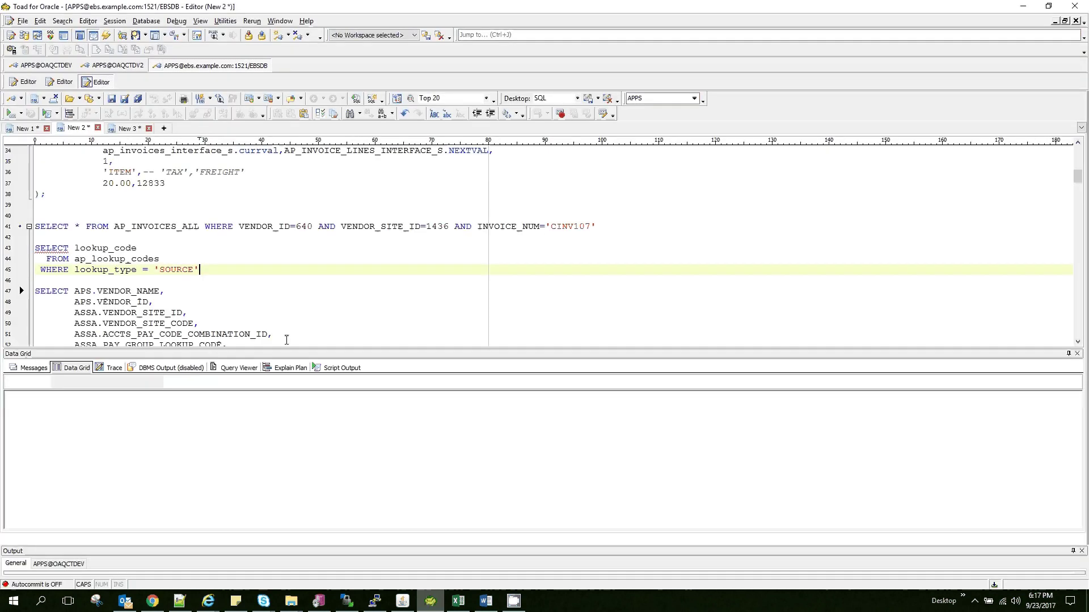
{"action": "scroll", "coordinate": [297, 295], "scroll_direction": "down", "scroll_amount": 13}
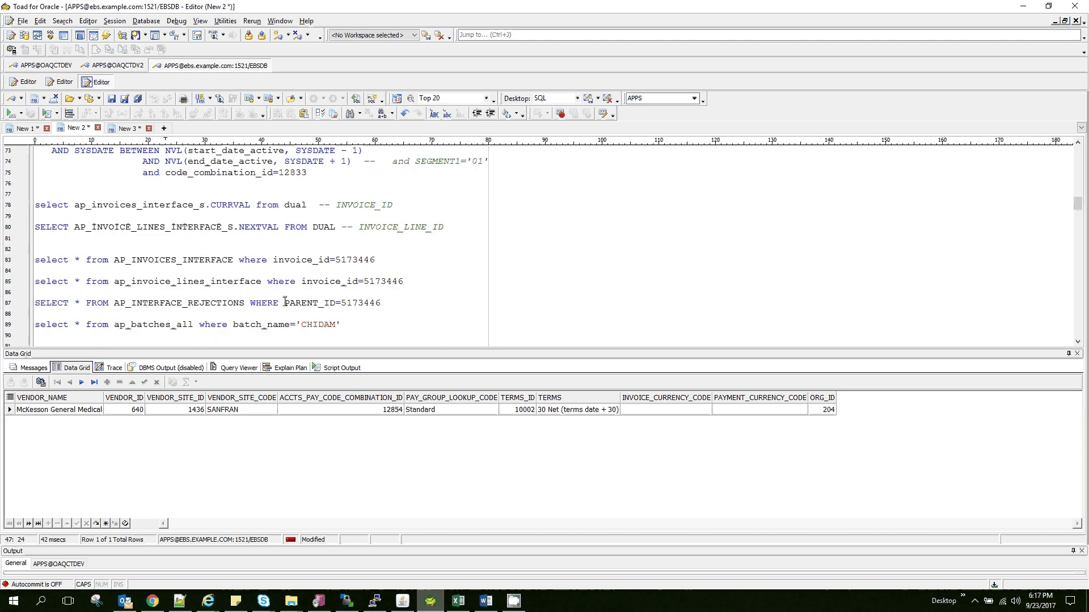
{"action": "left_click", "coordinate": [285, 303]}
{"action": "key", "text": "F9"}
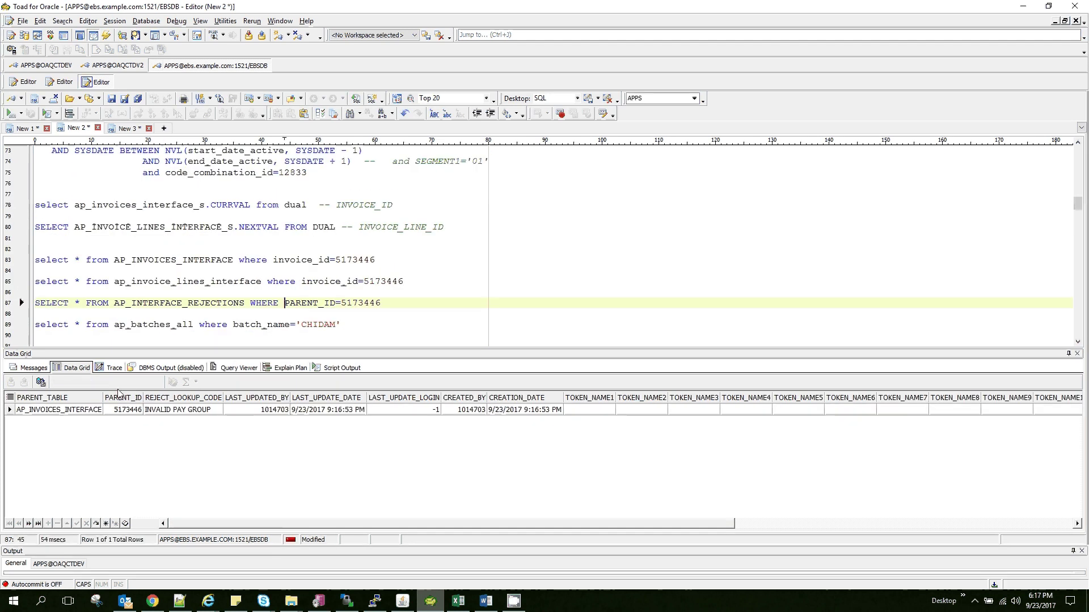
{"action": "left_click", "coordinate": [176, 410]}
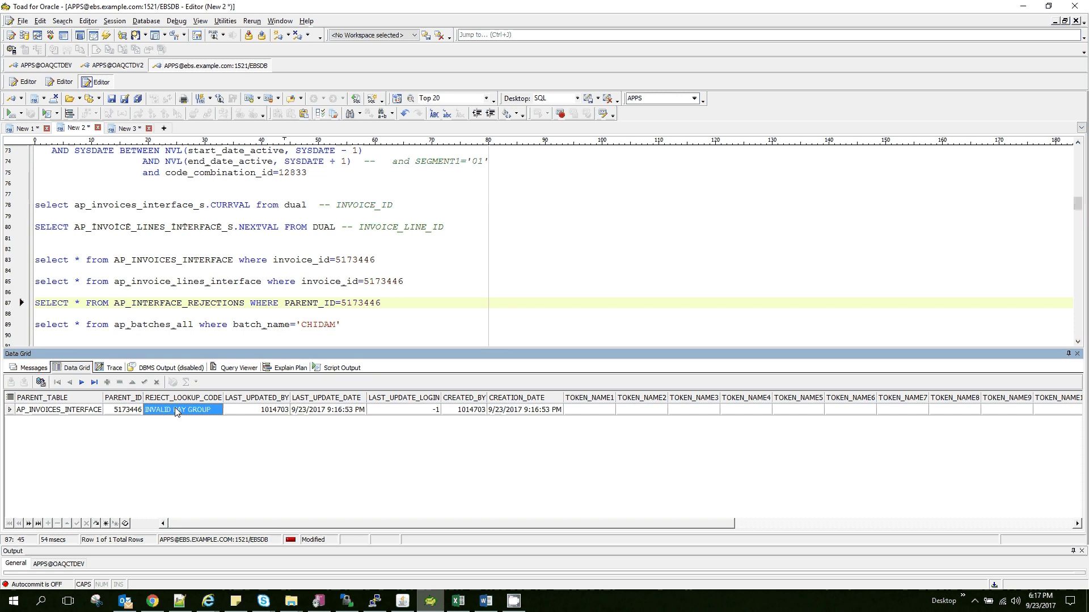
{"action": "left_click", "coordinate": [402, 300]}
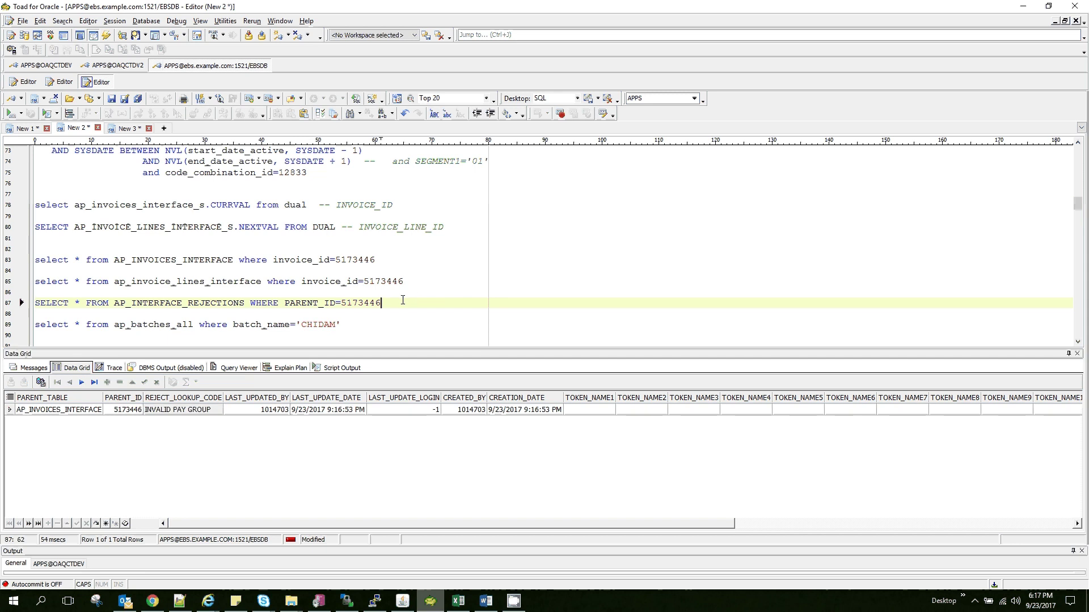
Step: Switch back to Oracle Applications and copy the invoice number of the open interface invoice
{"action": "left_click", "coordinate": [401, 603]}
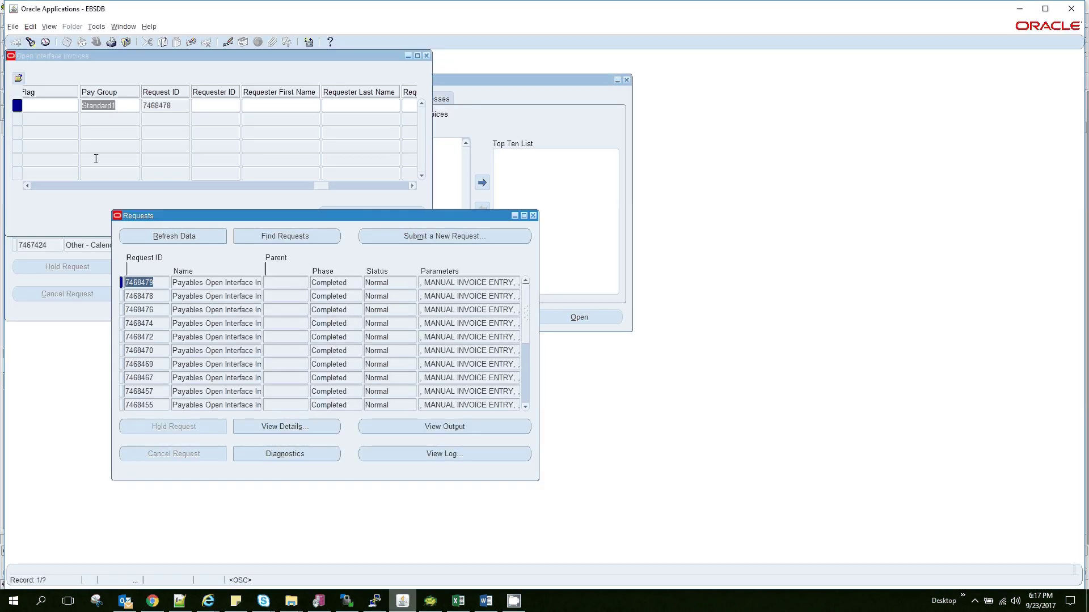
{"action": "left_click", "coordinate": [77, 185]}
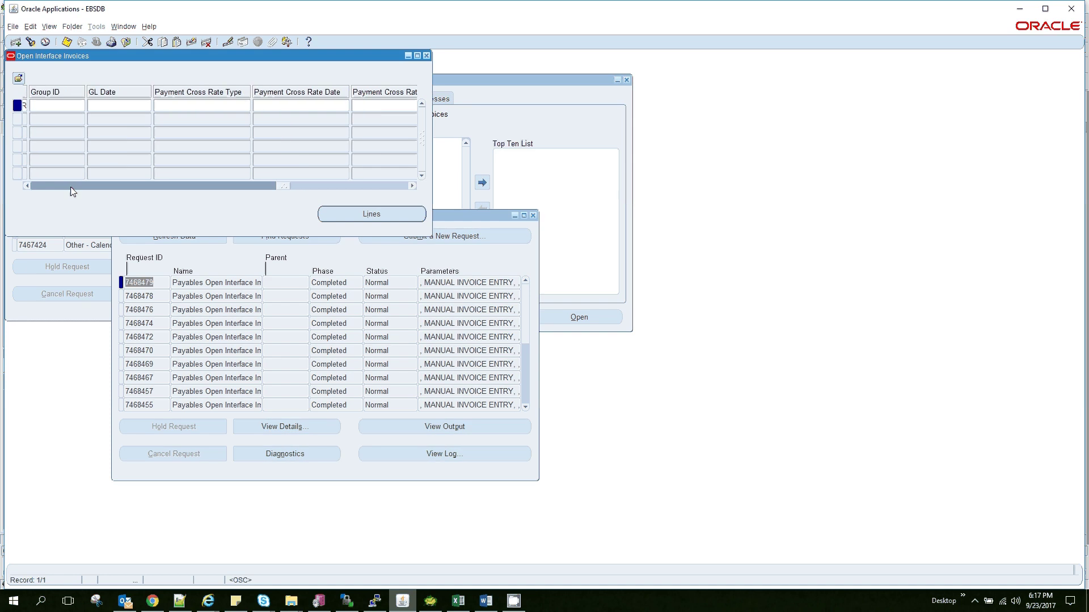
{"action": "left_click_drag", "start_coordinate": [73, 191], "coordinate": [31, 186]}
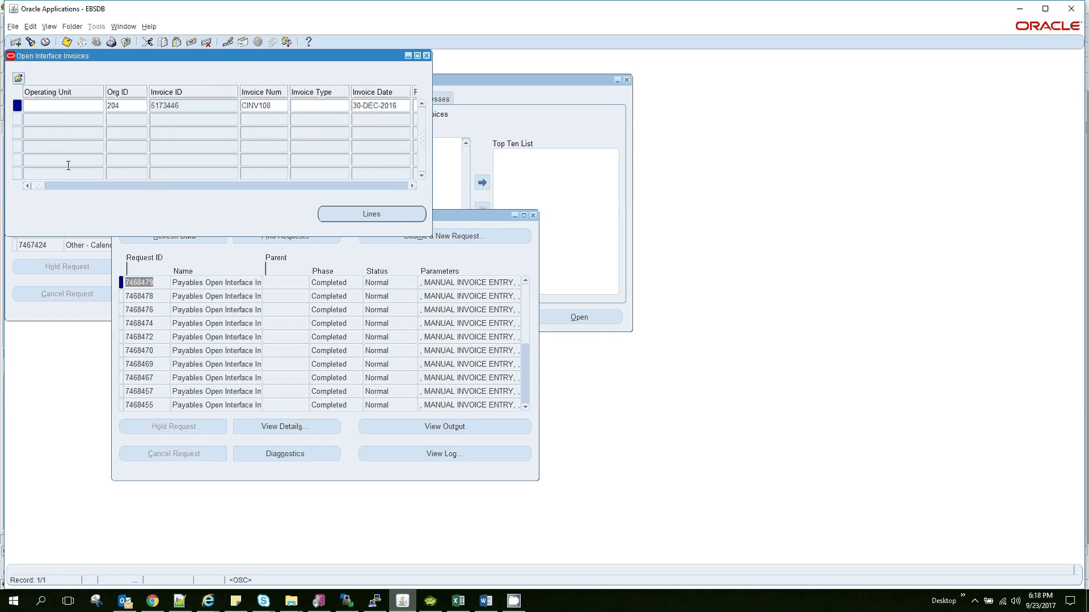
{"action": "left_click", "coordinate": [277, 105]}
{"action": "key", "text": "ctrl+c"}
Step: Query the open interface invoices without entering any search criteria
{"action": "key", "text": "F11"}
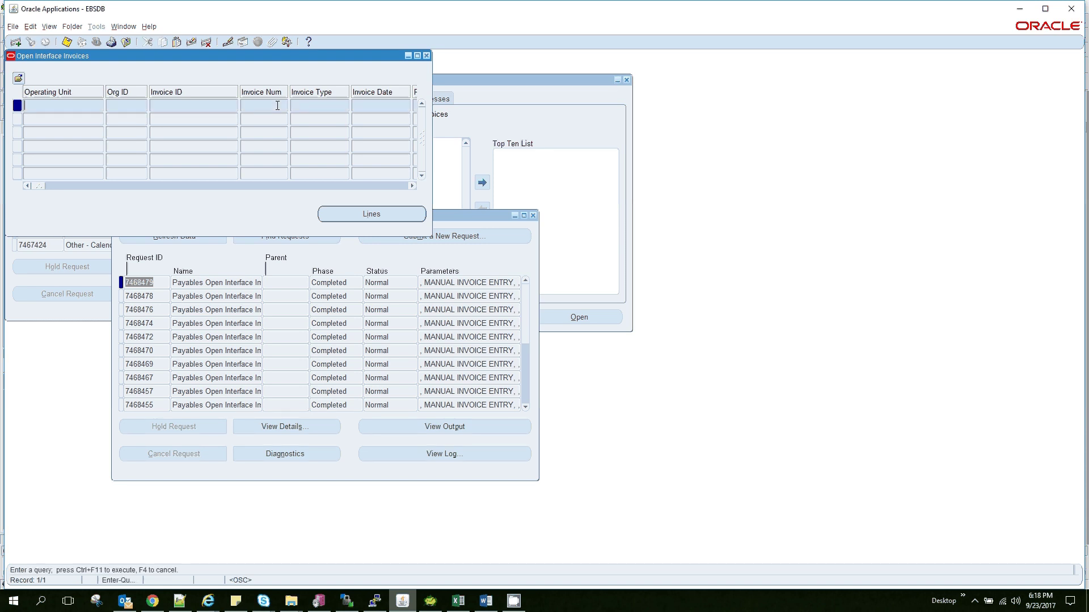
{"action": "left_click", "coordinate": [68, 26]}
{"action": "mouse_move", "coordinate": [46, 26]}
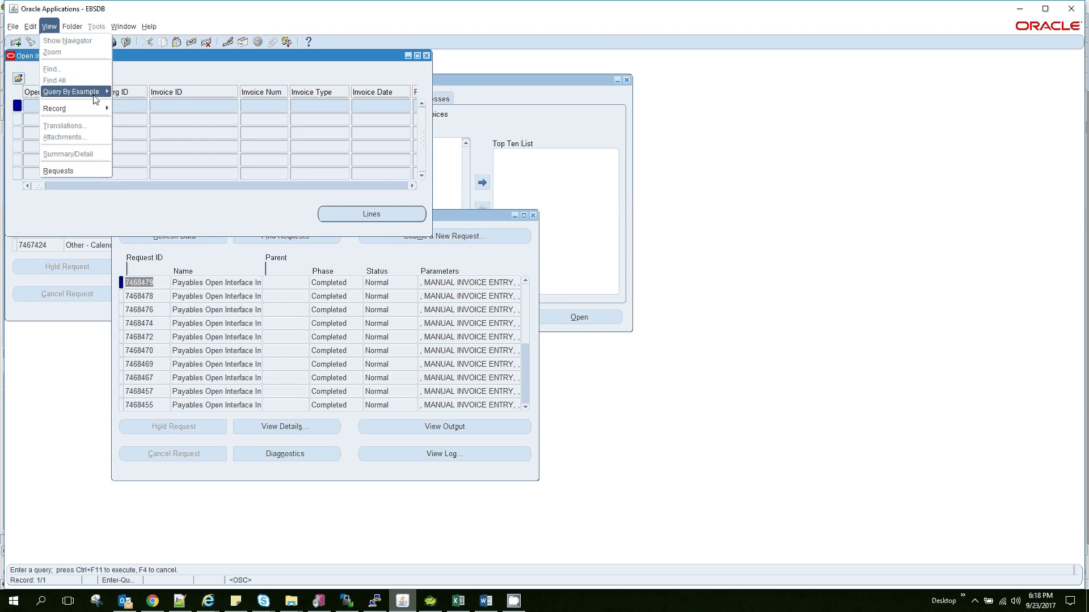
{"action": "mouse_move", "coordinate": [95, 92]}
{"action": "left_click", "coordinate": [120, 106]}
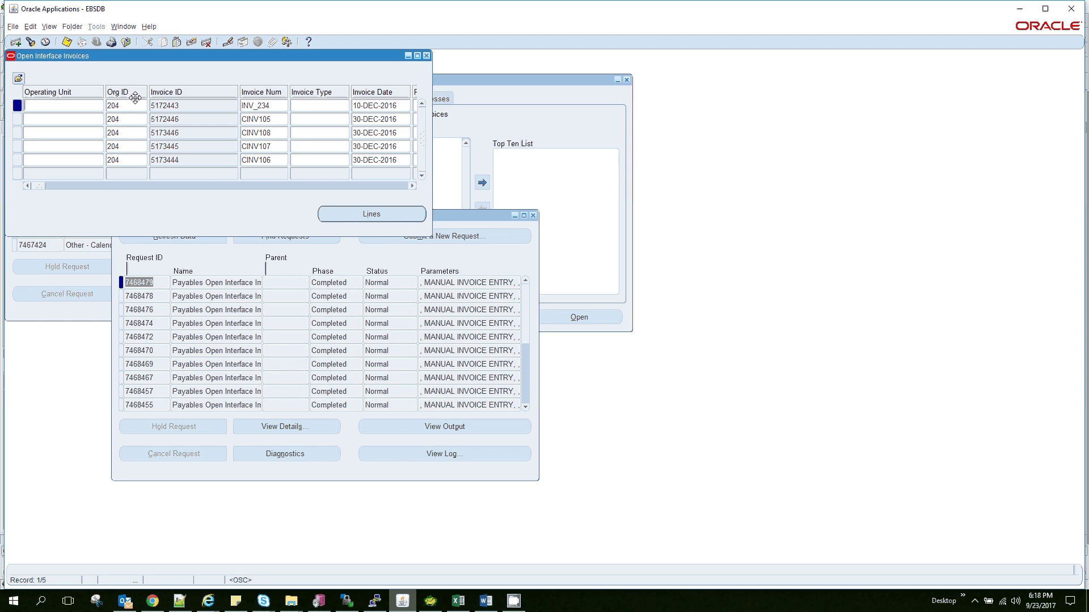
Step: Query the open interface invoices for invoice number CINV108 using the copied value
{"action": "key", "text": "F11"}
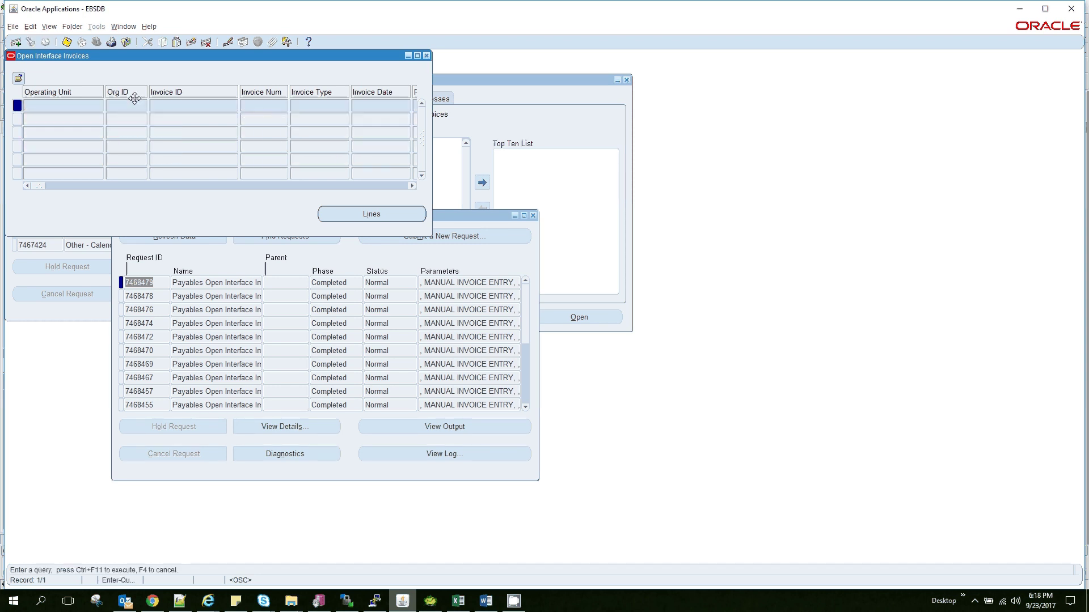
{"action": "left_click", "coordinate": [270, 106]}
{"action": "key", "text": "ctrl+v"}
{"action": "left_click", "coordinate": [50, 27]}
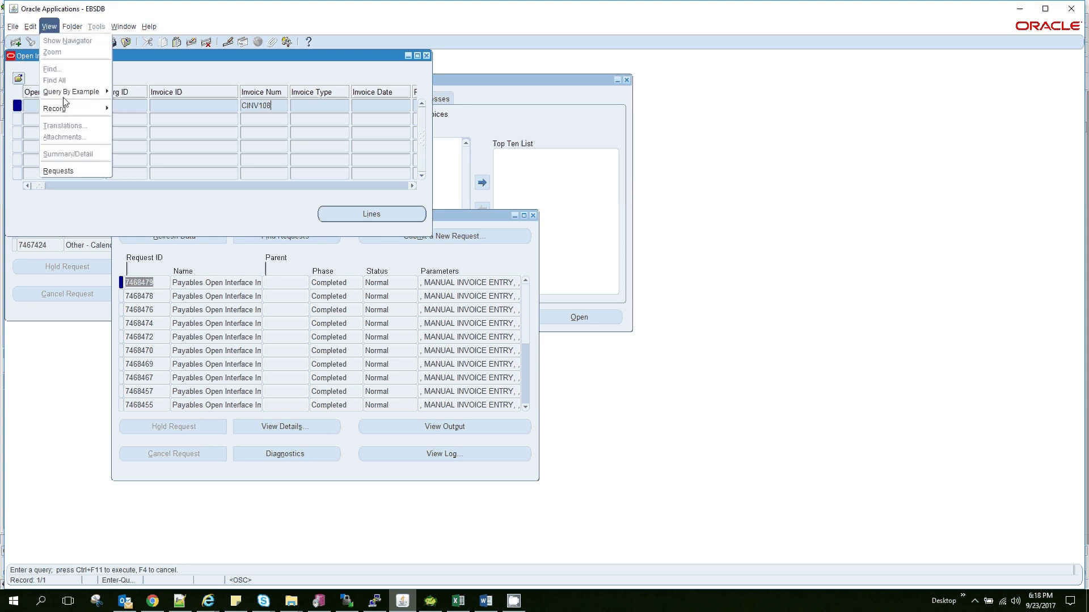
{"action": "mouse_move", "coordinate": [85, 92]}
{"action": "left_click", "coordinate": [123, 100]}
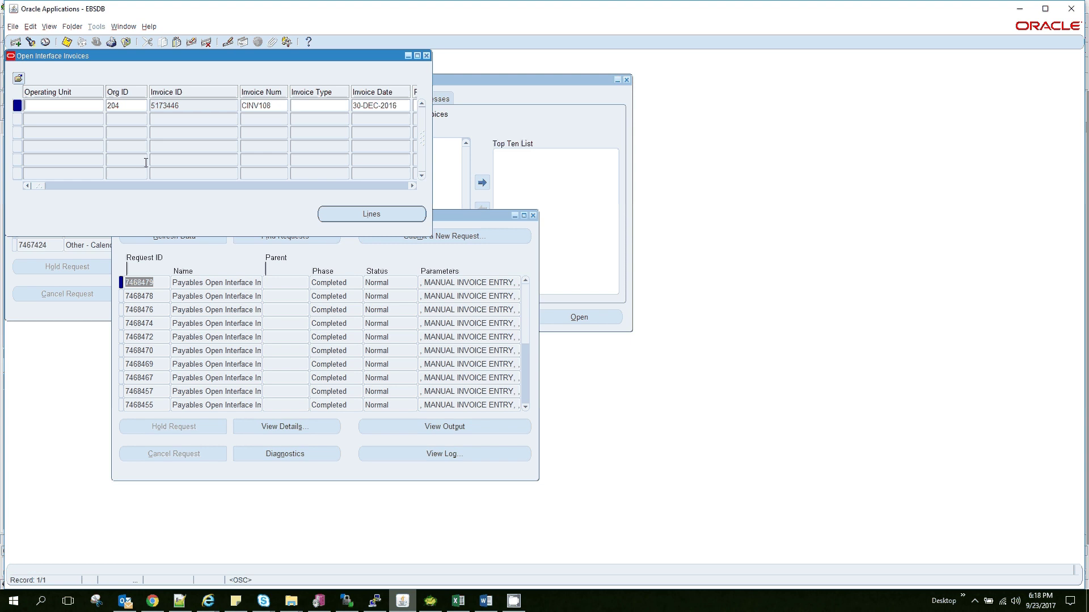
Step: Set the pay group of open interface invoice CINV108 to Standard and save the record
{"action": "left_click_drag", "start_coordinate": [42, 188], "coordinate": [271, 186]}
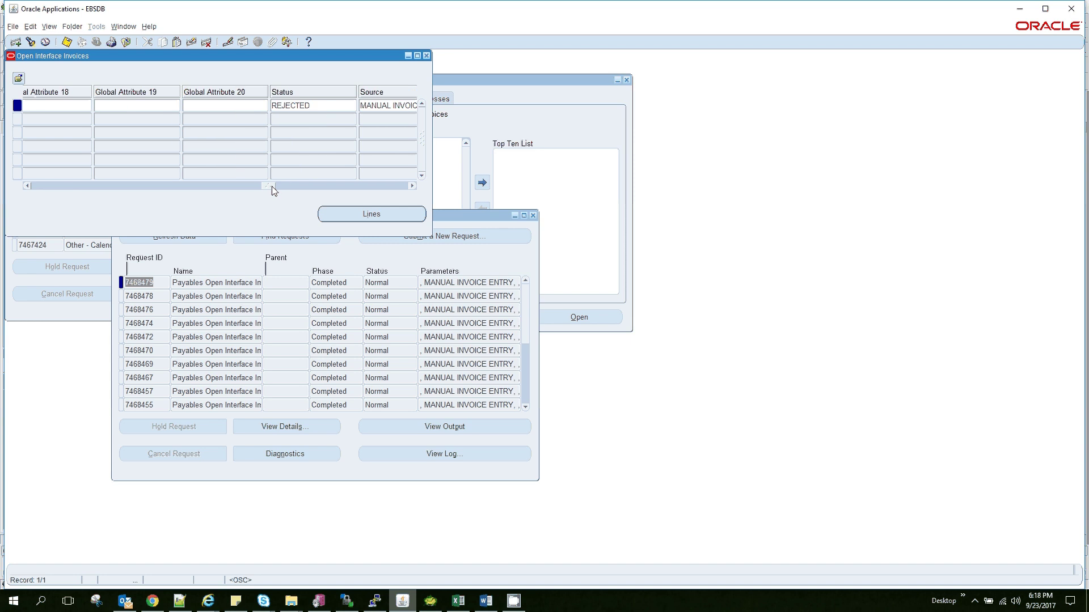
{"action": "double_click", "coordinate": [332, 105]}
{"action": "left_click", "coordinate": [332, 104]}
{"action": "left_click_drag", "start_coordinate": [268, 187], "coordinate": [315, 200]}
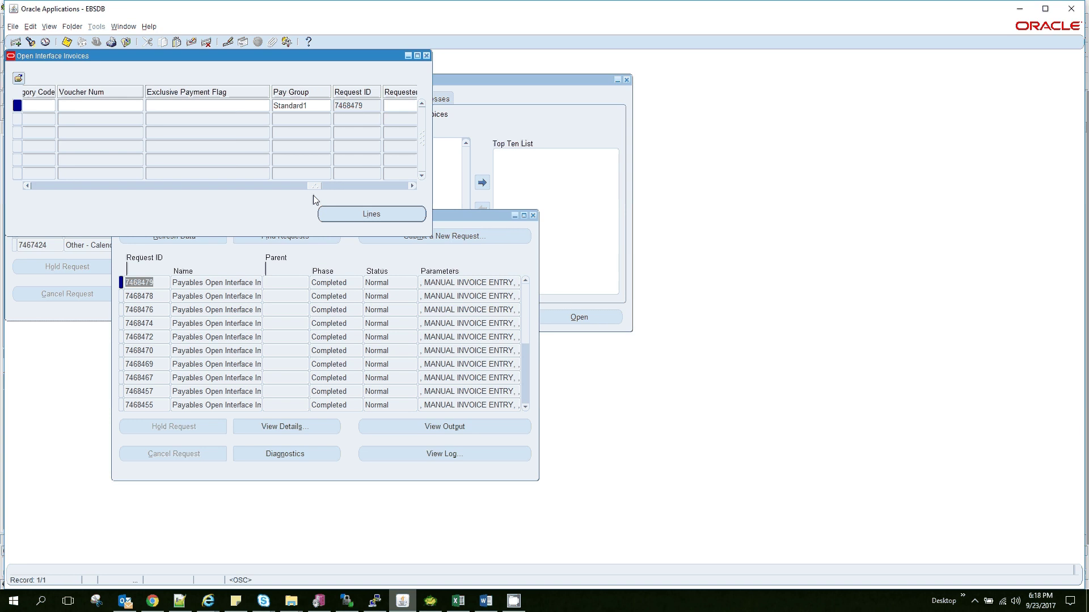
{"action": "left_click", "coordinate": [330, 109]}
{"action": "left_click", "coordinate": [322, 104]}
{"action": "left_click", "coordinate": [67, 42]}
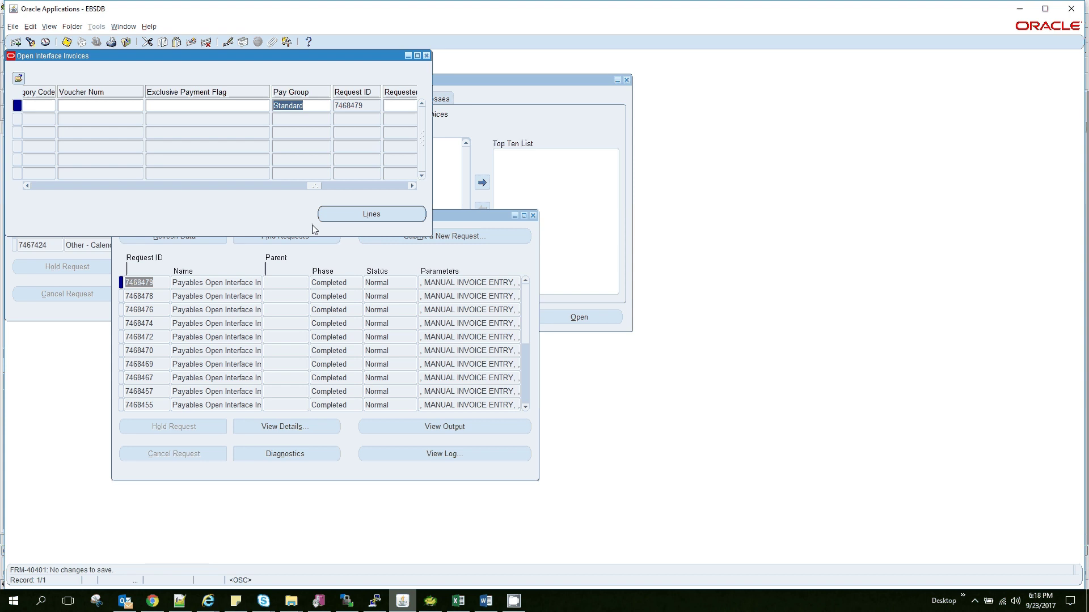
Step: Start a new single request by copying the most recent Payables Open Interface Import request from the past 1 day
{"action": "left_click", "coordinate": [431, 236]}
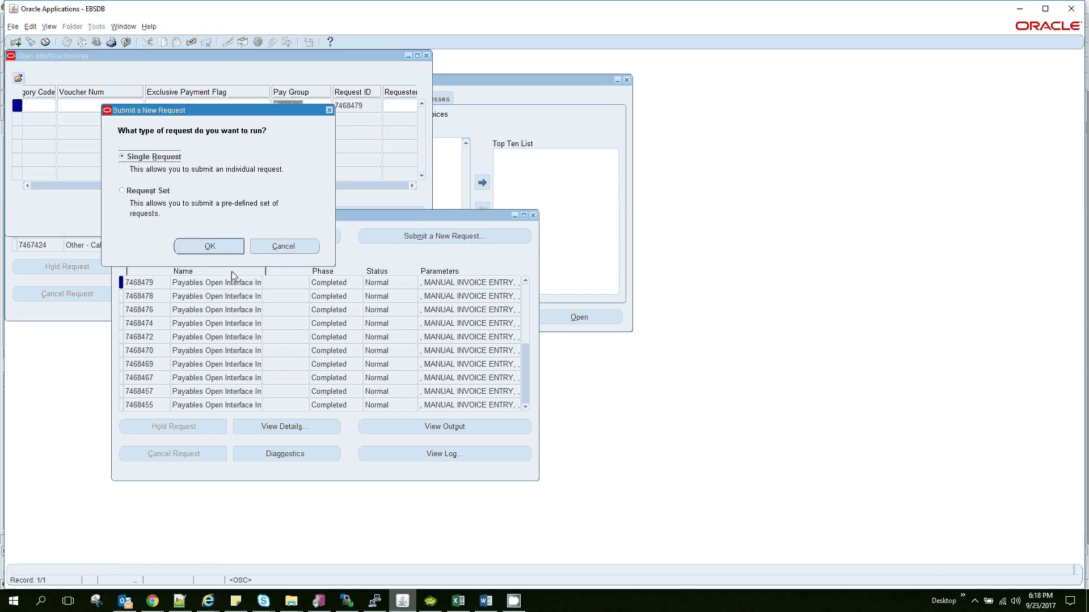
{"action": "left_click", "coordinate": [210, 247]}
{"action": "left_click", "coordinate": [383, 85]}
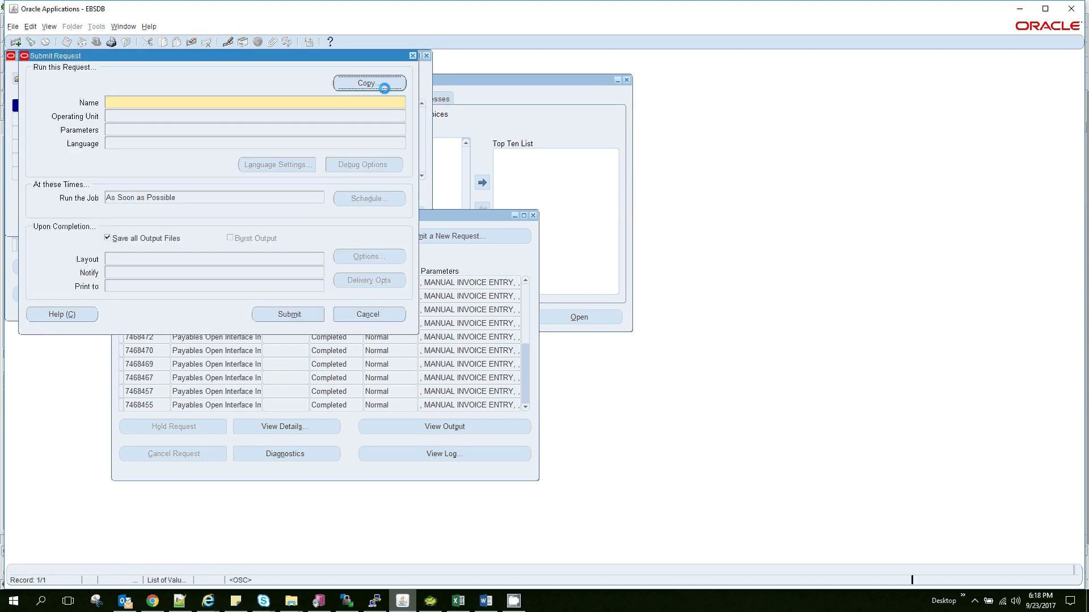
{"action": "left_click", "coordinate": [481, 243]}
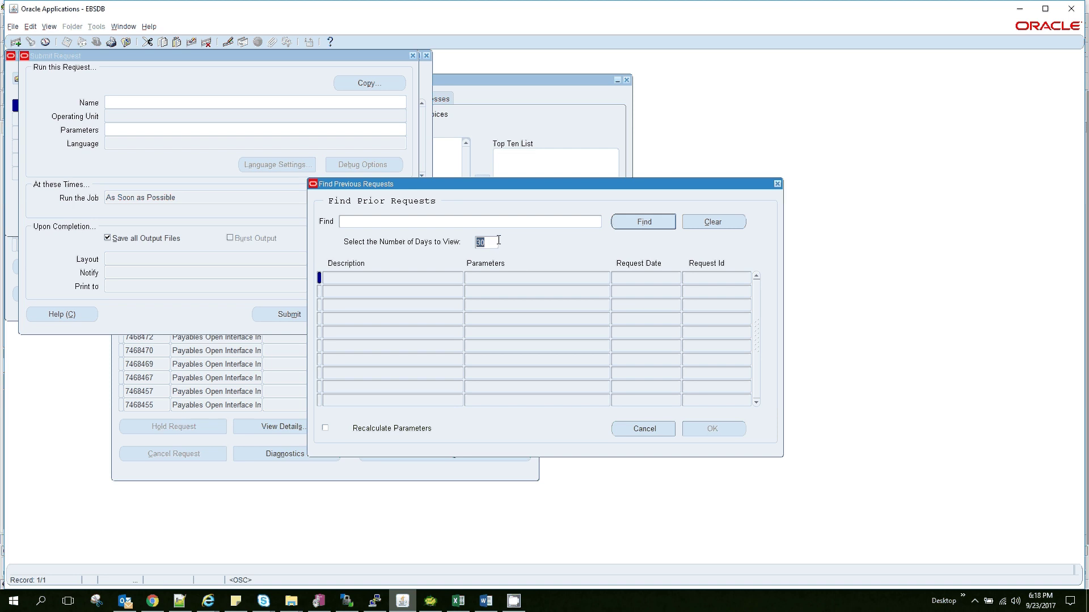
{"action": "type", "text": "1"}
{"action": "left_click", "coordinate": [636, 227]}
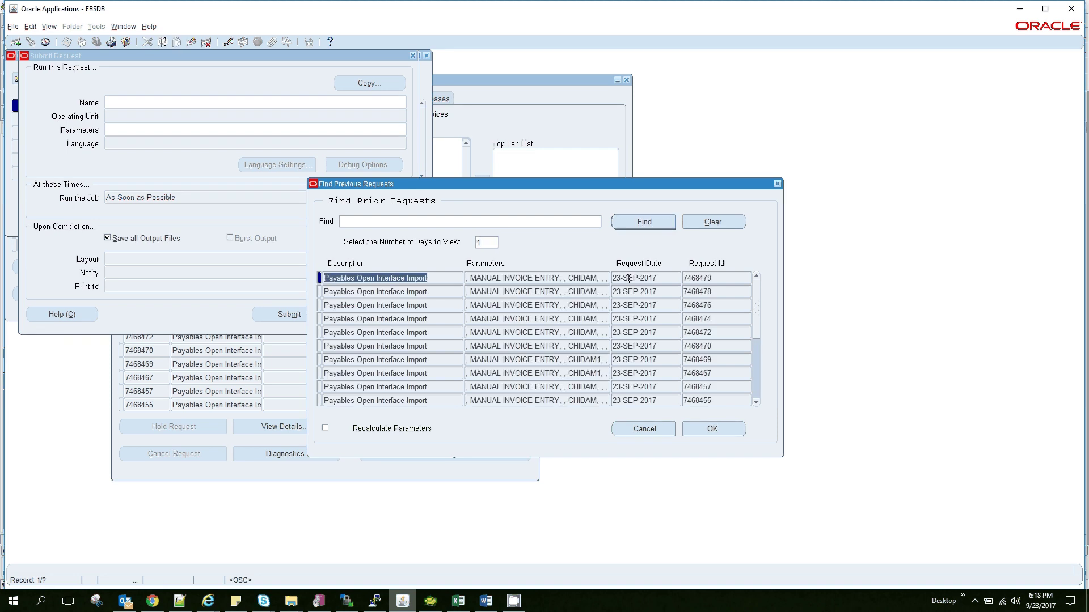
{"action": "left_click", "coordinate": [696, 433]}
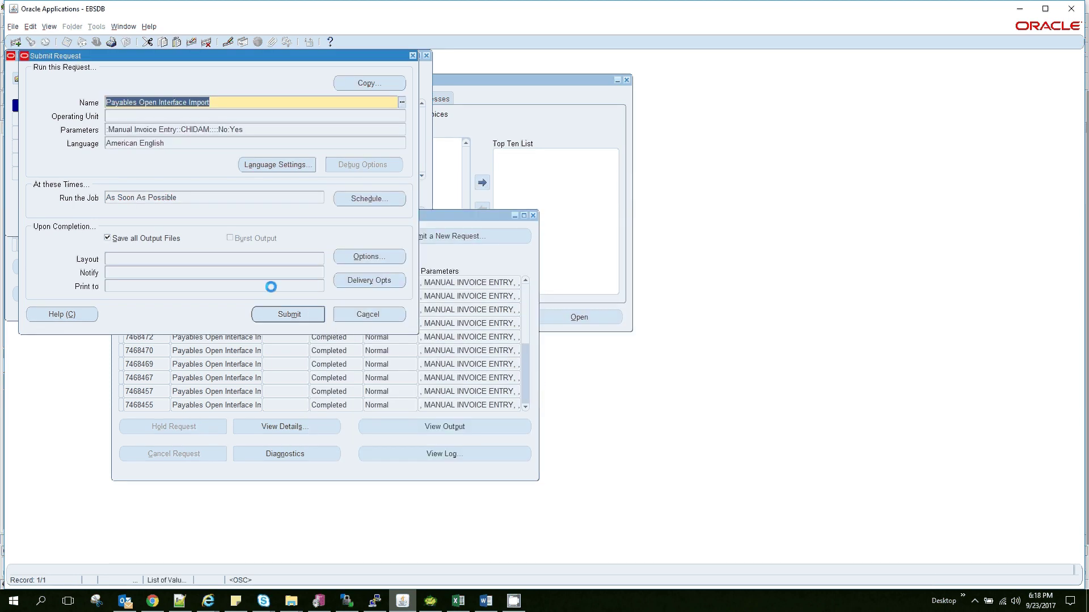
Step: Set the request's Purge parameter to Yes and submit the import without submitting another request
{"action": "left_click", "coordinate": [292, 130]}
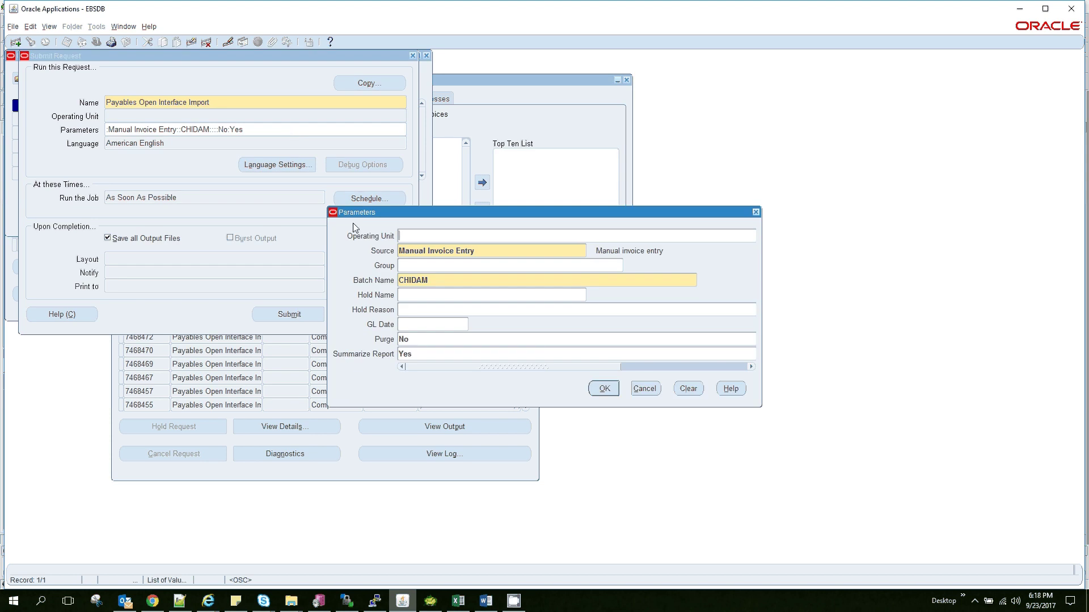
{"action": "left_click", "coordinate": [420, 338]}
{"action": "type", "text": "Yes"}
{"action": "key", "text": "Tab"}
{"action": "left_click", "coordinate": [602, 389]}
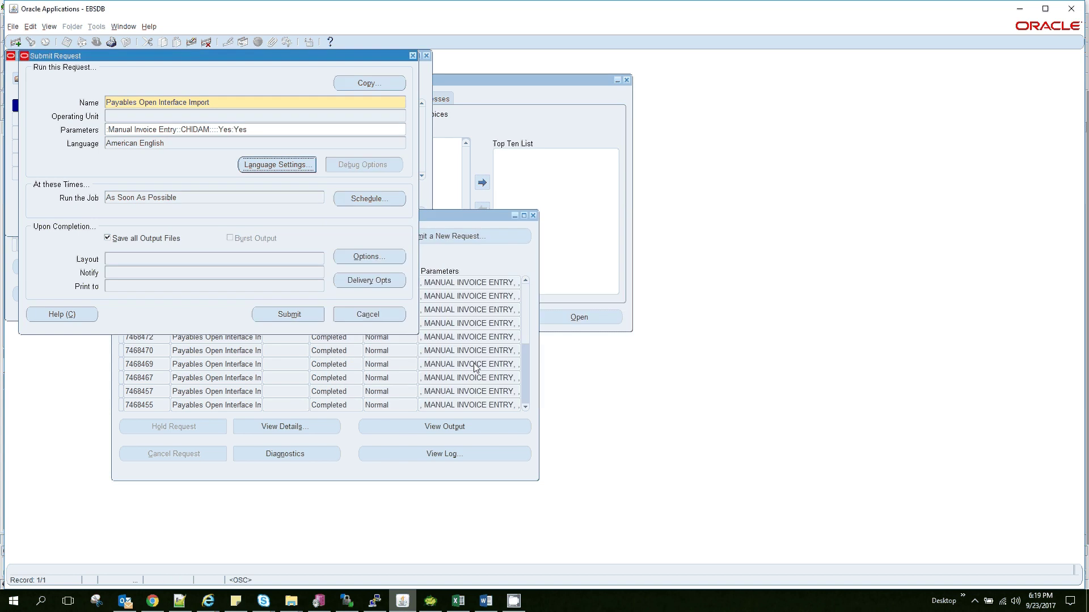
{"action": "left_click", "coordinate": [309, 315]}
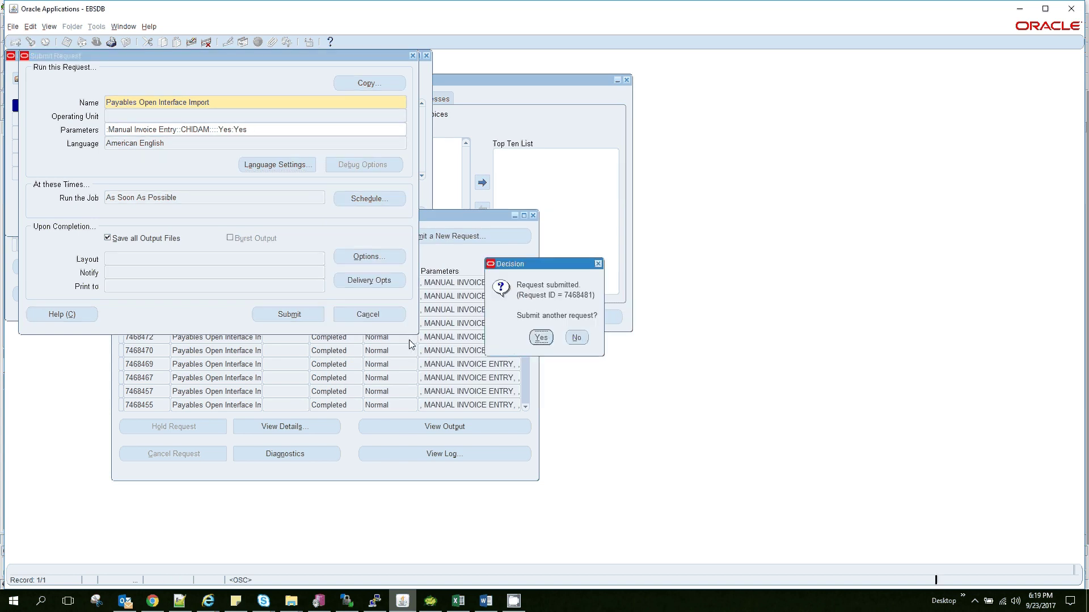
{"action": "left_click", "coordinate": [576, 338]}
Step: Refresh the request list until the new Payables Open Interface Import completes, and open its output report
{"action": "left_click", "coordinate": [160, 236]}
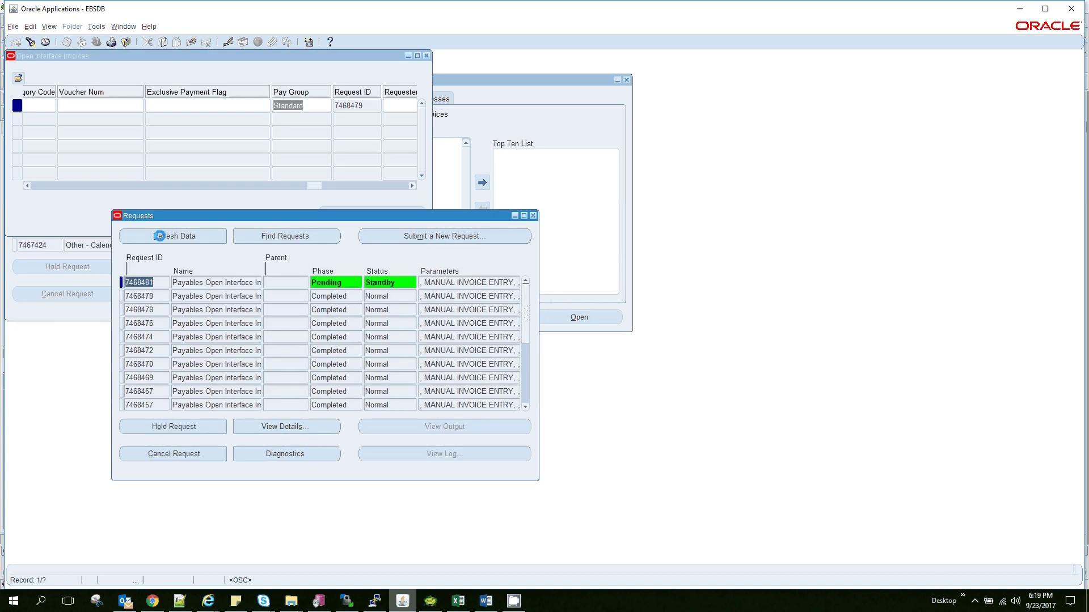
{"action": "left_click", "coordinate": [160, 236]}
{"action": "left_click", "coordinate": [160, 236]}
{"action": "left_click", "coordinate": [160, 236]}
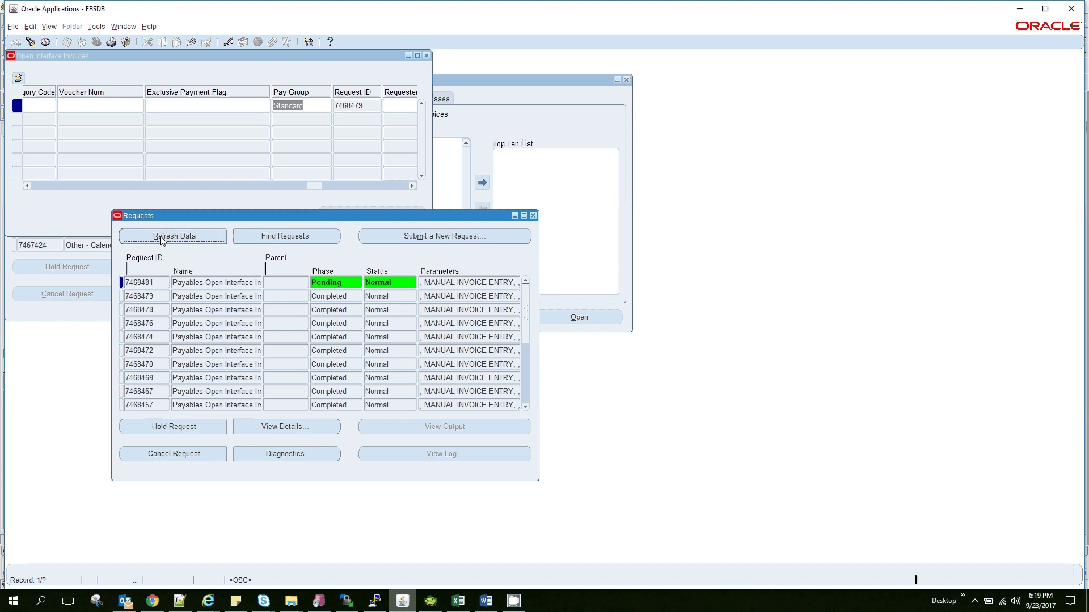
{"action": "left_click", "coordinate": [160, 236]}
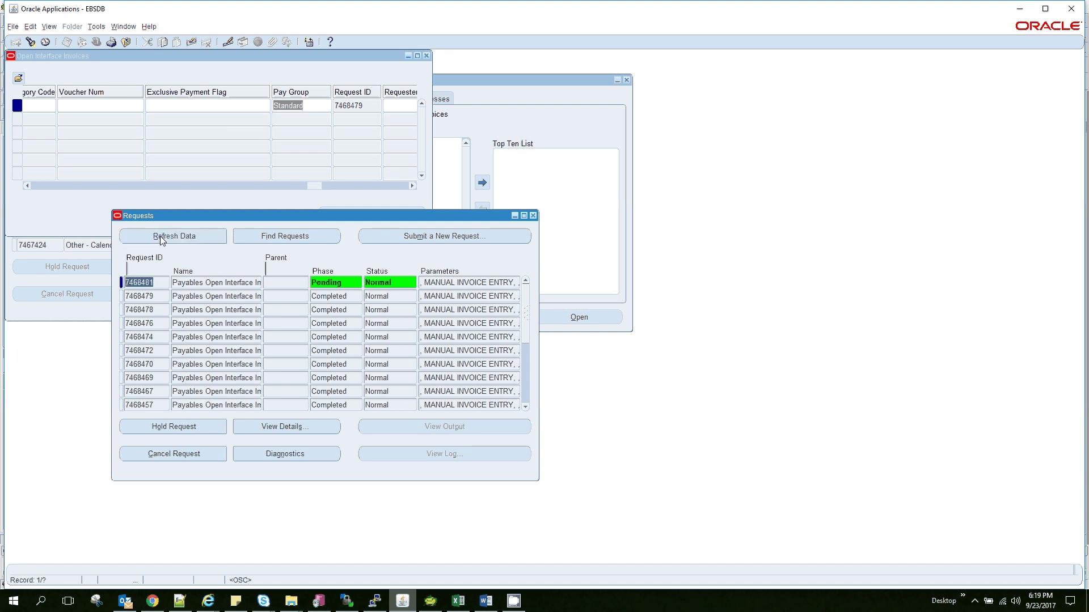
{"action": "left_click", "coordinate": [160, 236]}
{"action": "left_click", "coordinate": [160, 236]}
{"action": "left_click", "coordinate": [160, 236]}
{"action": "left_click", "coordinate": [160, 237]}
{"action": "left_click", "coordinate": [179, 237]}
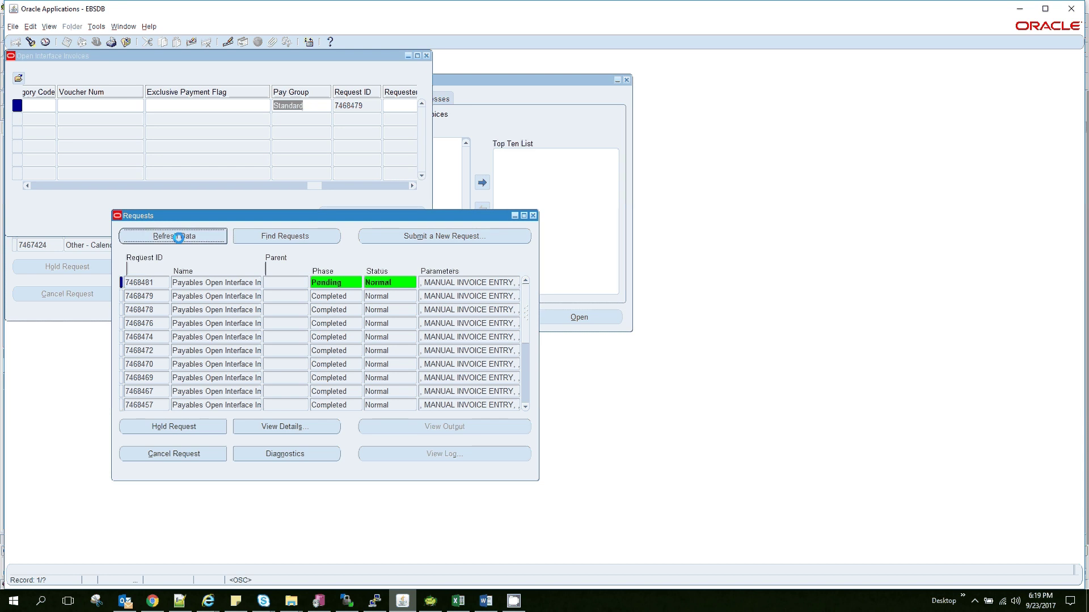
{"action": "left_click", "coordinate": [179, 239]}
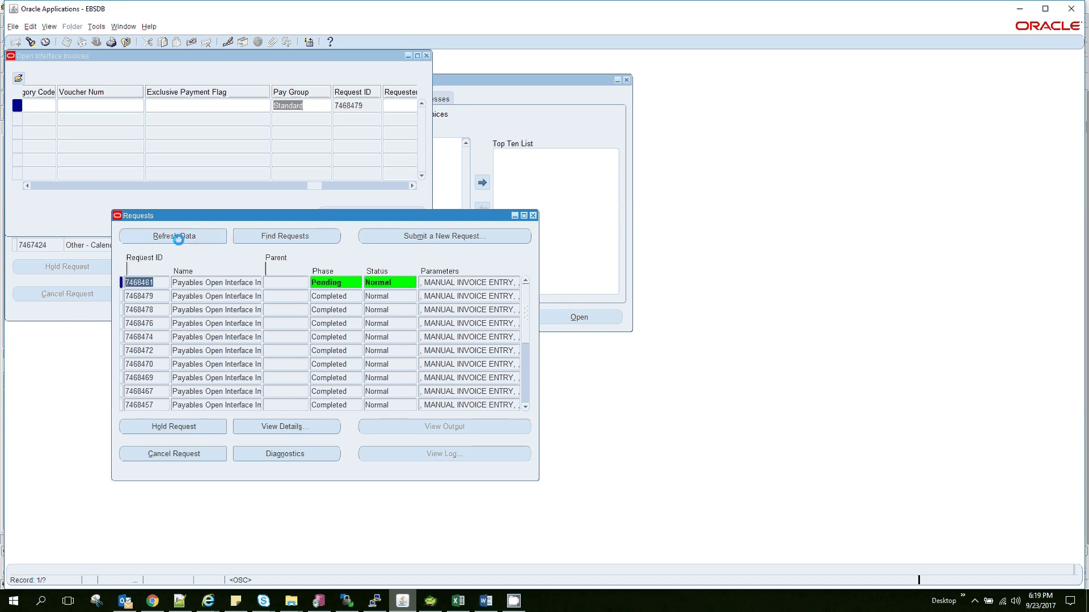
{"action": "left_click", "coordinate": [179, 241]}
{"action": "left_click", "coordinate": [189, 237]}
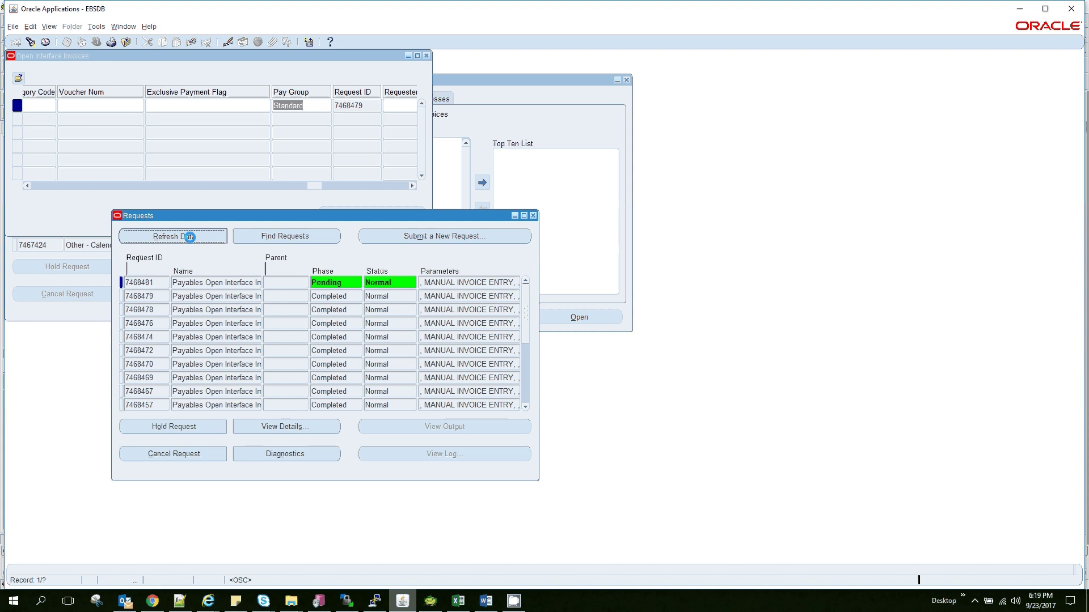
{"action": "left_click", "coordinate": [189, 238]}
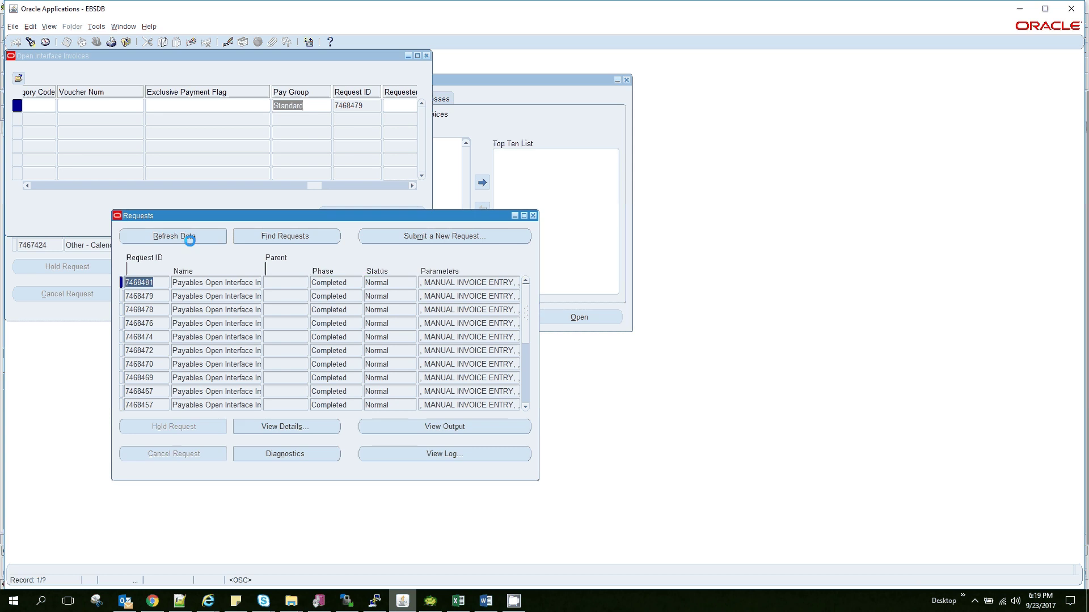
{"action": "left_click", "coordinate": [450, 426]}
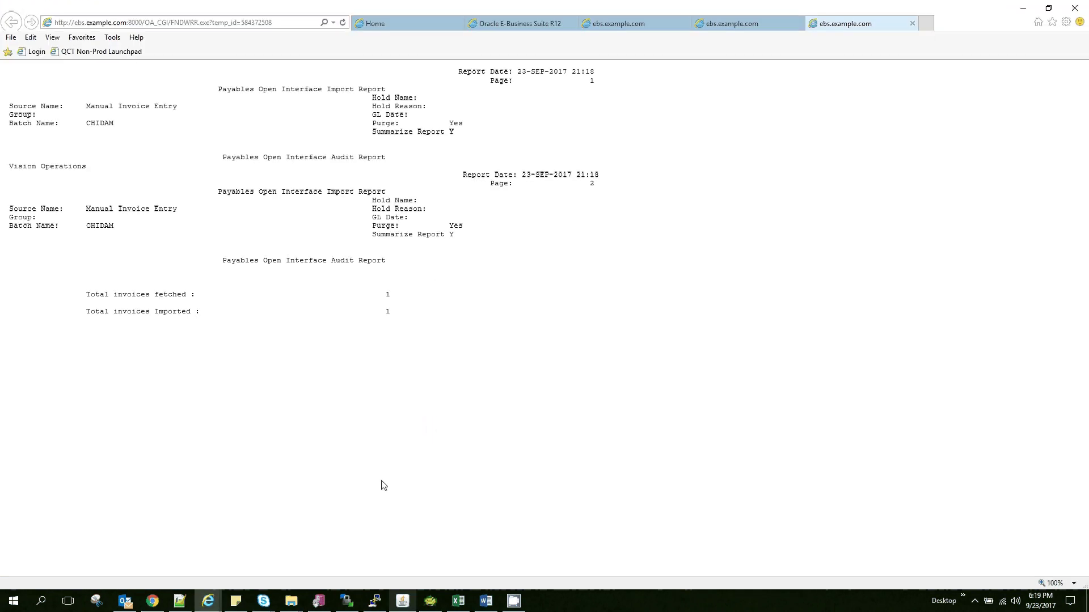
Step: Switch to Toad for Oracle and query the invoice lines interface, invoices interface and interface rejections tables for ID 5173446
{"action": "left_click", "coordinate": [430, 601]}
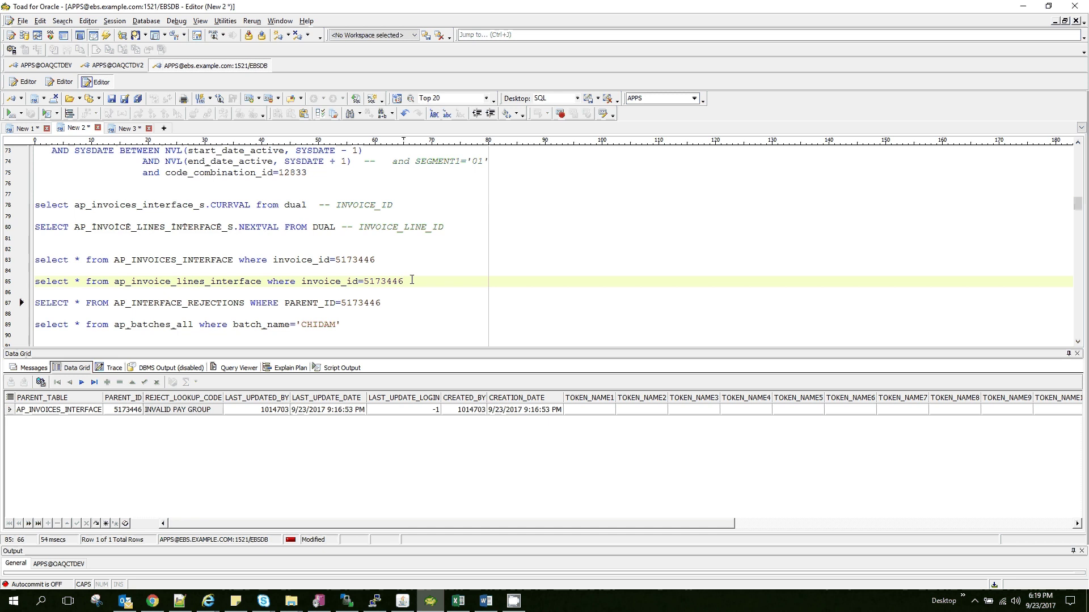
{"action": "key", "text": "F9"}
{"action": "left_click", "coordinate": [400, 261]}
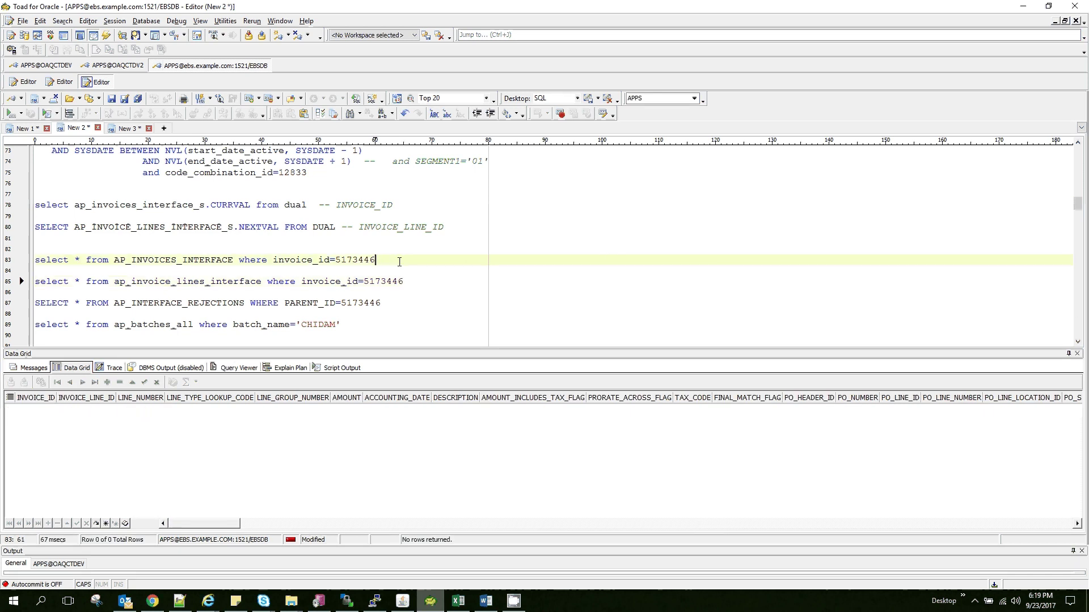
{"action": "key", "text": "F9"}
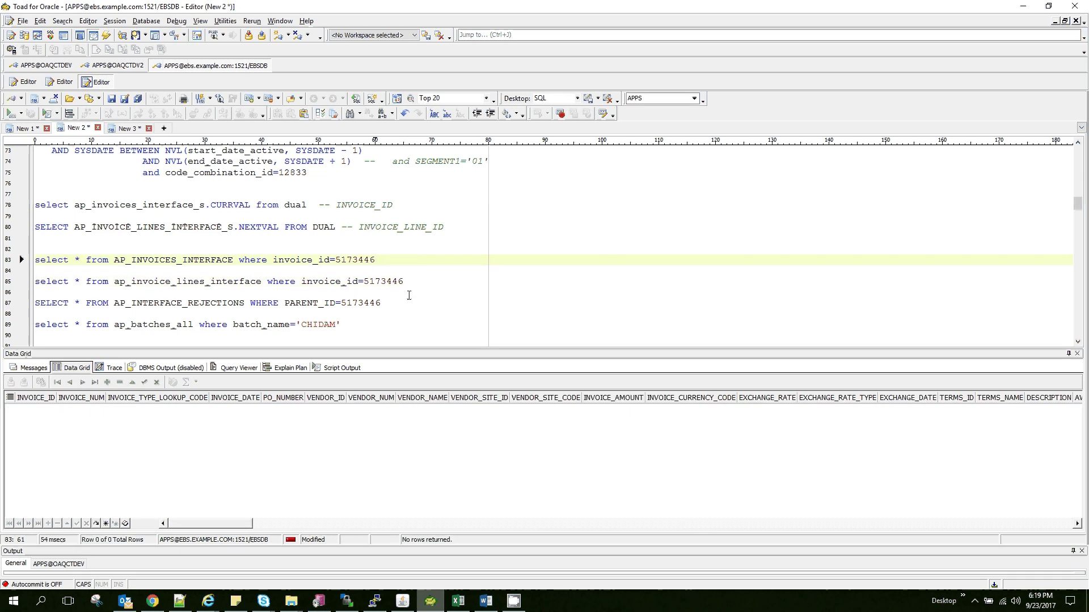
{"action": "left_click", "coordinate": [410, 301]}
{"action": "key", "text": "F9"}
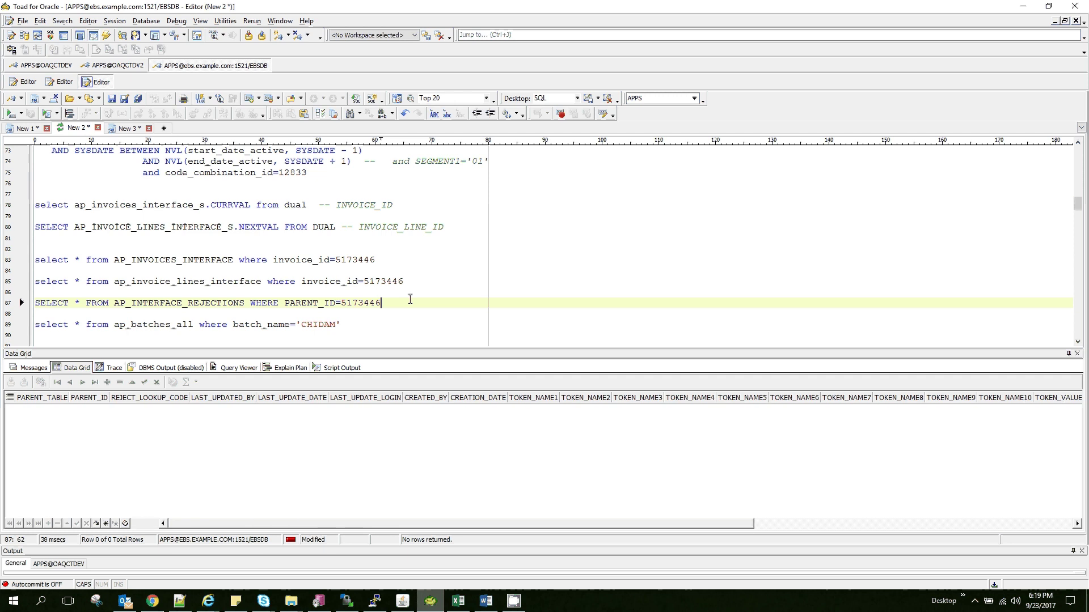
Step: Change the AP_INVOICES_ALL query's invoice number to CINV108, keeping batch ID 471386, and run it
{"action": "left_click", "coordinate": [371, 316]}
{"action": "key", "text": "Down"}
{"action": "key", "text": "Down"}
{"action": "key", "text": "Down"}
{"action": "key", "text": "Down"}
{"action": "key", "text": "Down"}
{"action": "key", "text": "Down"}
{"action": "key", "text": "Down"}
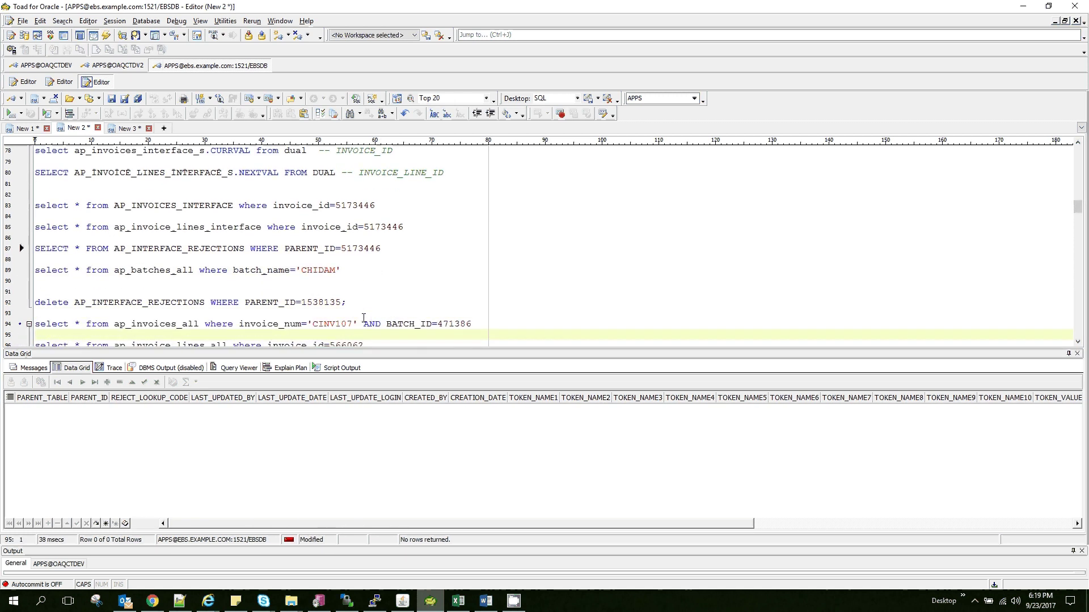
{"action": "left_click", "coordinate": [354, 324]}
{"action": "key", "text": "BackSpace"}
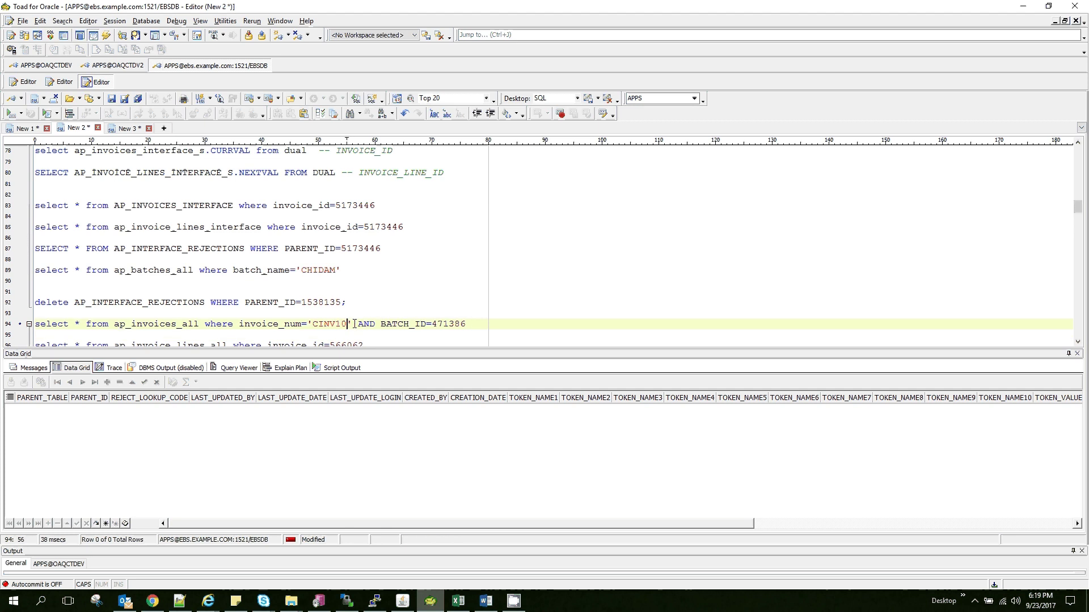
{"action": "type", "text": "8"}
{"action": "key", "text": "F9"}
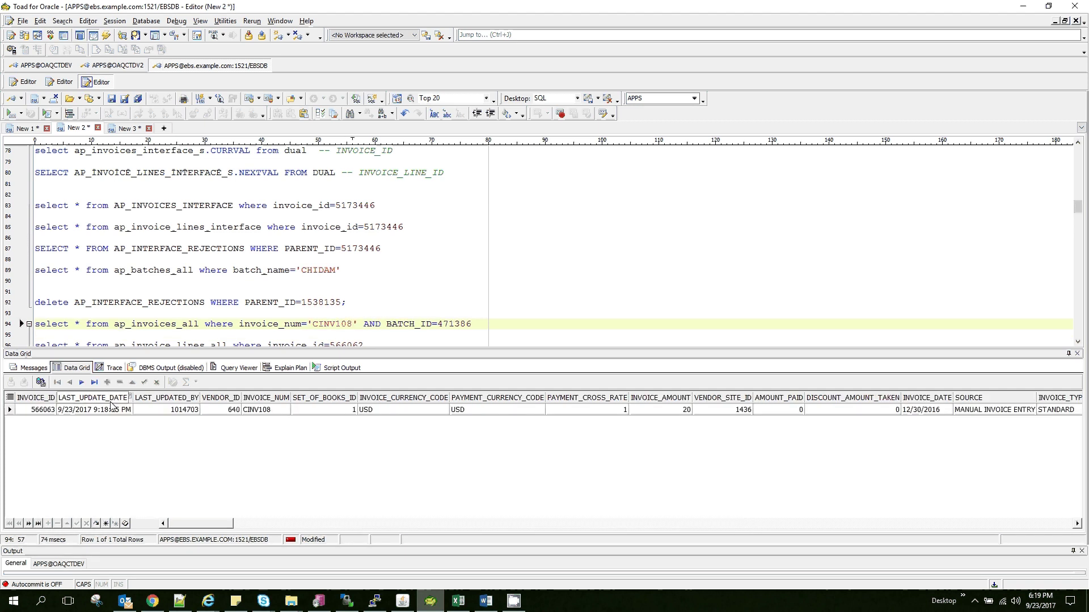
Step: Set the invoice ID in the ap_invoice_lines_all query to 566063 and run it
{"action": "left_click", "coordinate": [36, 413]}
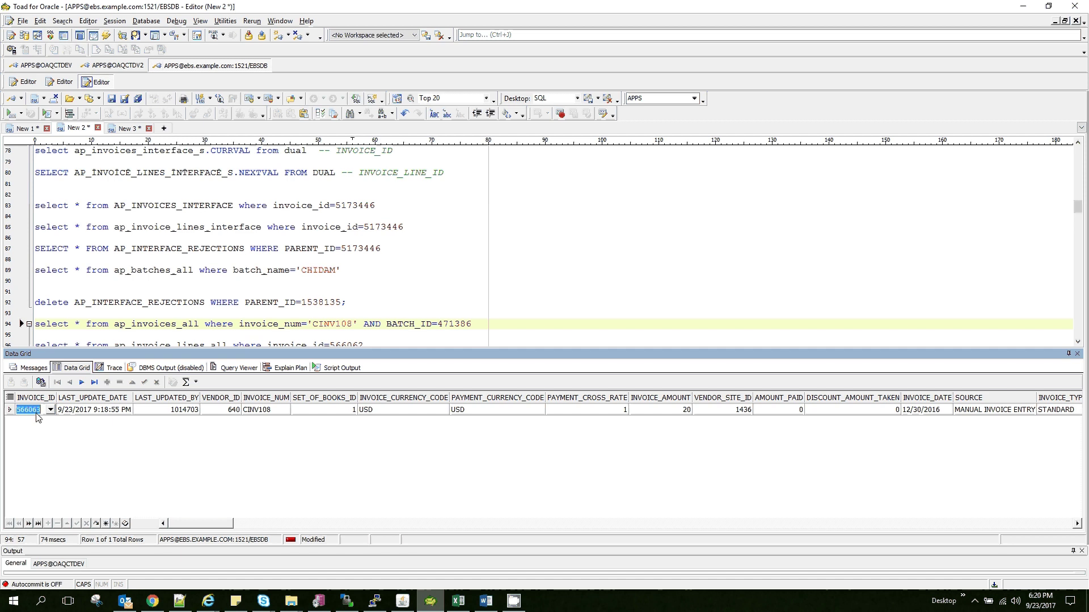
{"action": "scroll", "coordinate": [340, 341], "scroll_direction": "down", "scroll_amount": 1}
{"action": "double_click", "coordinate": [340, 338]}
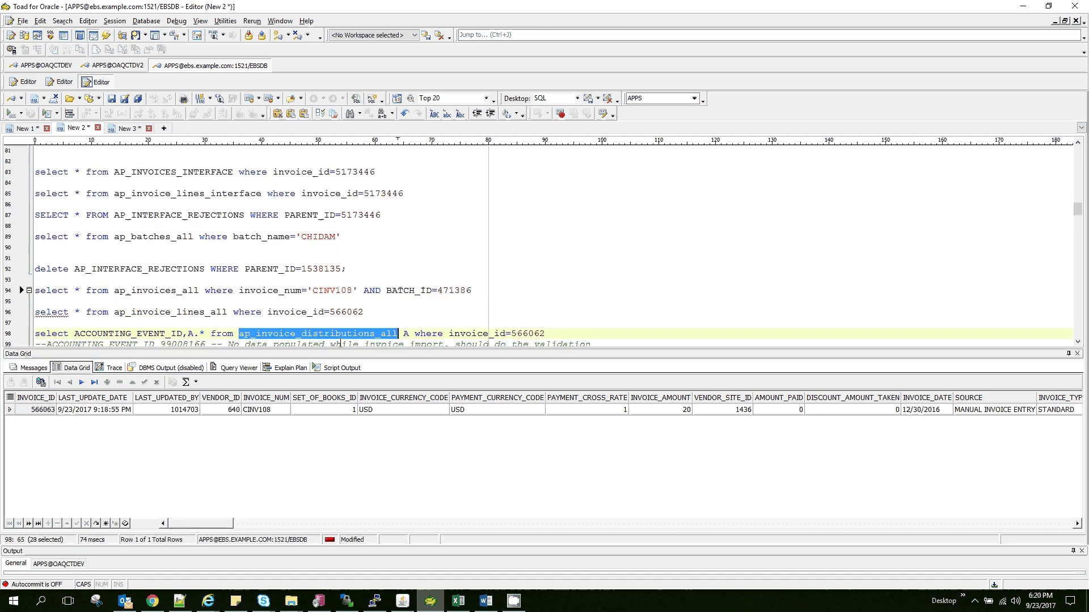
{"action": "left_click", "coordinate": [354, 306]}
{"action": "double_click", "coordinate": [353, 307]}
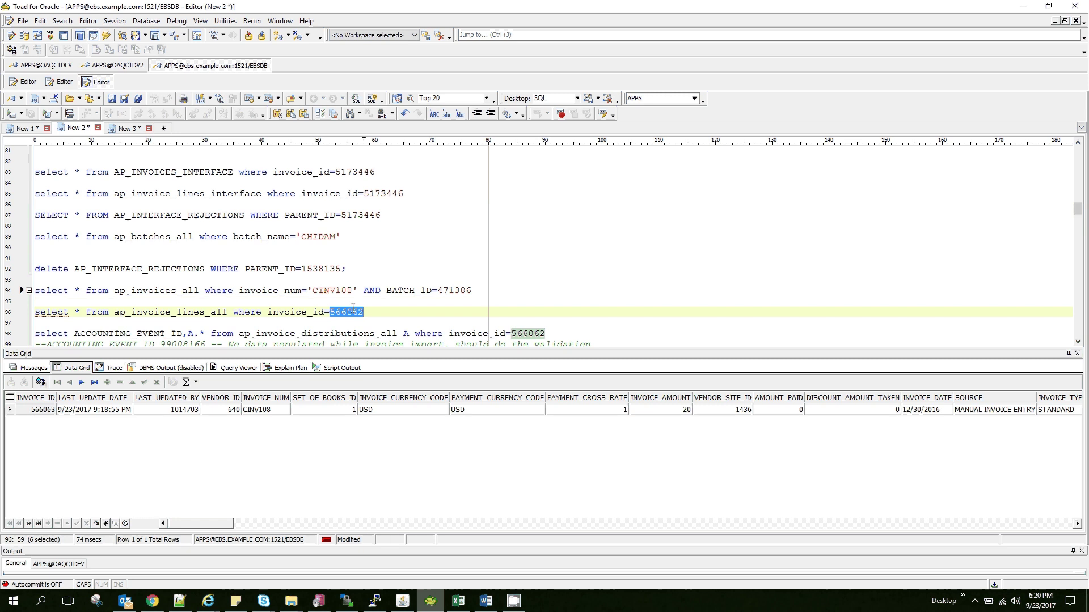
{"action": "type", "text": "566063"}
{"action": "key", "text": "F9"}
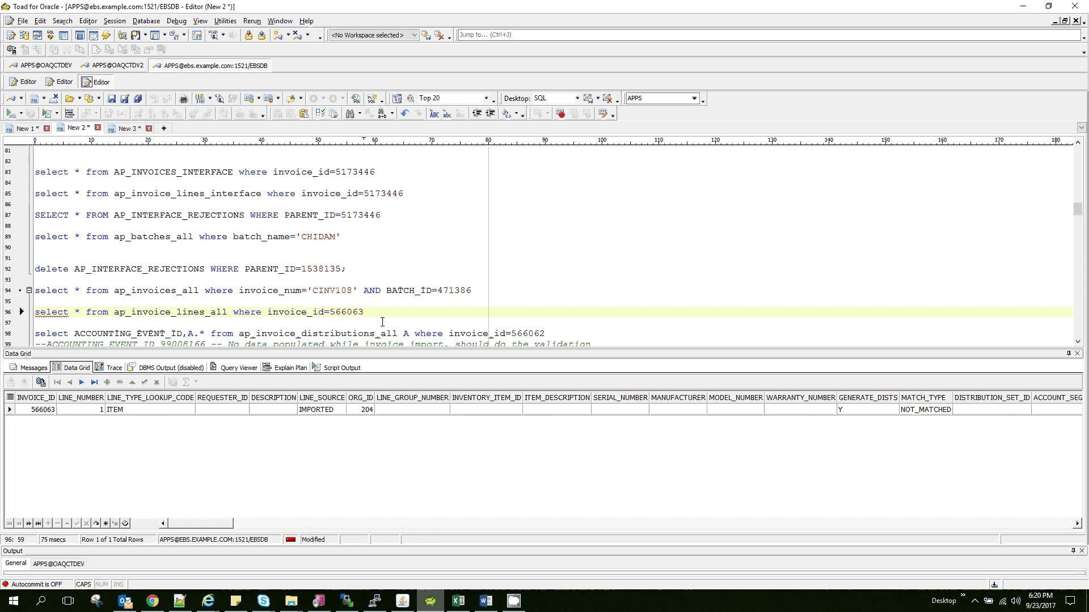
Step: Set the invoice ID in the ap_invoice_distributions_all query to 566063 and run it
{"action": "double_click", "coordinate": [525, 335]}
{"action": "type", "text": "566063"}
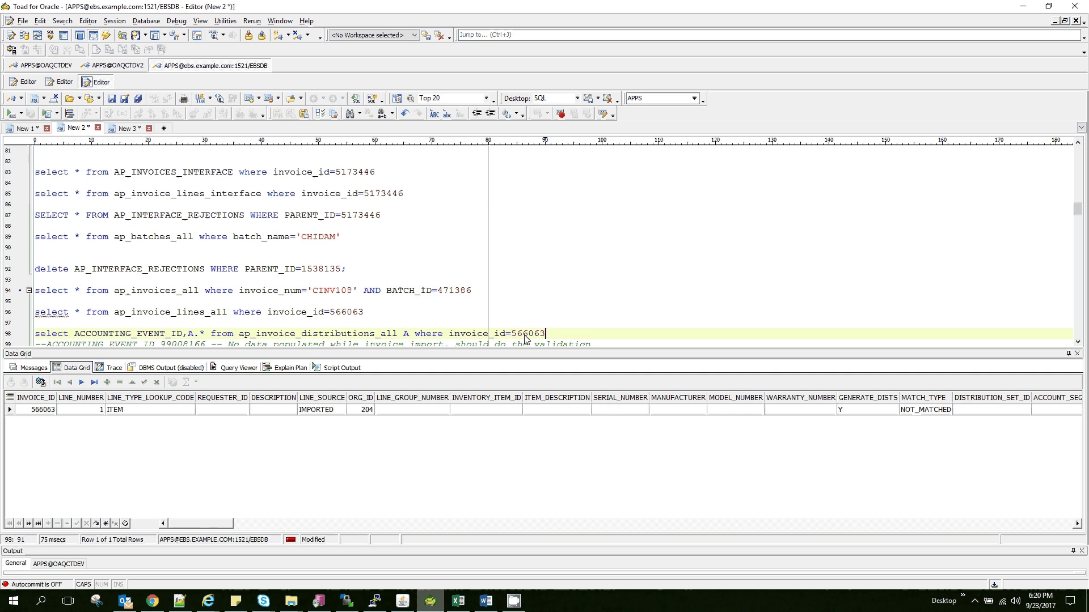
{"action": "key", "text": "F9"}
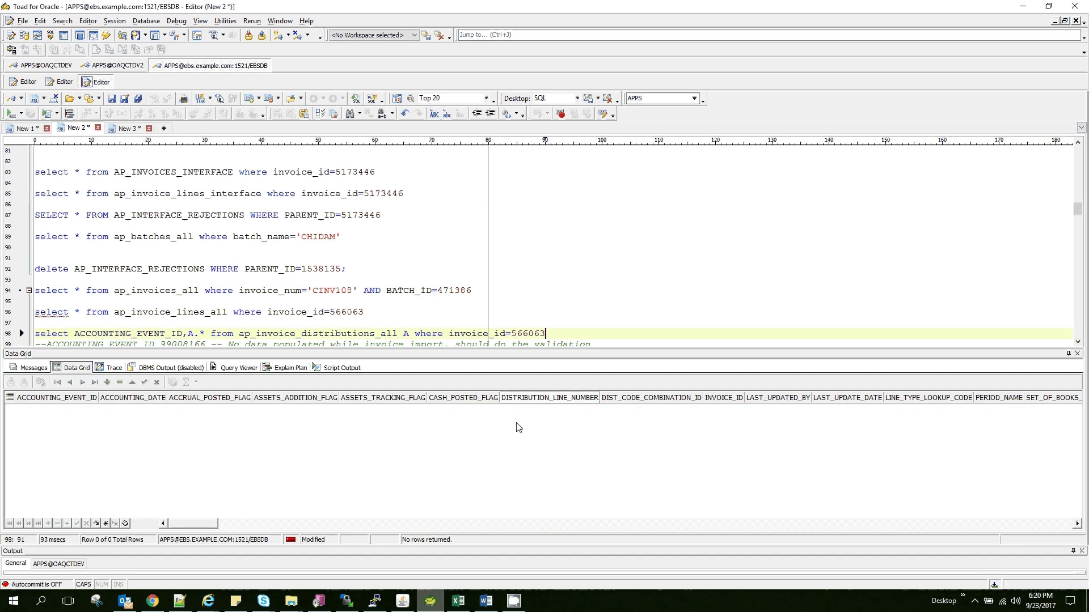
Step: Switch back to Oracle Applications and open the Find Invoices search for the Payables invoice entry function
{"action": "key", "text": "alt+Tab"}
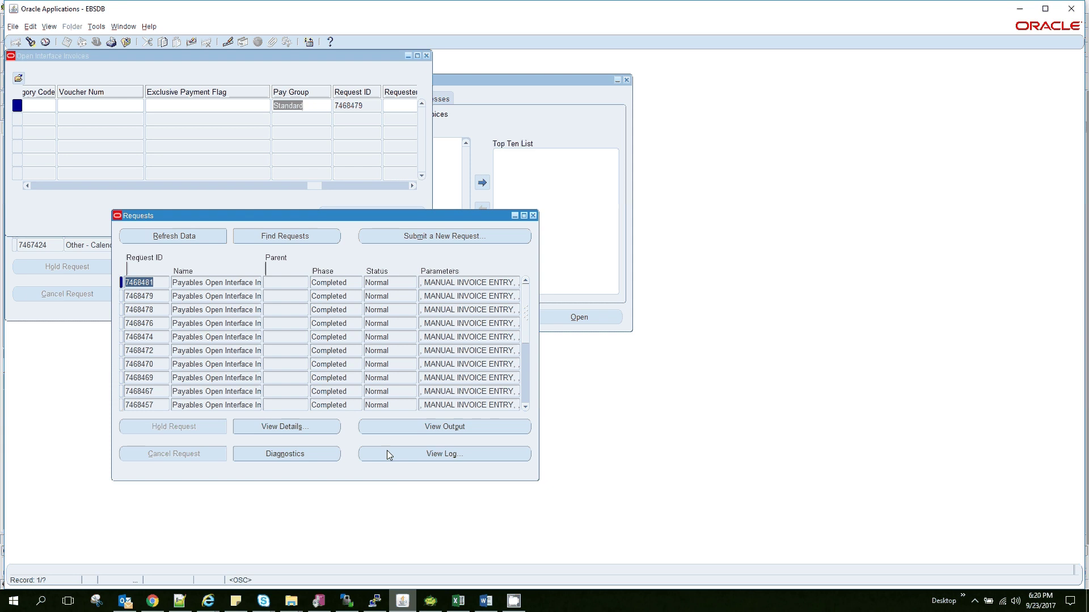
{"action": "left_click", "coordinate": [530, 88]}
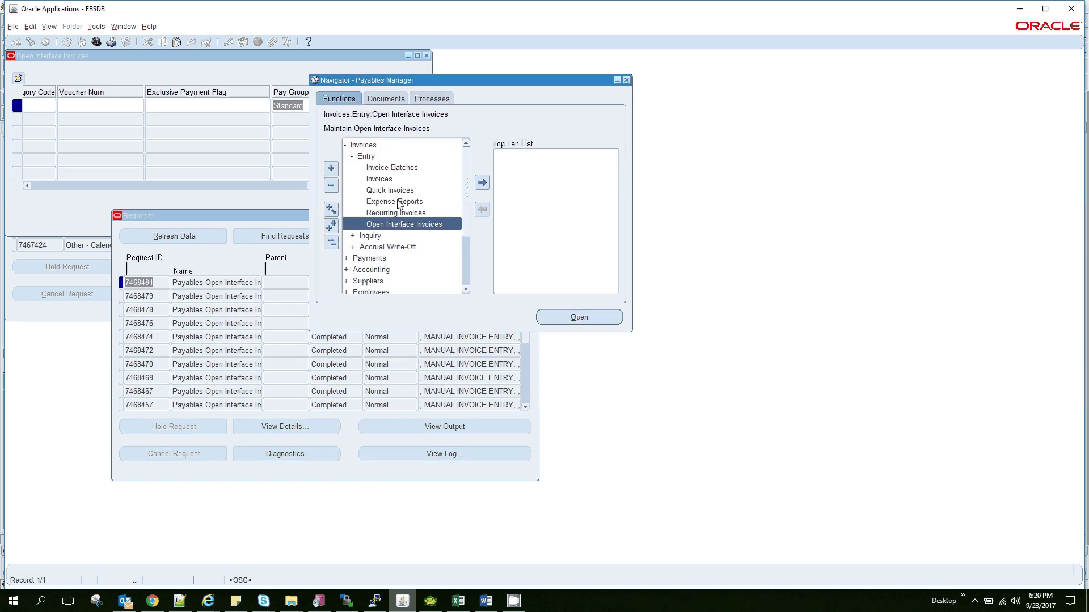
{"action": "double_click", "coordinate": [393, 180]}
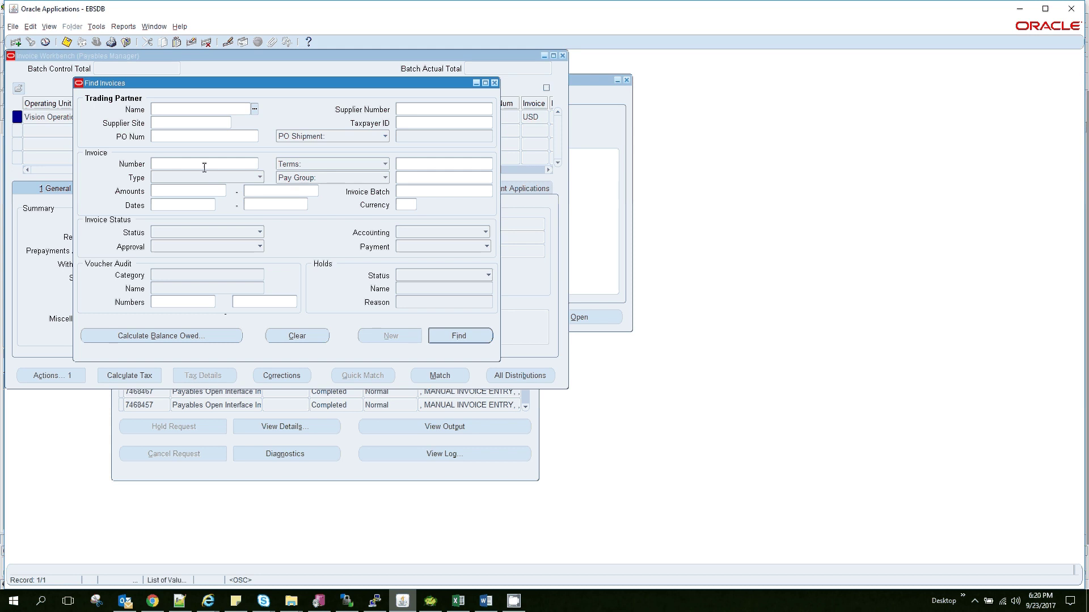
Step: Find invoice CINV108 and open the distributions of its first line
{"action": "left_click", "coordinate": [208, 166]}
{"action": "type", "text": "CINV108"}
{"action": "left_click", "coordinate": [447, 333]}
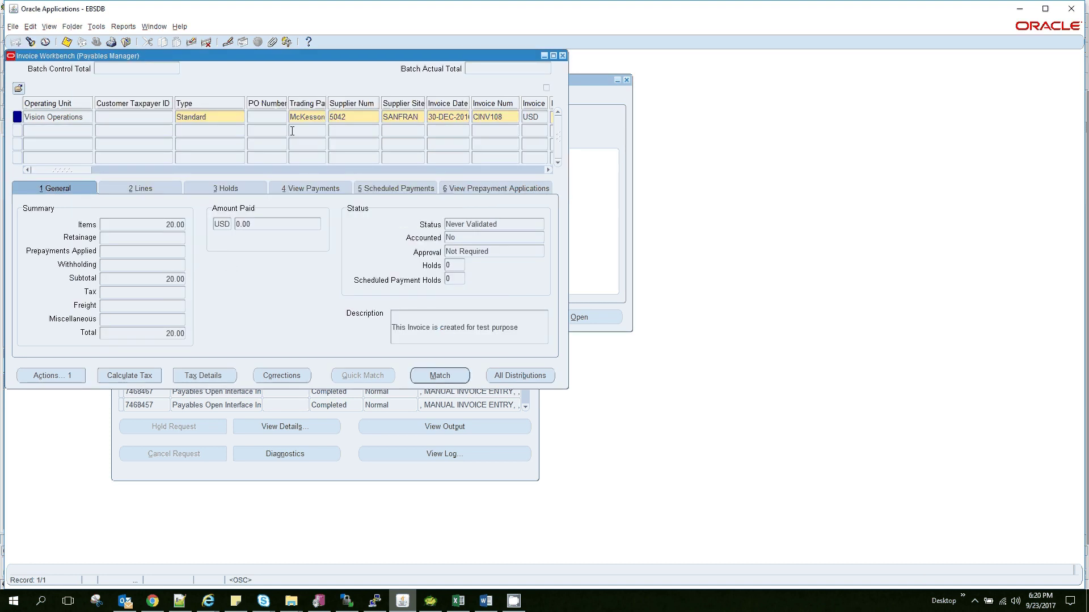
{"action": "left_click", "coordinate": [138, 189]}
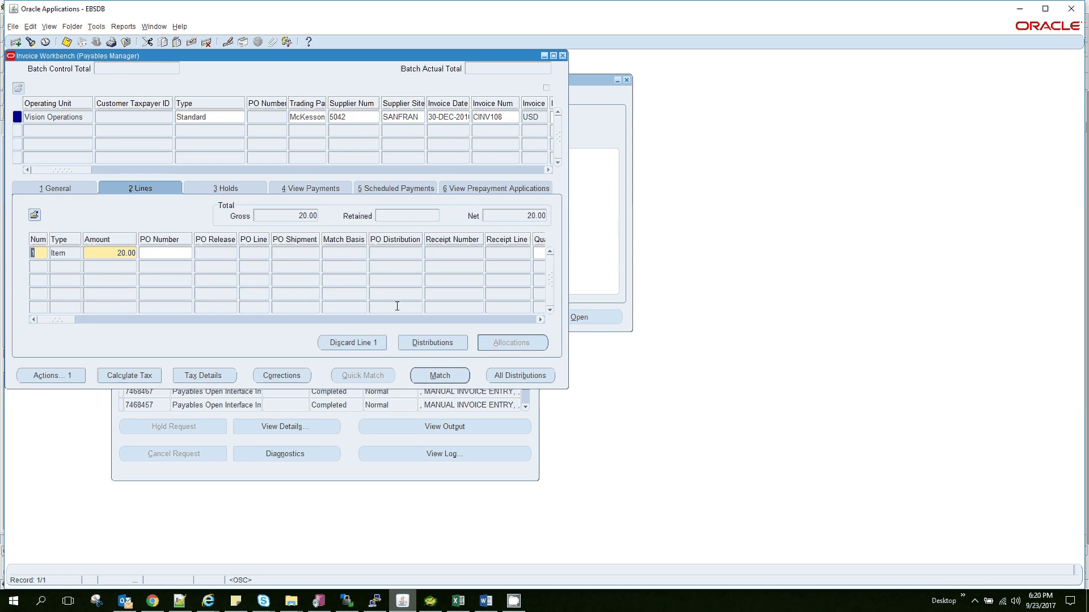
{"action": "left_click", "coordinate": [422, 344]}
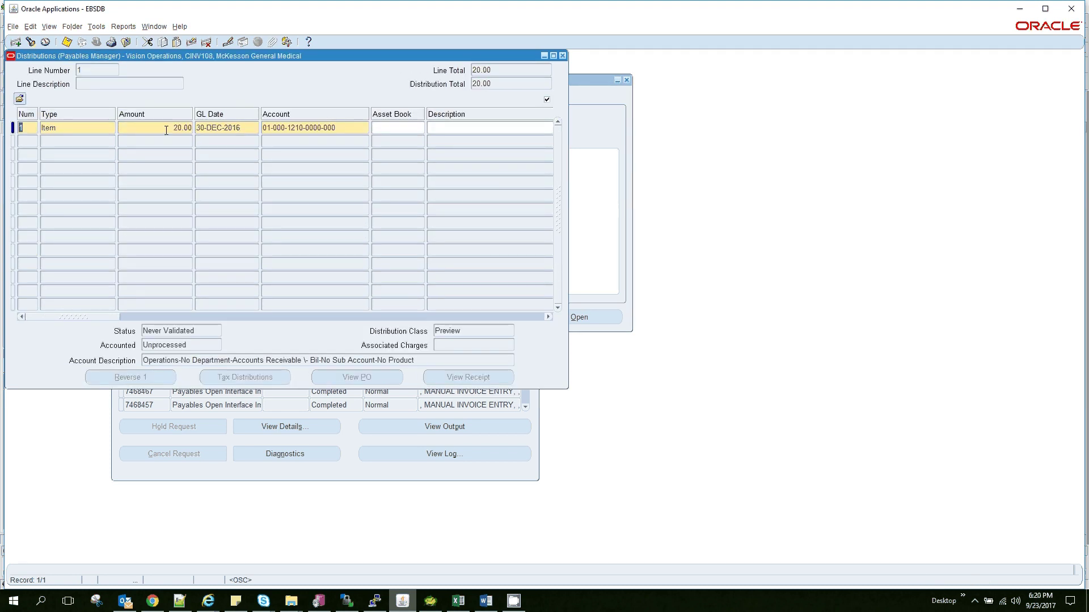
Step: Save the item distribution of invoice CINV108's first line in Oracle Applications
{"action": "left_click", "coordinate": [427, 604]}
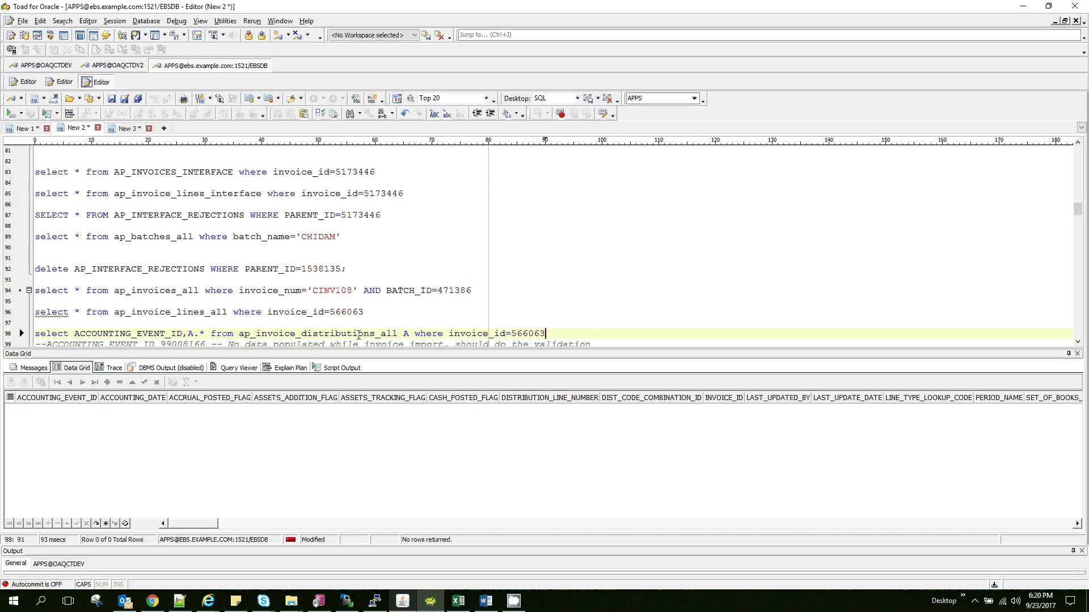
{"action": "left_click", "coordinate": [403, 601]}
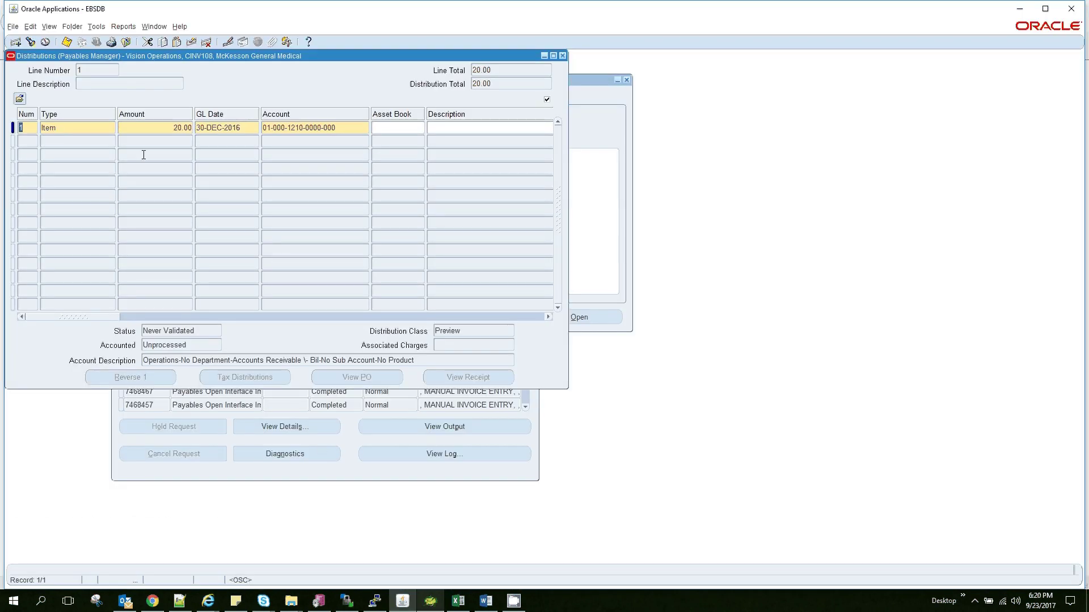
{"action": "left_click", "coordinate": [67, 43]}
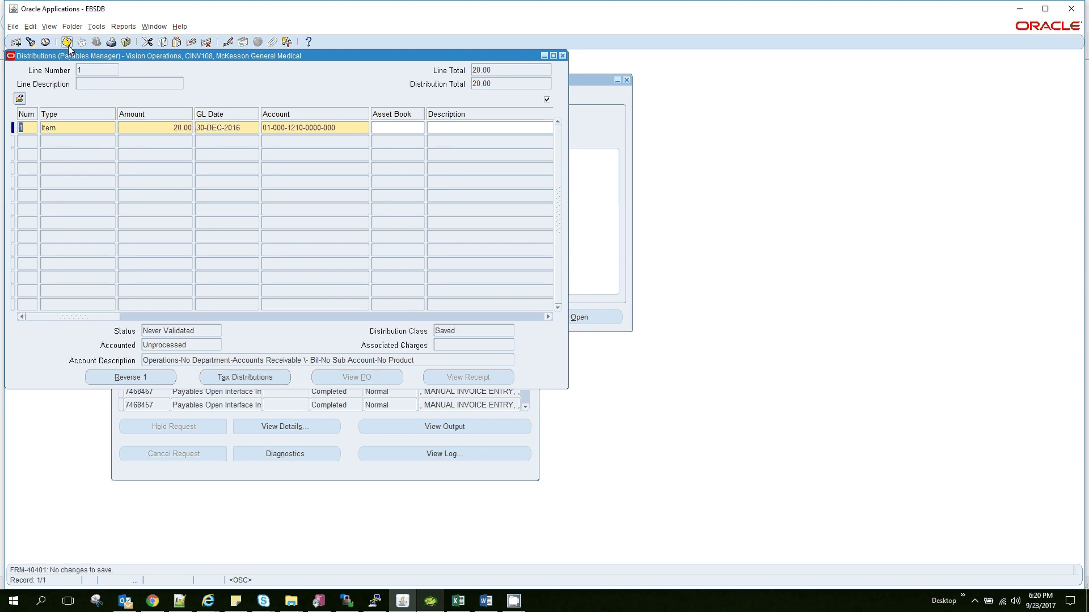
Step: Switch to Toad, rerun the ap_invoice_distributions_all query for invoice ID 566063 and check the ACCOUNTING_EVENT_ID value
{"action": "left_click", "coordinate": [432, 605]}
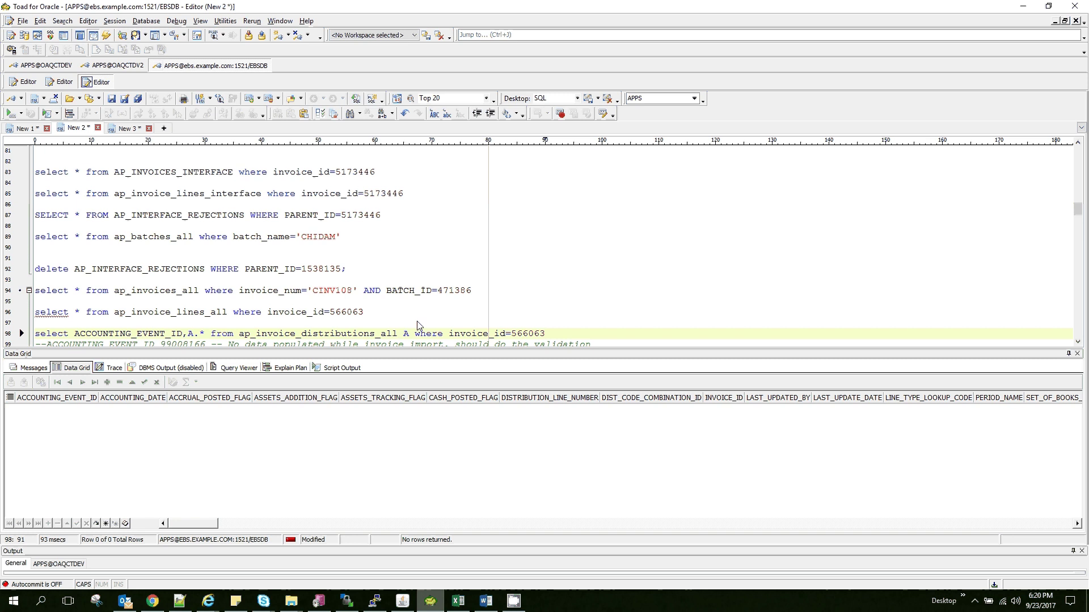
{"action": "key", "text": "F9"}
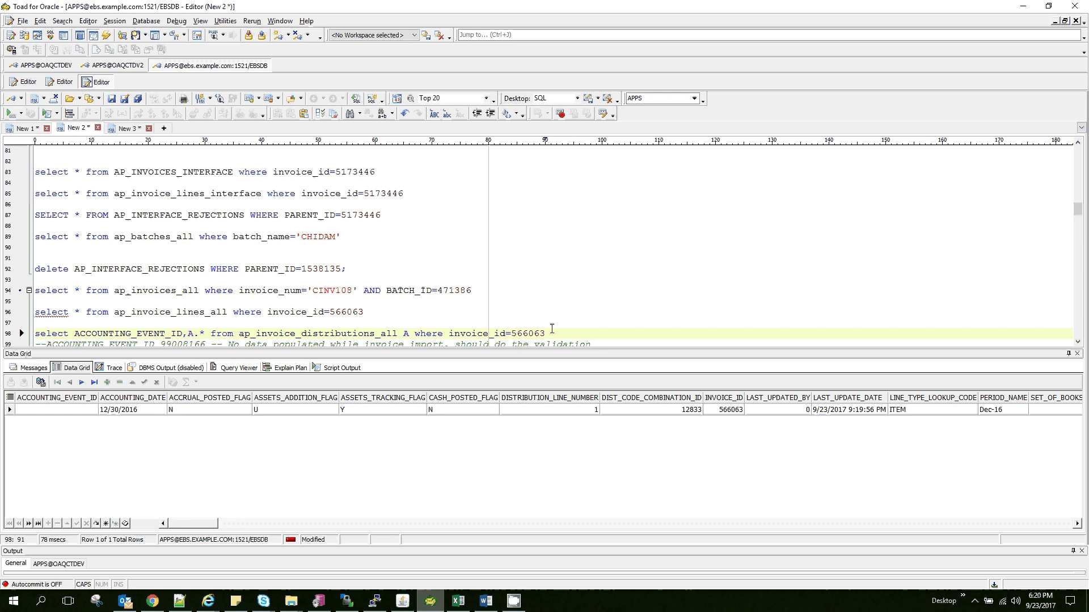
{"action": "left_click", "coordinate": [85, 411]}
{"action": "left_click", "coordinate": [86, 411]}
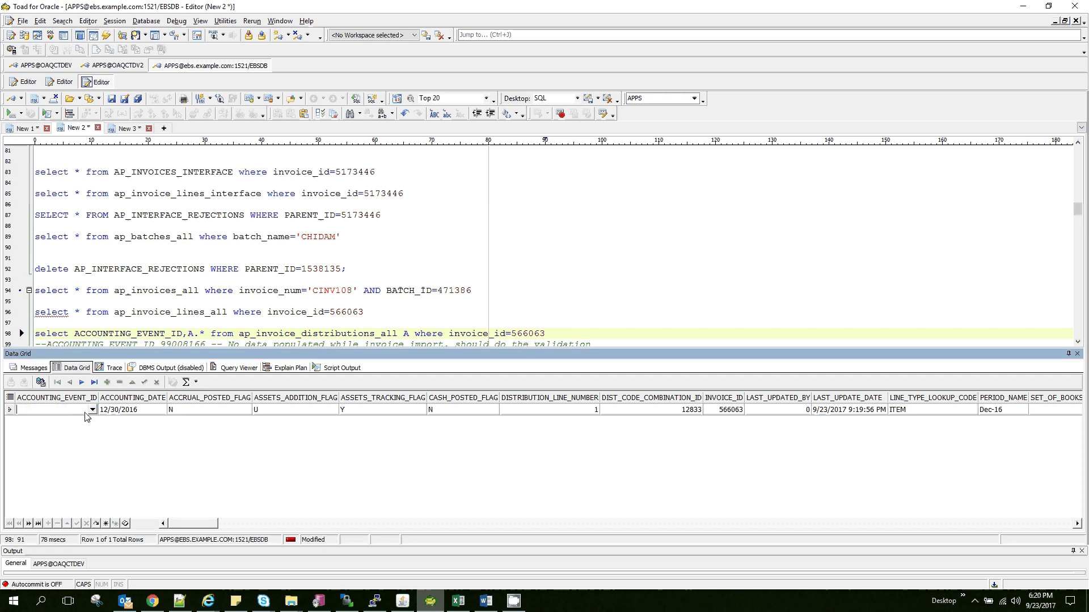
Step: Return to Oracle Applications, close the distributions and run the Validate action on invoice CINV108
{"action": "left_click", "coordinate": [402, 601]}
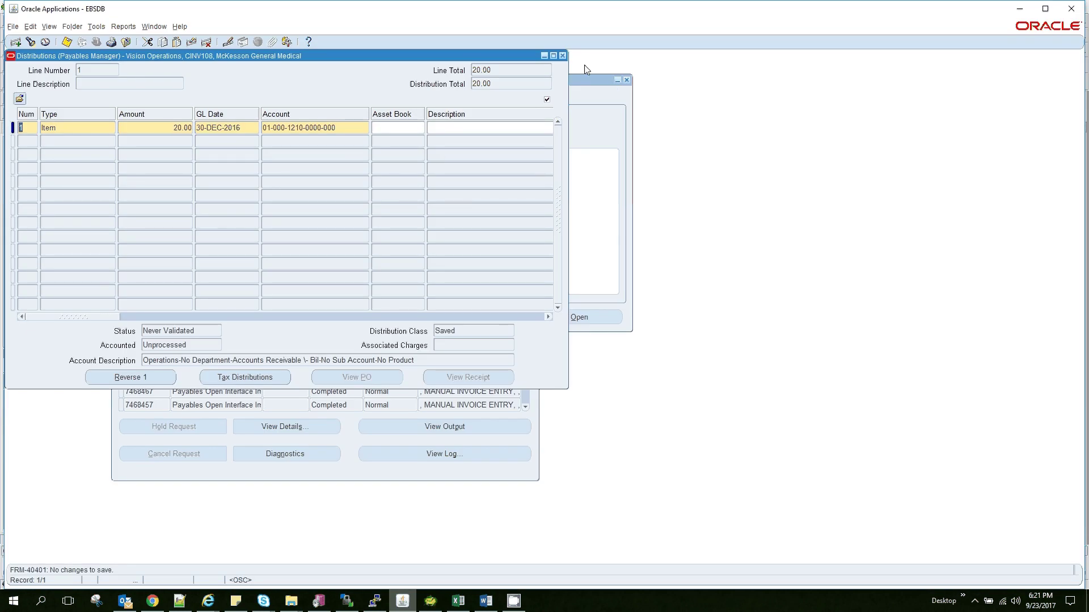
{"action": "left_click", "coordinate": [562, 55]}
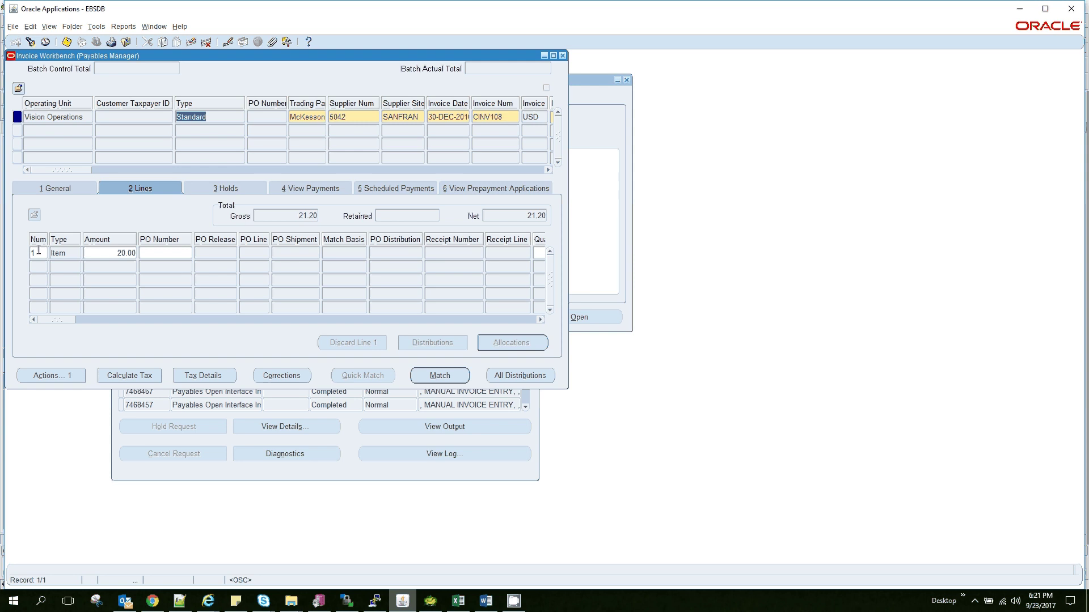
{"action": "left_click", "coordinate": [66, 188]}
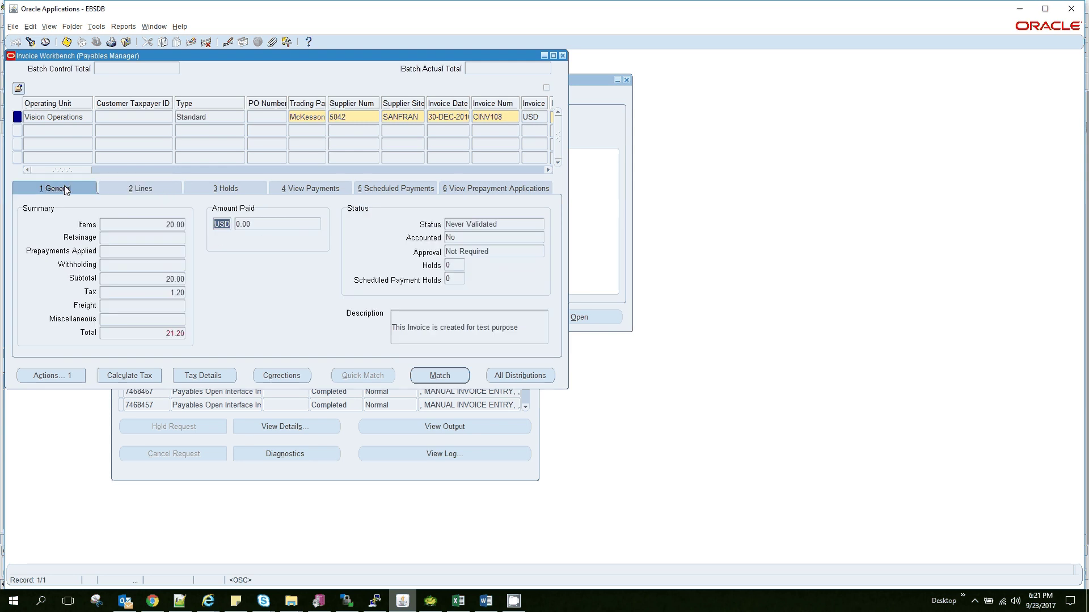
{"action": "left_click", "coordinate": [73, 376]}
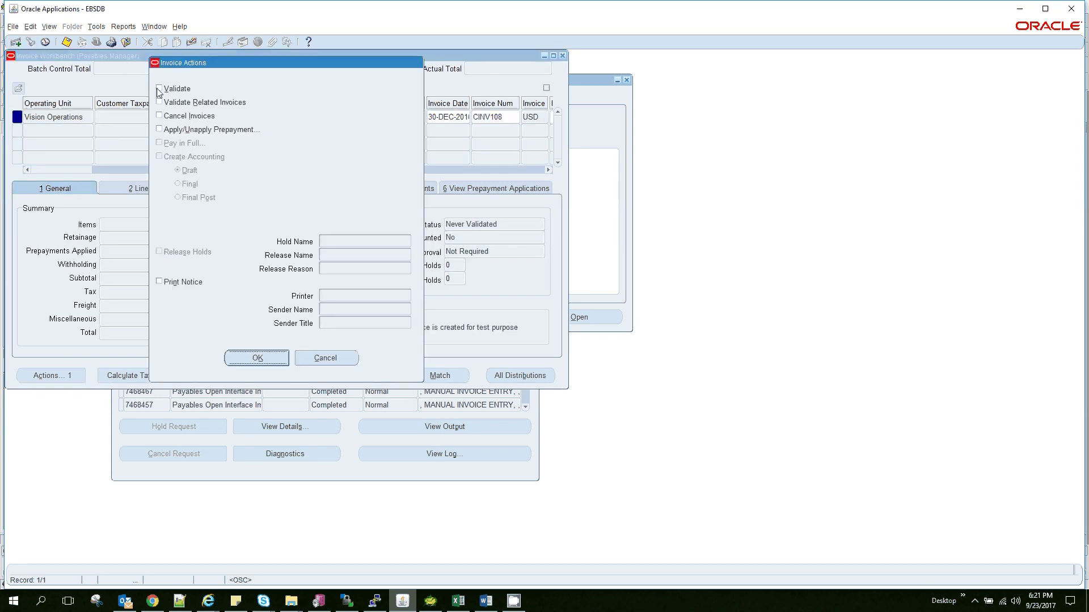
{"action": "left_click", "coordinate": [160, 88]}
{"action": "left_click", "coordinate": [235, 353]}
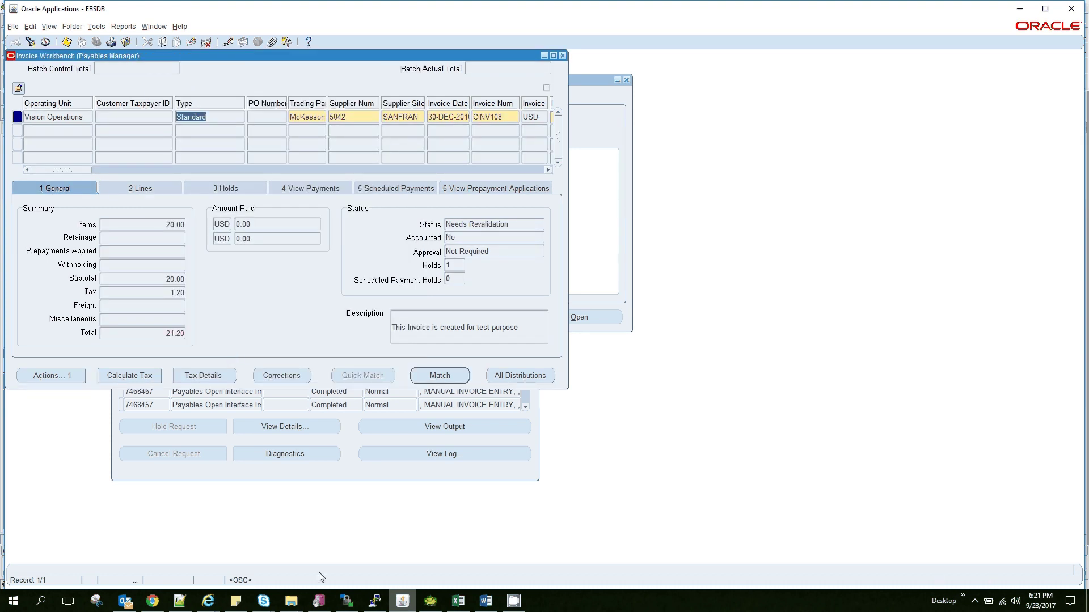
Step: Switch to Toad and rerun the ap_invoice_distributions_all query to check the accounting event ID after validation
{"action": "left_click", "coordinate": [429, 602]}
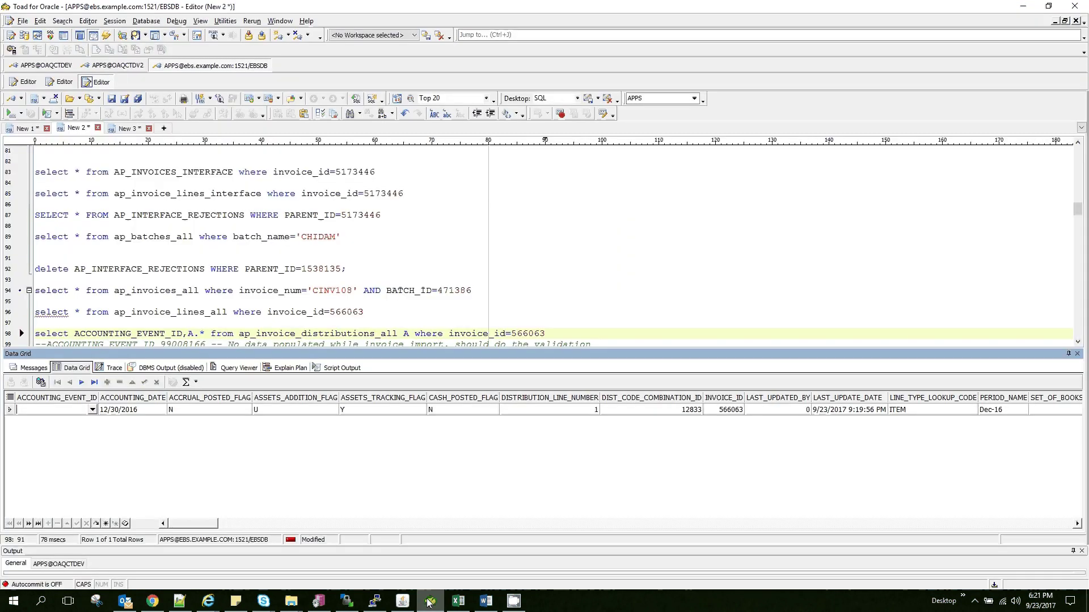
{"action": "key", "text": "F9"}
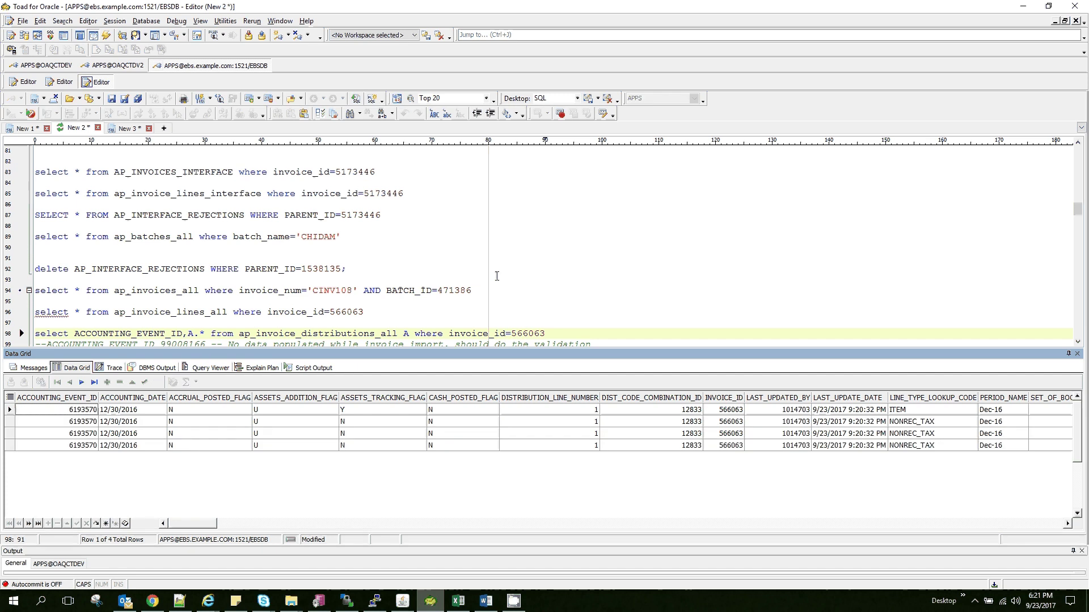
{"action": "left_click", "coordinate": [73, 414]}
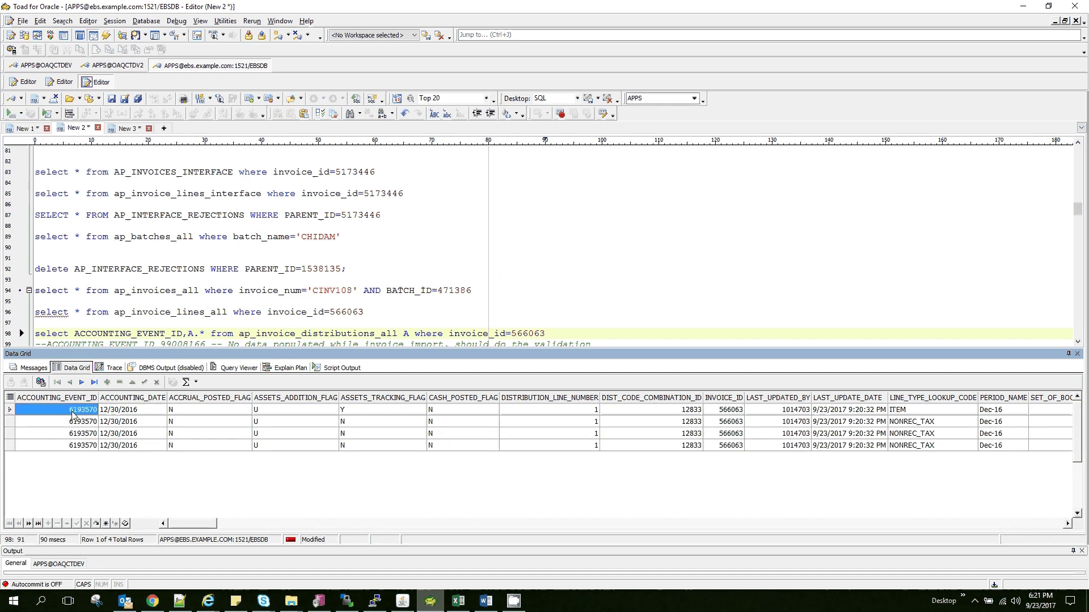
Step: Change the xla_events query to filter on EVENT_ID=6193570, splitting off the old entity_id condition, and run it
{"action": "left_click", "coordinate": [575, 319]}
{"action": "scroll", "coordinate": [573, 317], "scroll_direction": "down", "scroll_amount": 5}
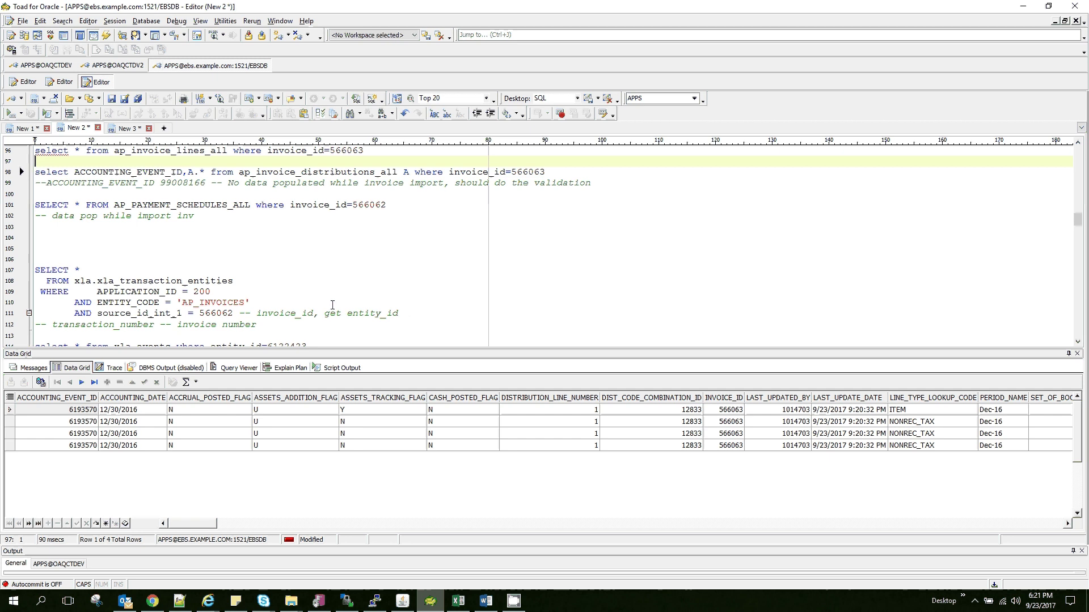
{"action": "scroll", "coordinate": [306, 303], "scroll_direction": "down", "scroll_amount": 2}
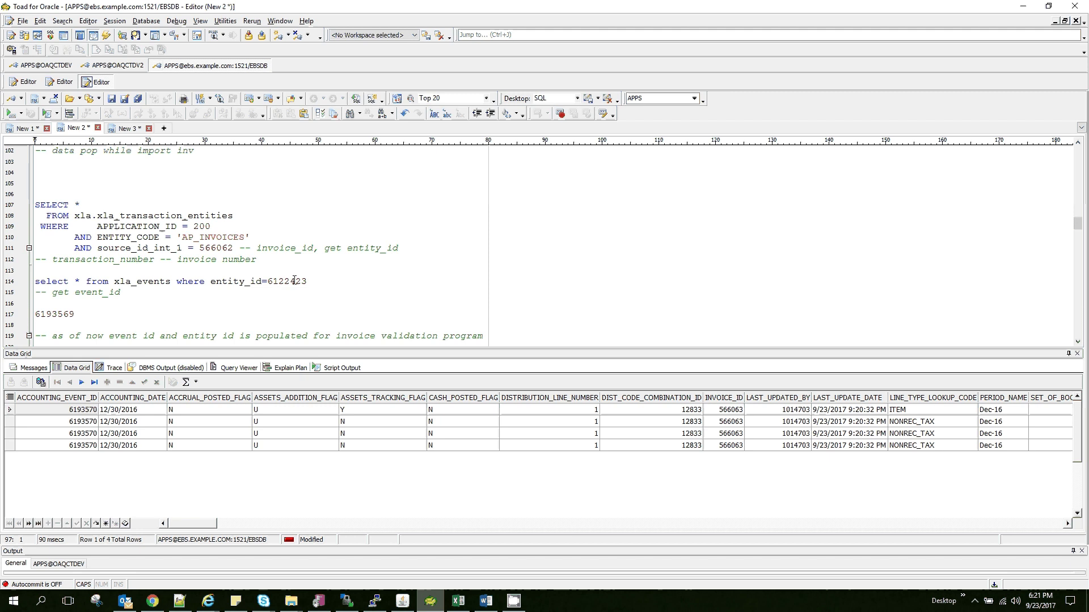
{"action": "left_click", "coordinate": [209, 281]}
{"action": "key", "text": "Return"}
{"action": "key", "text": "Return"}
{"action": "key", "text": "Up"}
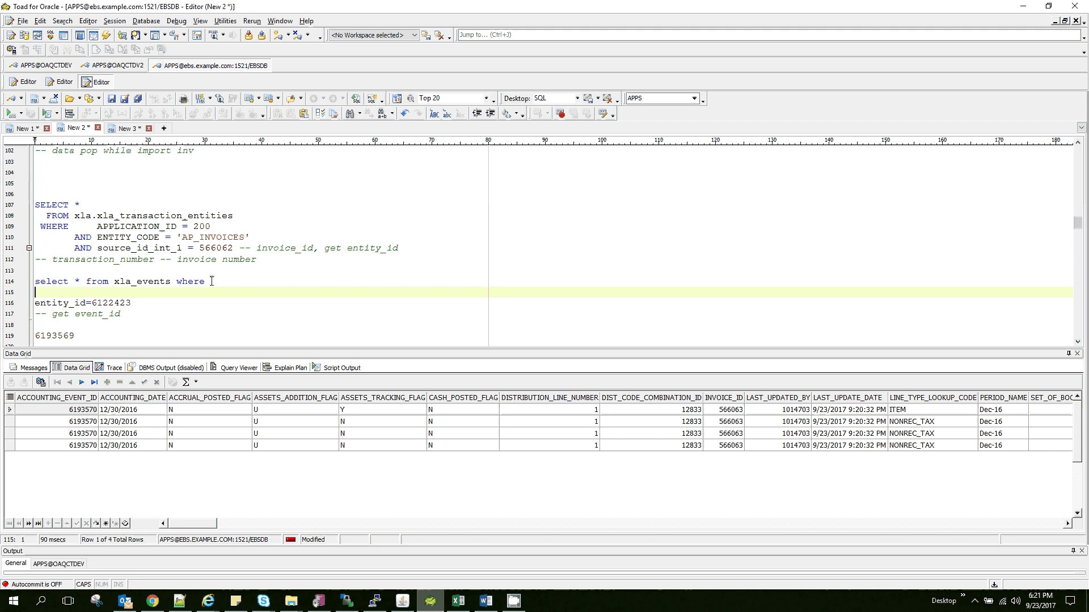
{"action": "type", "text": "EVENT_ID="}
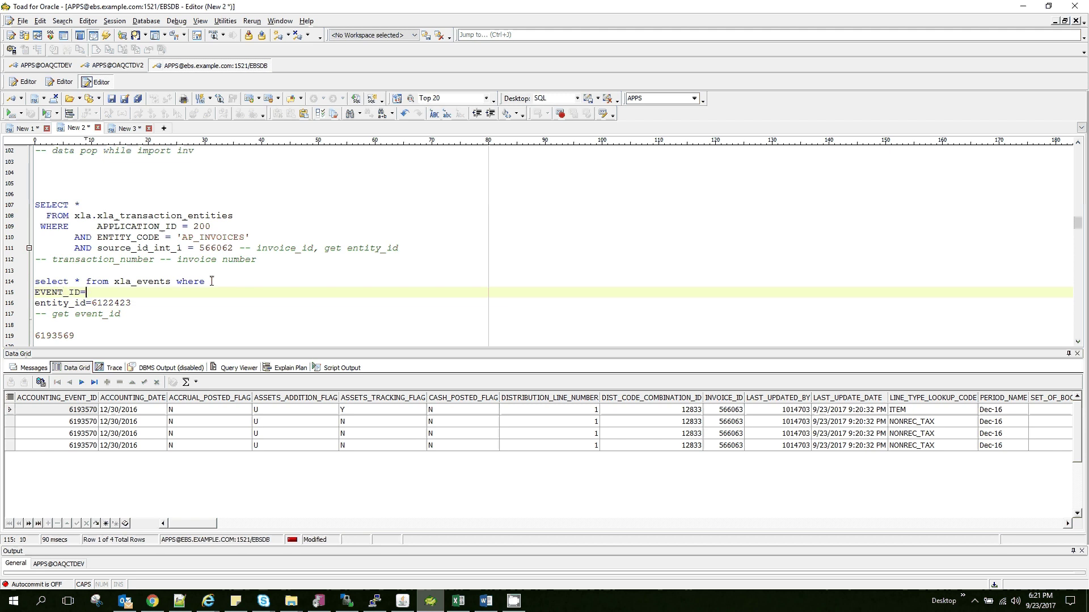
{"action": "type", "text": "6193570"}
{"action": "key", "text": "Return"}
{"action": "key", "text": "Up"}
{"action": "key", "text": "F9"}
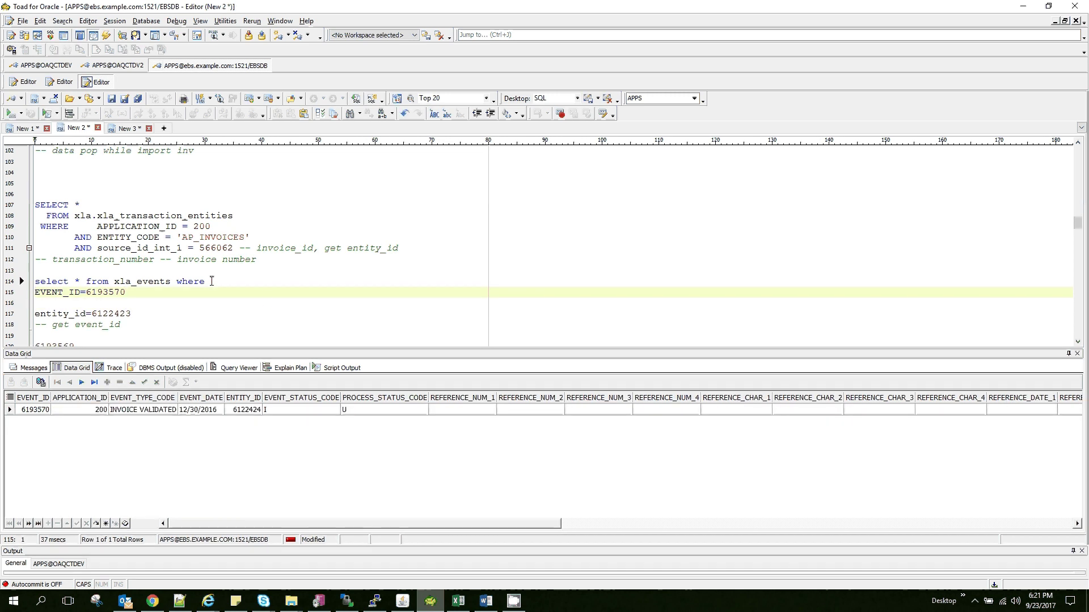
Step: Switch back to Oracle Applications and close the Invoice Workbench
{"action": "scroll", "coordinate": [283, 301], "scroll_direction": "up", "scroll_amount": 6}
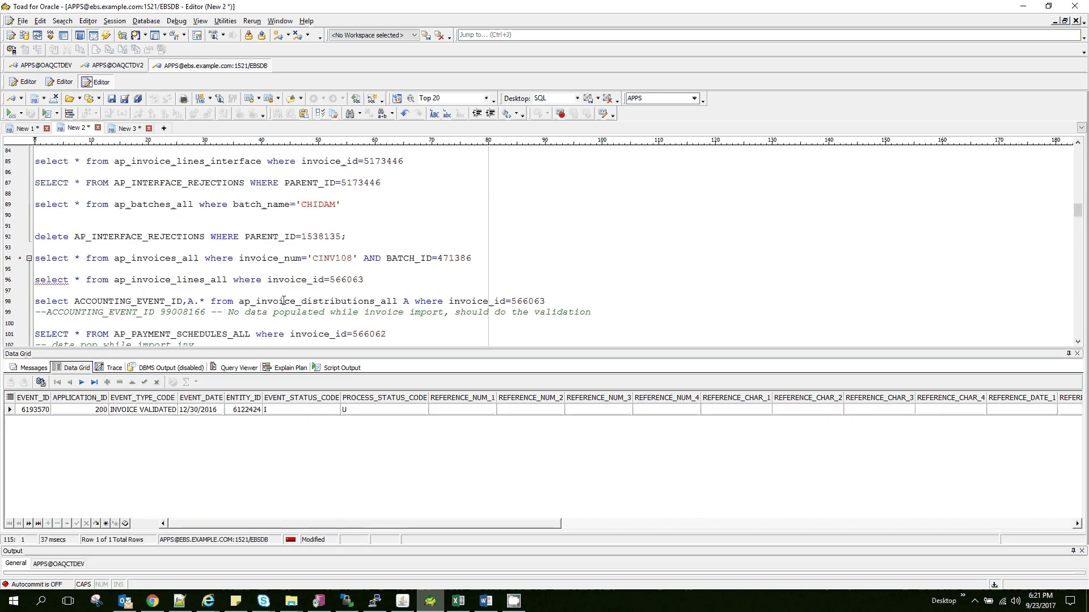
{"action": "key", "text": "alt+Tab"}
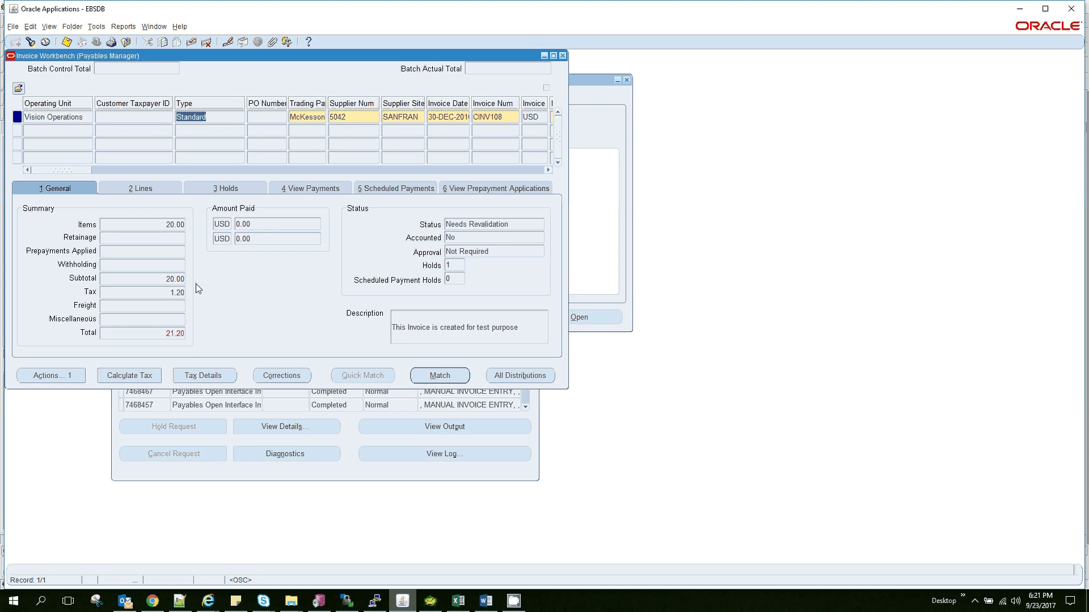
{"action": "left_click", "coordinate": [563, 56]}
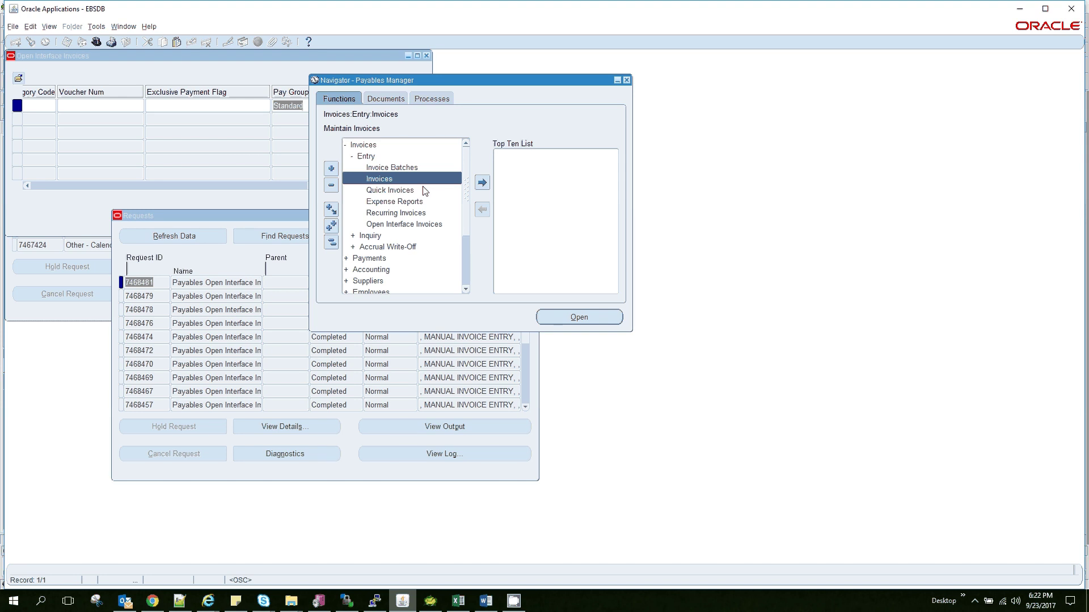
{"action": "left_click", "coordinate": [515, 602]}
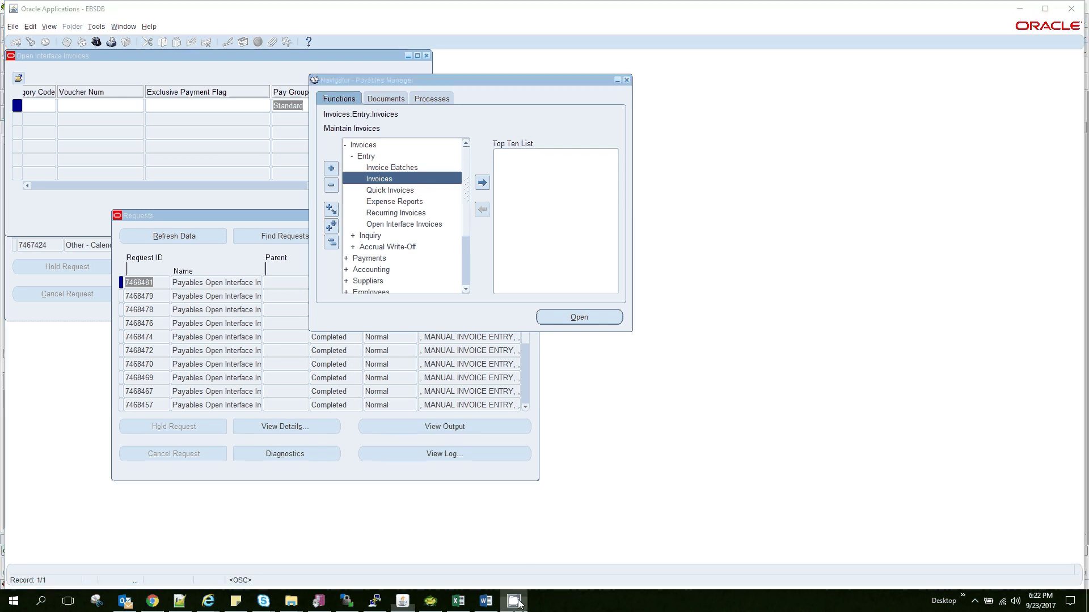